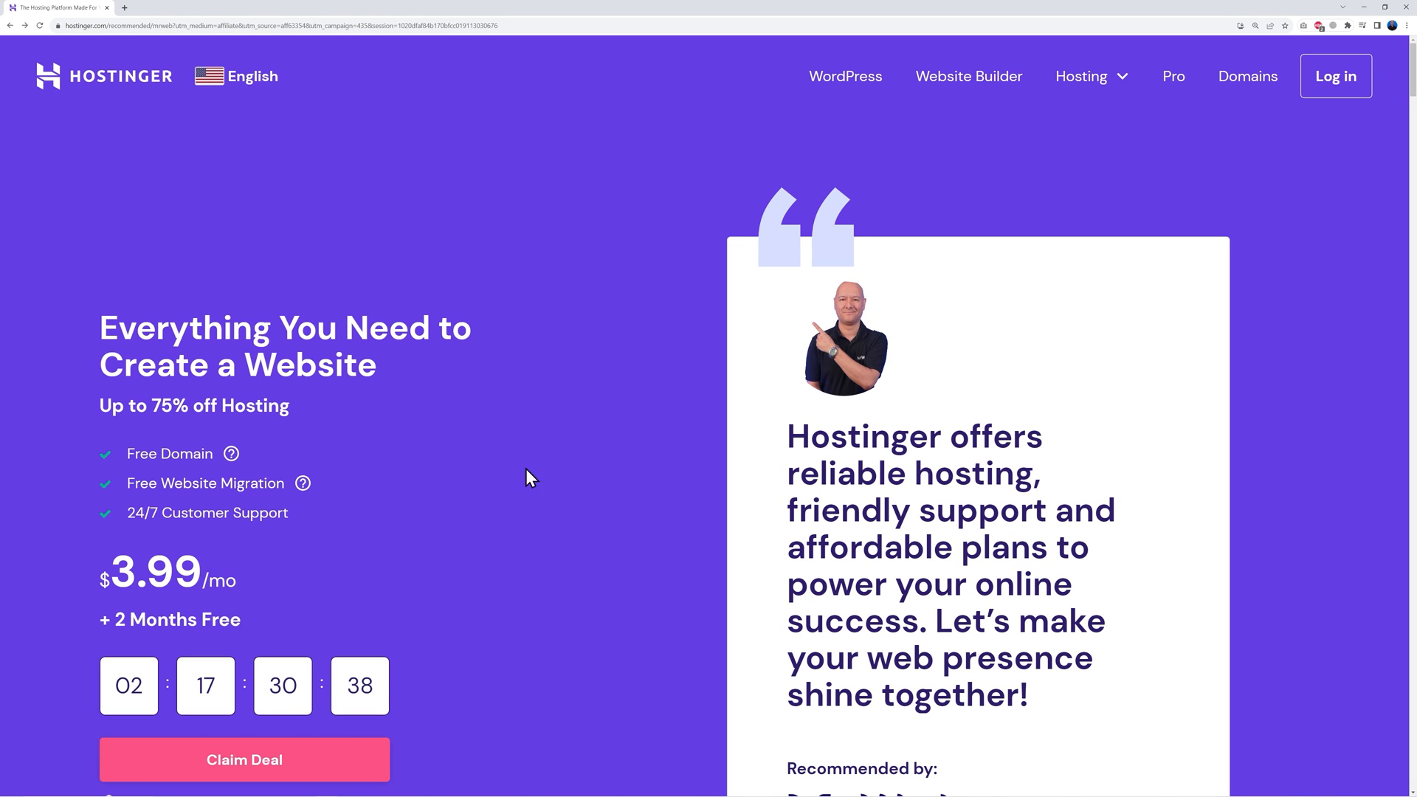
Scroll to the hosting plans to compare Premium $2.99/mo, Business $3.99/mo and Cloud Startup $9.99/mo
scroll(587, 448, down, 7)
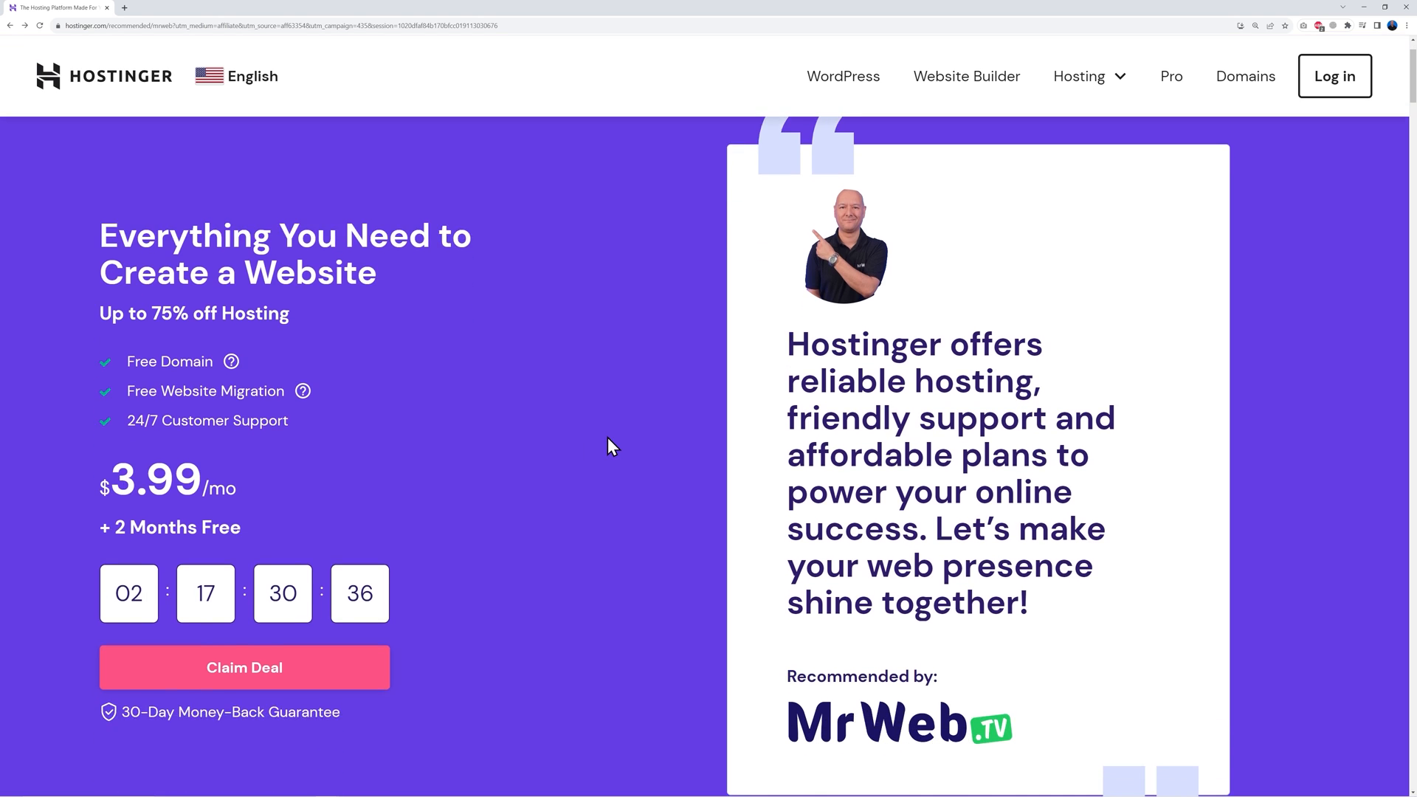
scroll(662, 441, down, 4)
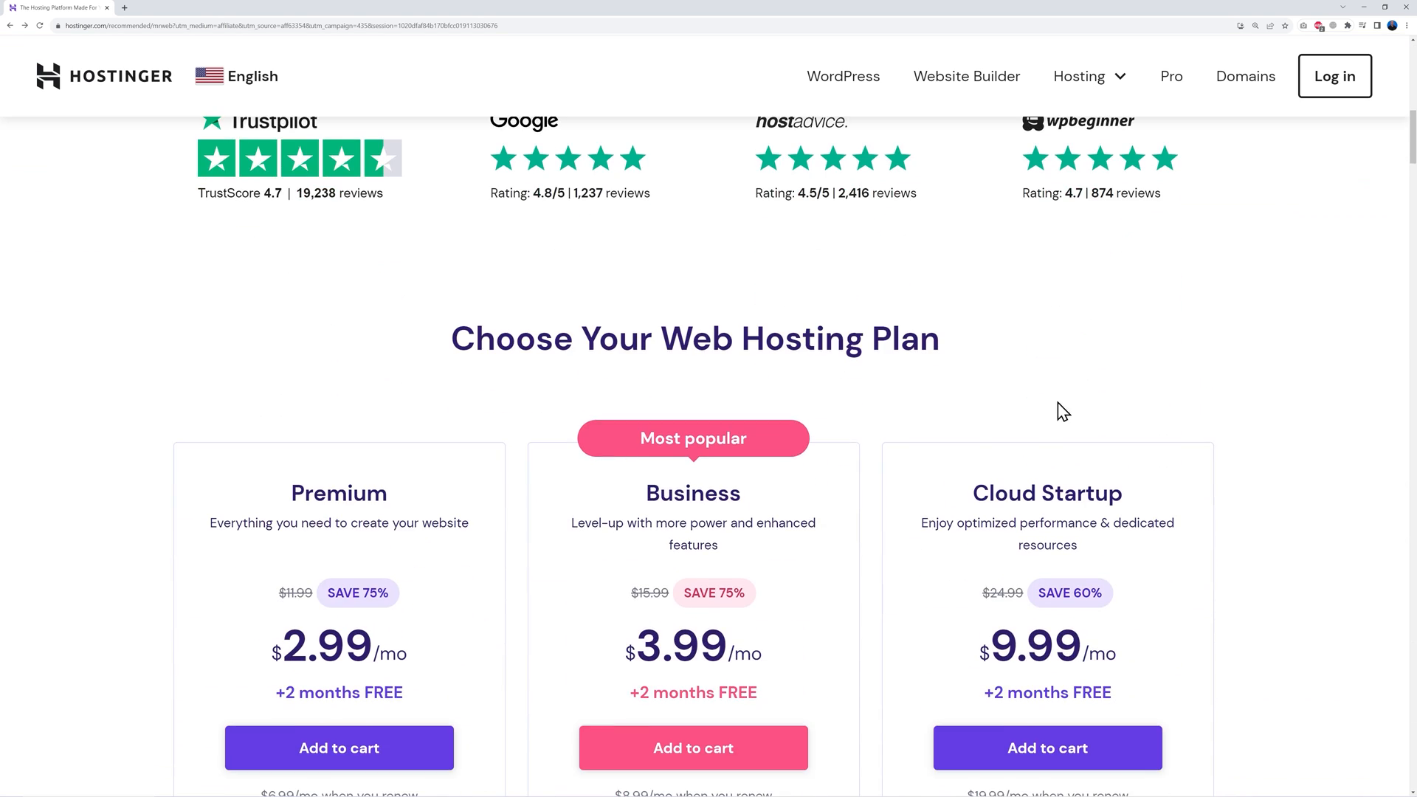
scroll(1249, 389, down, 3)
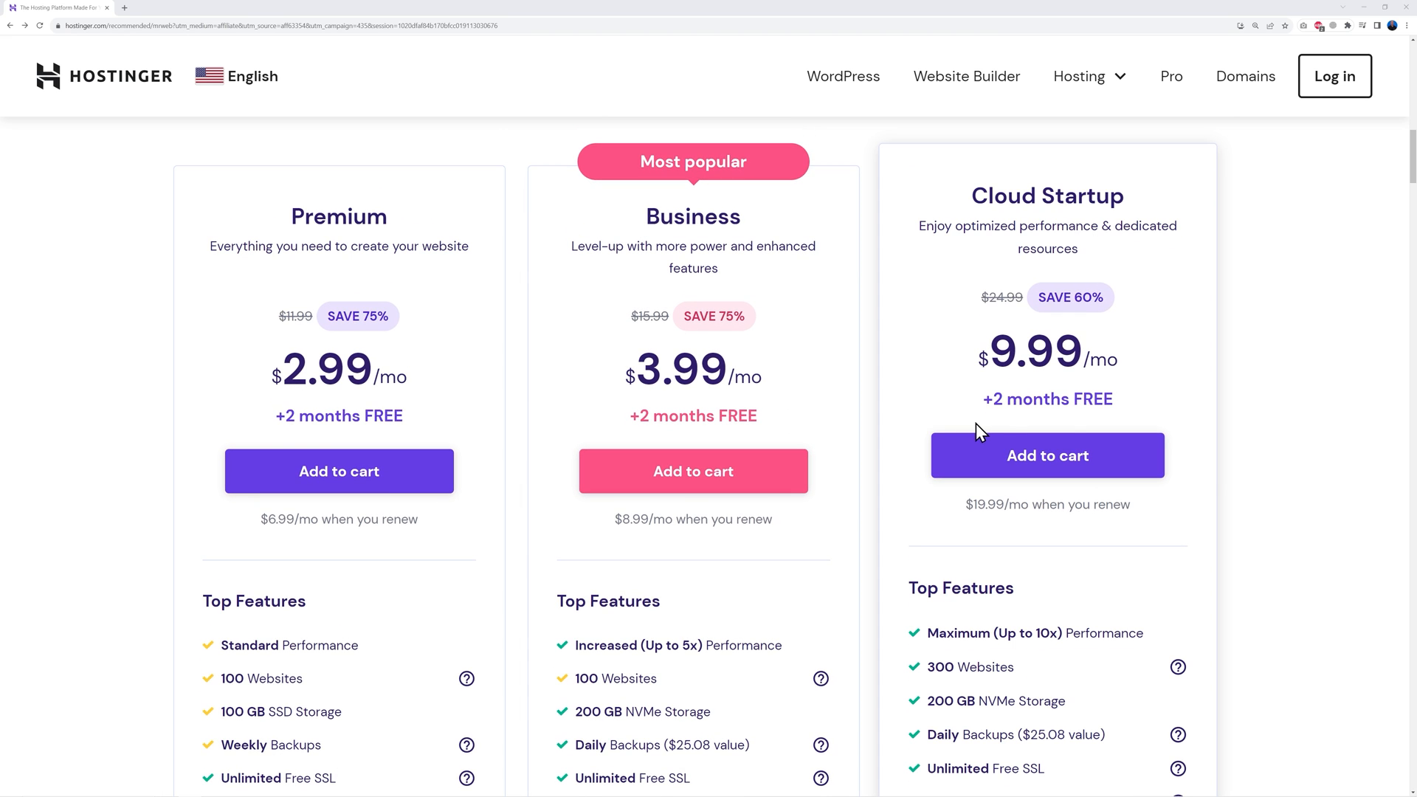
scroll(1259, 522, down, 5)
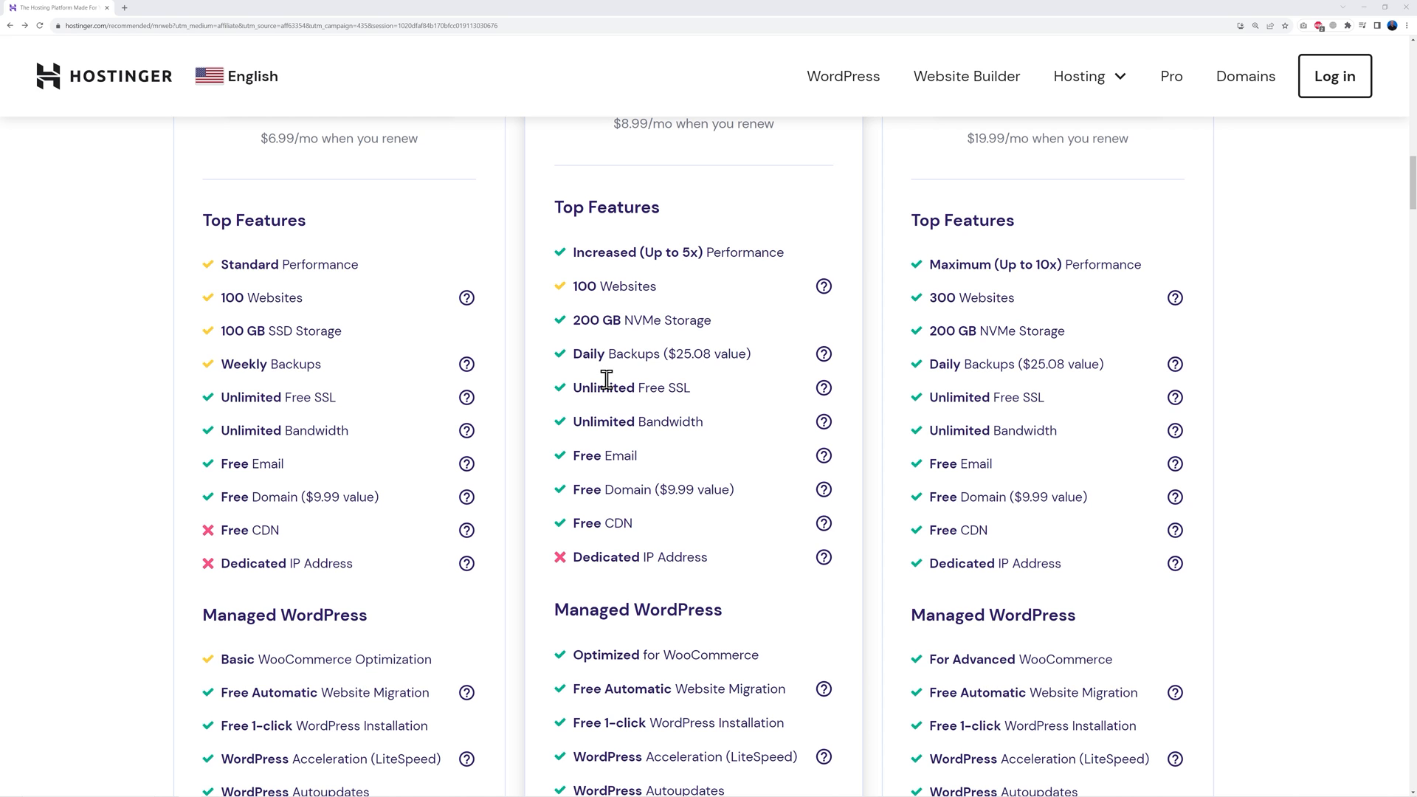
scroll(724, 465, up, 5)
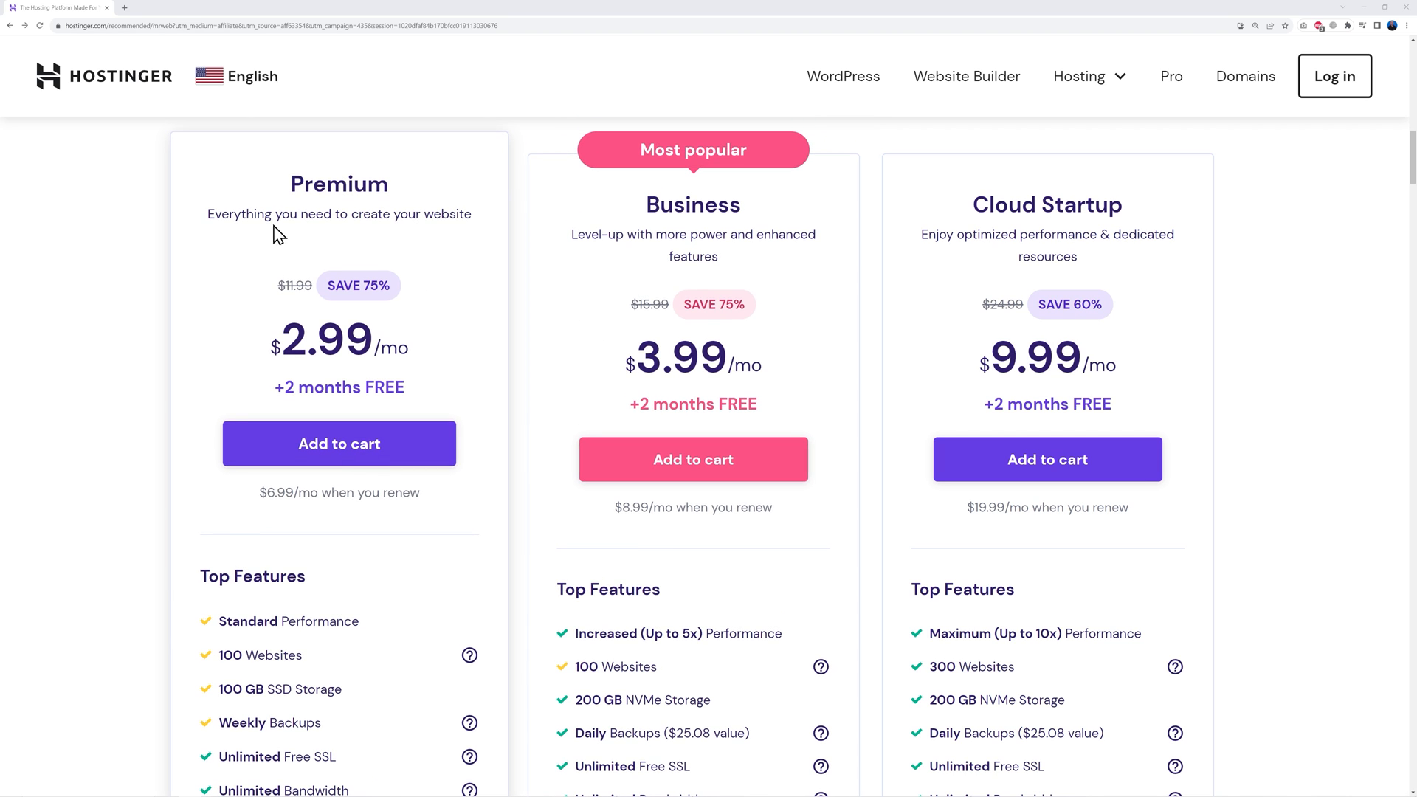
Add Premium Web Hosting to the cart on 48 months and review the $176.53 total
click(343, 457)
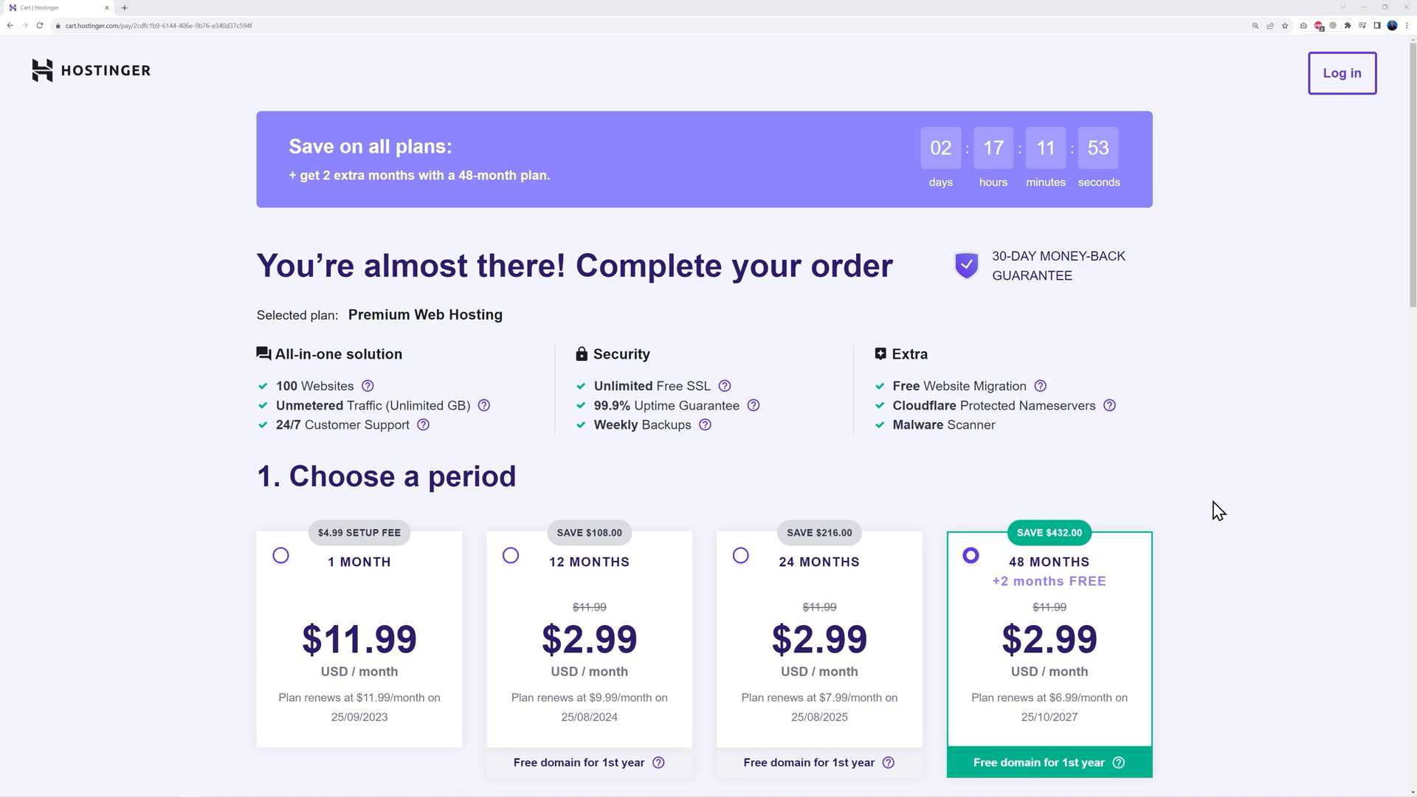
scroll(1218, 511, down, 4)
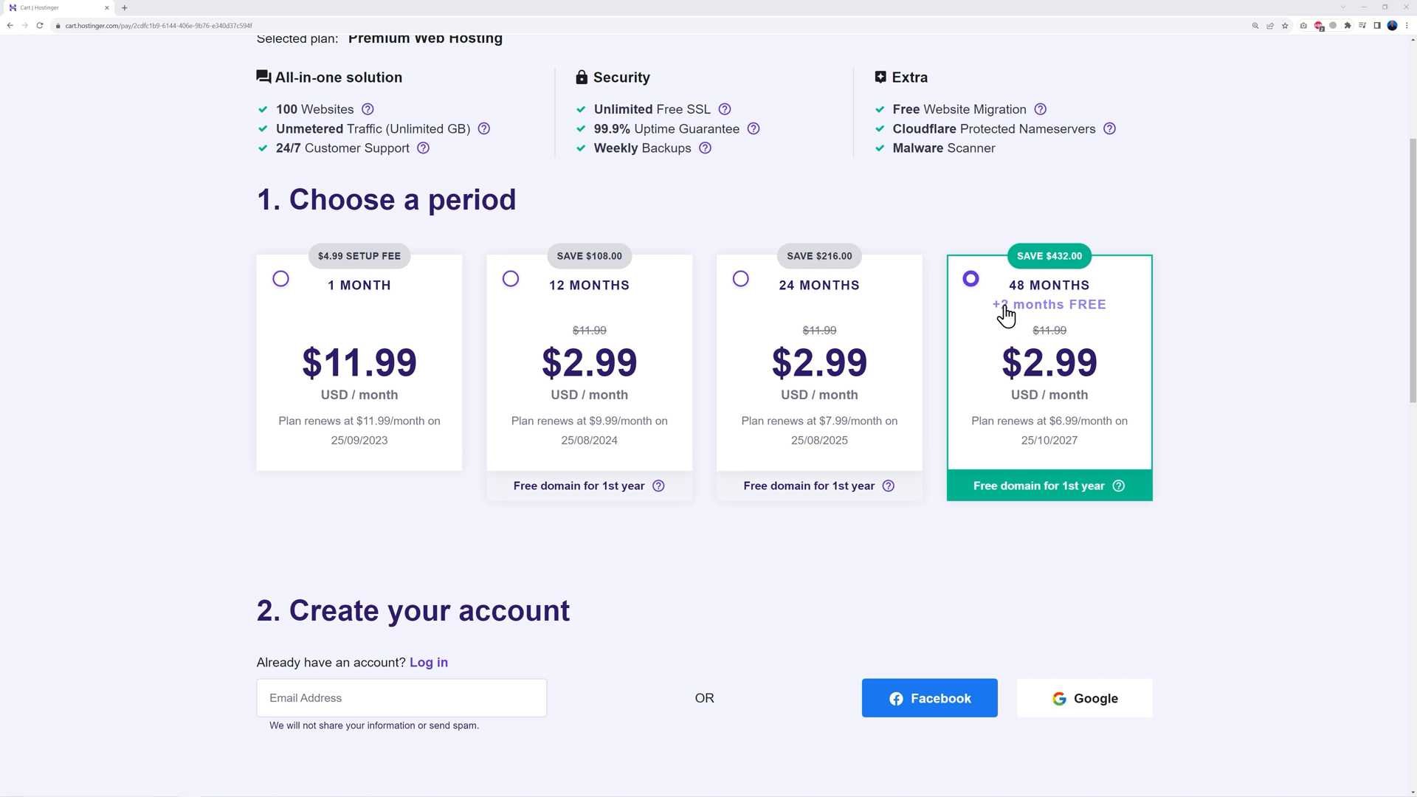
scroll(1211, 382, down, 1)
scroll(1210, 382, down, 6)
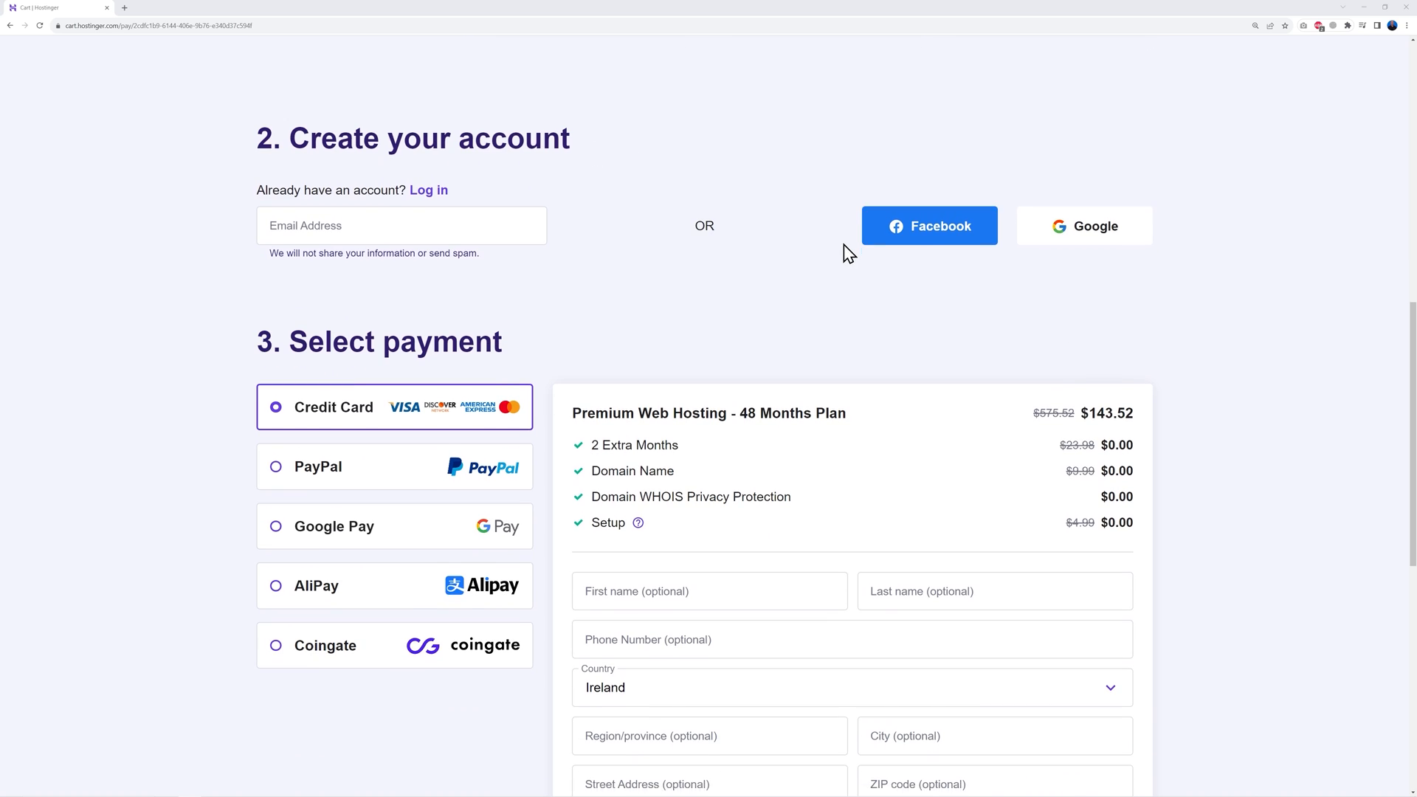
scroll(392, 357, down, 1)
scroll(1188, 572, down, 3)
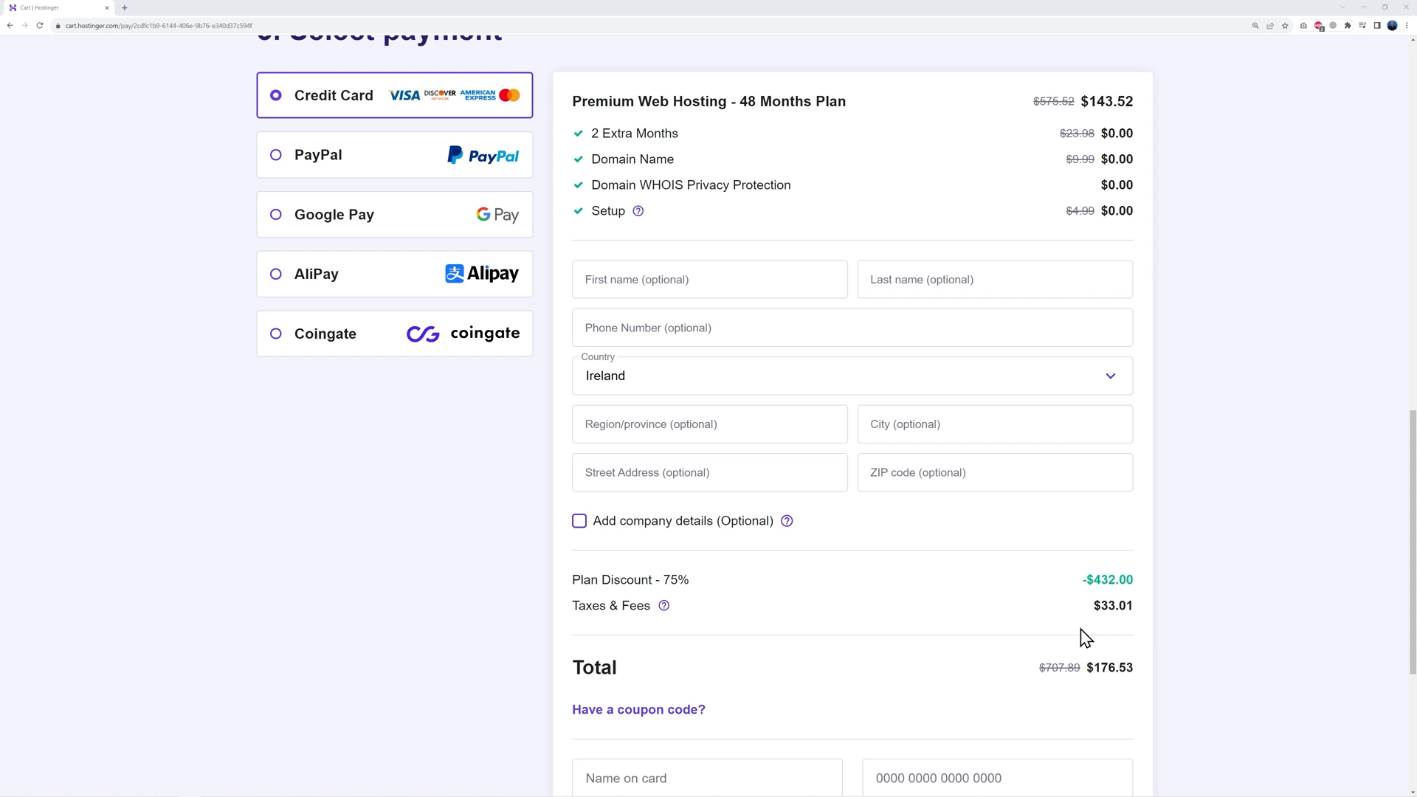
scroll(1186, 566, down, 3)
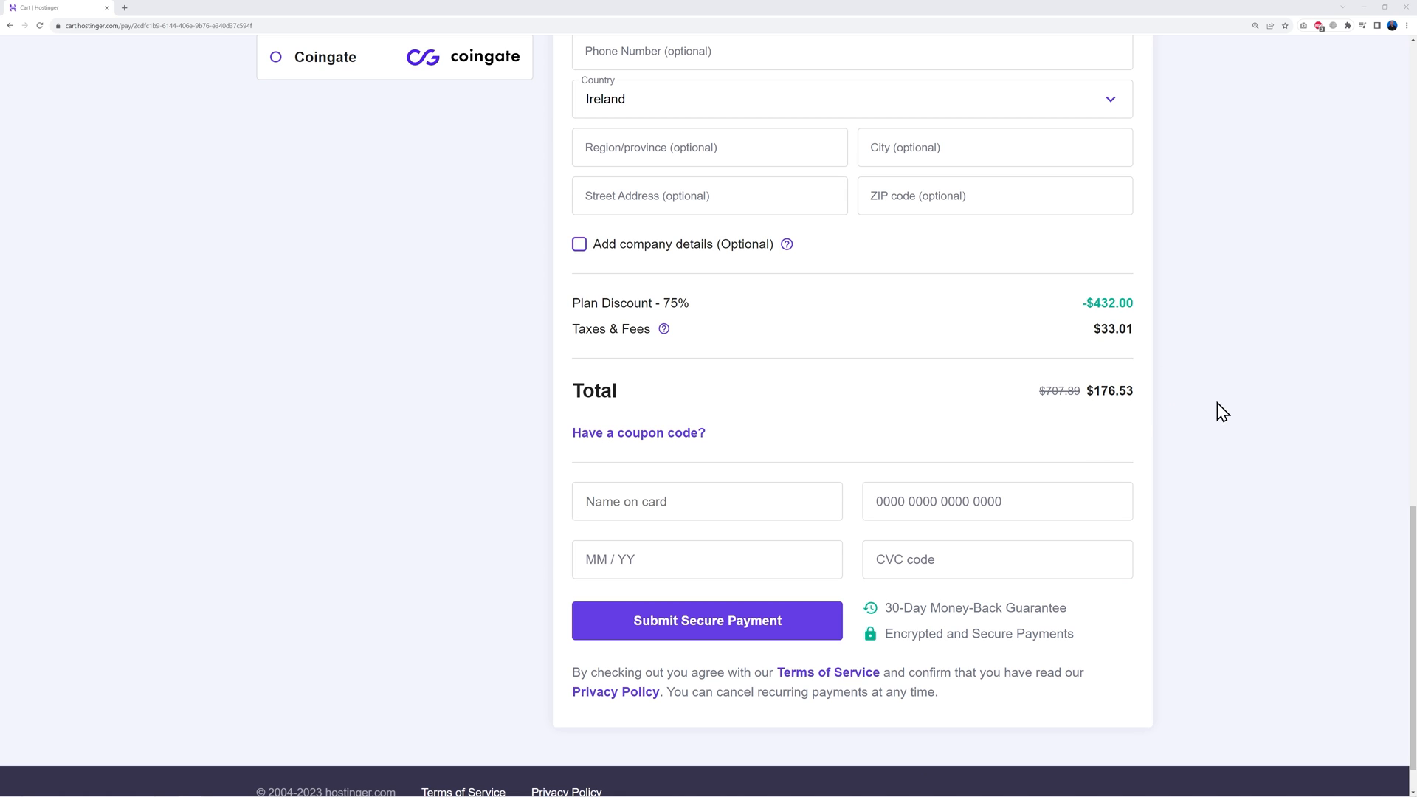
Apply coupon code MRWEB, raising the discount to 78% and cutting the total to $158.88
click(689, 436)
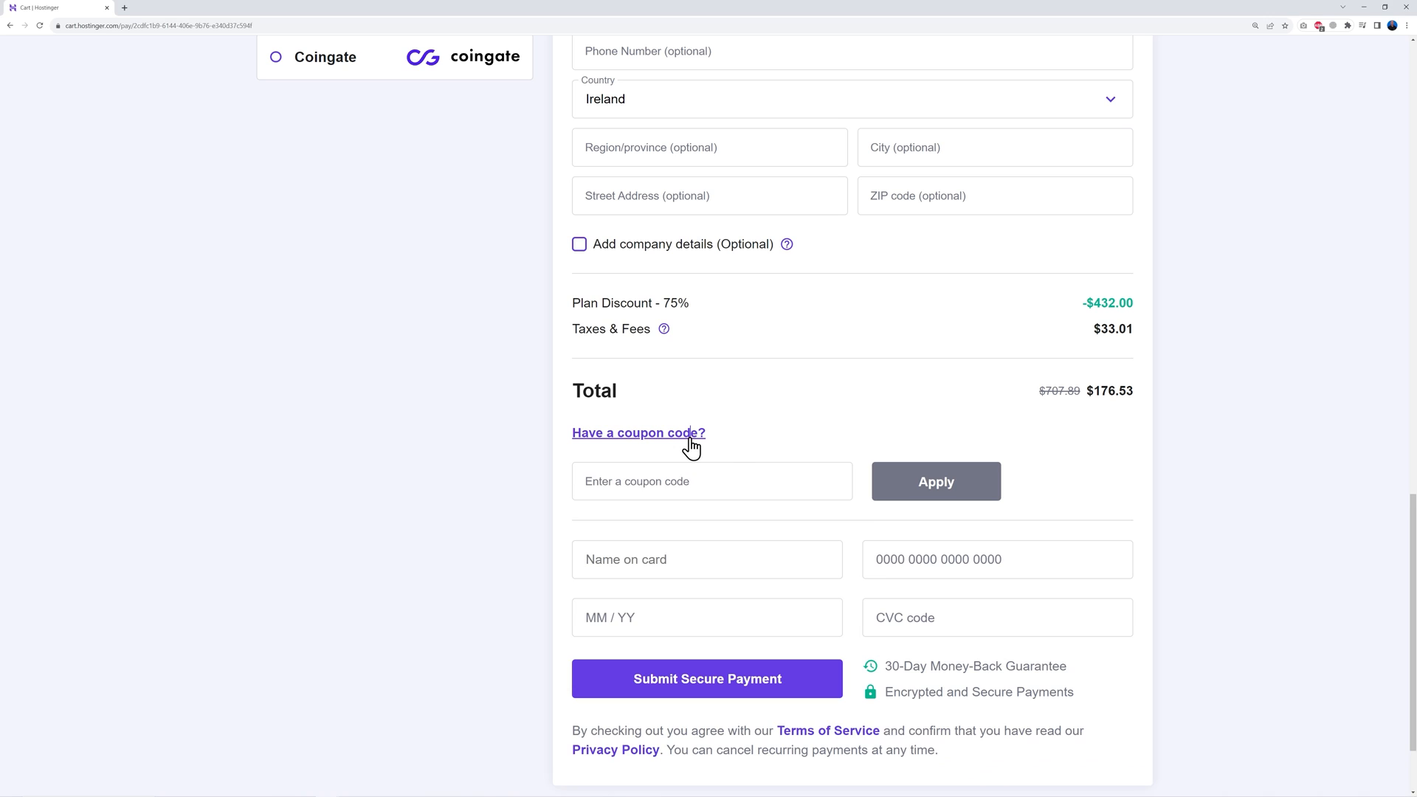
click(734, 481)
text(MRWEB)
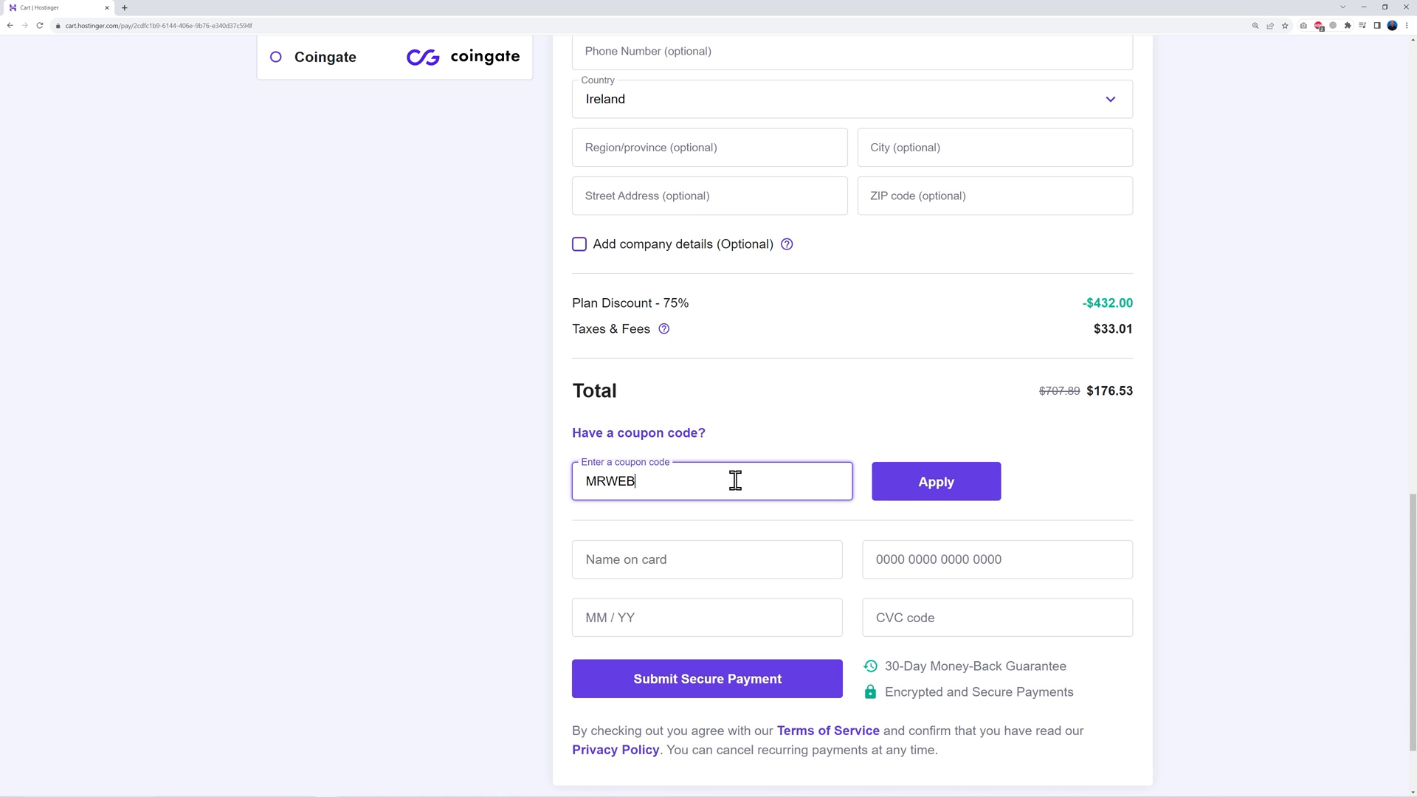
click(936, 491)
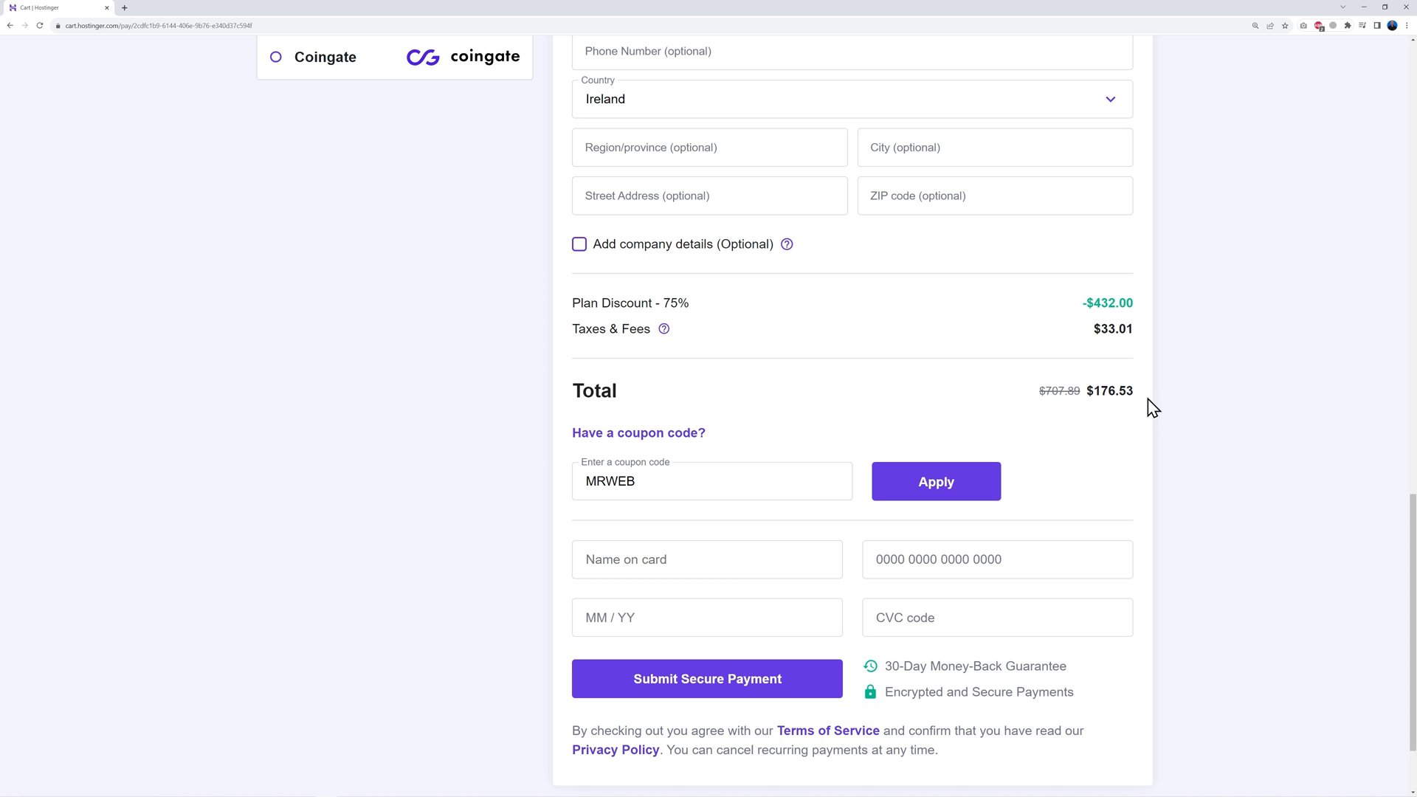
click(936, 493)
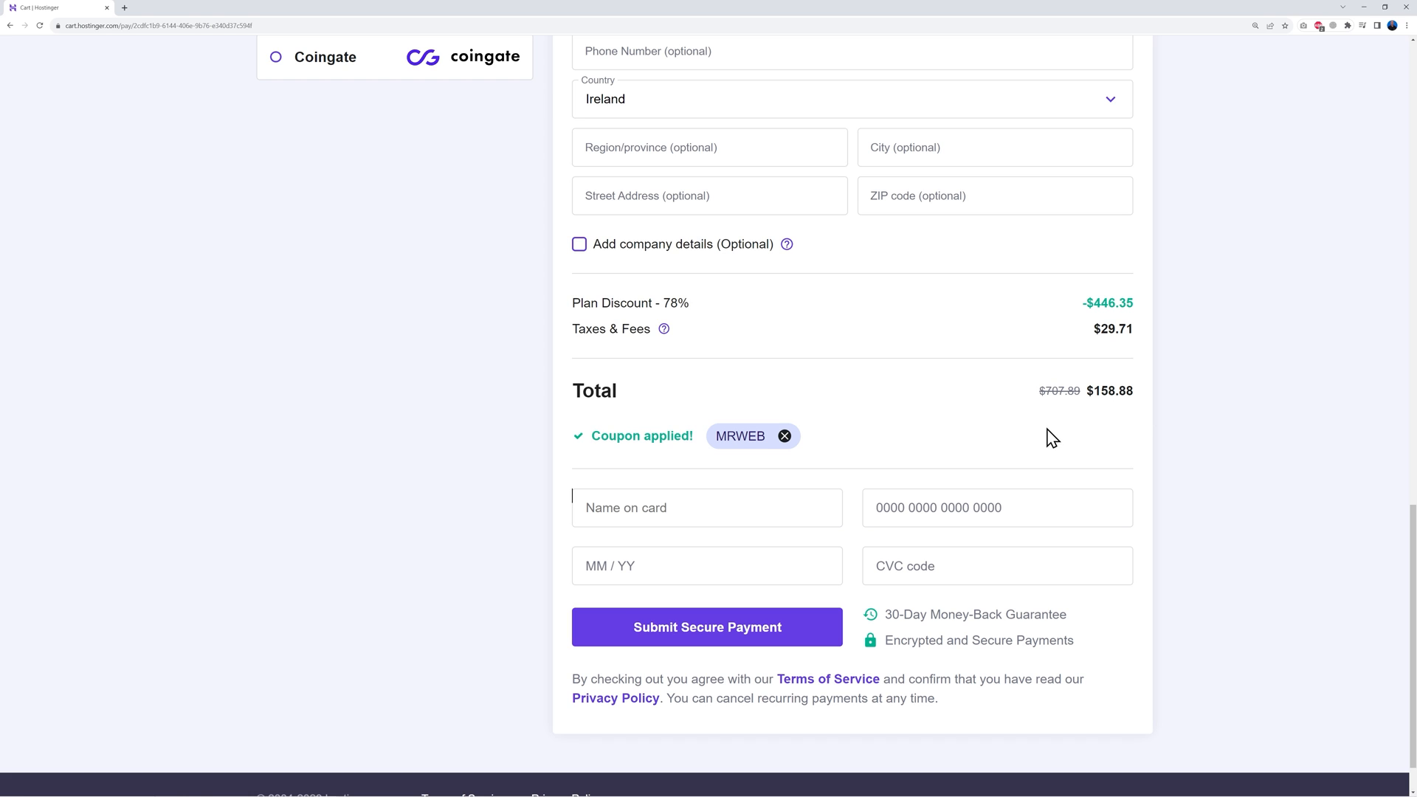
drag(664, 303, 690, 304)
click(765, 334)
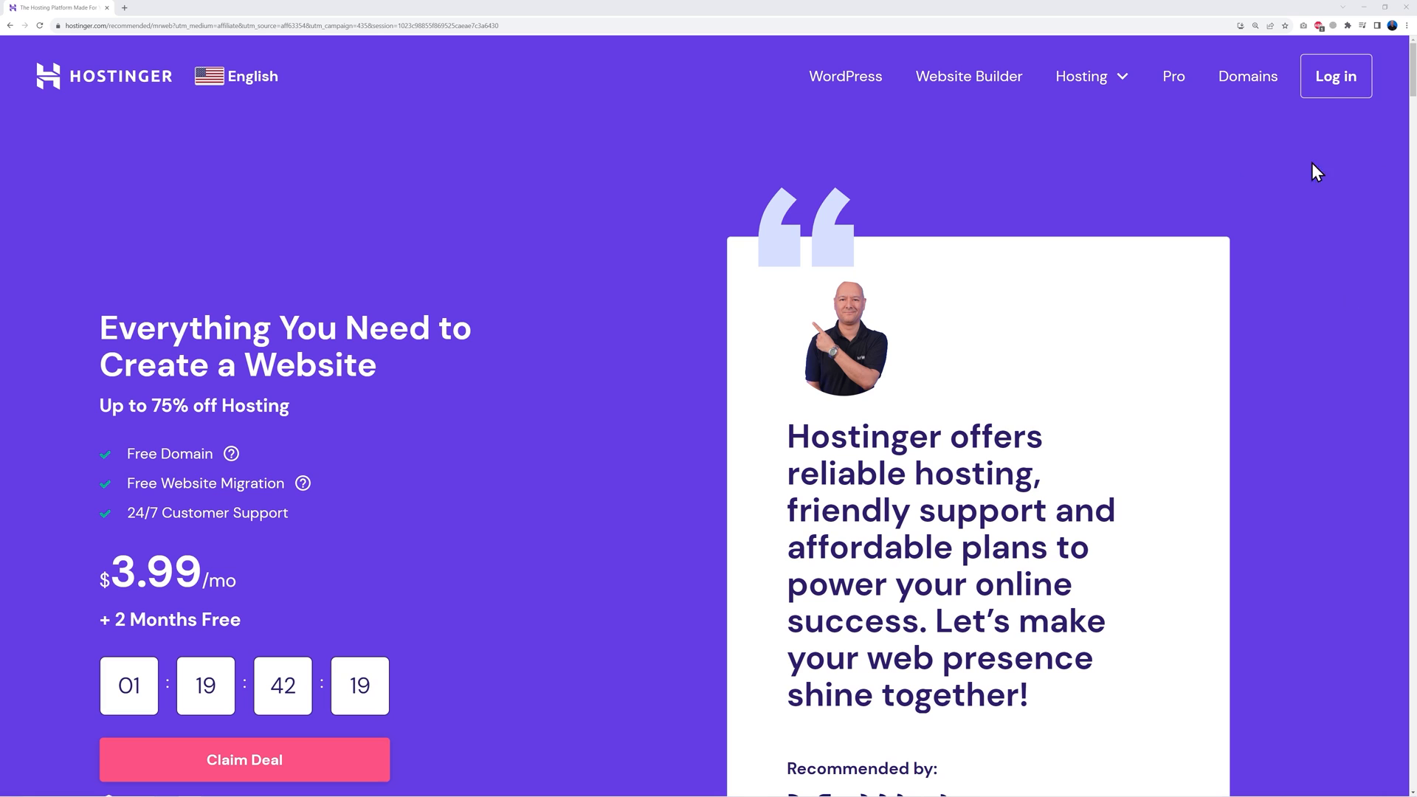
Log in to the Hostinger account and start claiming the free domain
click(1314, 90)
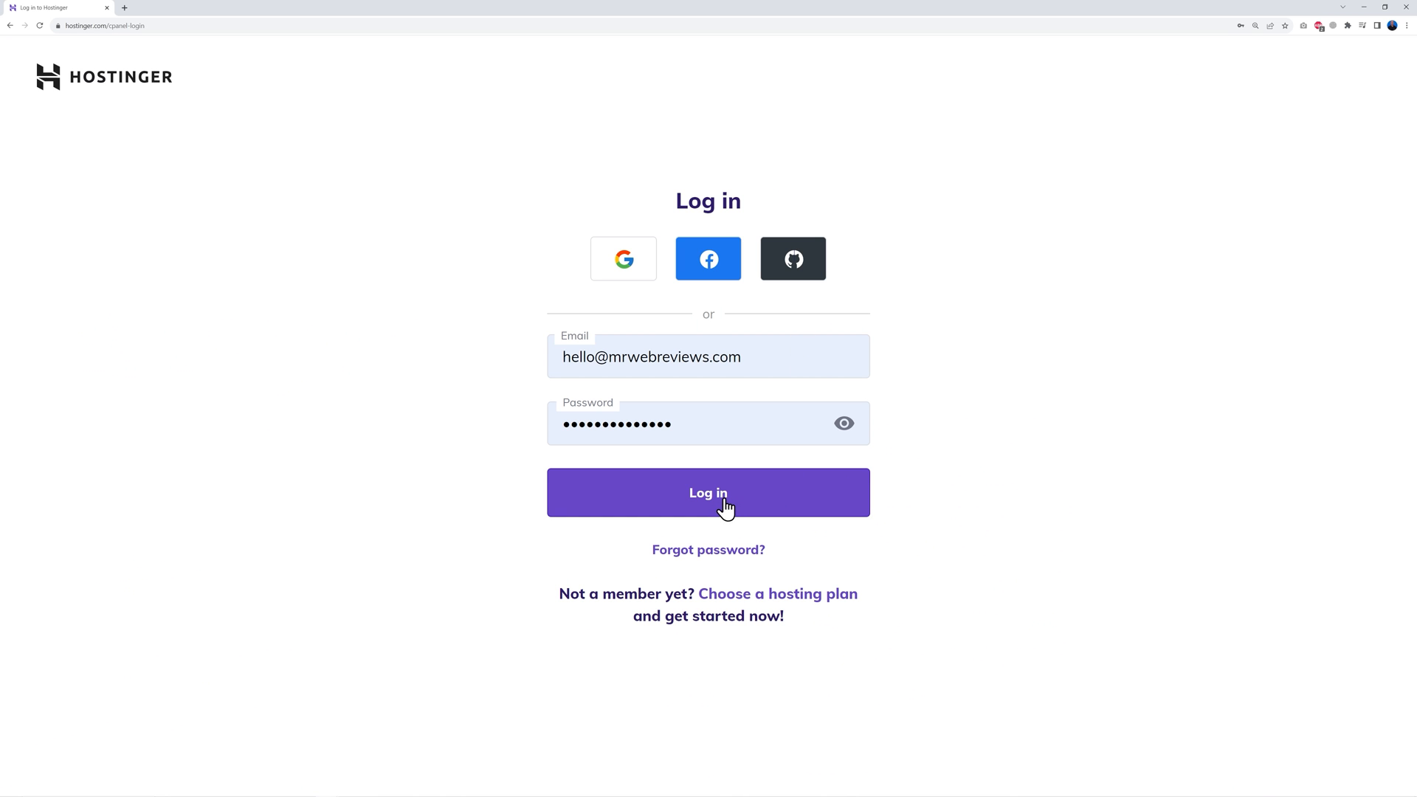
click(722, 508)
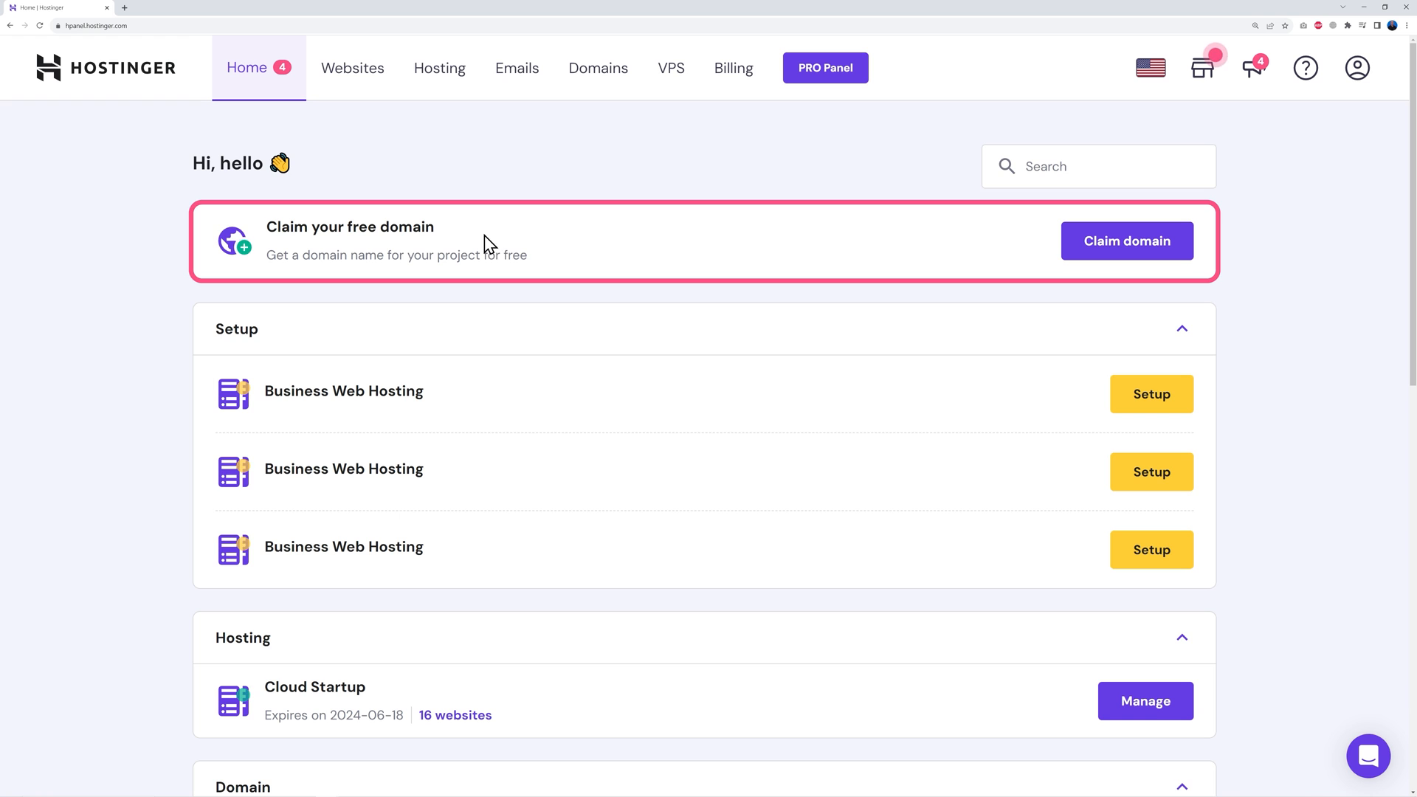
click(1123, 257)
click(596, 416)
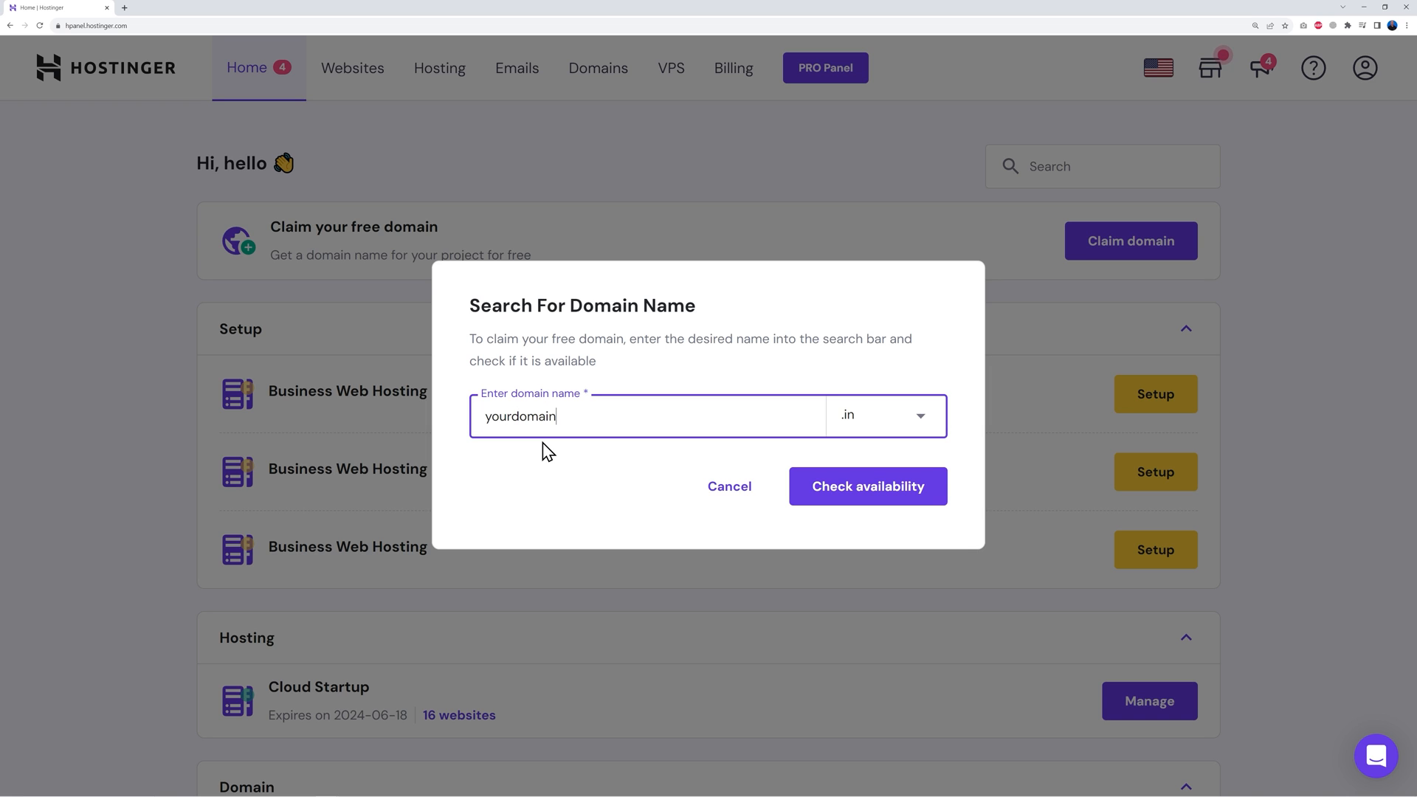
Choose the .com extension and check availability of yourdomainname.com
click(853, 413)
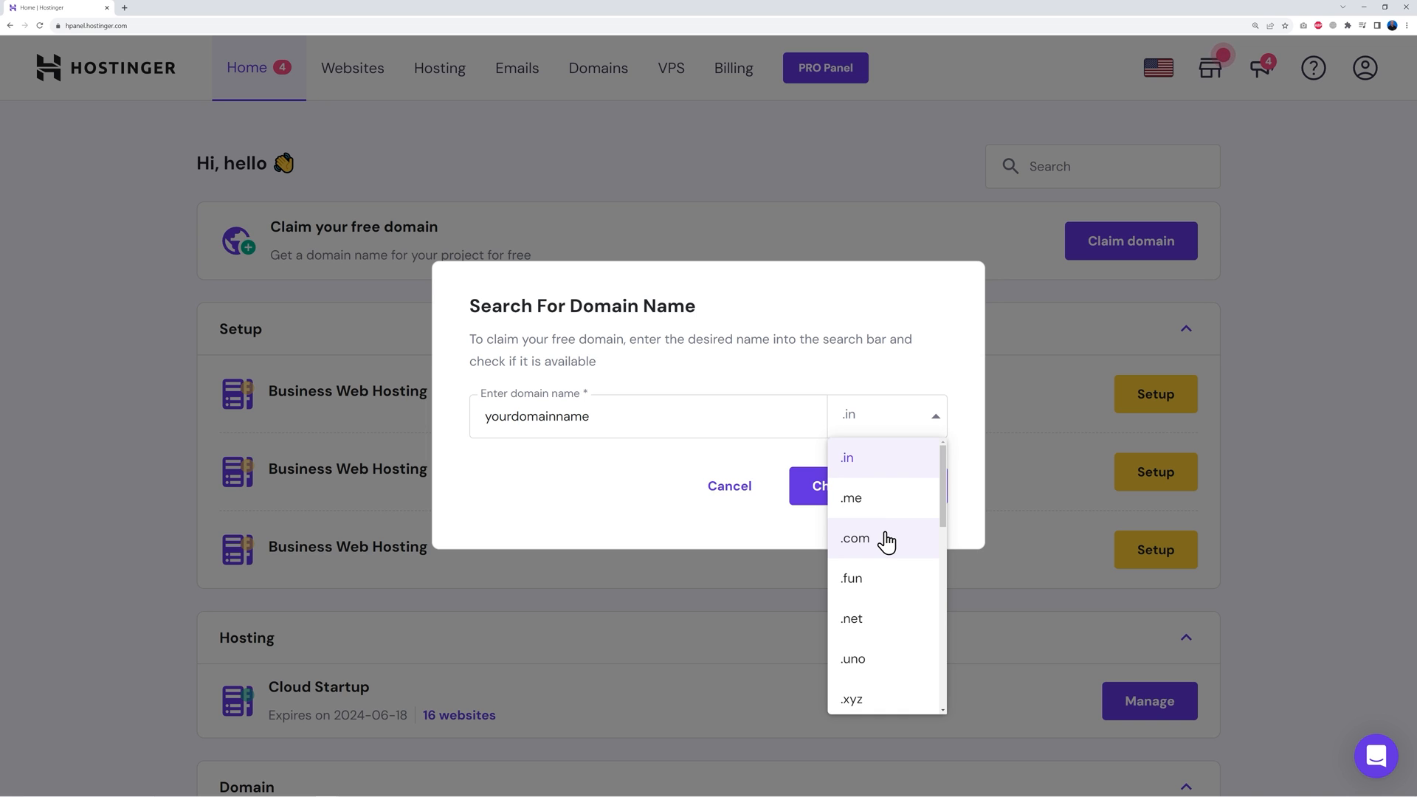
scroll(893, 605, down, 2)
scroll(889, 602, down, 4)
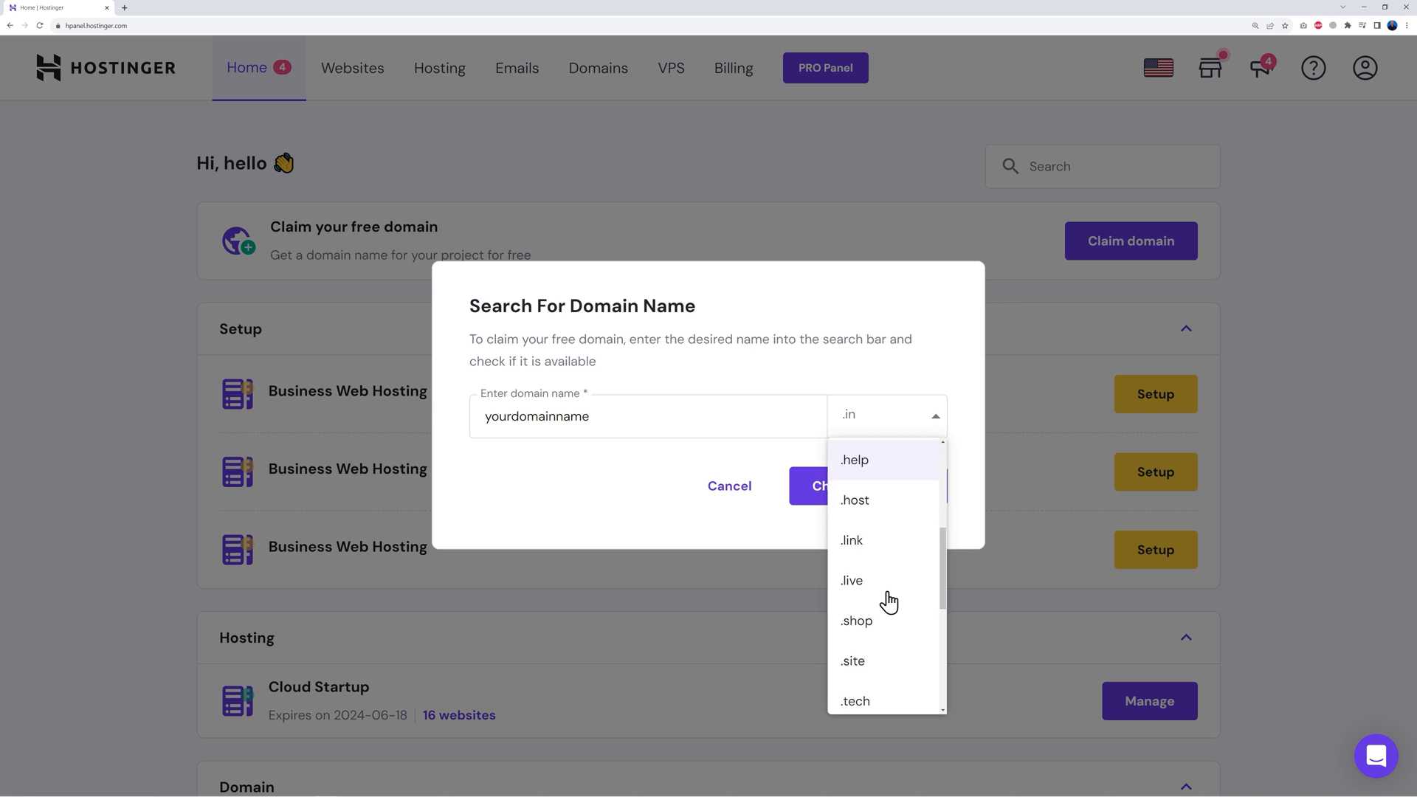
scroll(895, 639, down, 1)
scroll(896, 639, up, 6)
scroll(896, 639, up, 4)
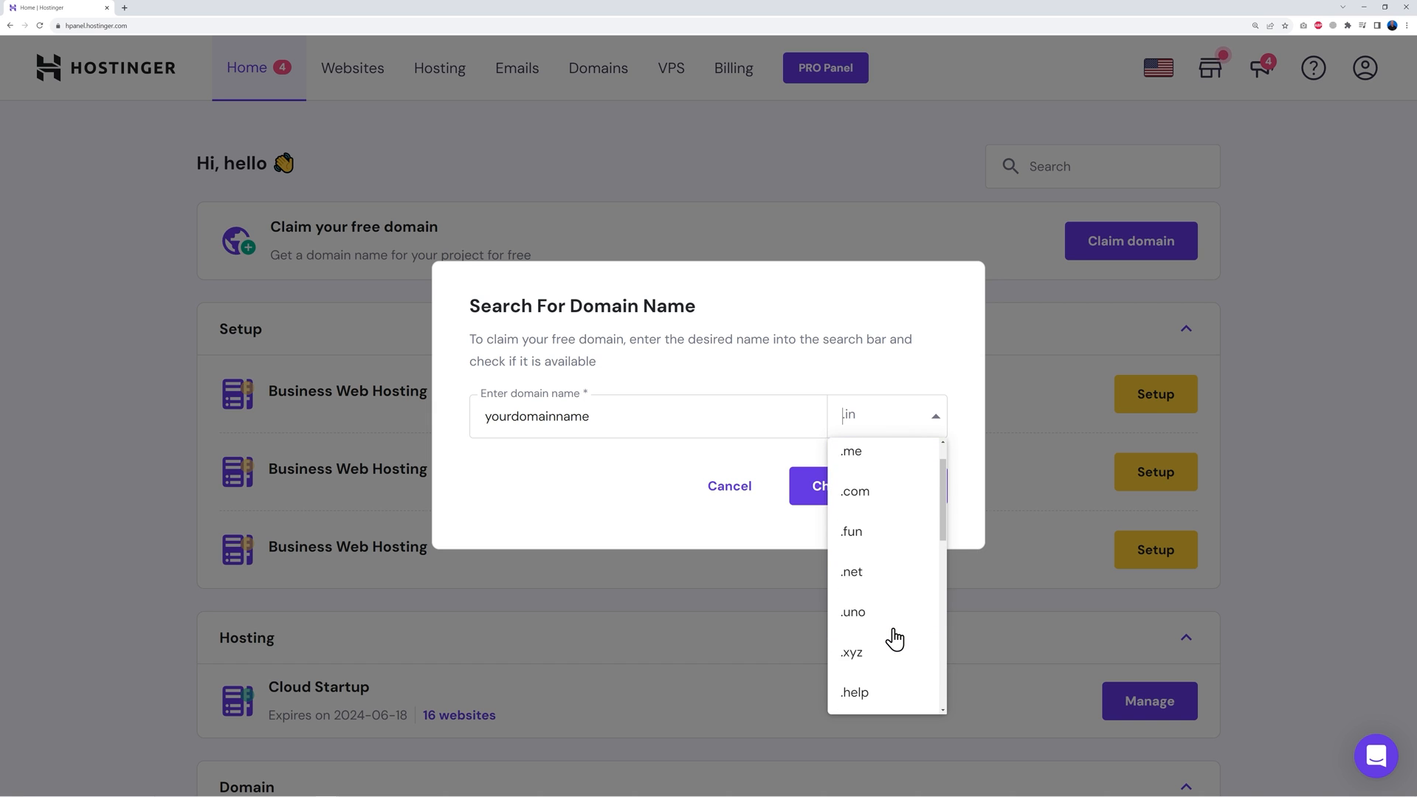
click(884, 547)
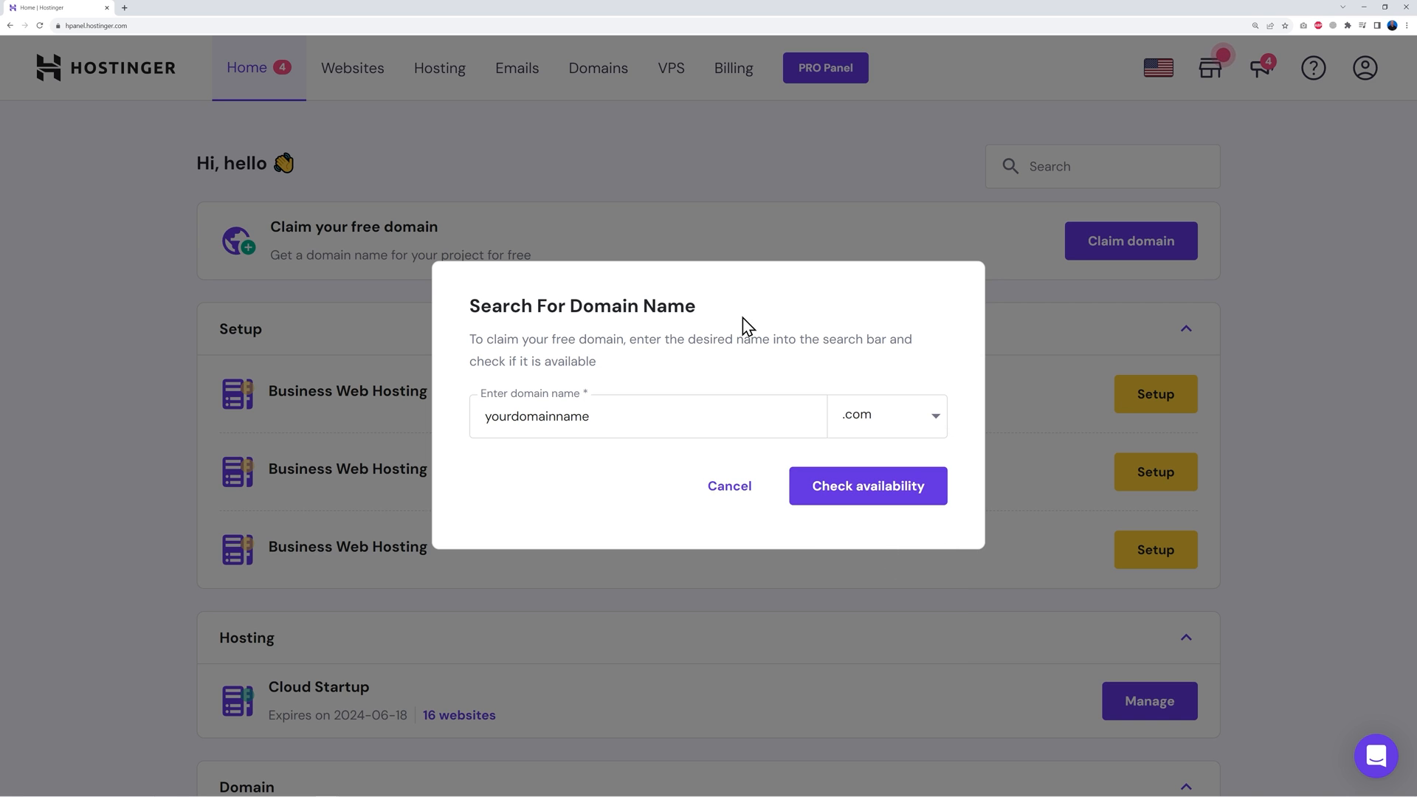
click(869, 501)
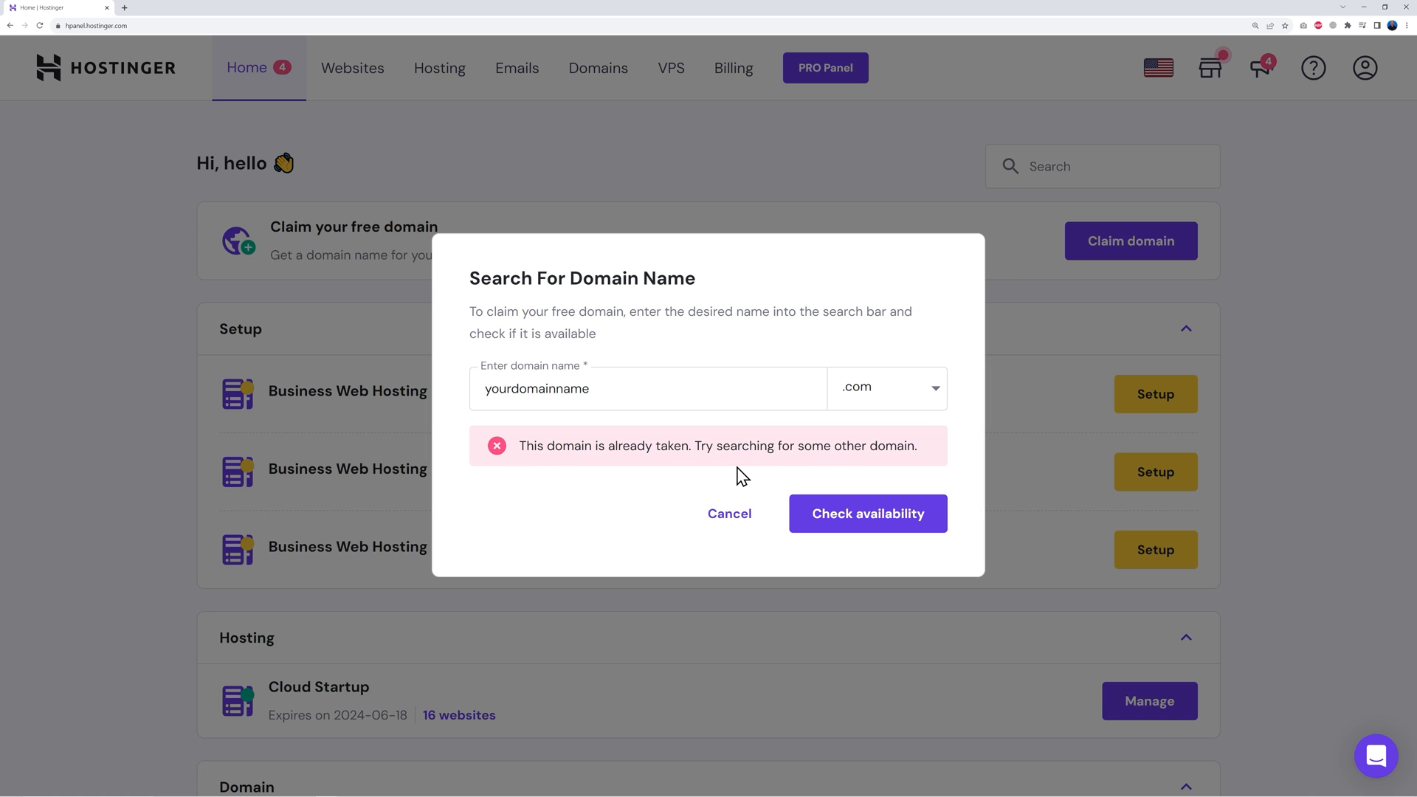
Replace the name with learnwithmrweb, confirm learnwithmrweb.com is available and claim it
drag(480, 388, 651, 389)
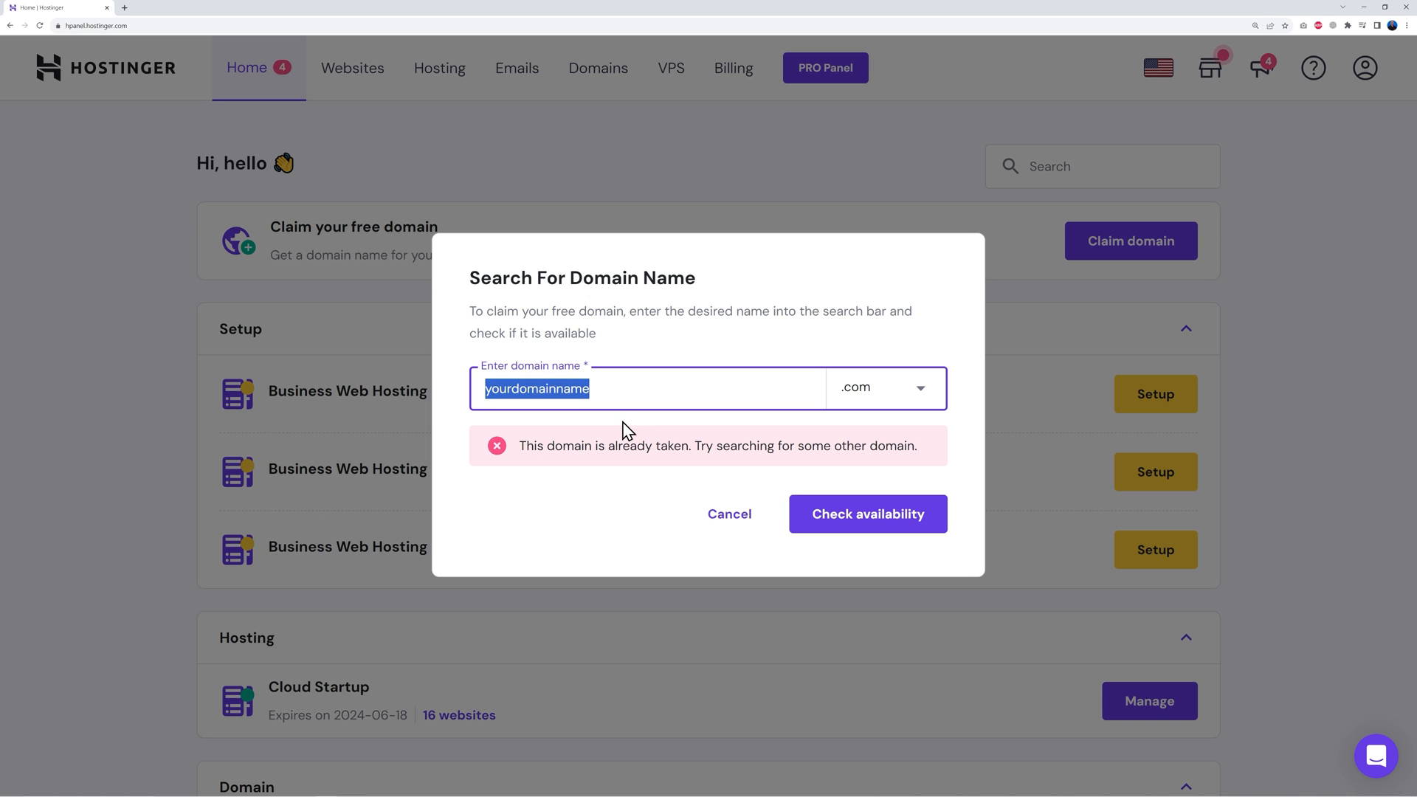
text(learnwithmrweb)
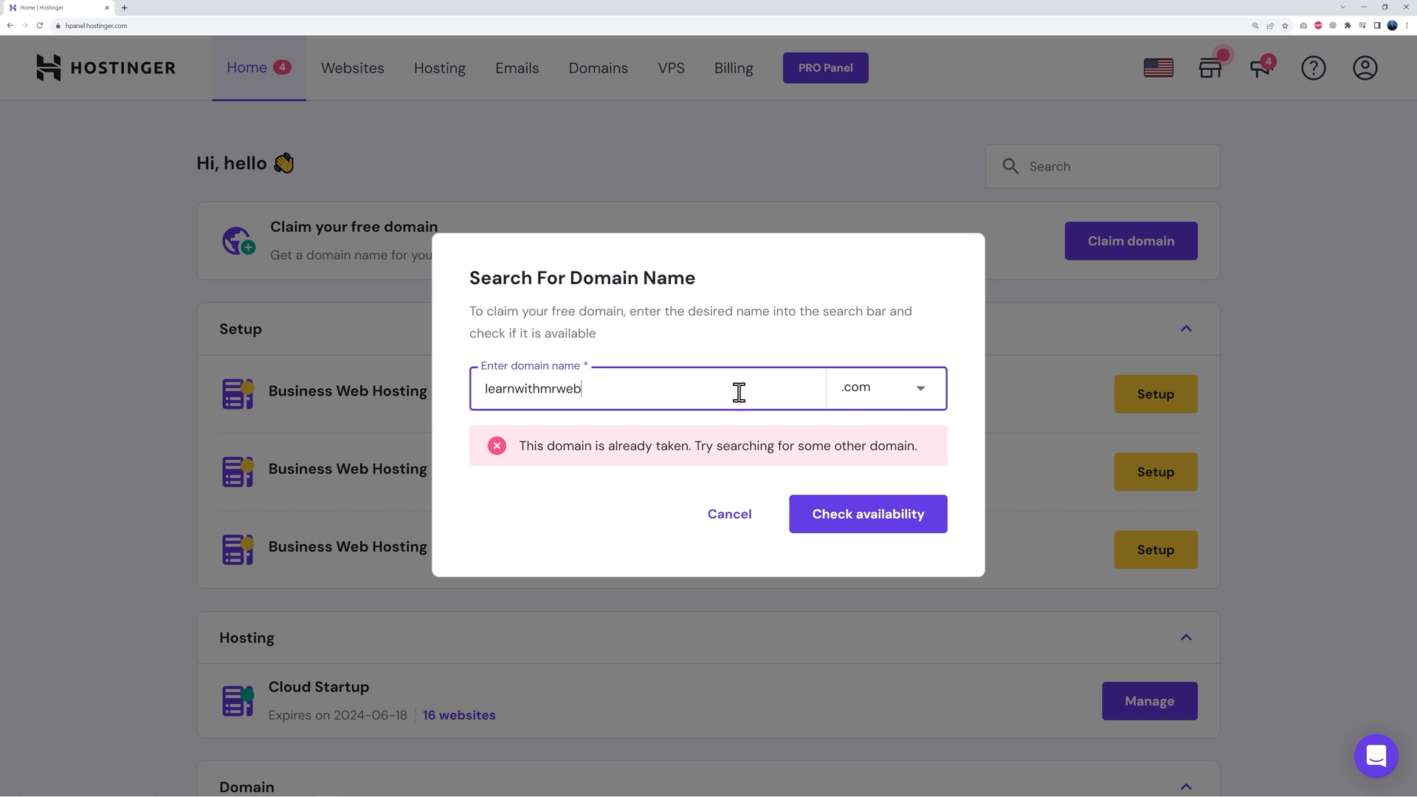
click(862, 523)
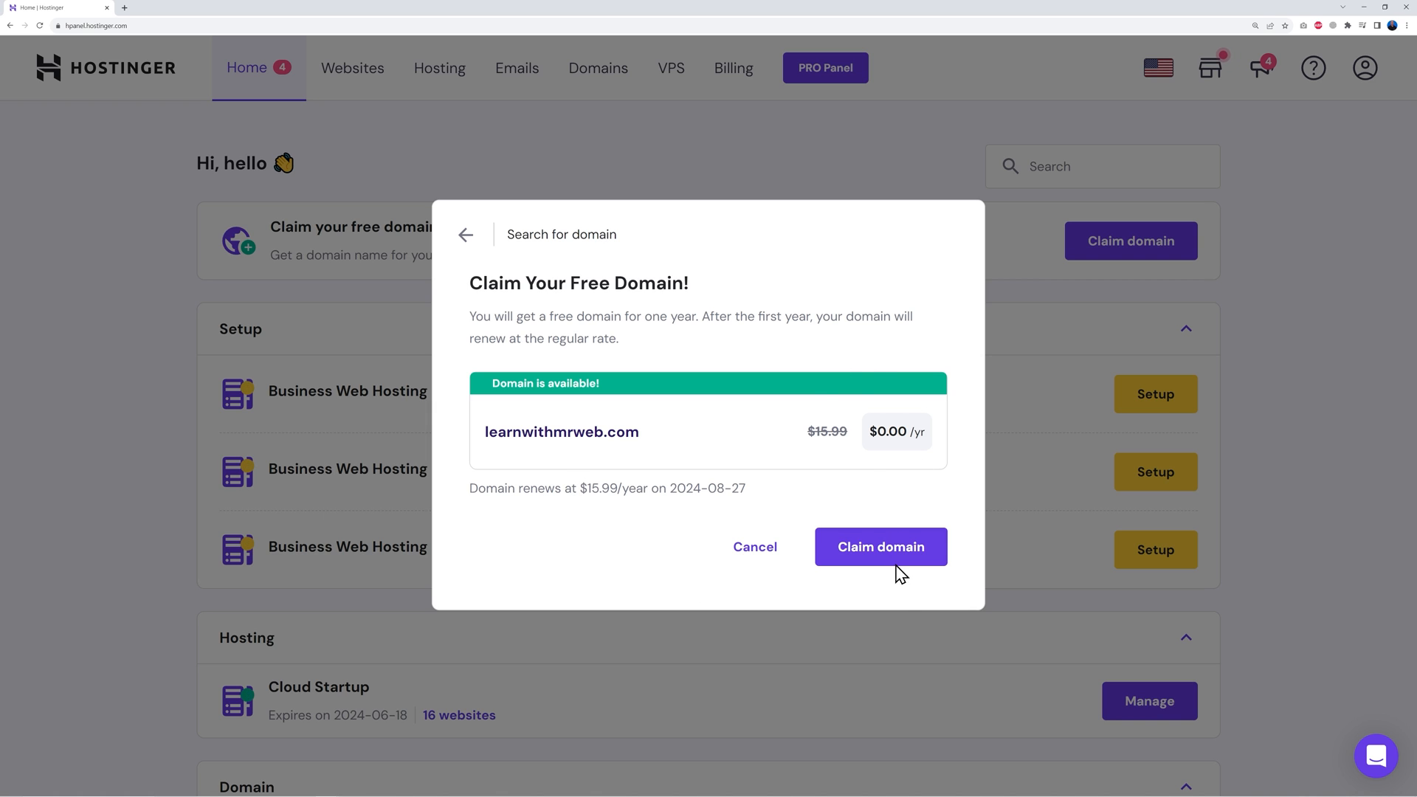
click(880, 549)
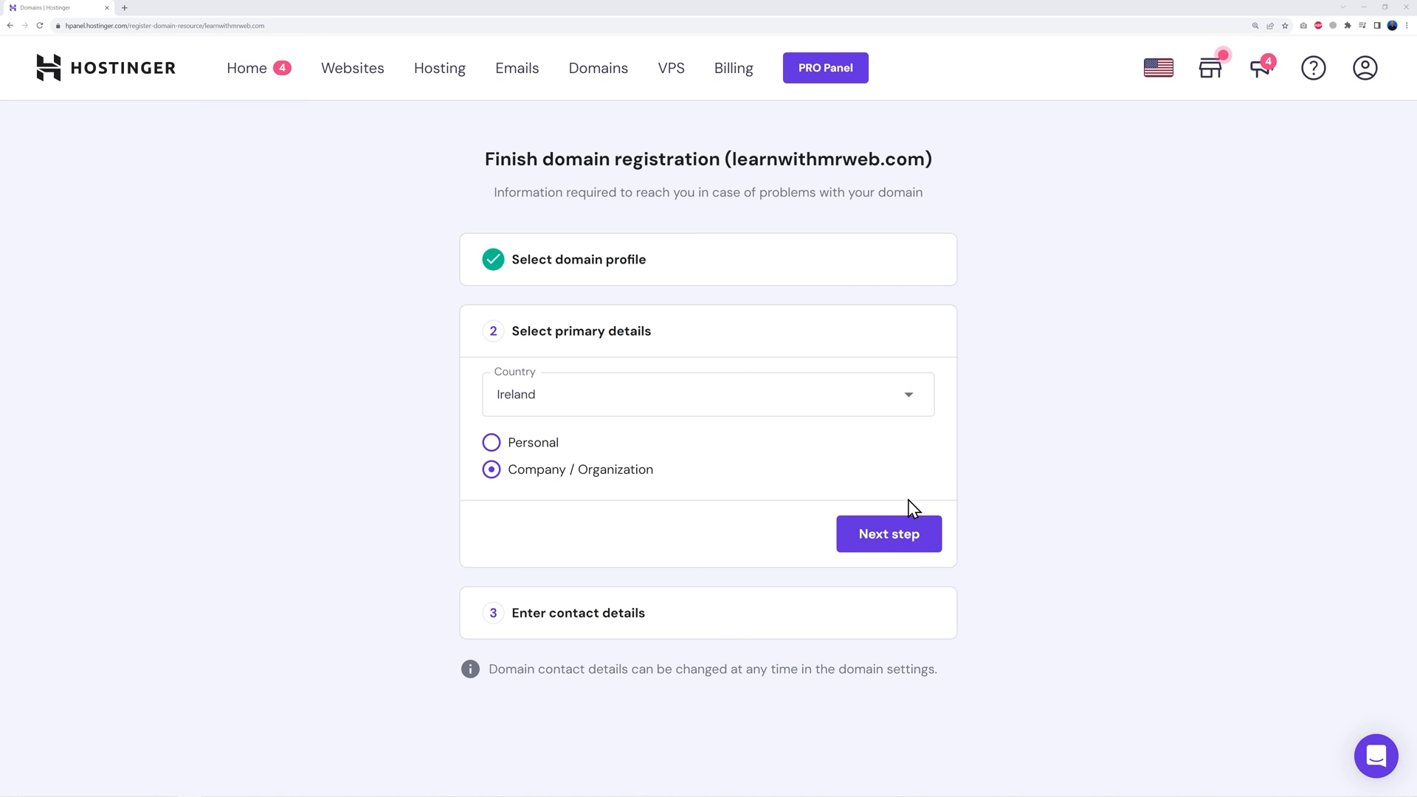
Submit learnwithmrweb.com's registration with company contact details and view its Active domain overview
click(905, 544)
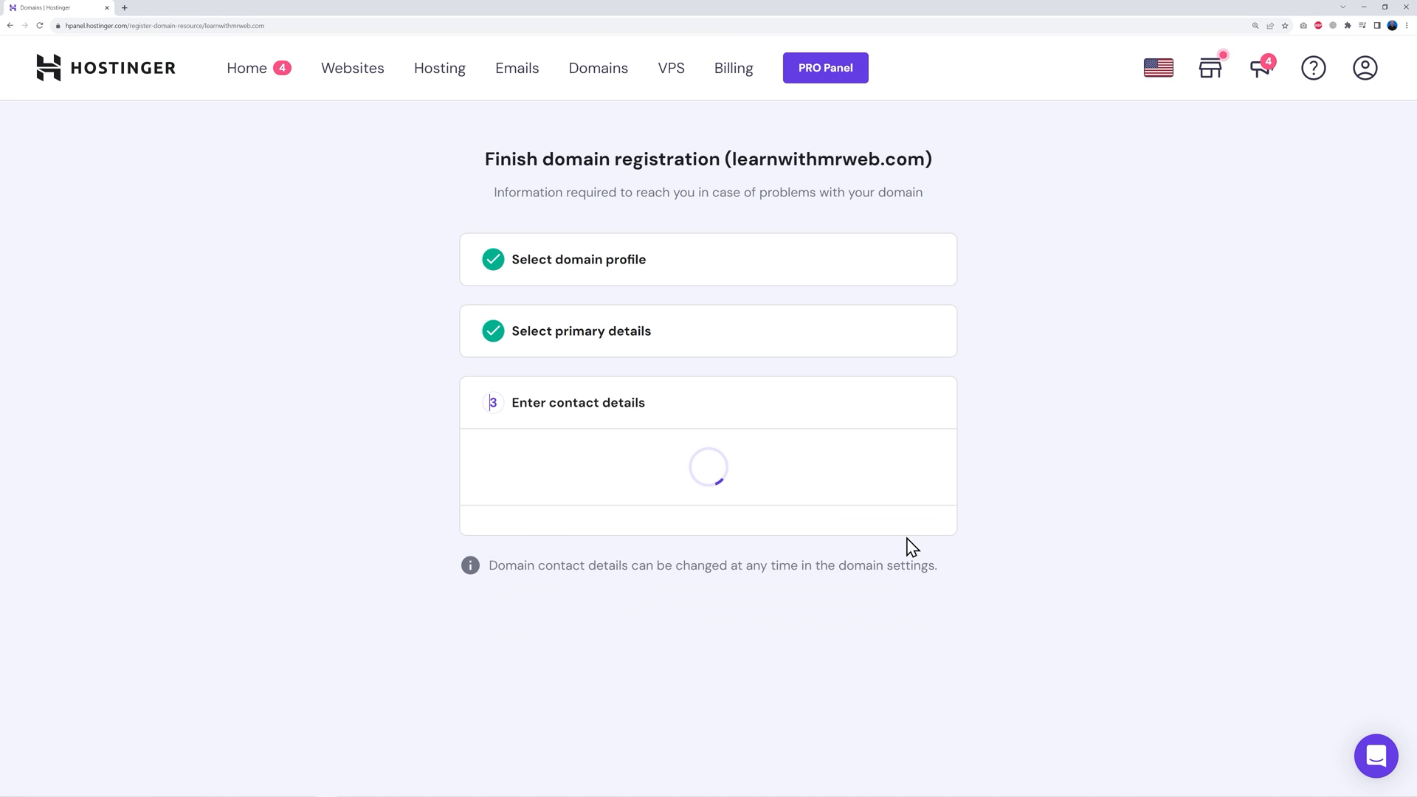
scroll(1037, 540, down, 3)
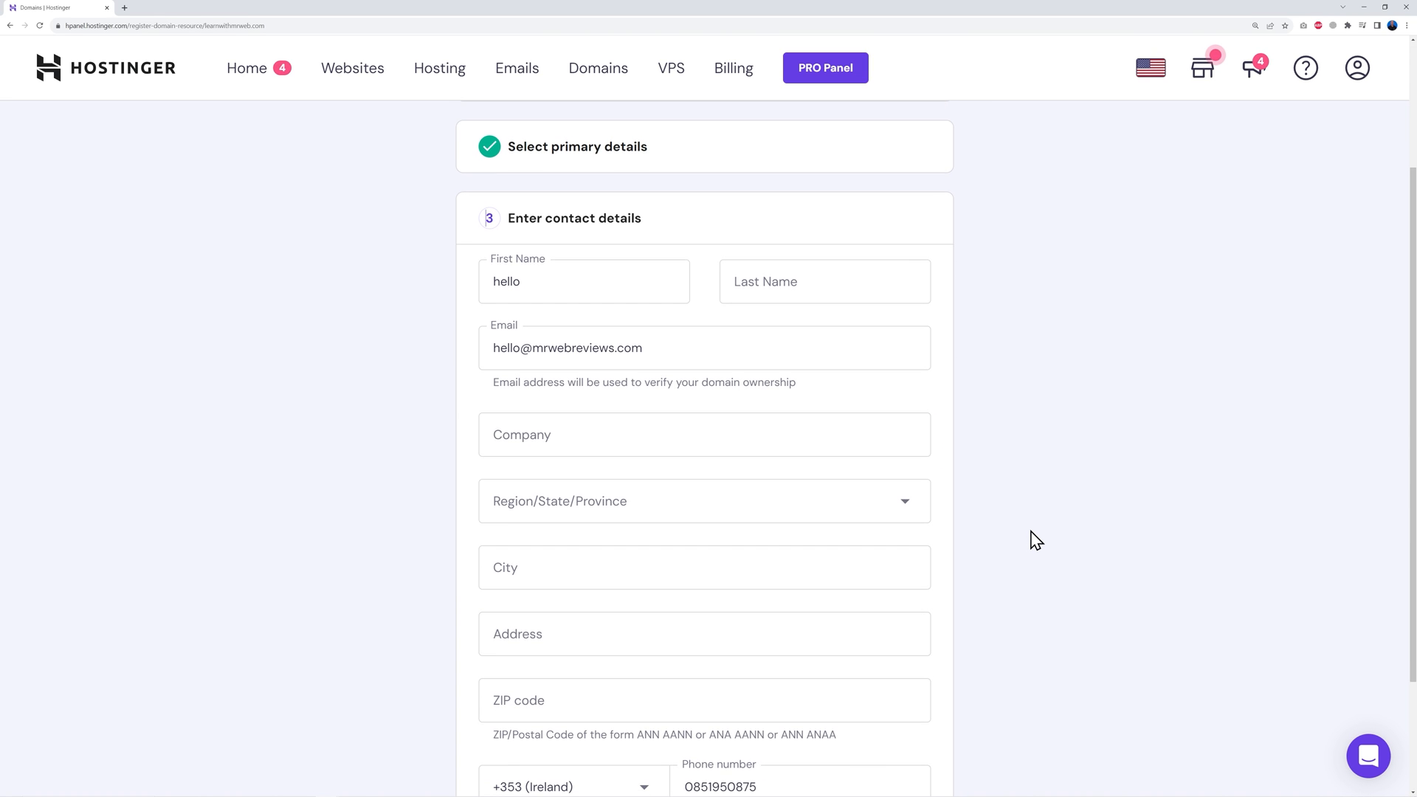
scroll(1037, 540, down, 1)
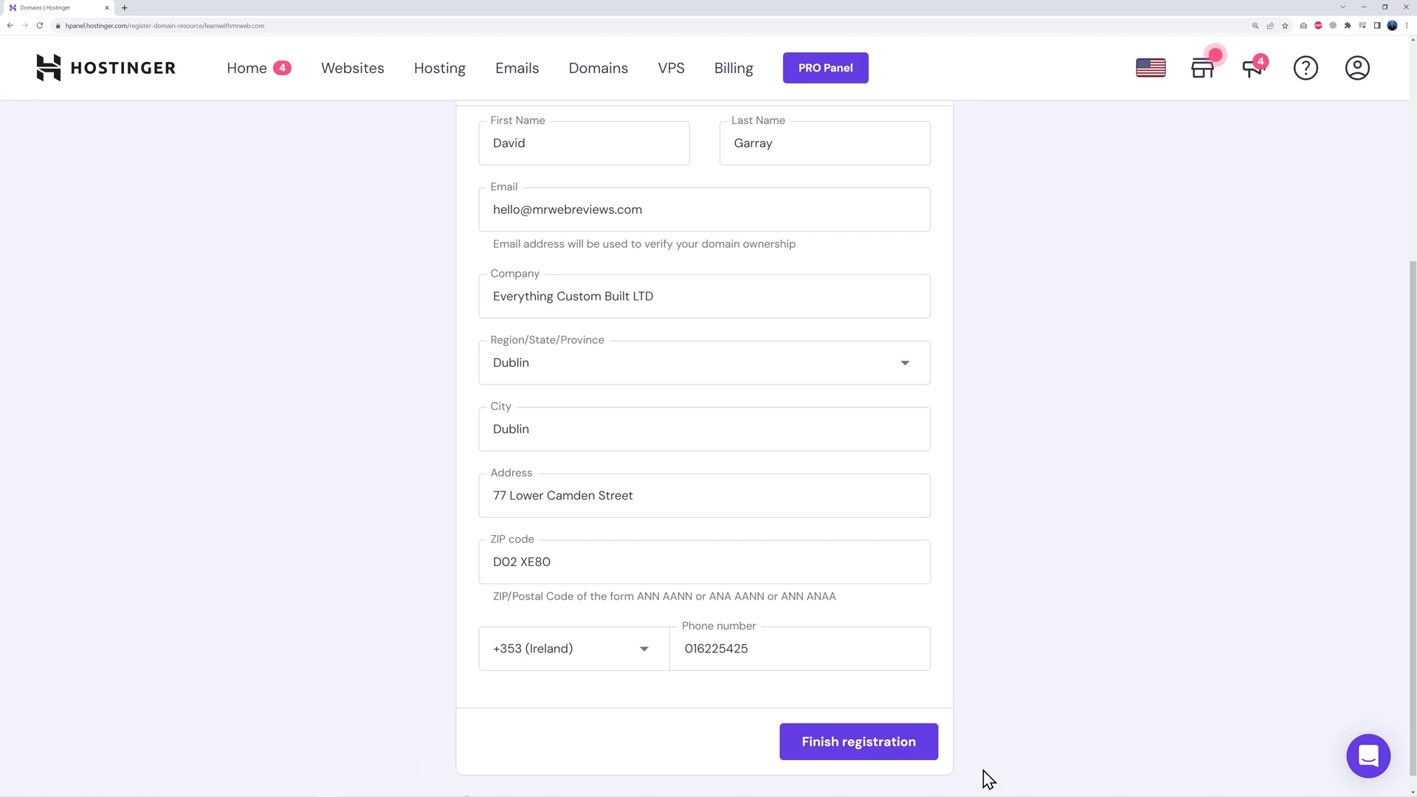
click(858, 742)
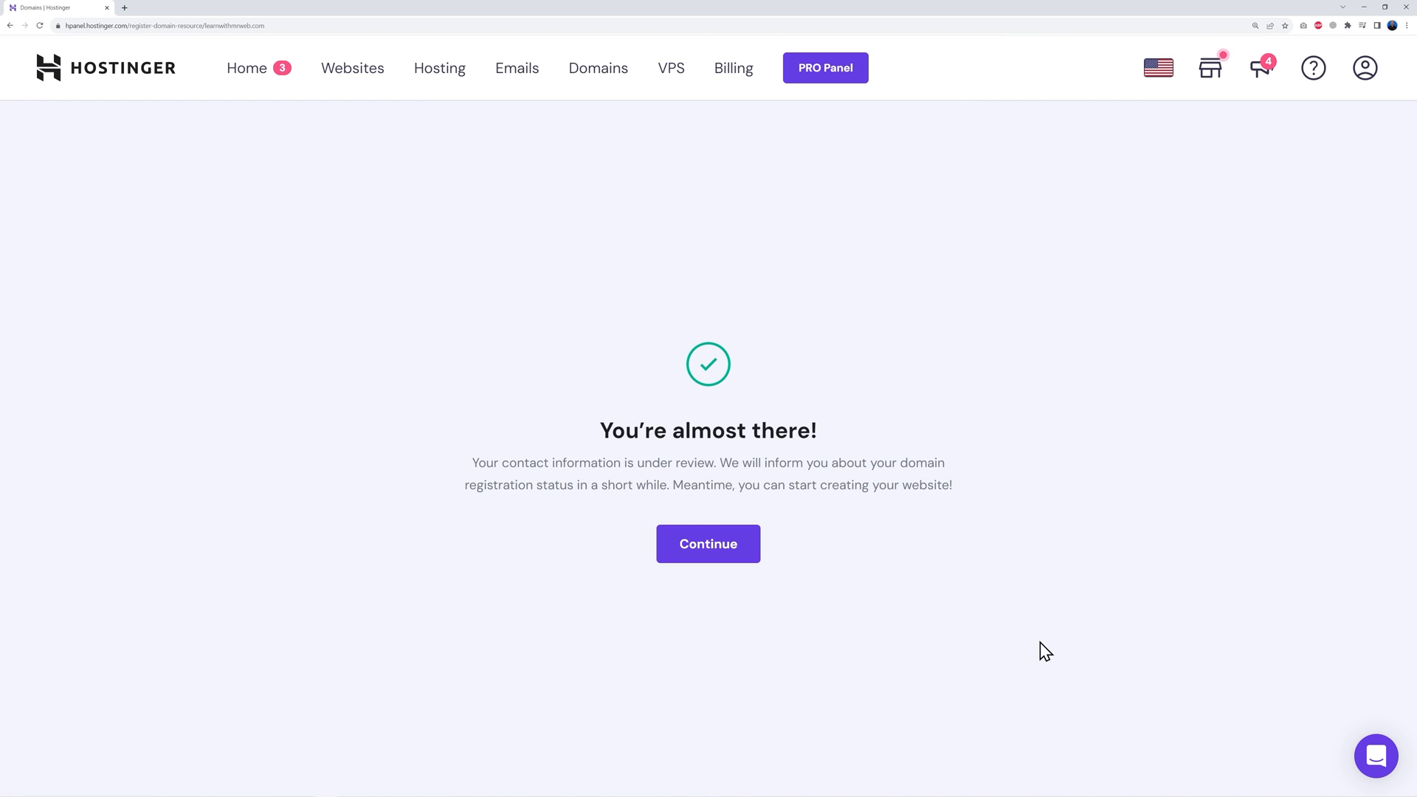
click(722, 555)
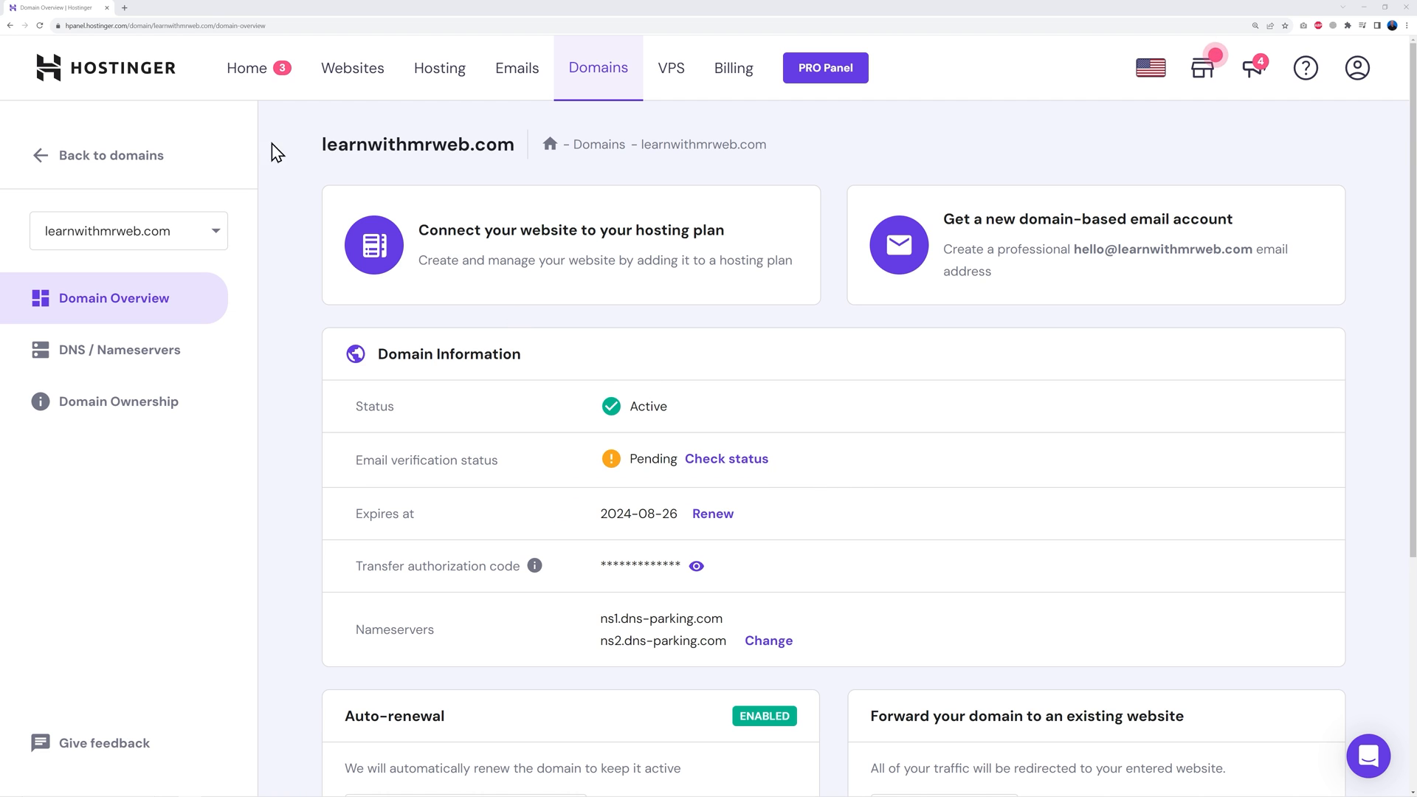
Reload the domain overview to confirm email verification, then return to the Home dashboard
click(40, 25)
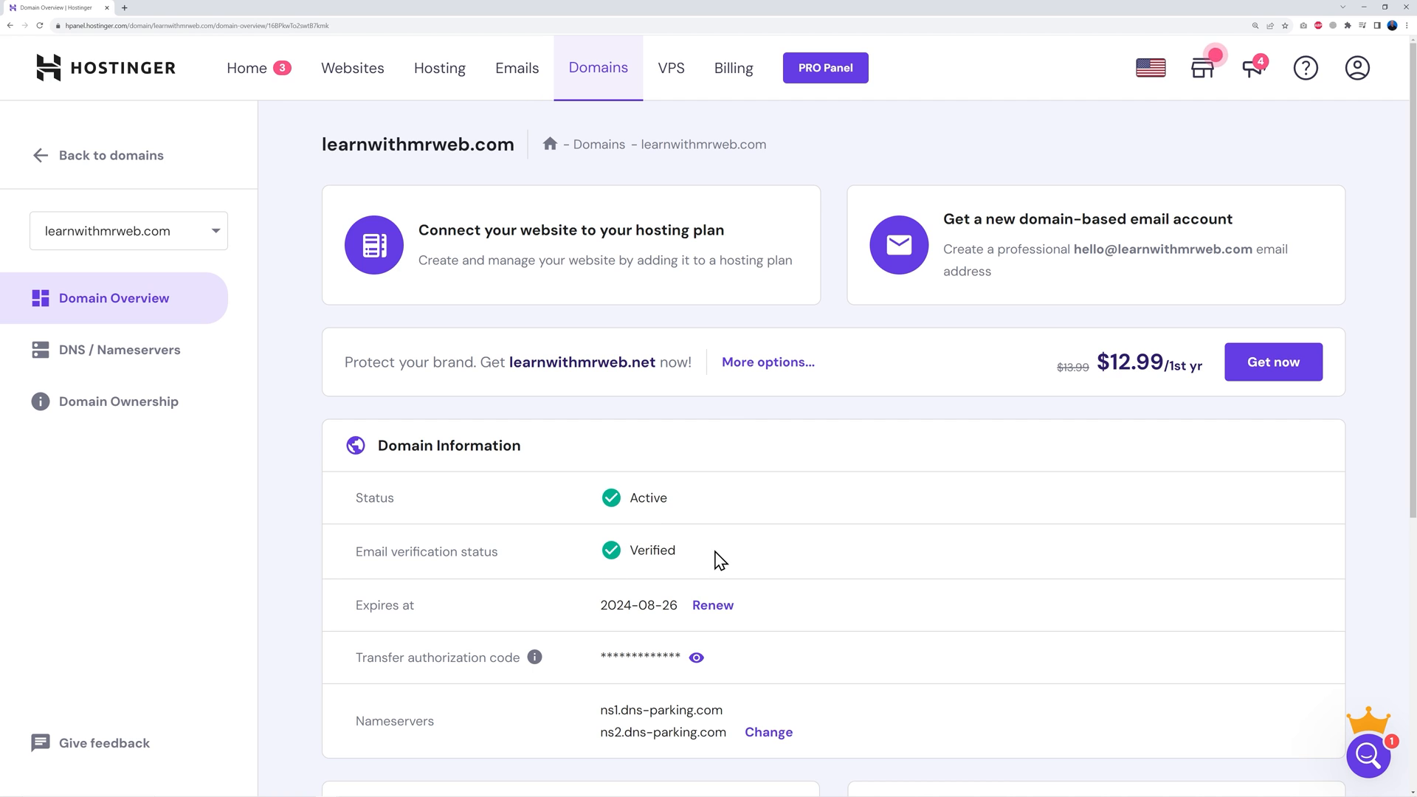
click(260, 81)
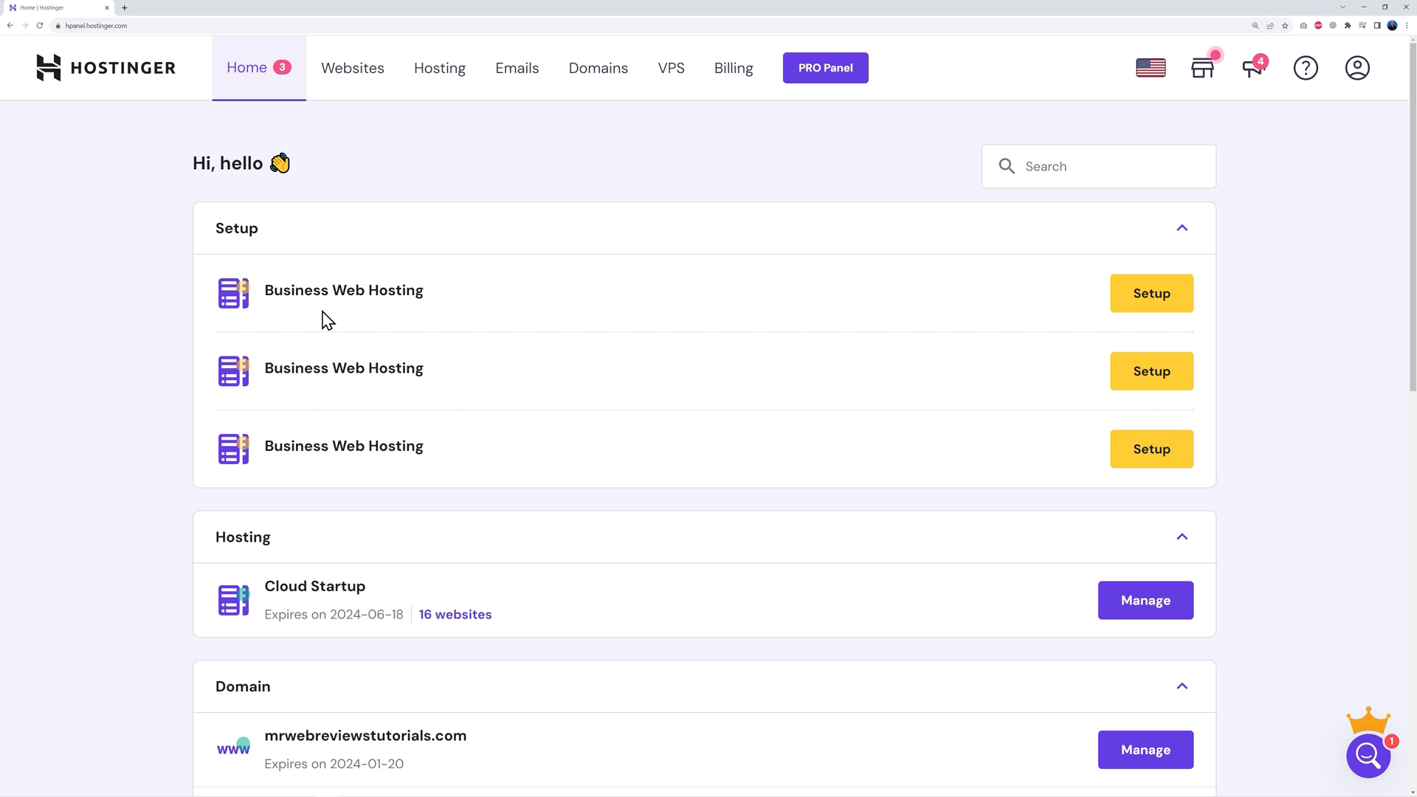
Start a Business Web Hosting setup for a new website, skipping the survey and platform choice
click(1144, 293)
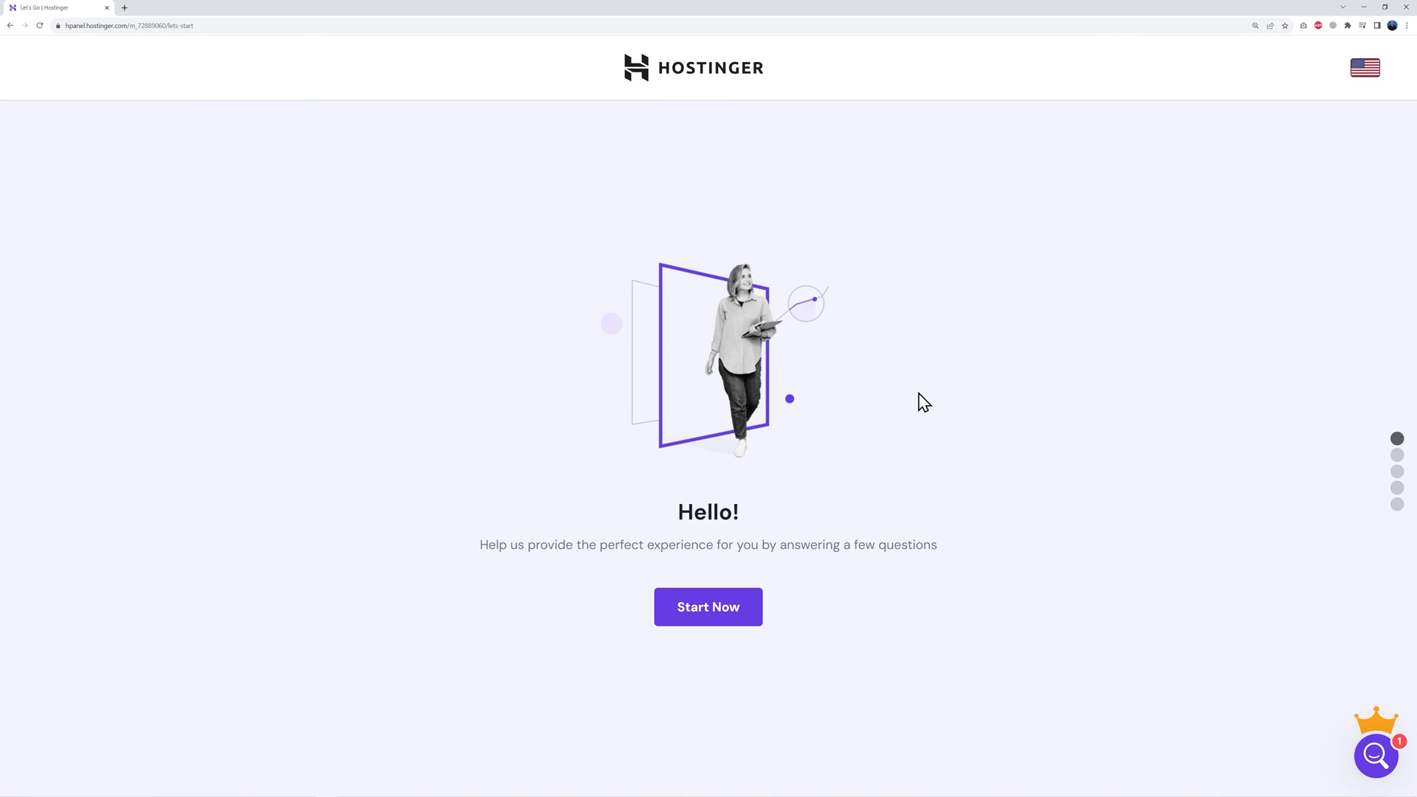
click(732, 619)
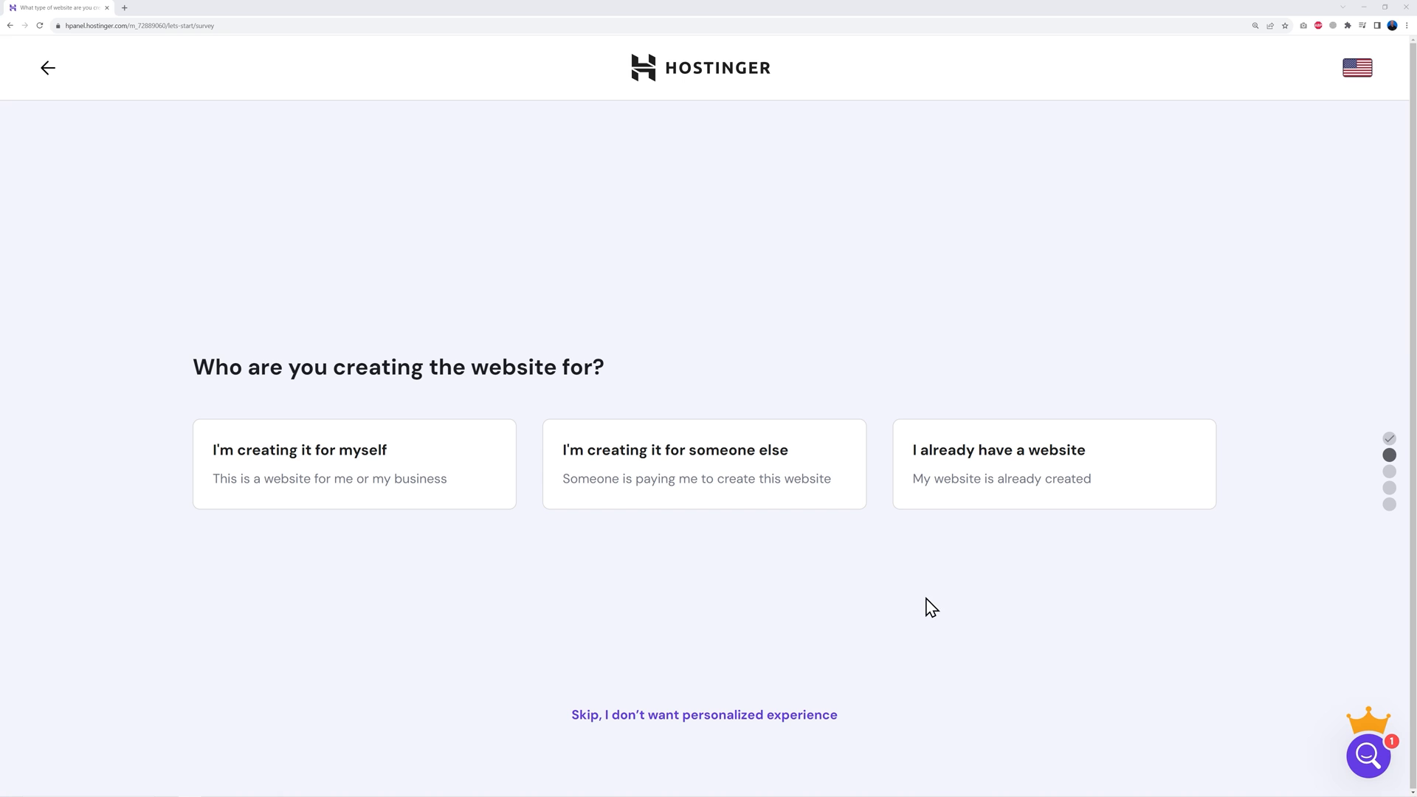
click(685, 717)
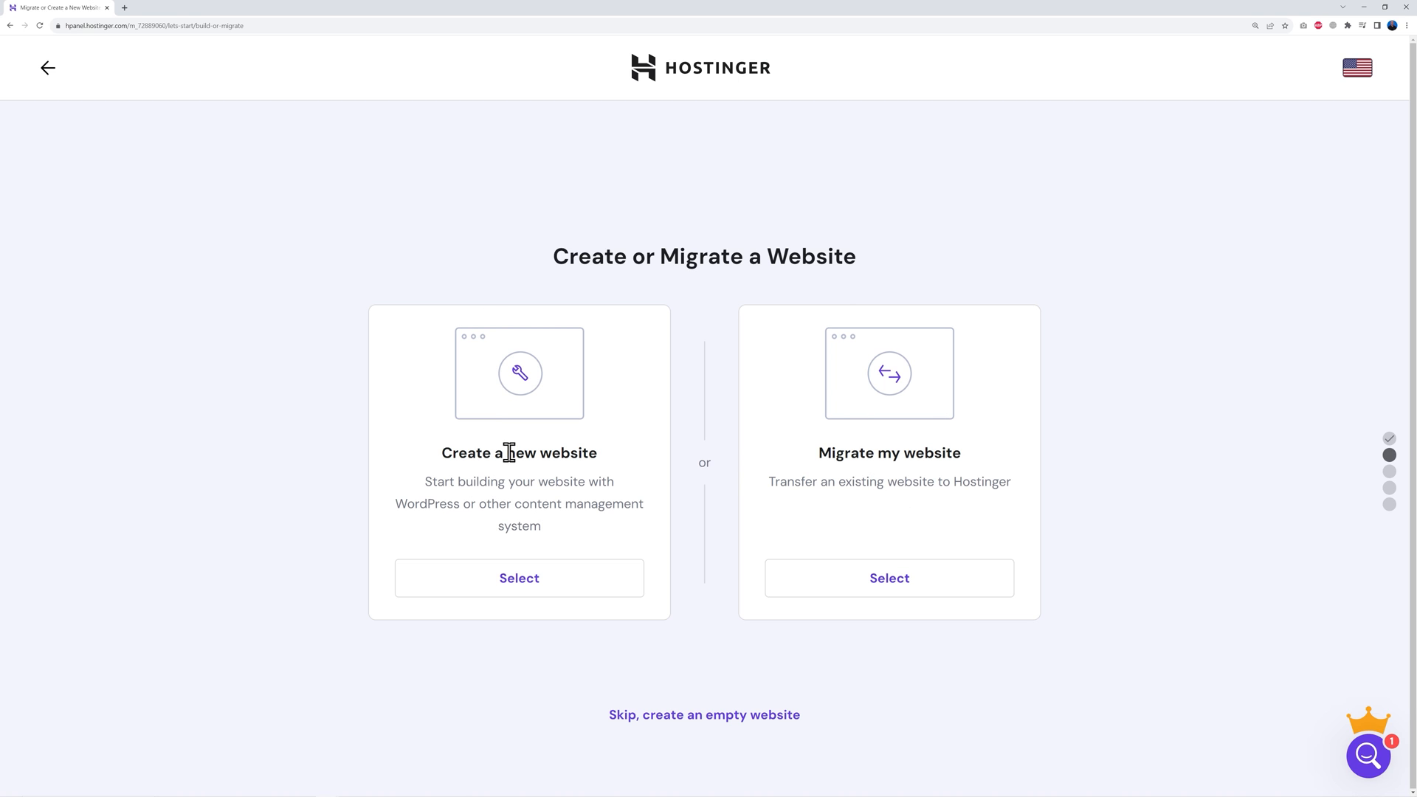
click(525, 588)
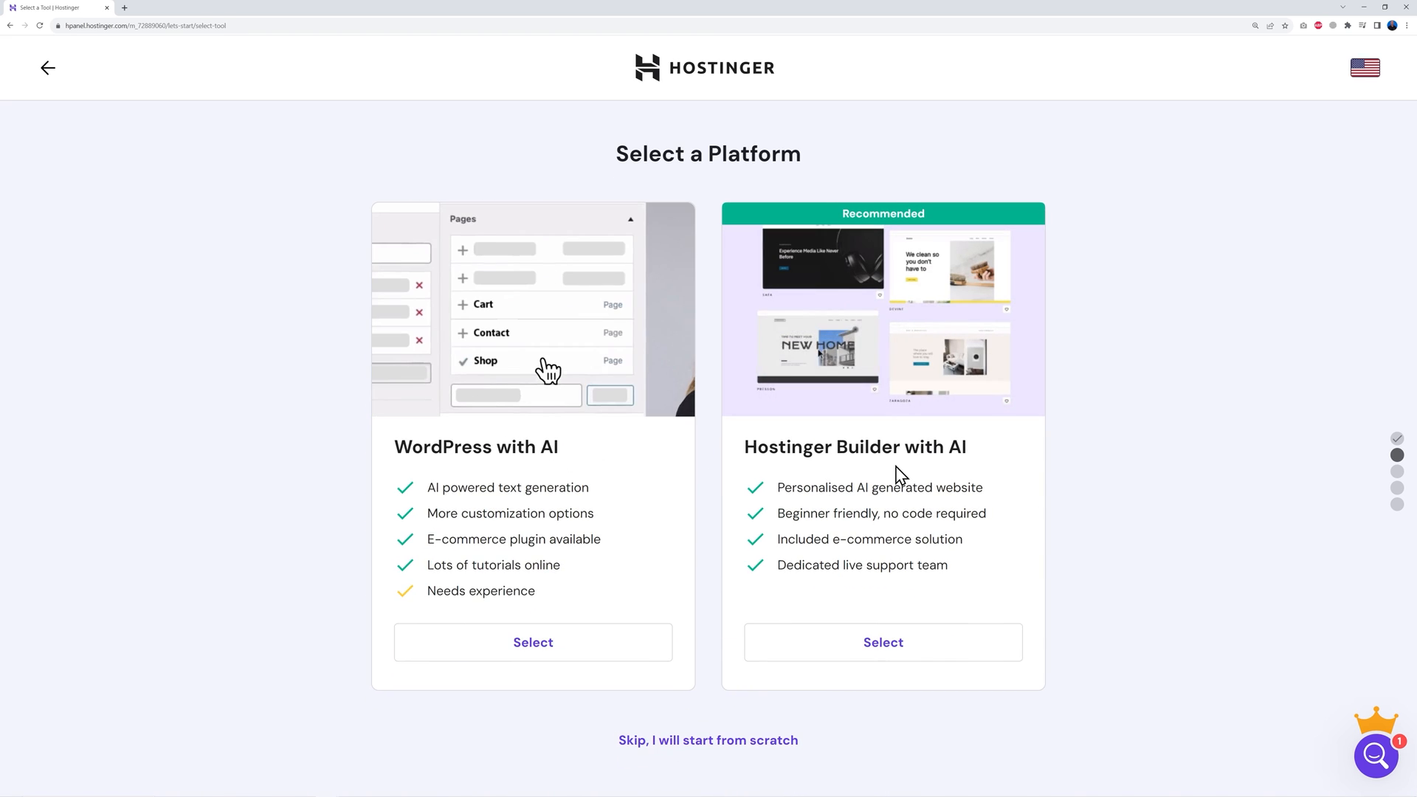
click(706, 742)
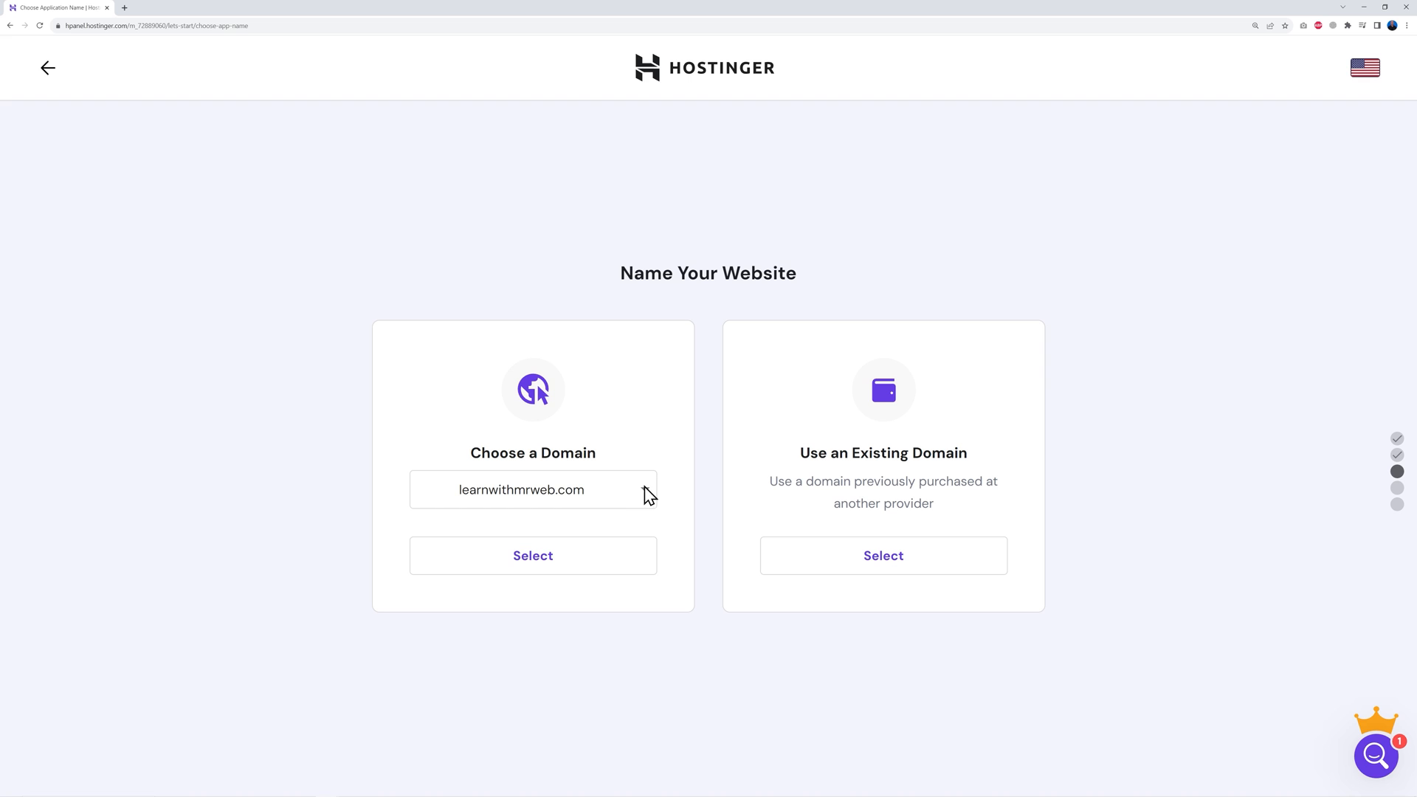
Select learnwithmrweb.com as the website's domain
click(613, 499)
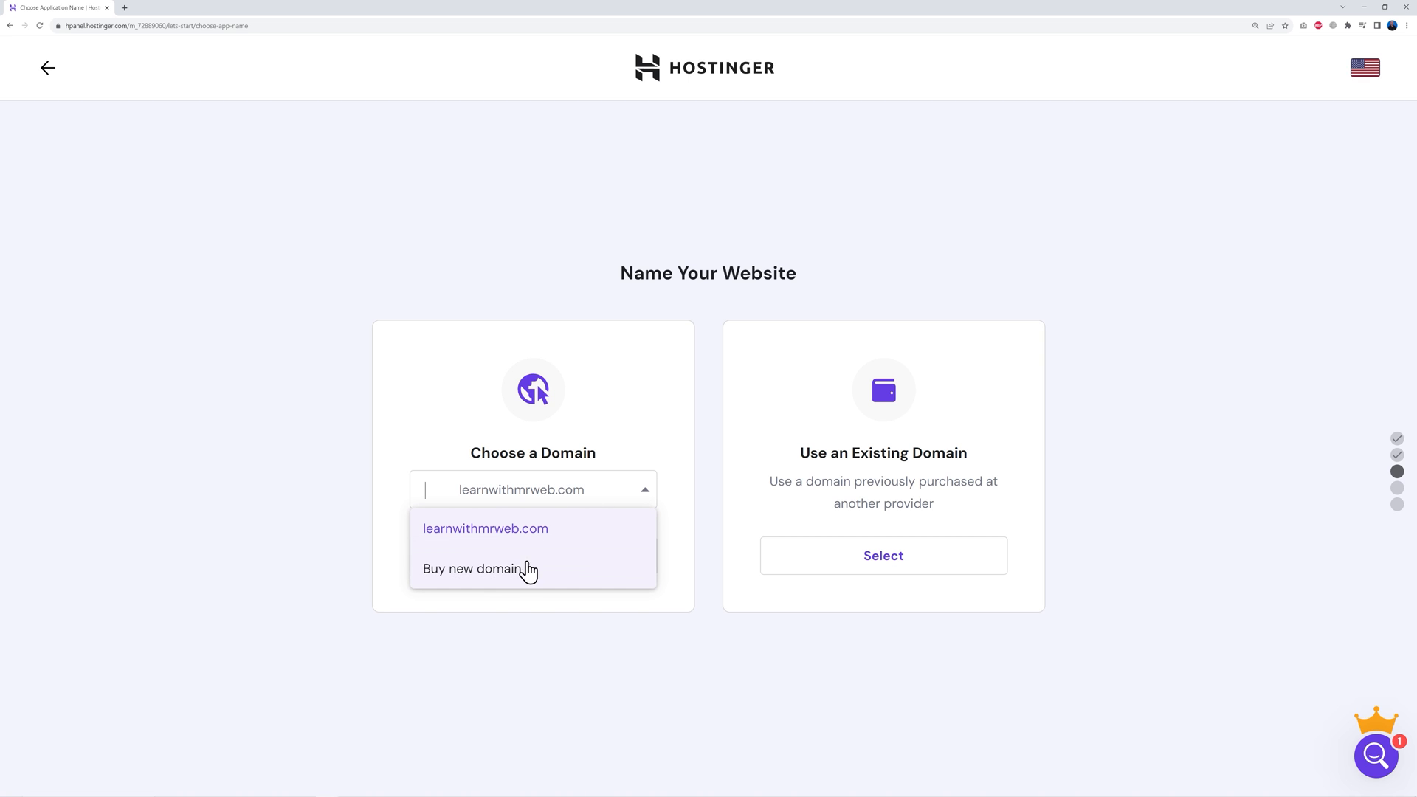
click(543, 538)
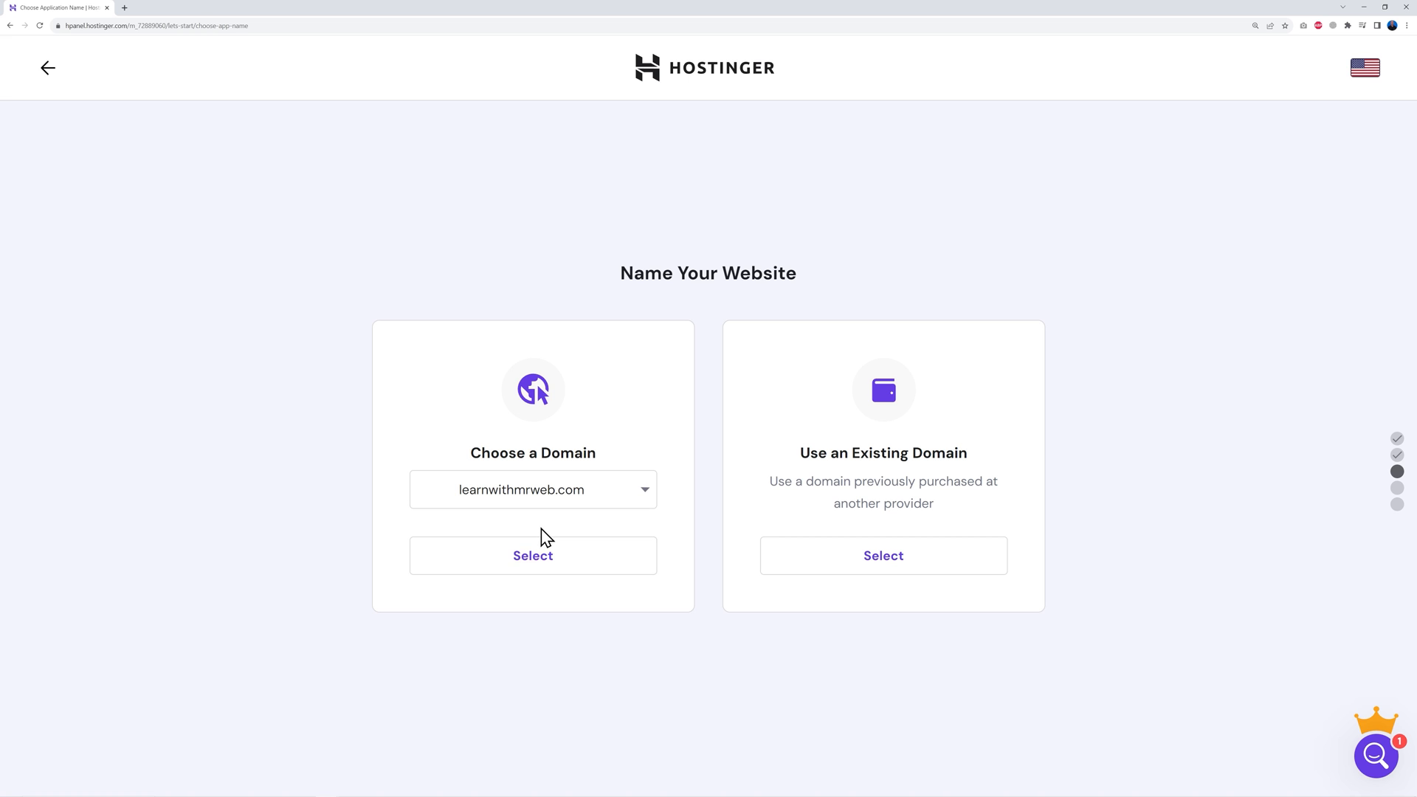
click(538, 573)
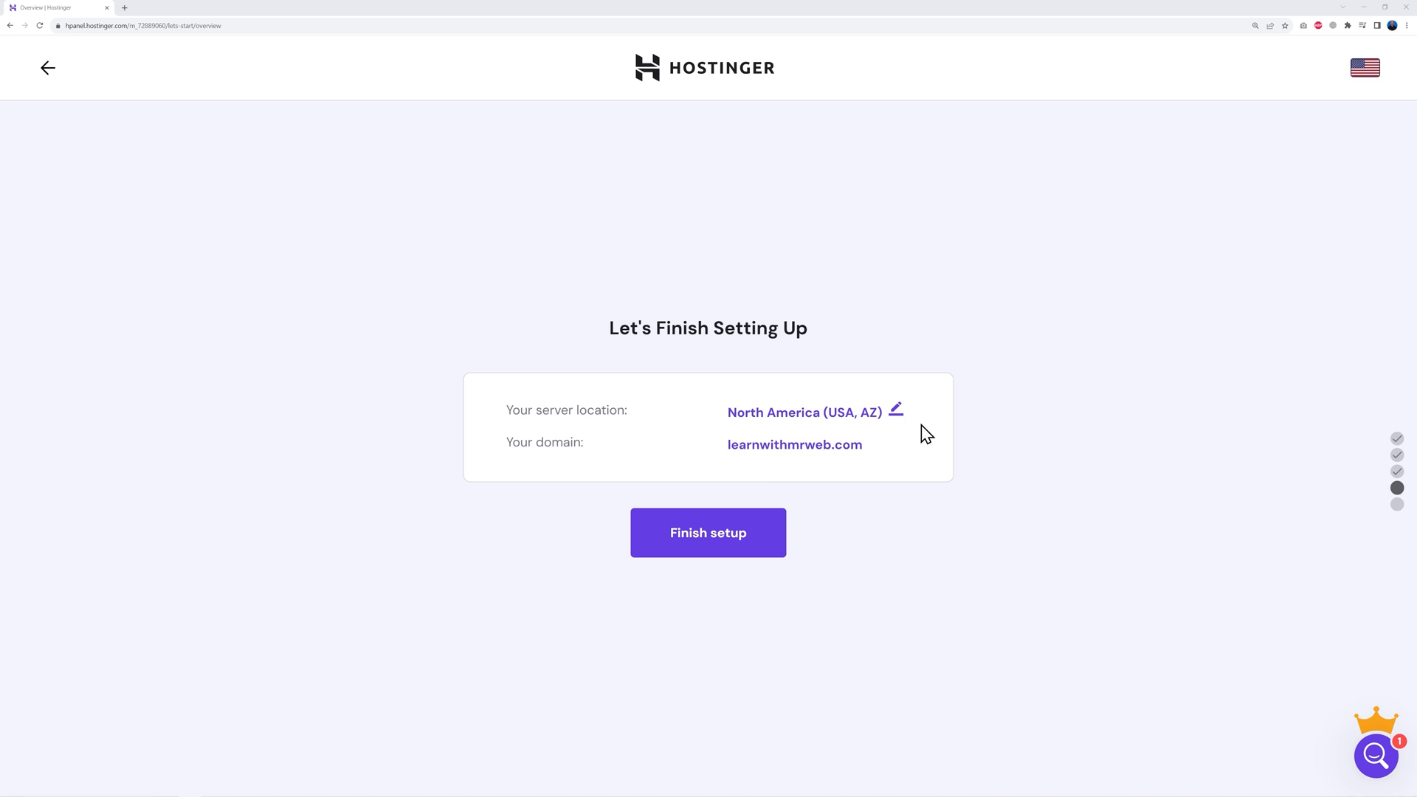
Change the server location to Europe (United Kingdom) and finish the website setup
click(896, 410)
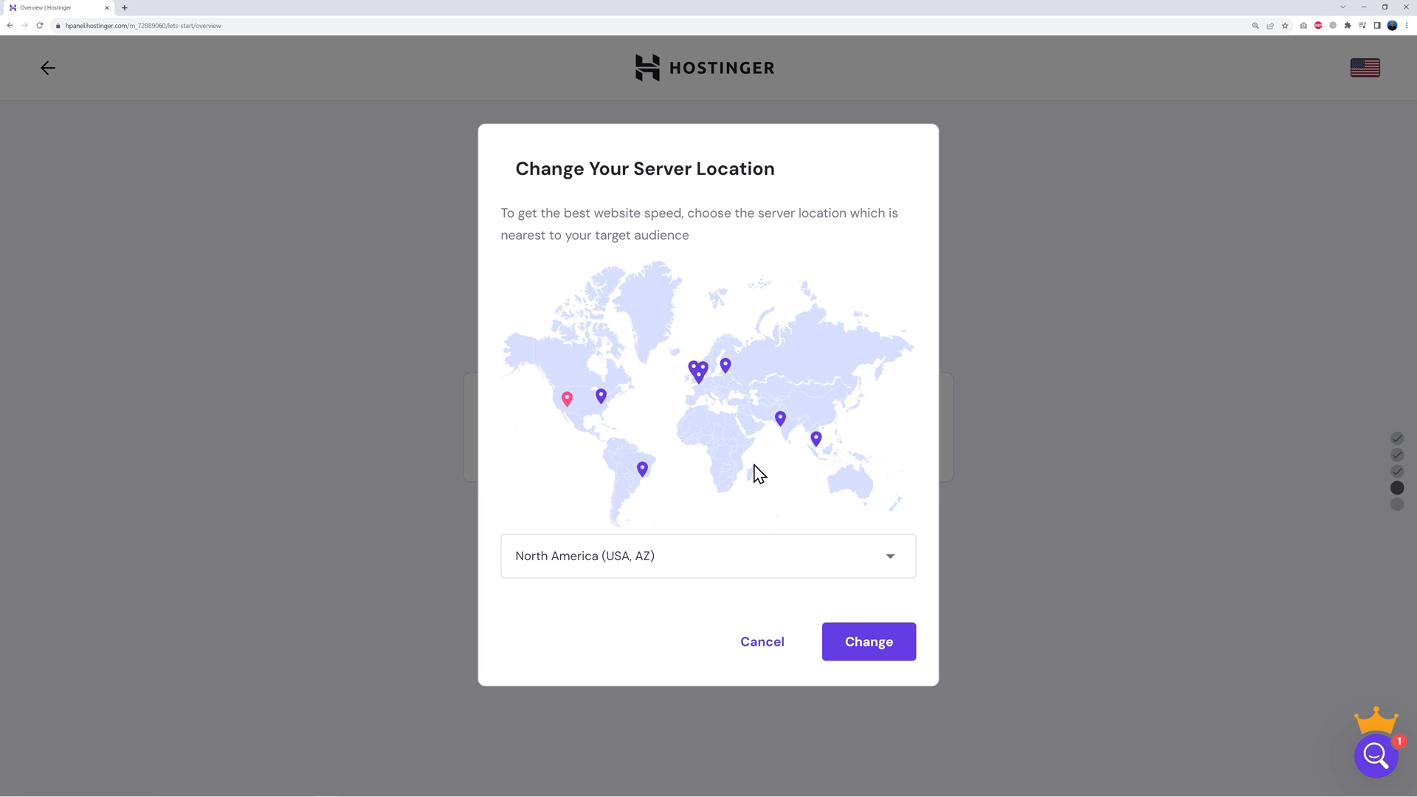
click(888, 560)
scroll(797, 683, down, 2)
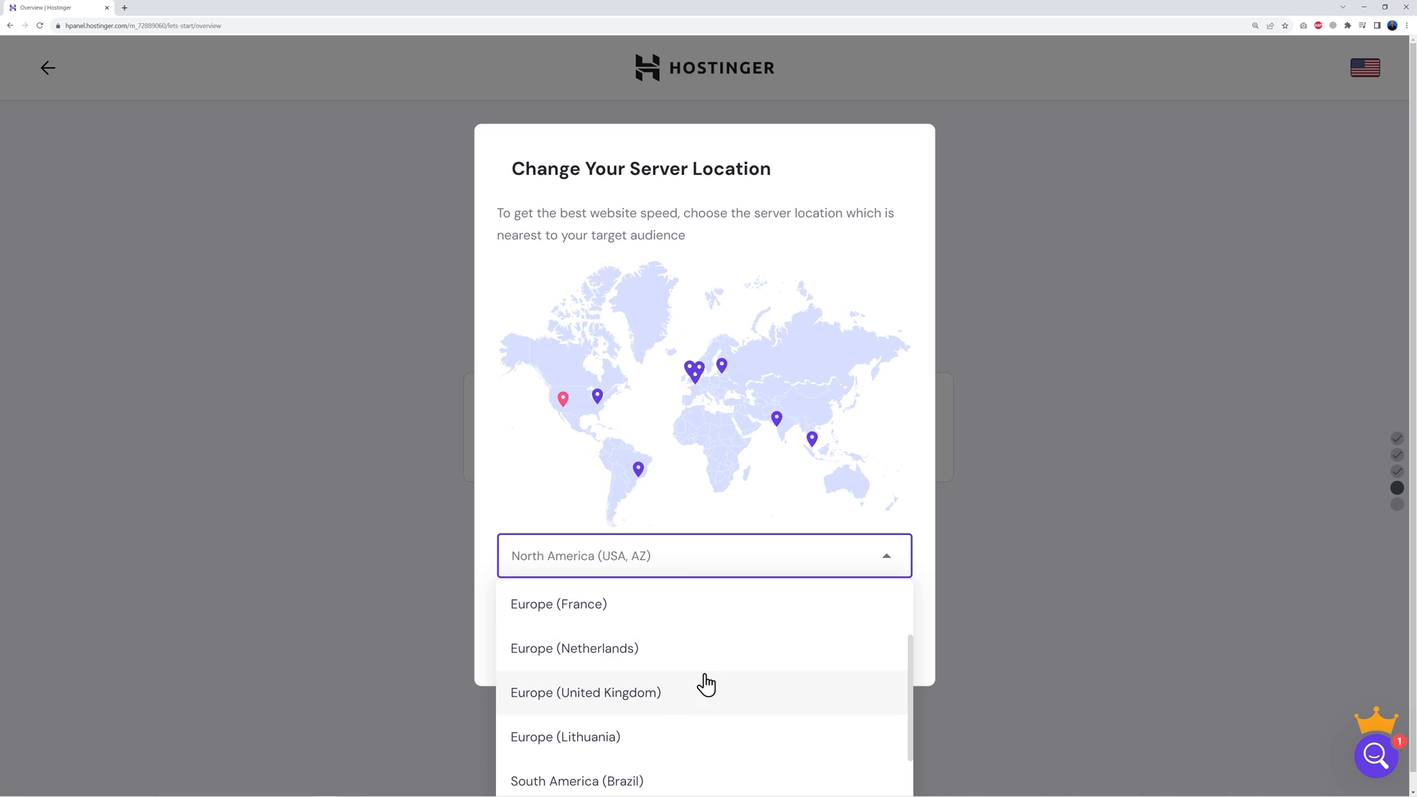
click(626, 699)
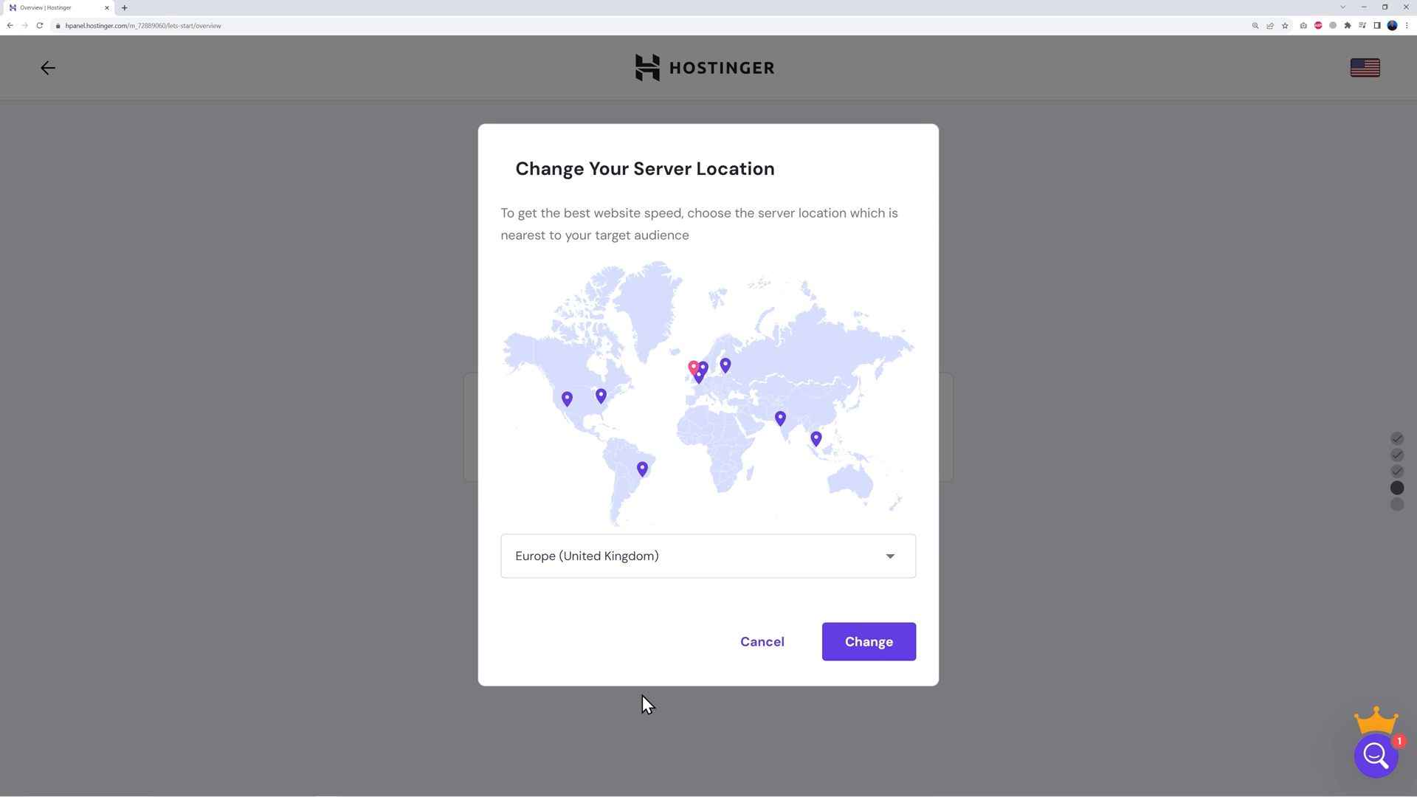
click(870, 653)
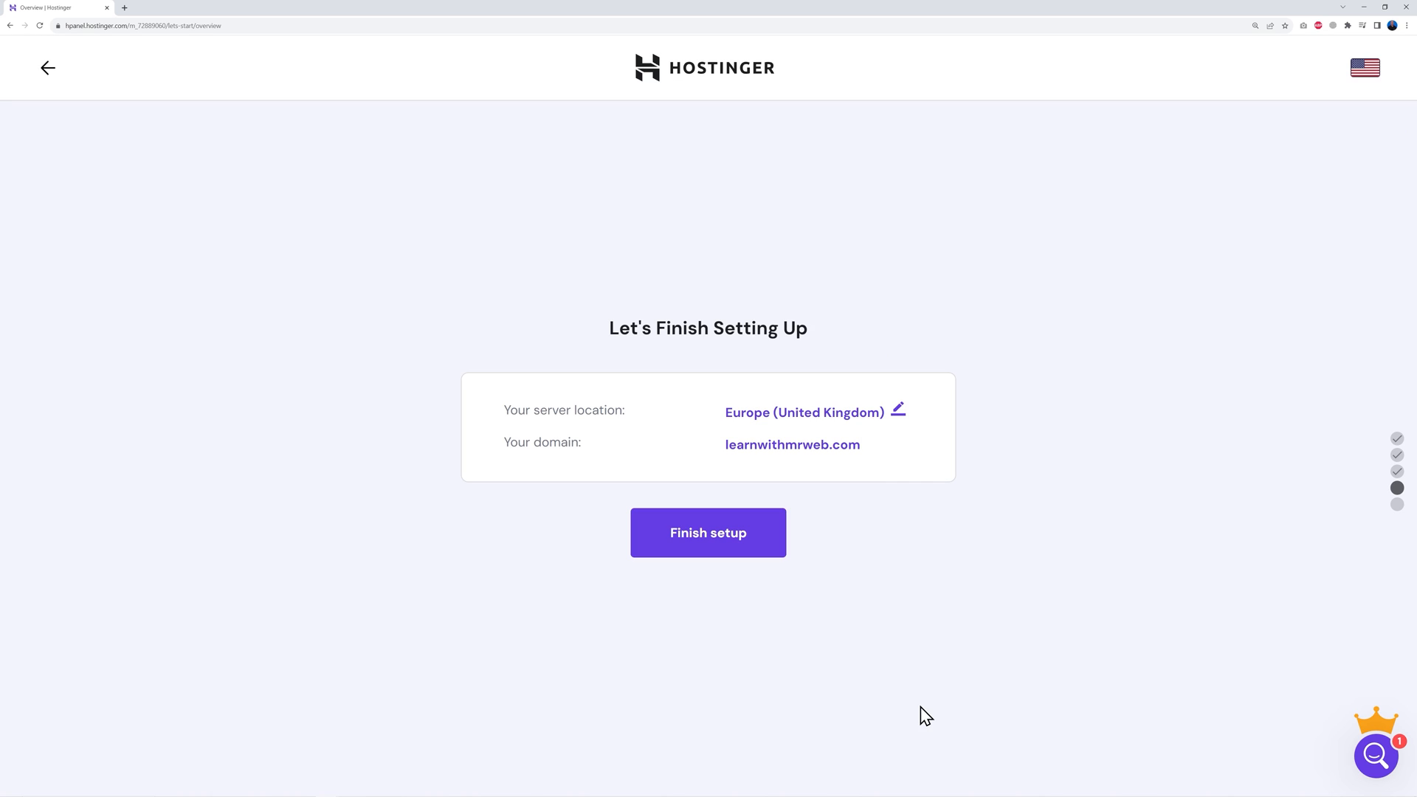
click(708, 544)
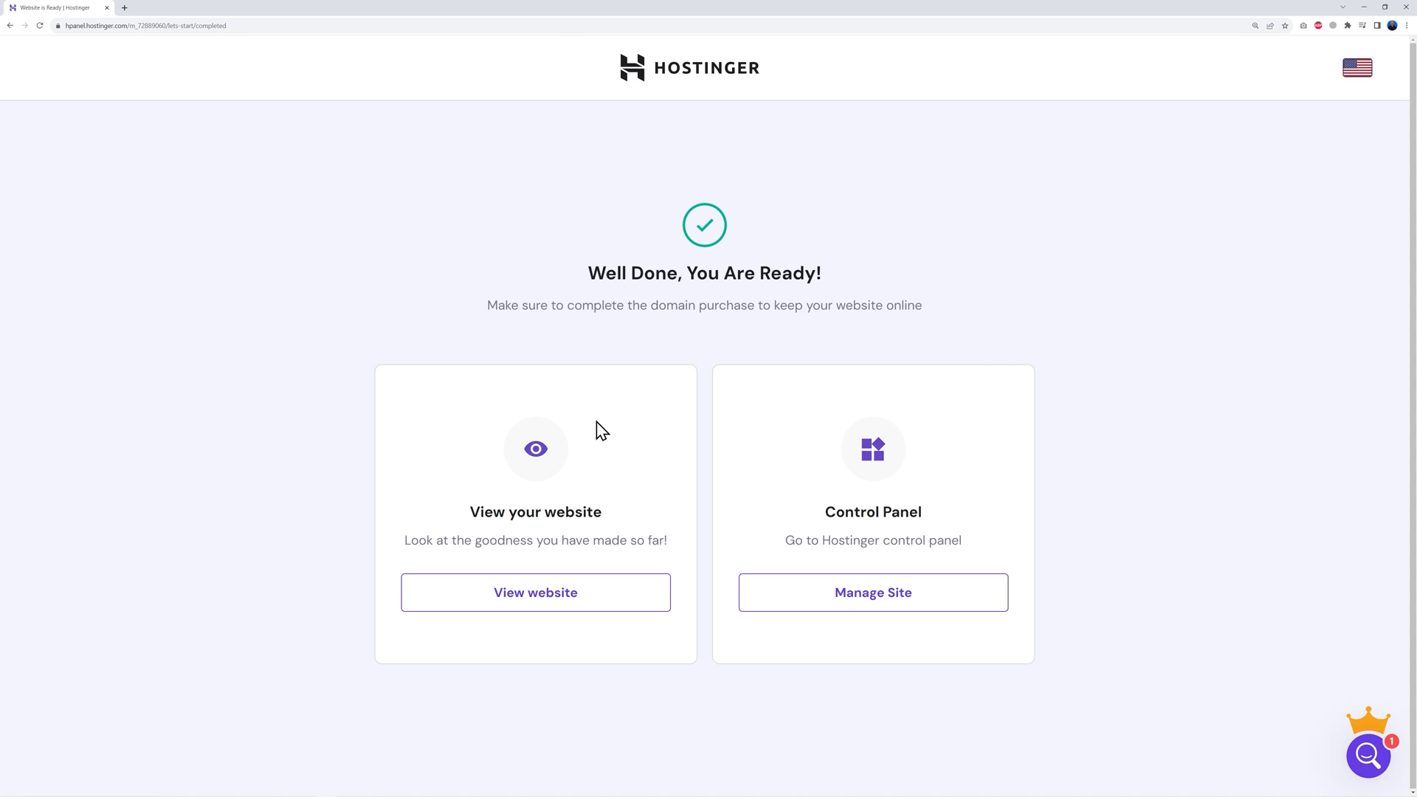
Open the learnwithmrweb.com hosting dashboard and its Free Email management
click(554, 616)
click(882, 604)
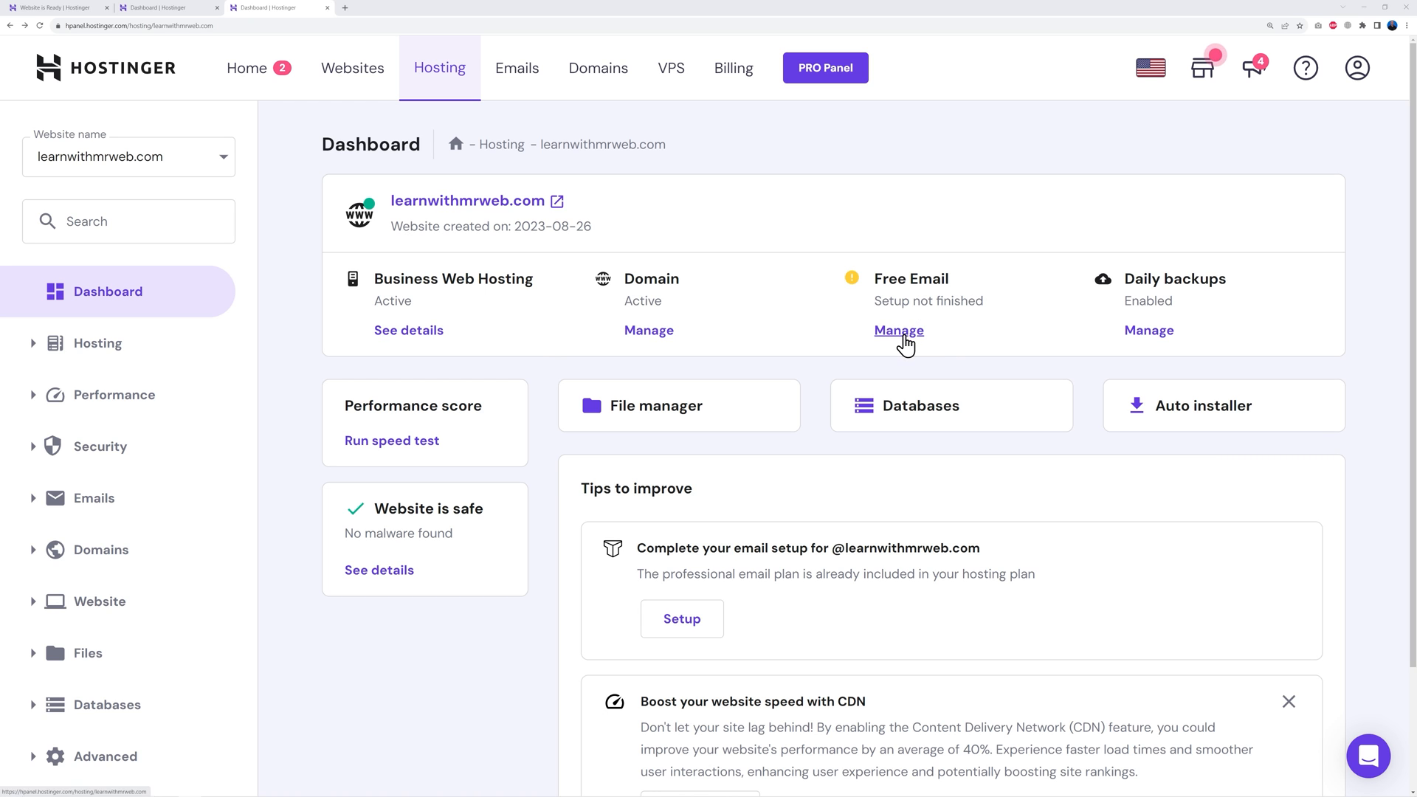
click(906, 339)
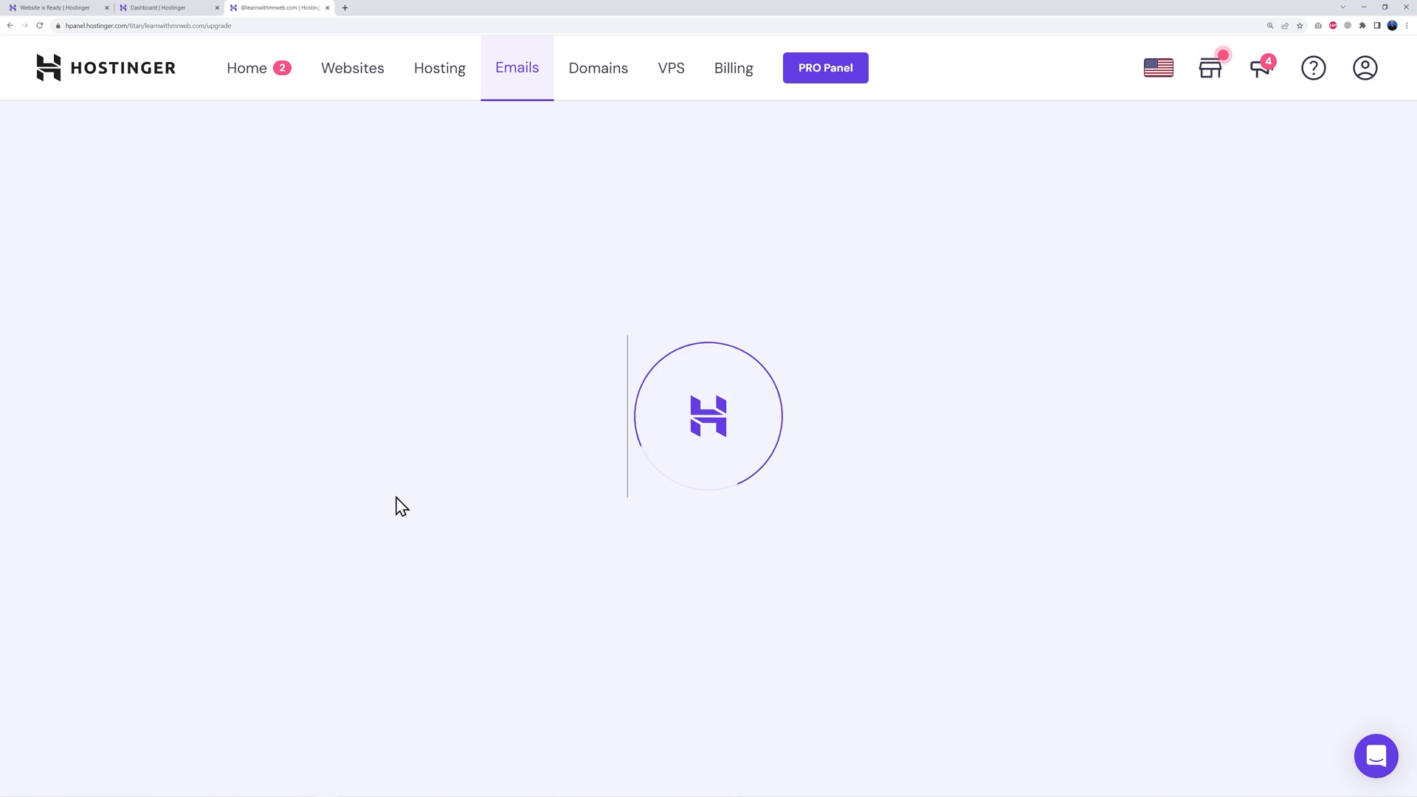
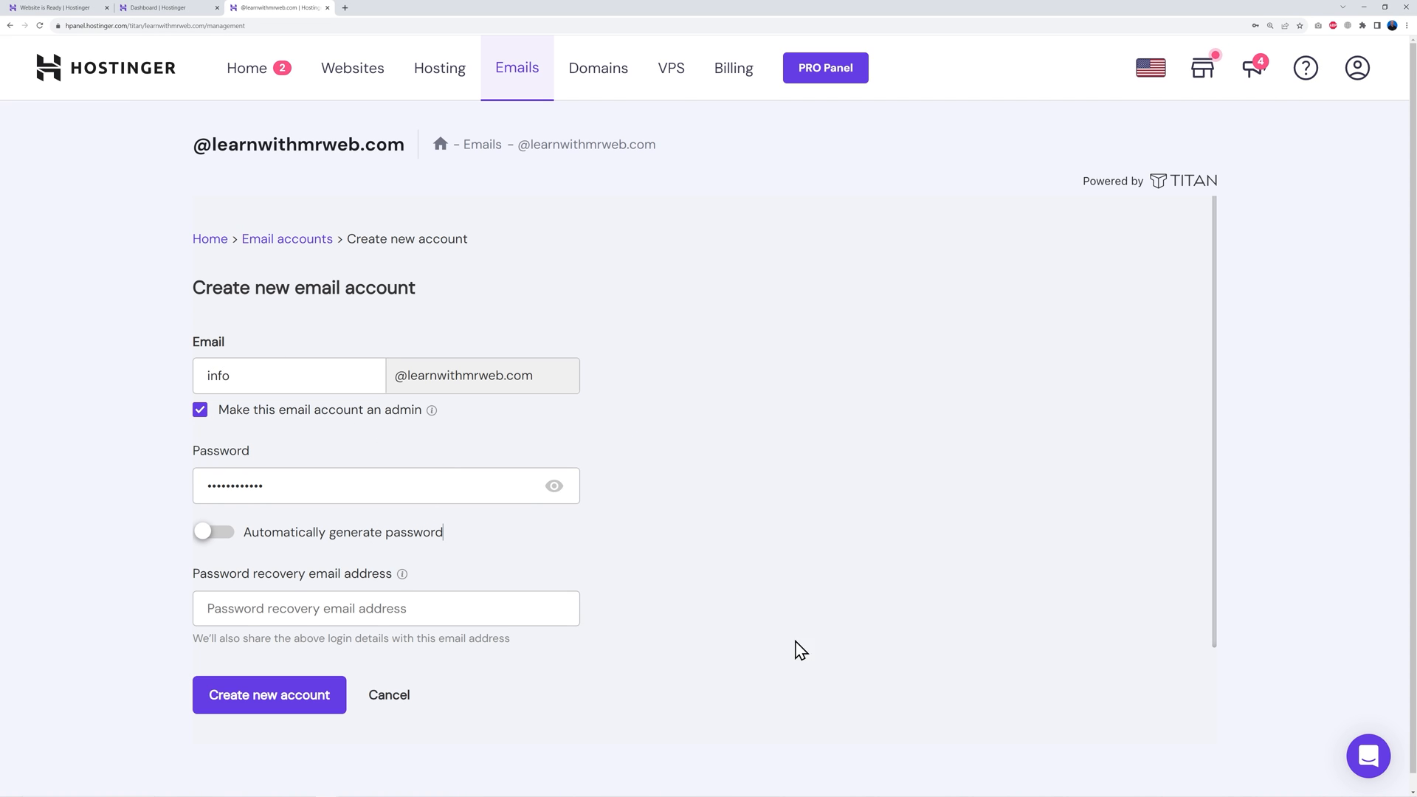
click(422, 609)
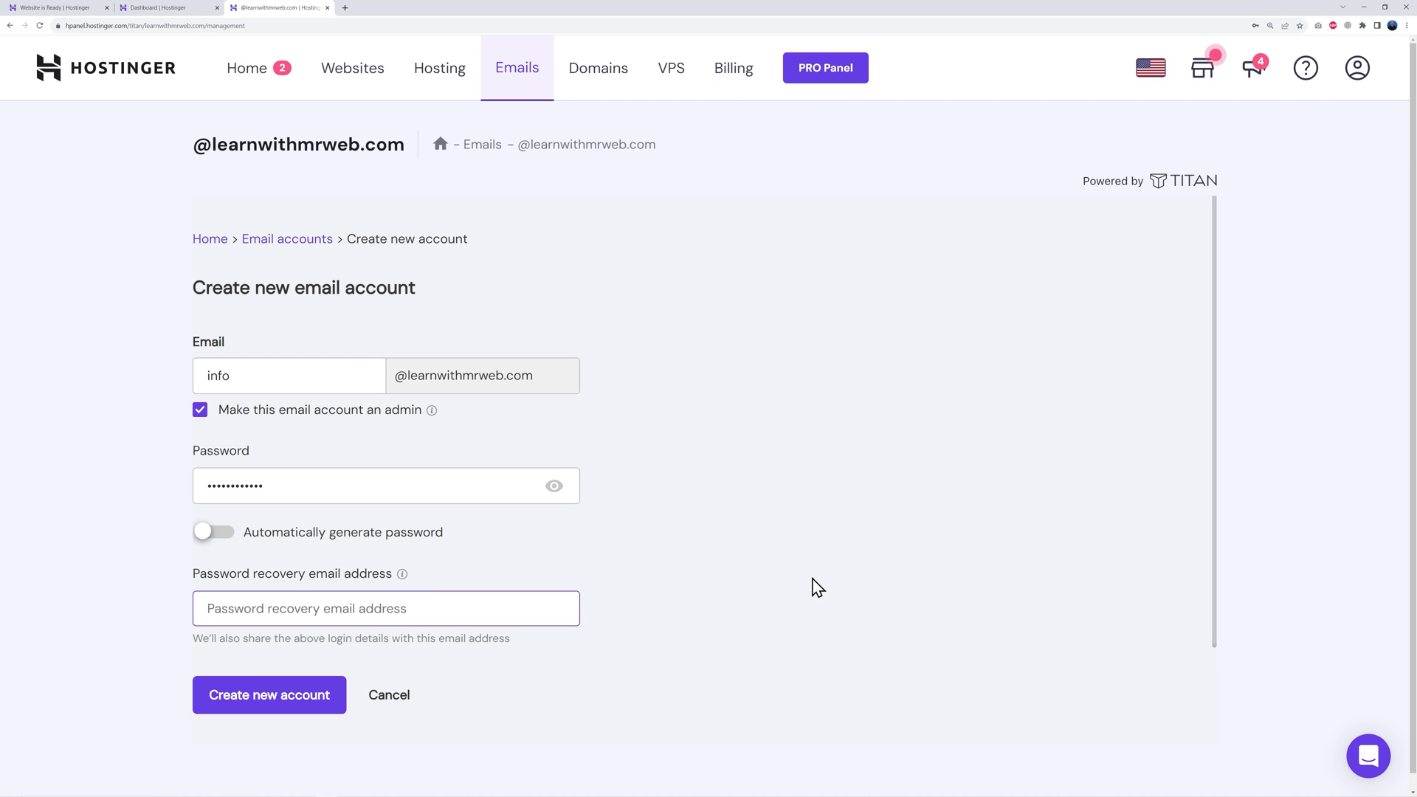
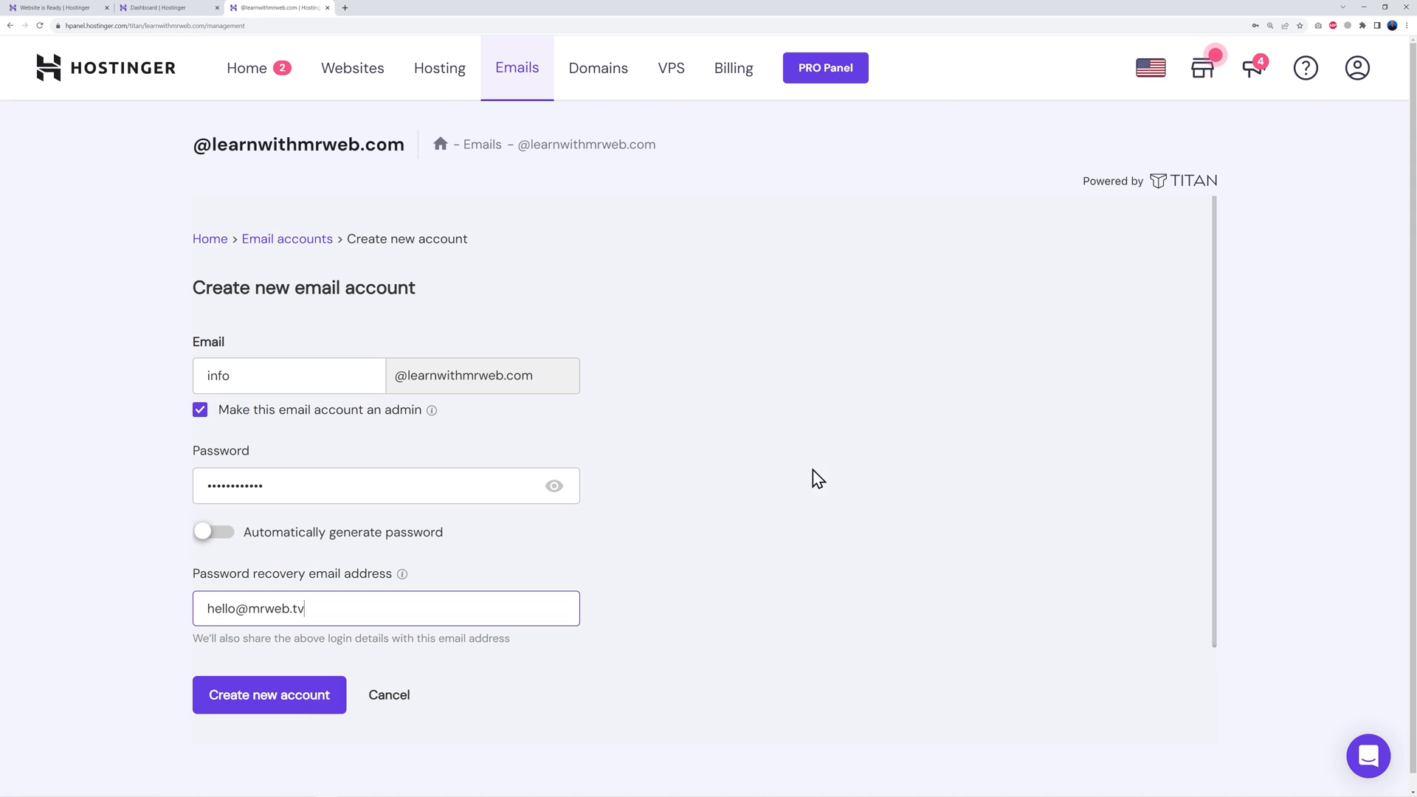
click(288, 708)
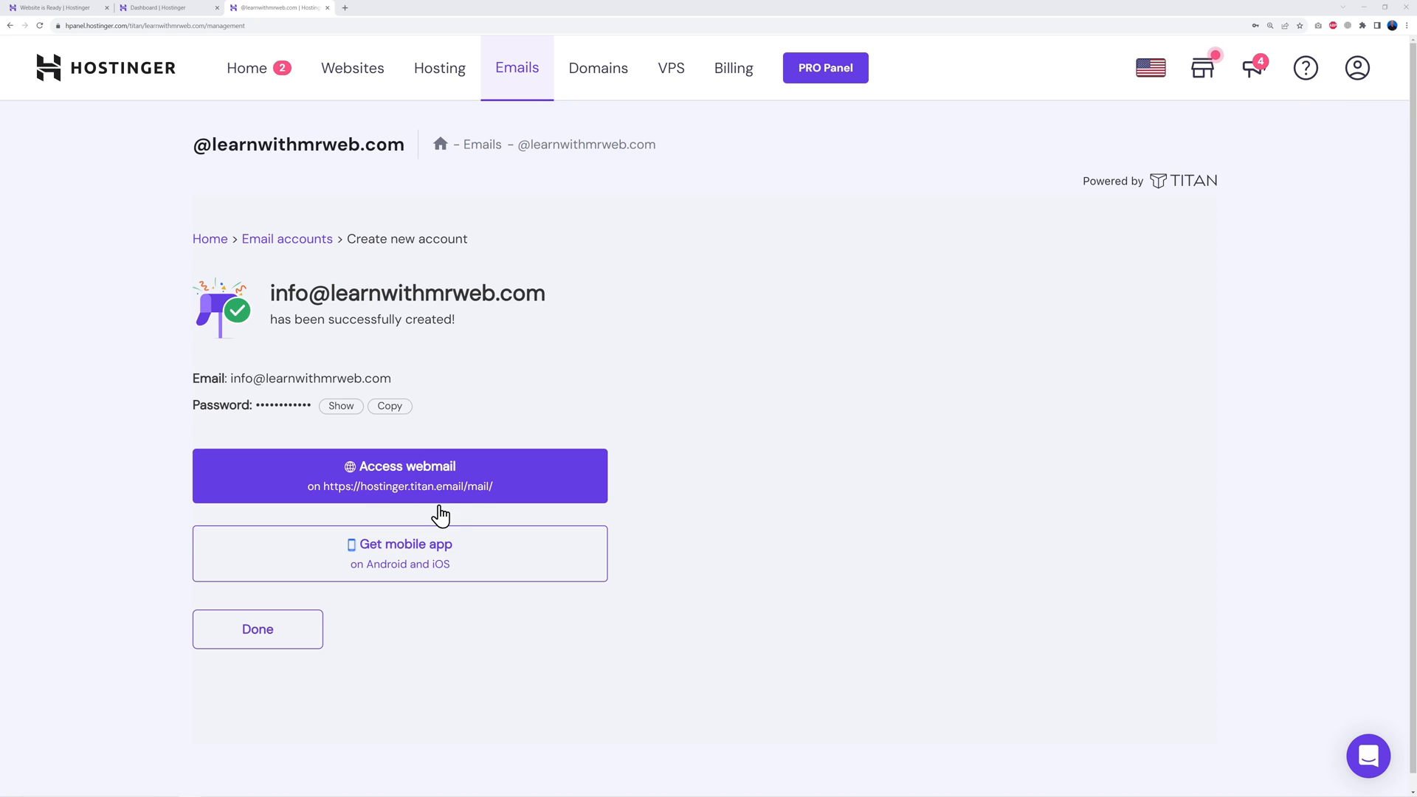
click(433, 480)
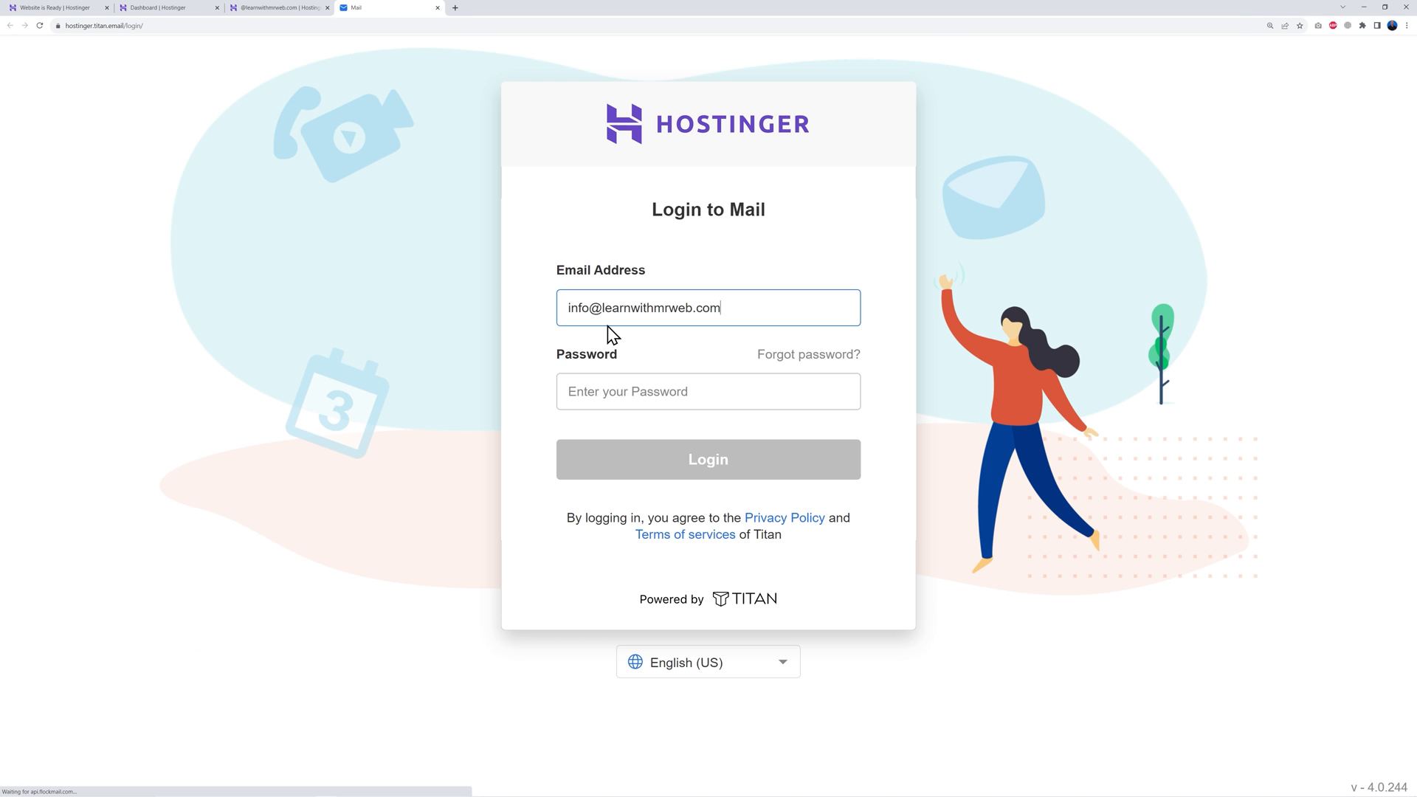
click(629, 387)
click(650, 432)
click(753, 467)
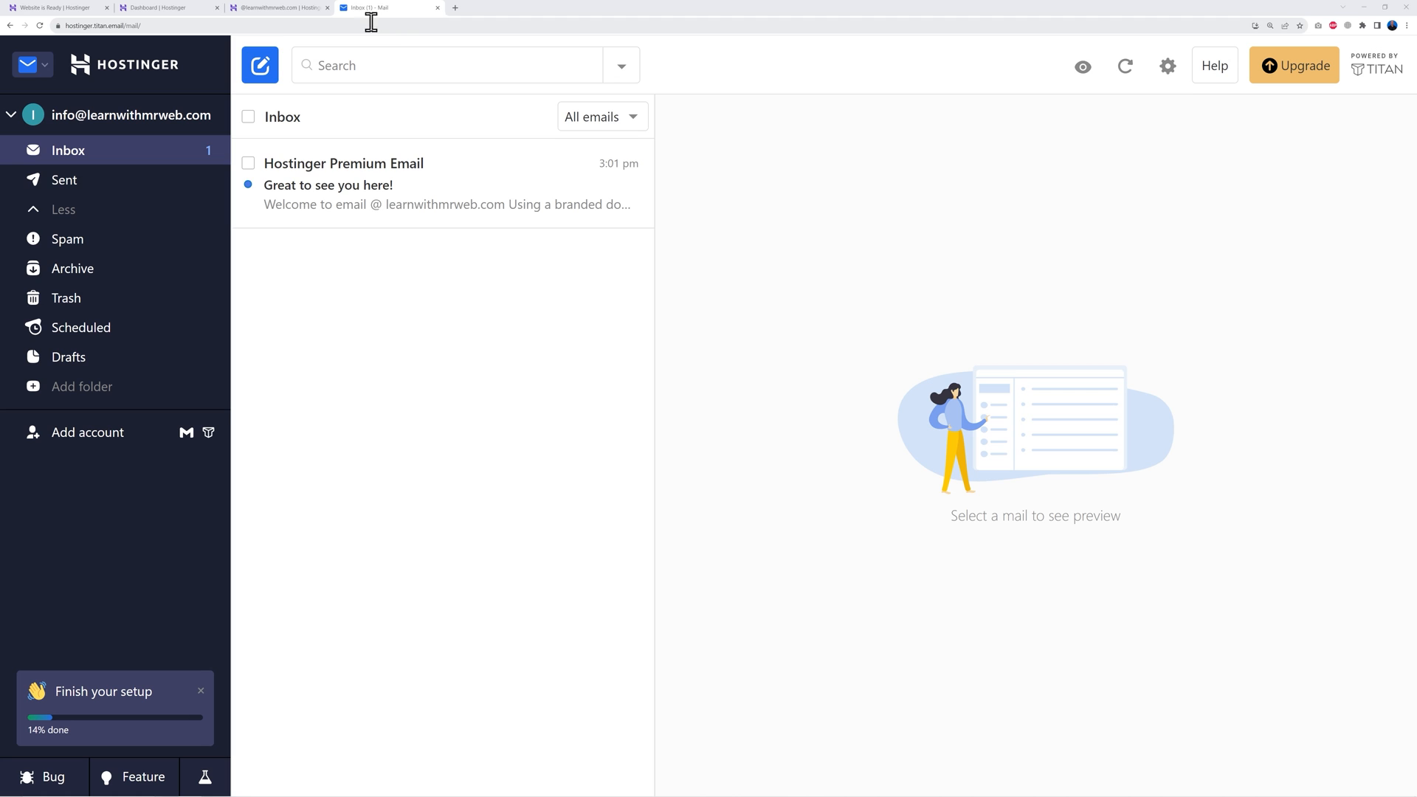
Return to the hPanel dashboard and open Auto Installer from the Website section
click(167, 13)
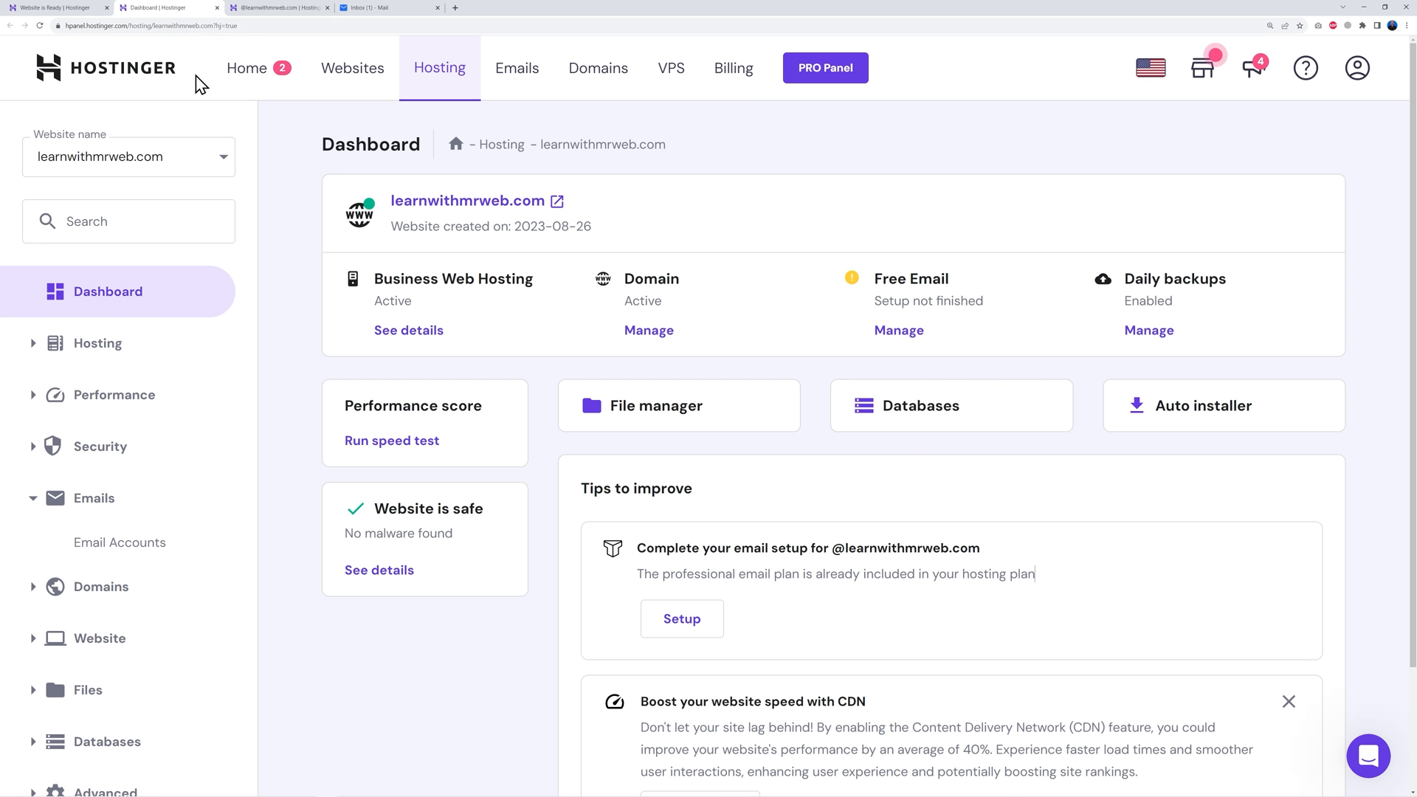
scroll(396, 641, down, 2)
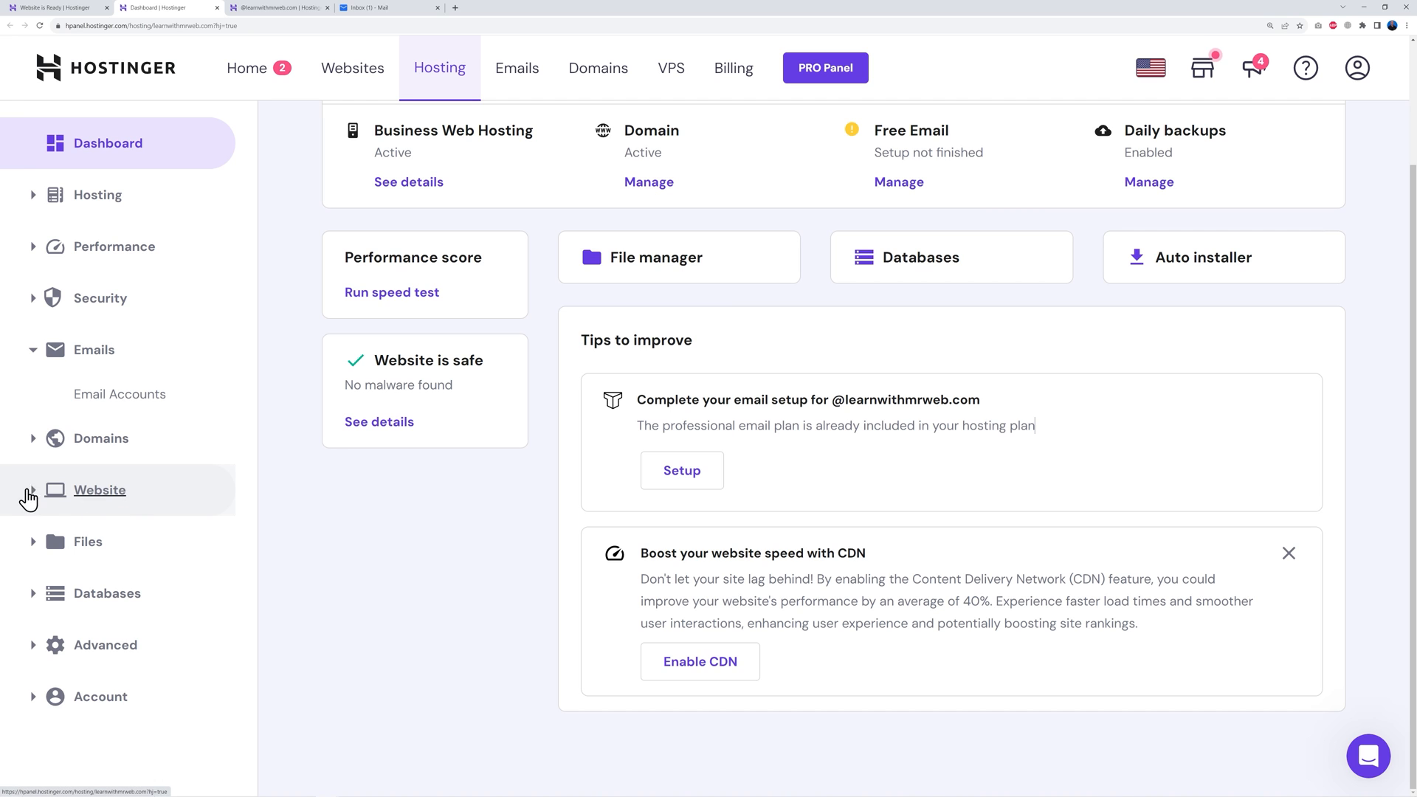
click(32, 496)
scroll(310, 524, down, 1)
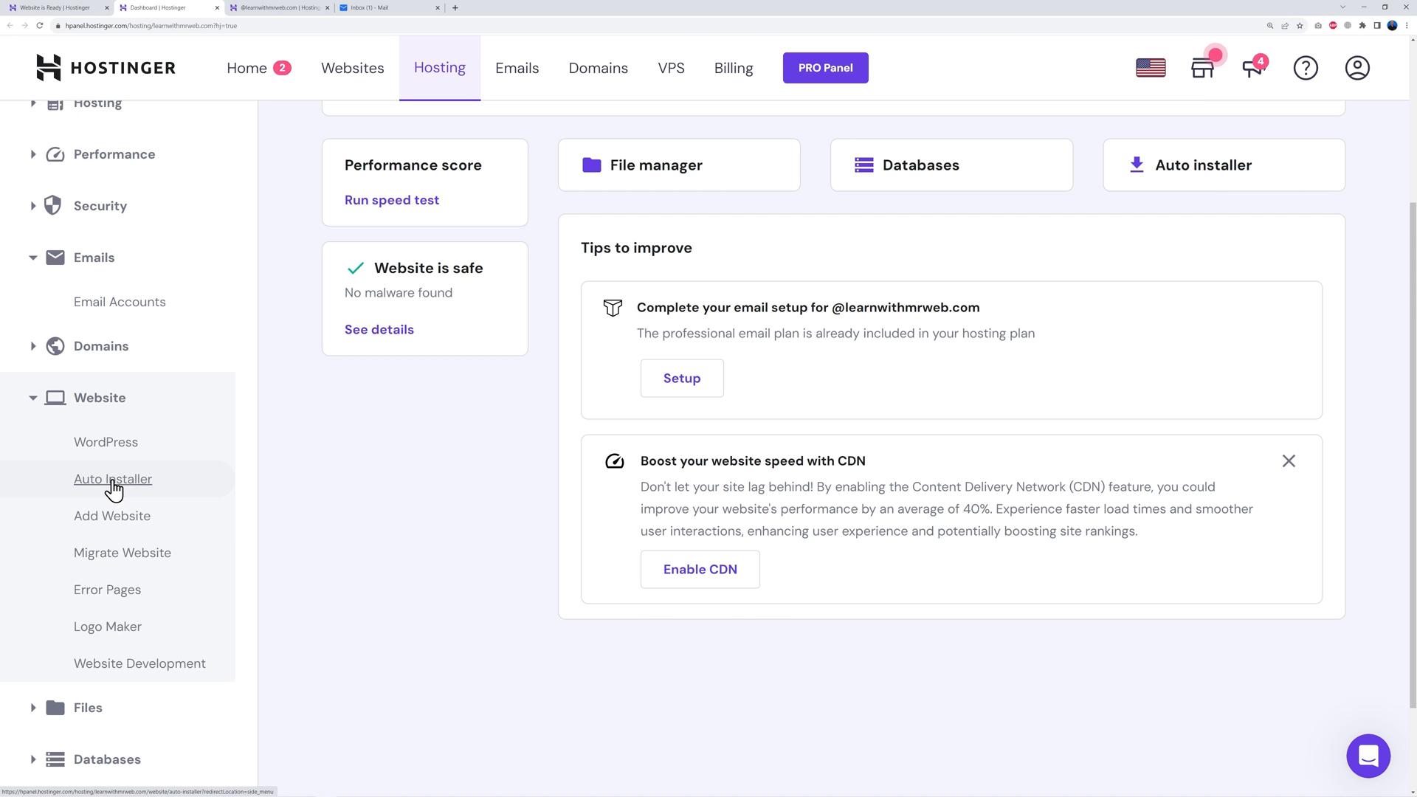
click(113, 479)
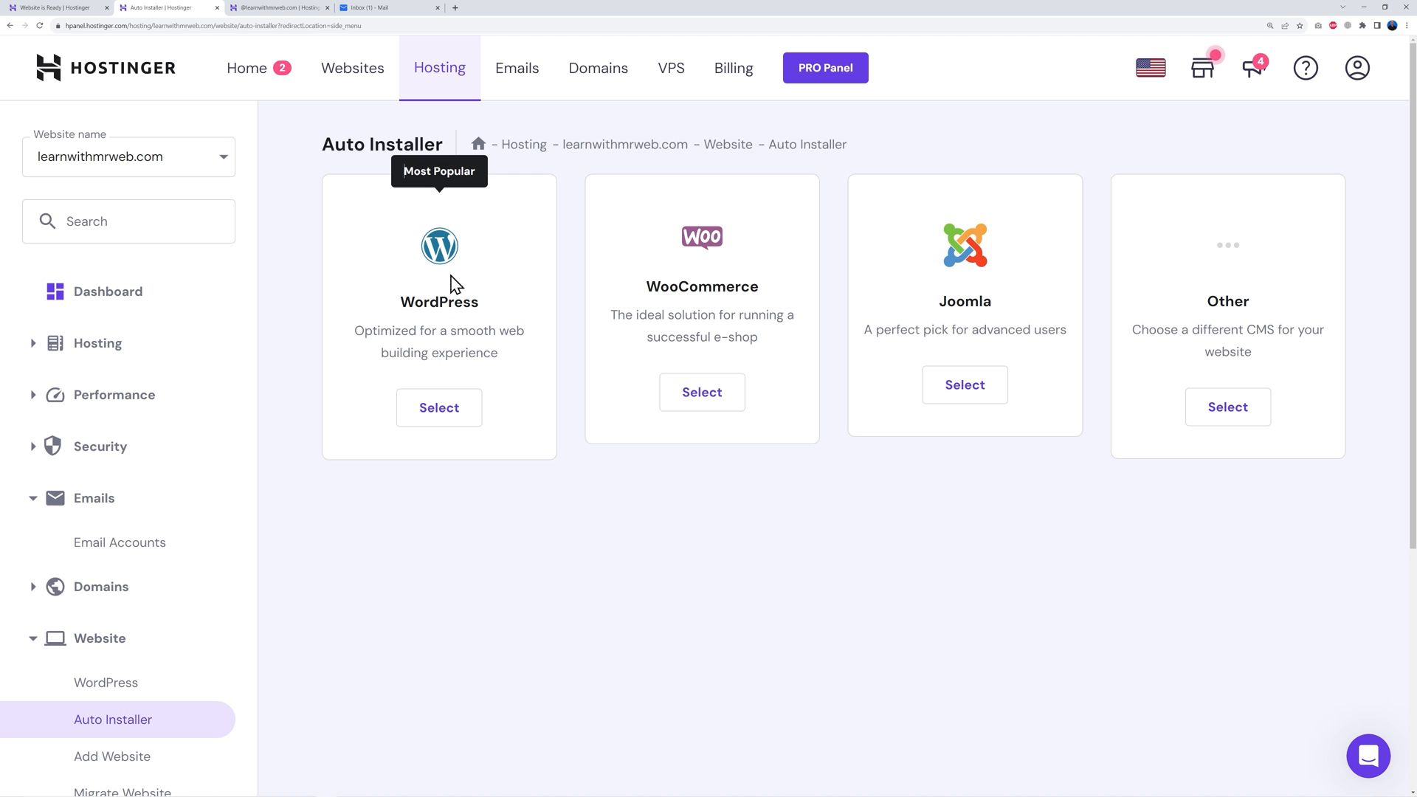
Install WordPress titled 'Learn with Mr Web', set to always update to the latest version
click(439, 428)
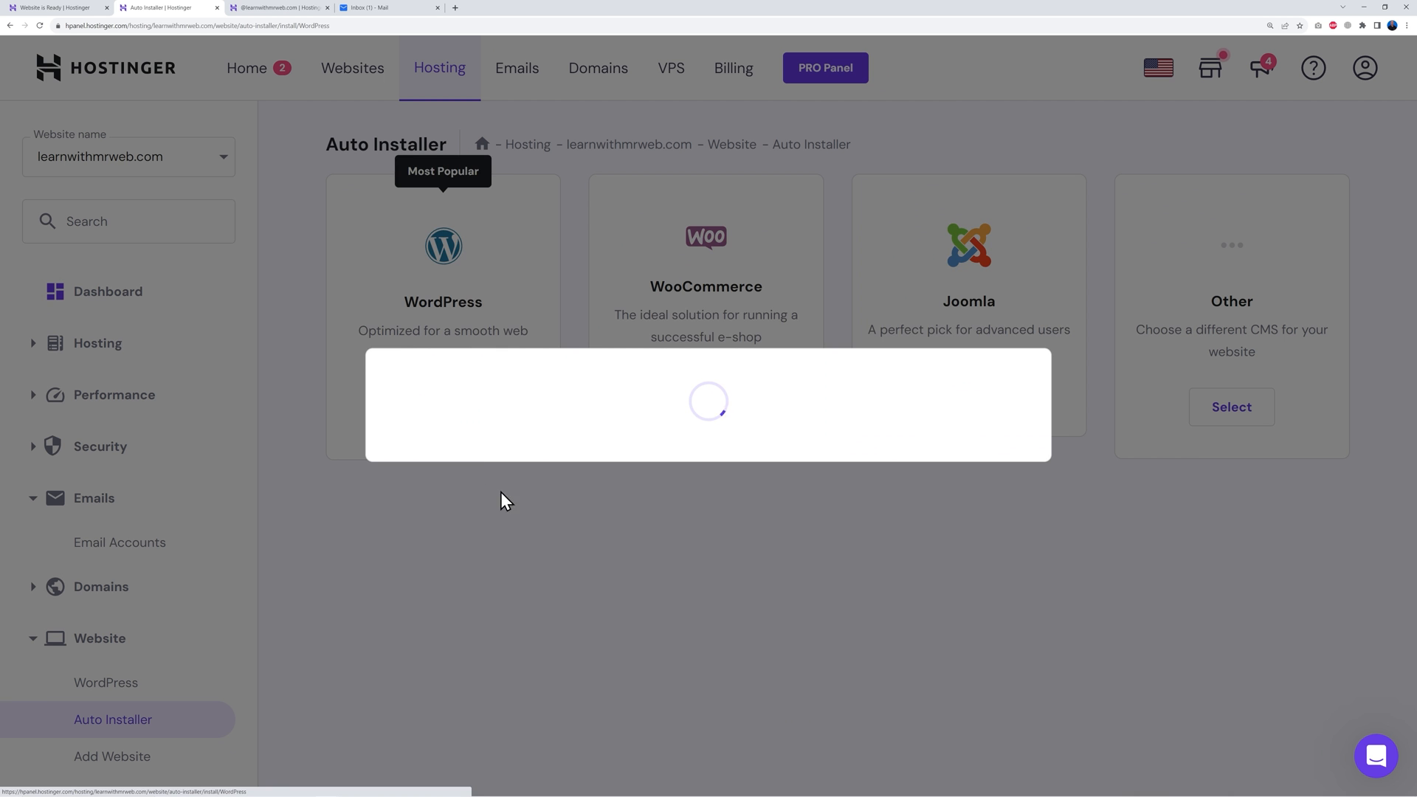
click(534, 367)
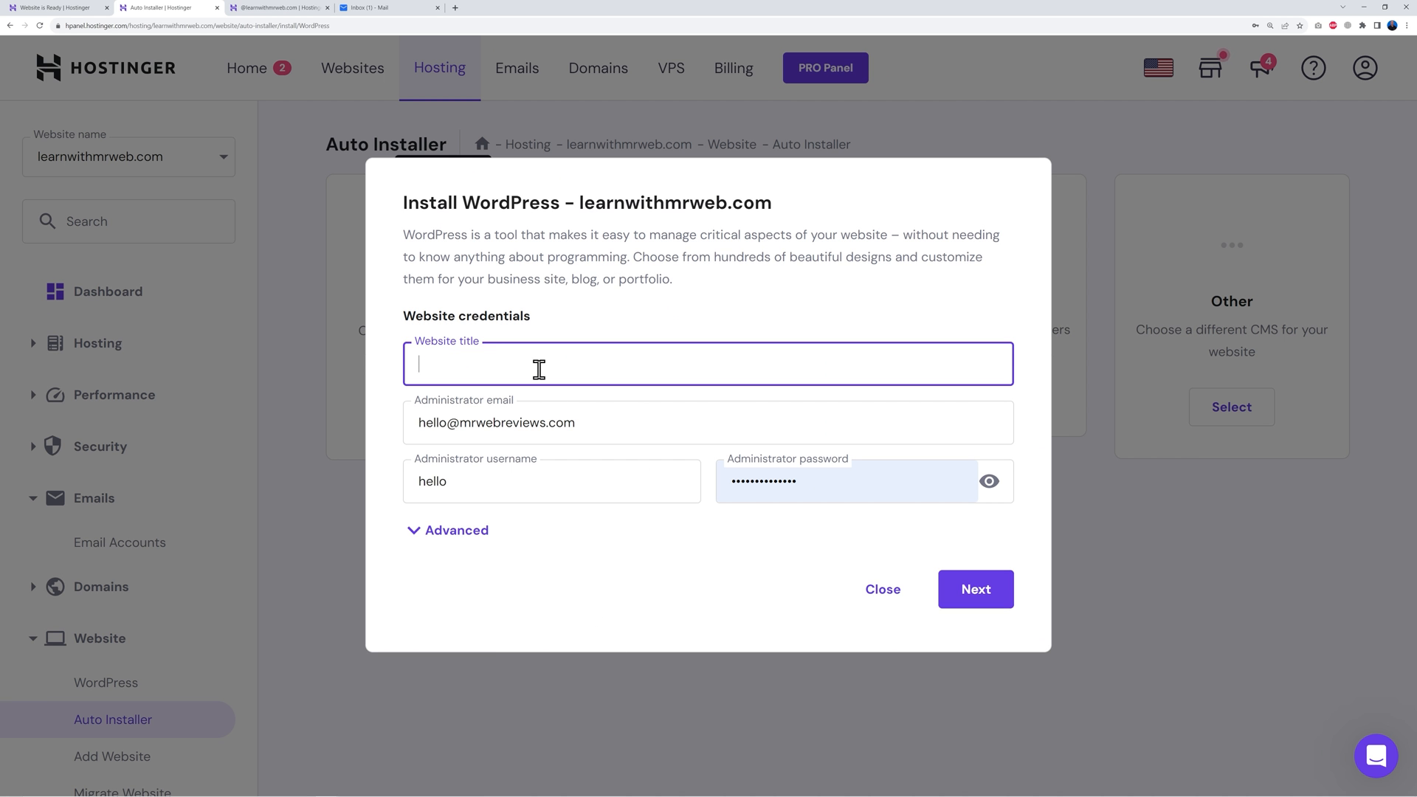
text(Learn with Mr Web)
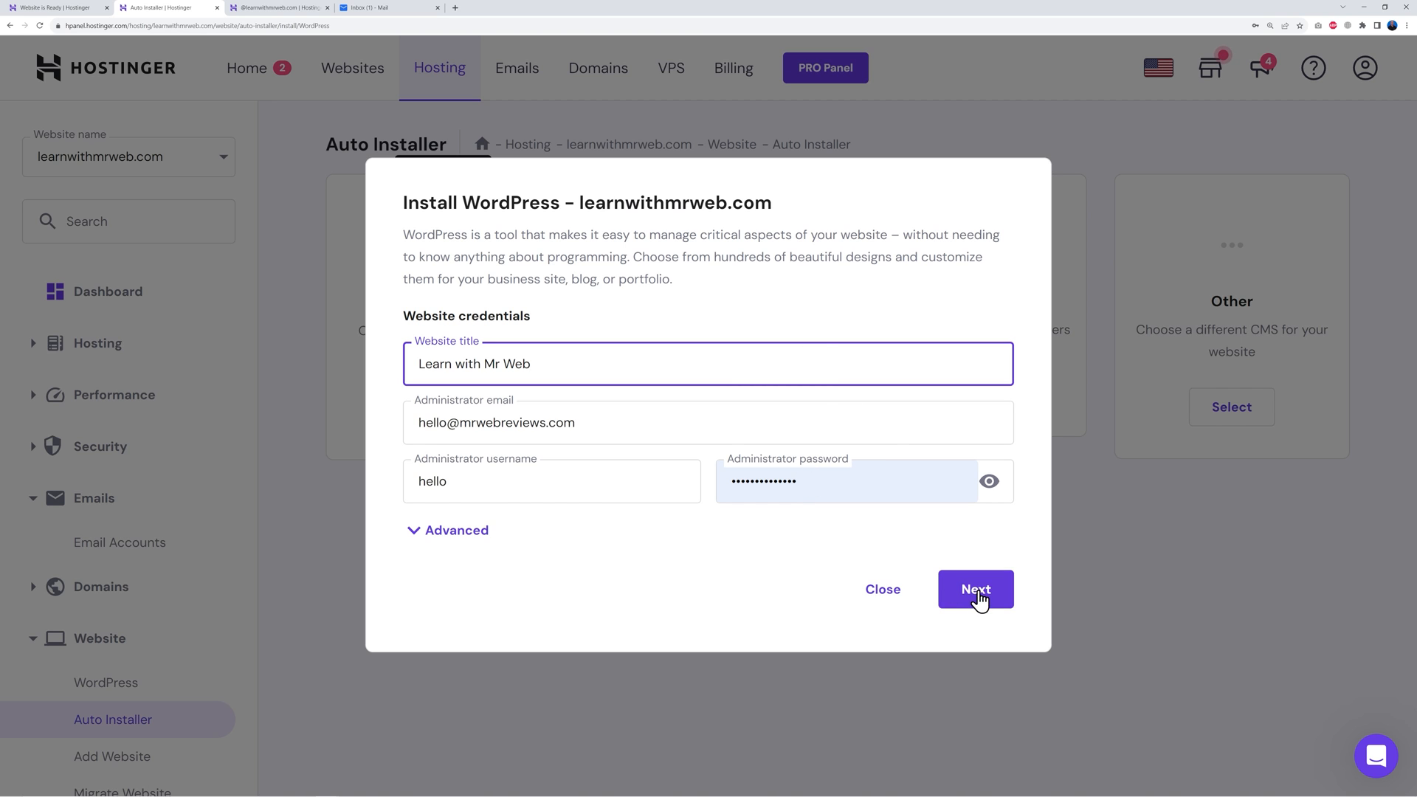
click(978, 594)
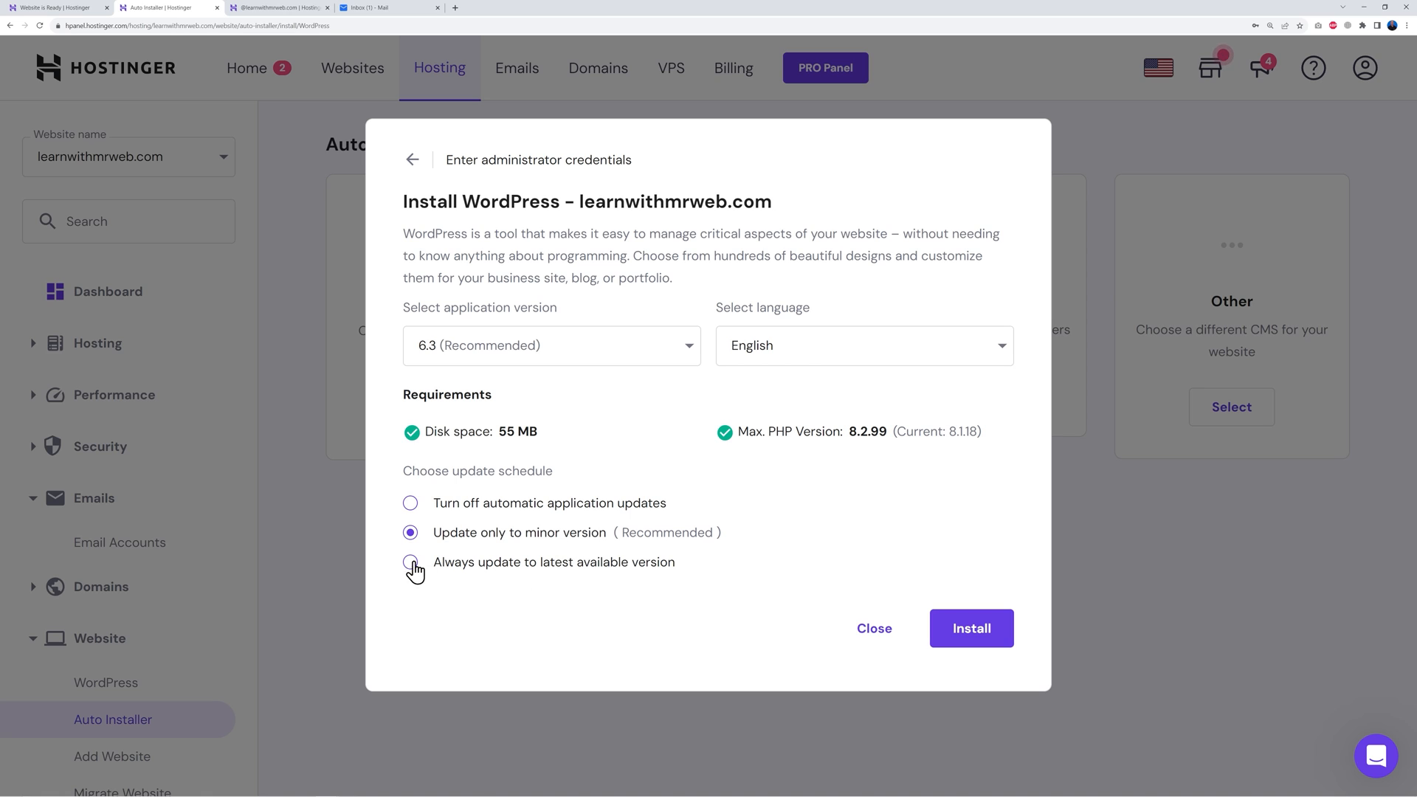
click(411, 564)
click(988, 632)
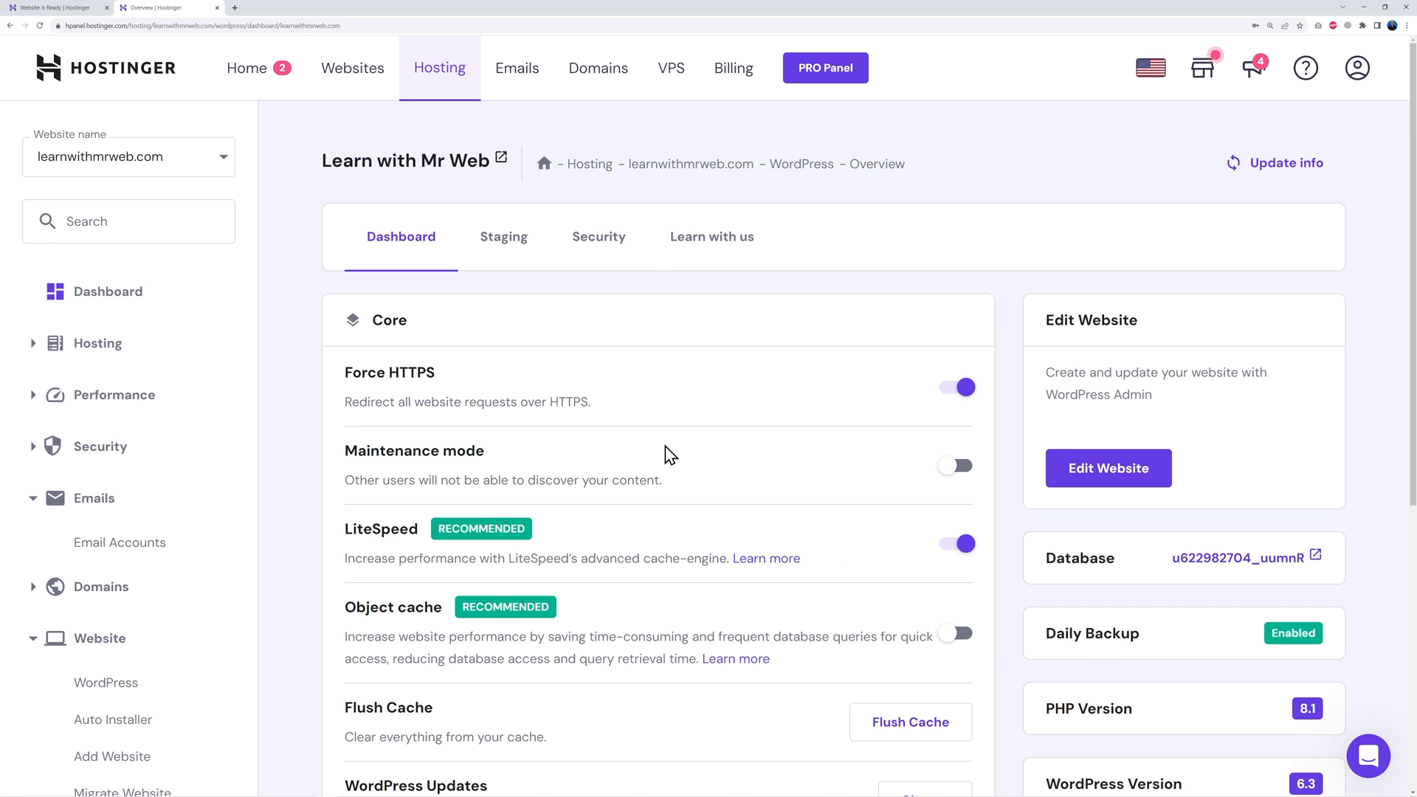
Look over the Learn with Mr Web WordPress overview, then open its WordPress admin via Edit Website
scroll(668, 454, down, 3)
scroll(669, 456, down, 2)
scroll(709, 474, up, 2)
scroll(708, 475, down, 4)
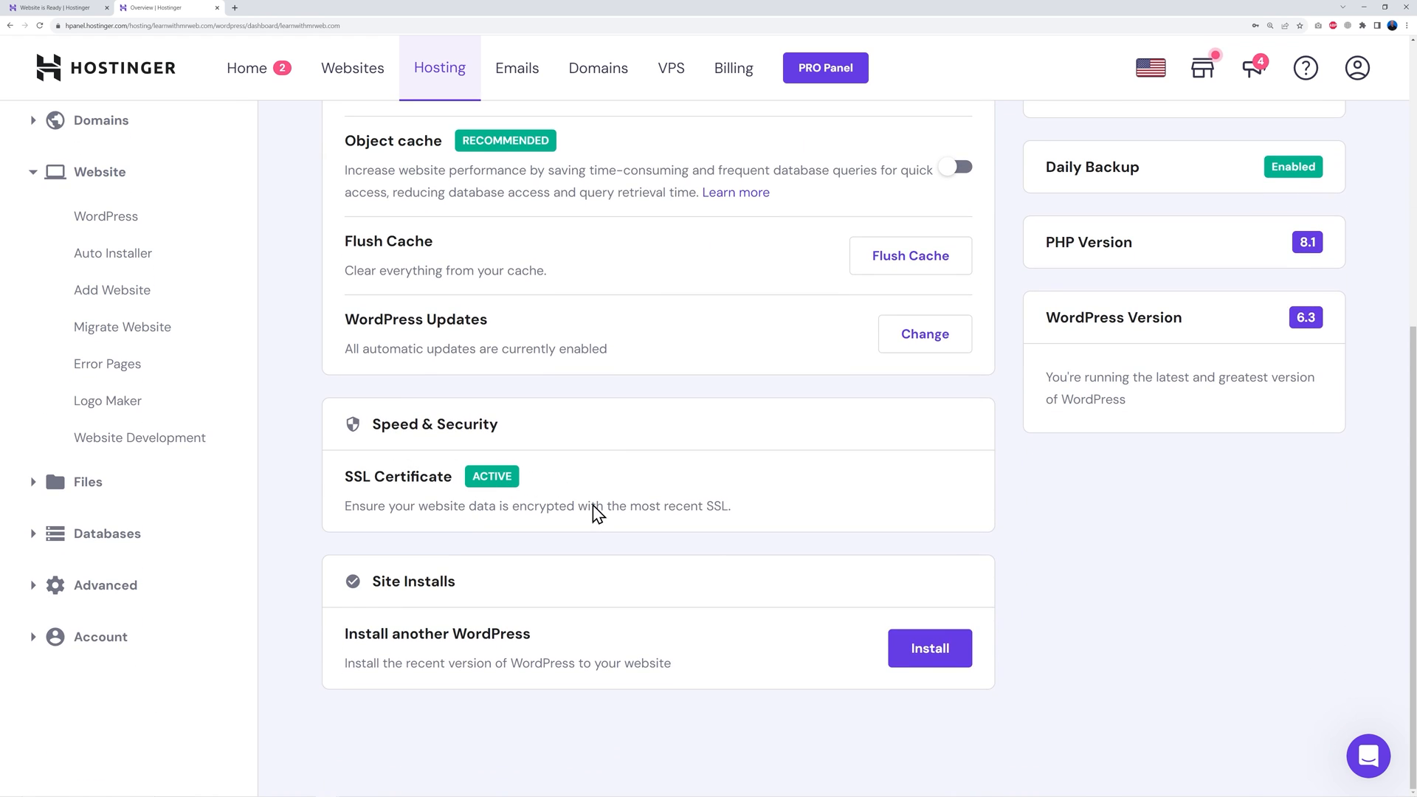
scroll(737, 573, up, 6)
scroll(727, 546, down, 1)
scroll(716, 517, up, 2)
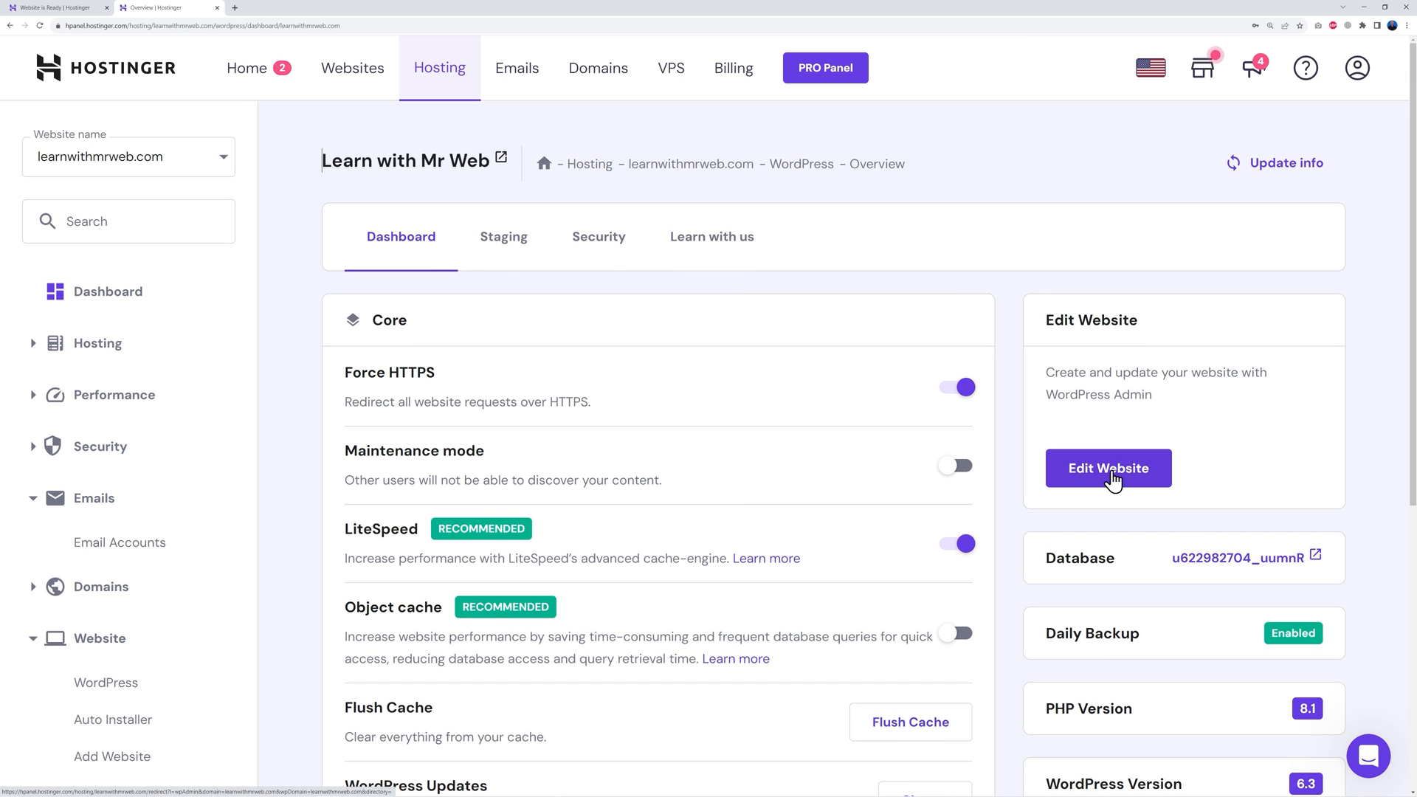
click(1112, 476)
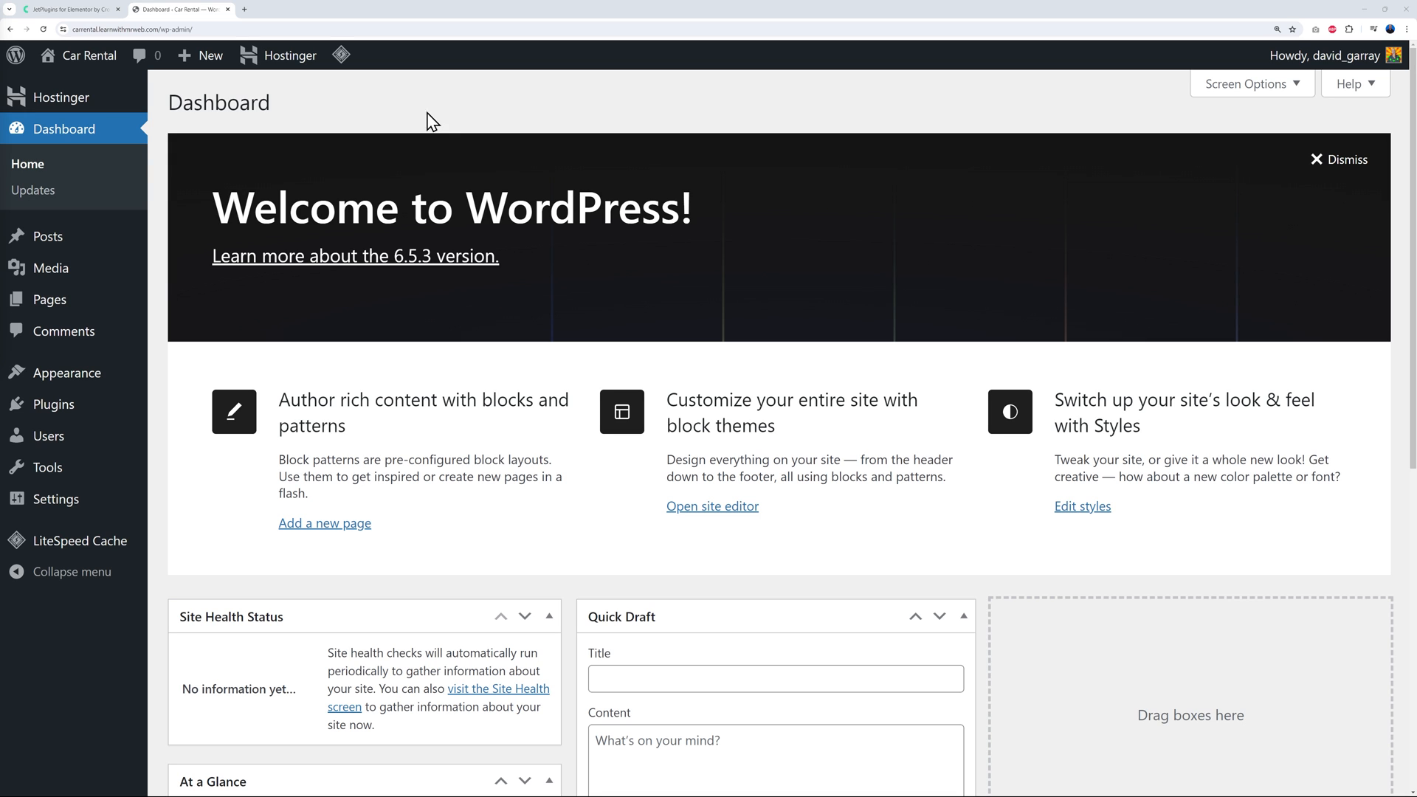
Switch to the JetPlugins for Elementor tab showing crocoblock.com
click(103, 10)
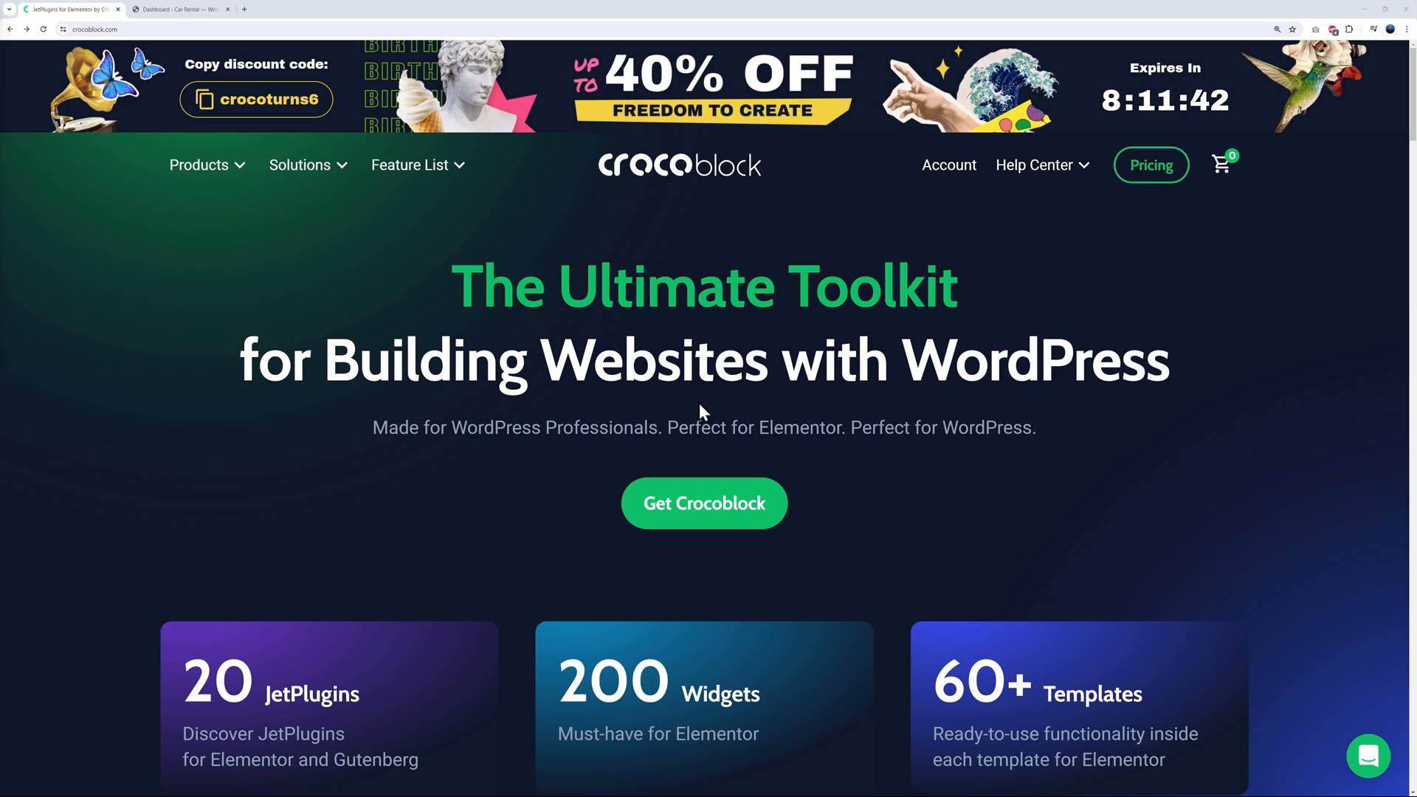
Scroll the Crocoblock homepage and bring up the Solutions menu of booking, marketplace, appointment and shop templates
scroll(1257, 413, down, 10)
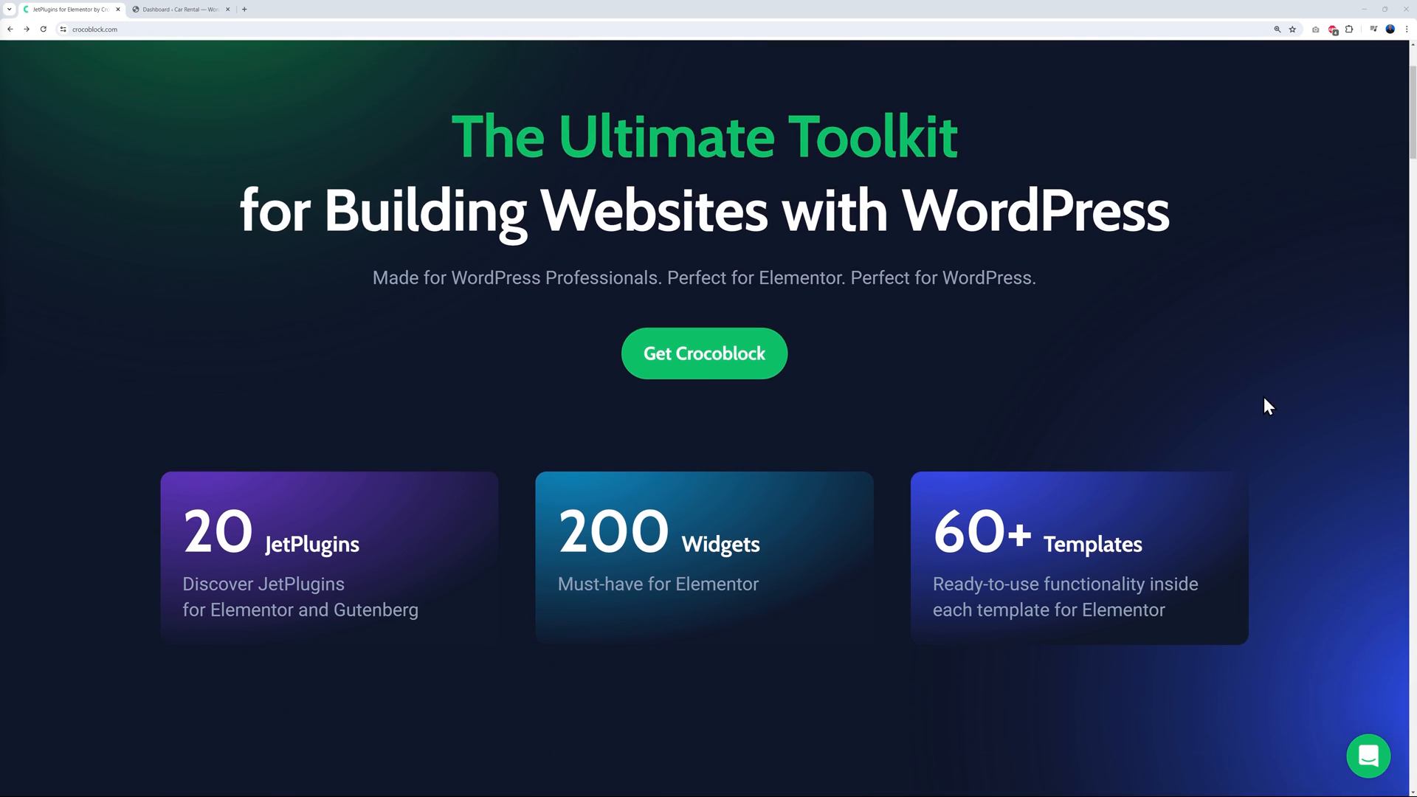
scroll(1318, 383, down, 2)
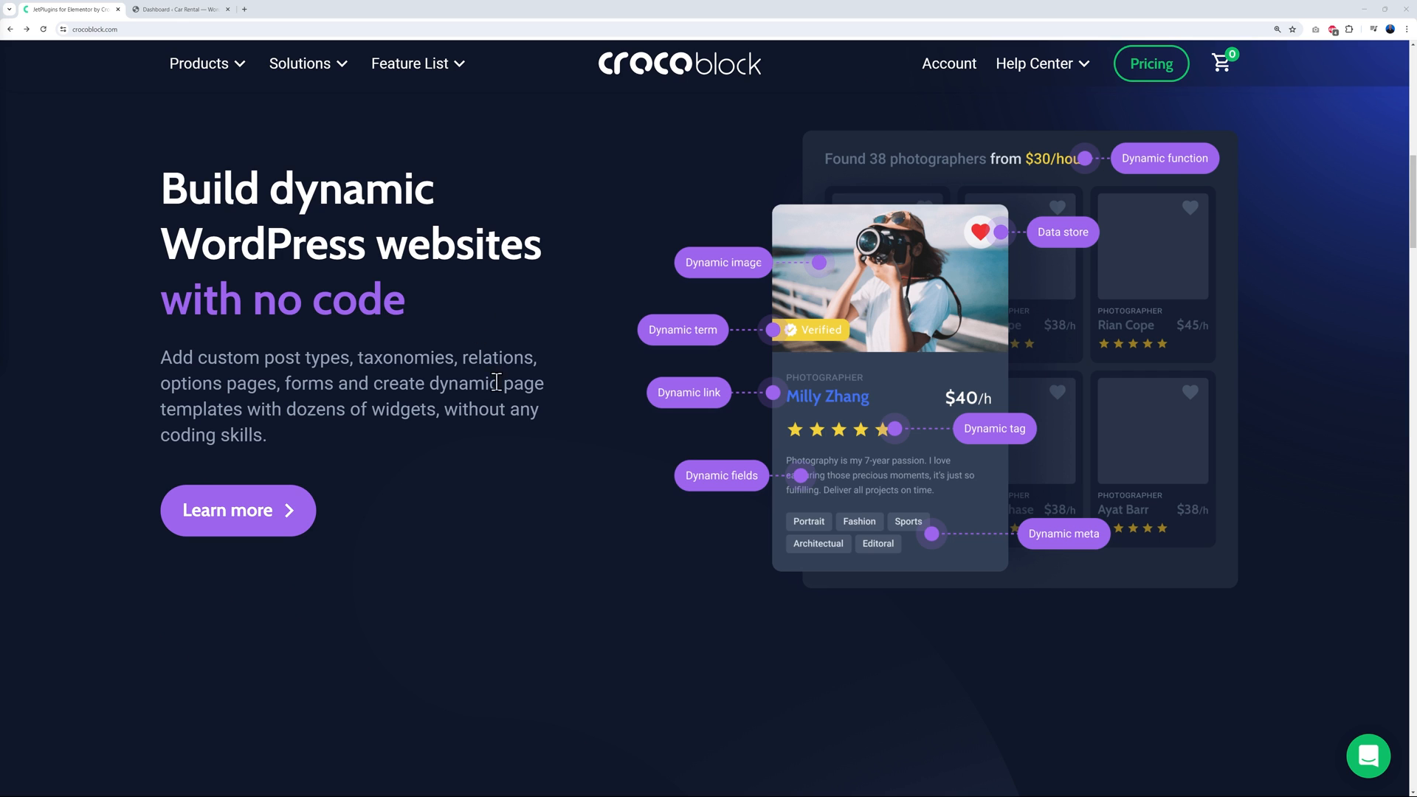
scroll(564, 381, up, 1)
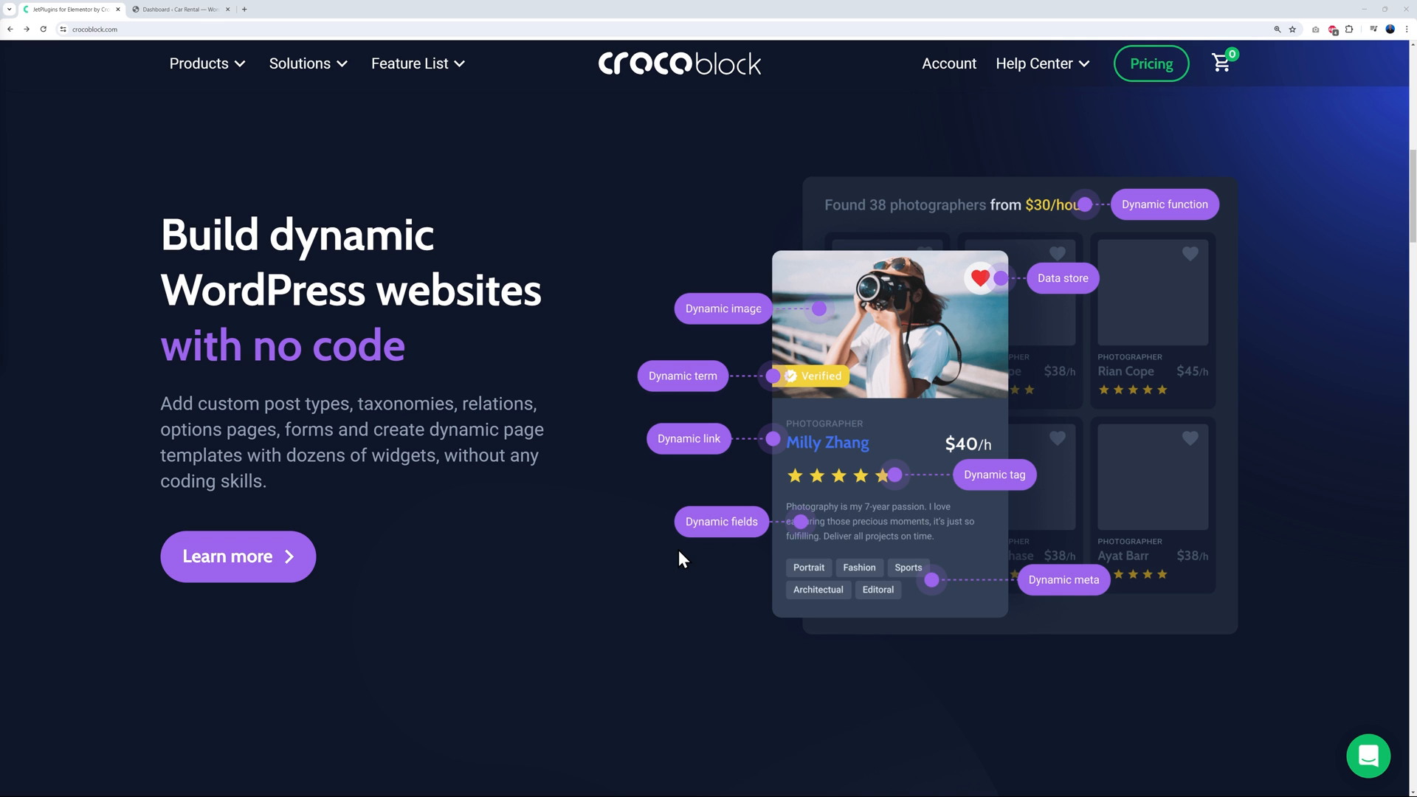
mouse_move(320, 82)
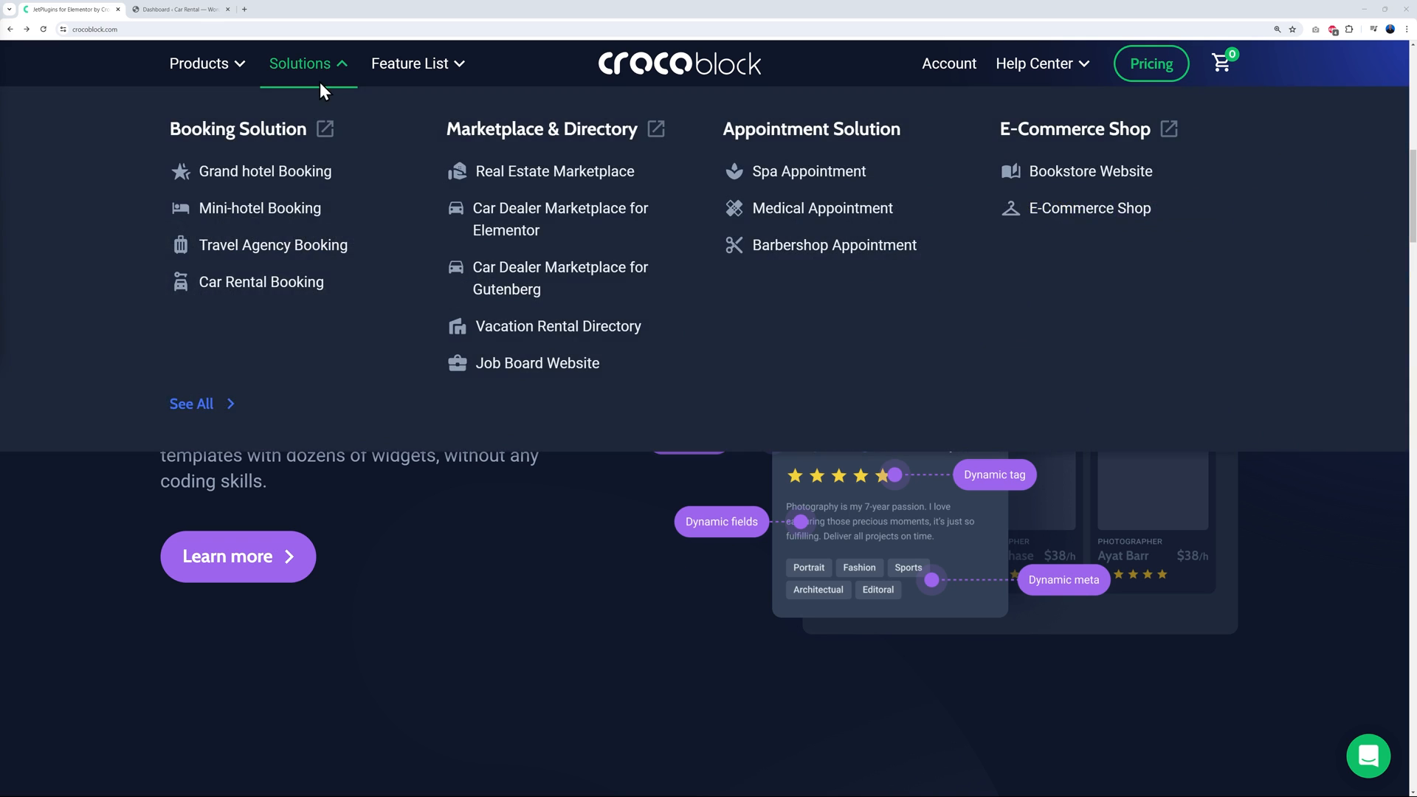
Open the Car Rental Booking (RentGO) template and view its plans, from $129/year to $699 lifetime
click(260, 291)
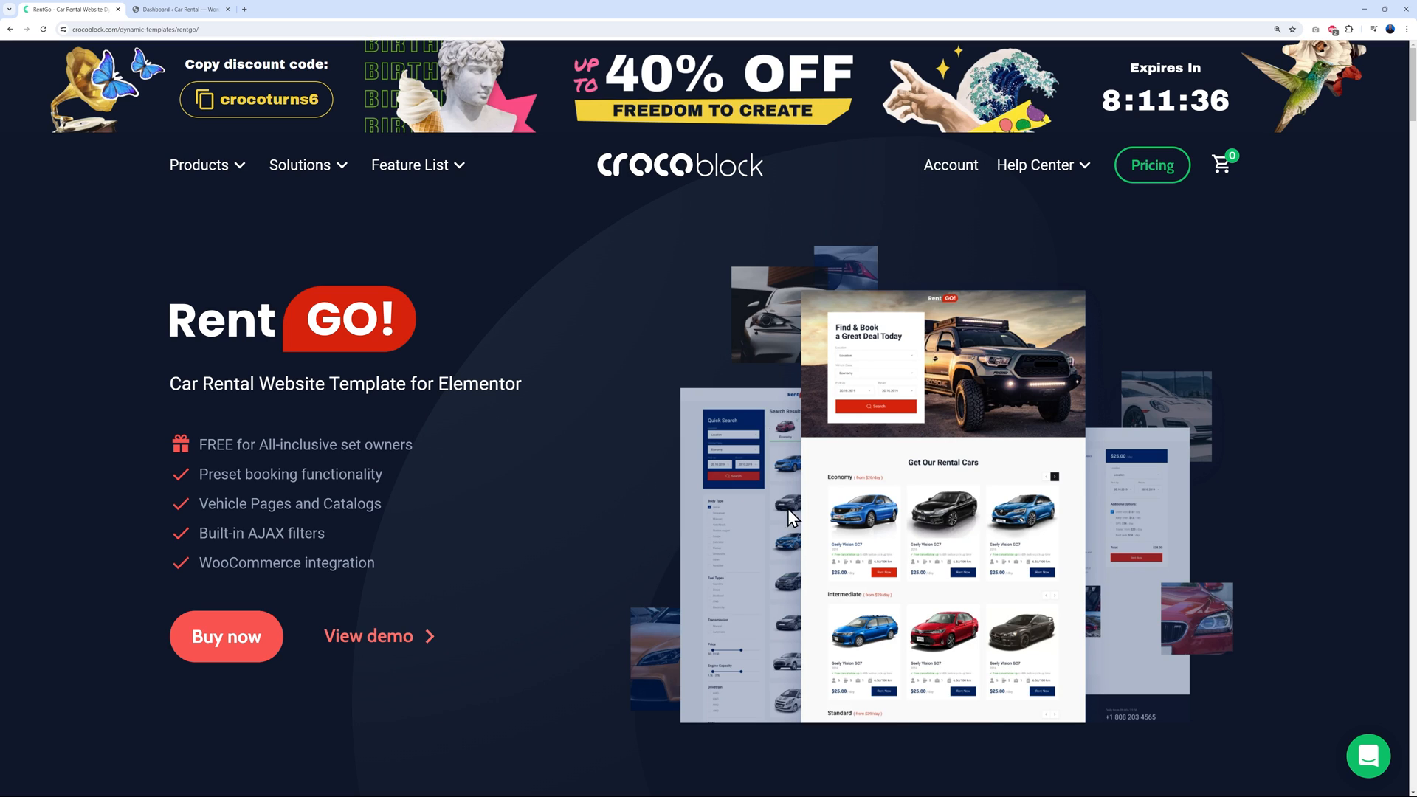
click(227, 653)
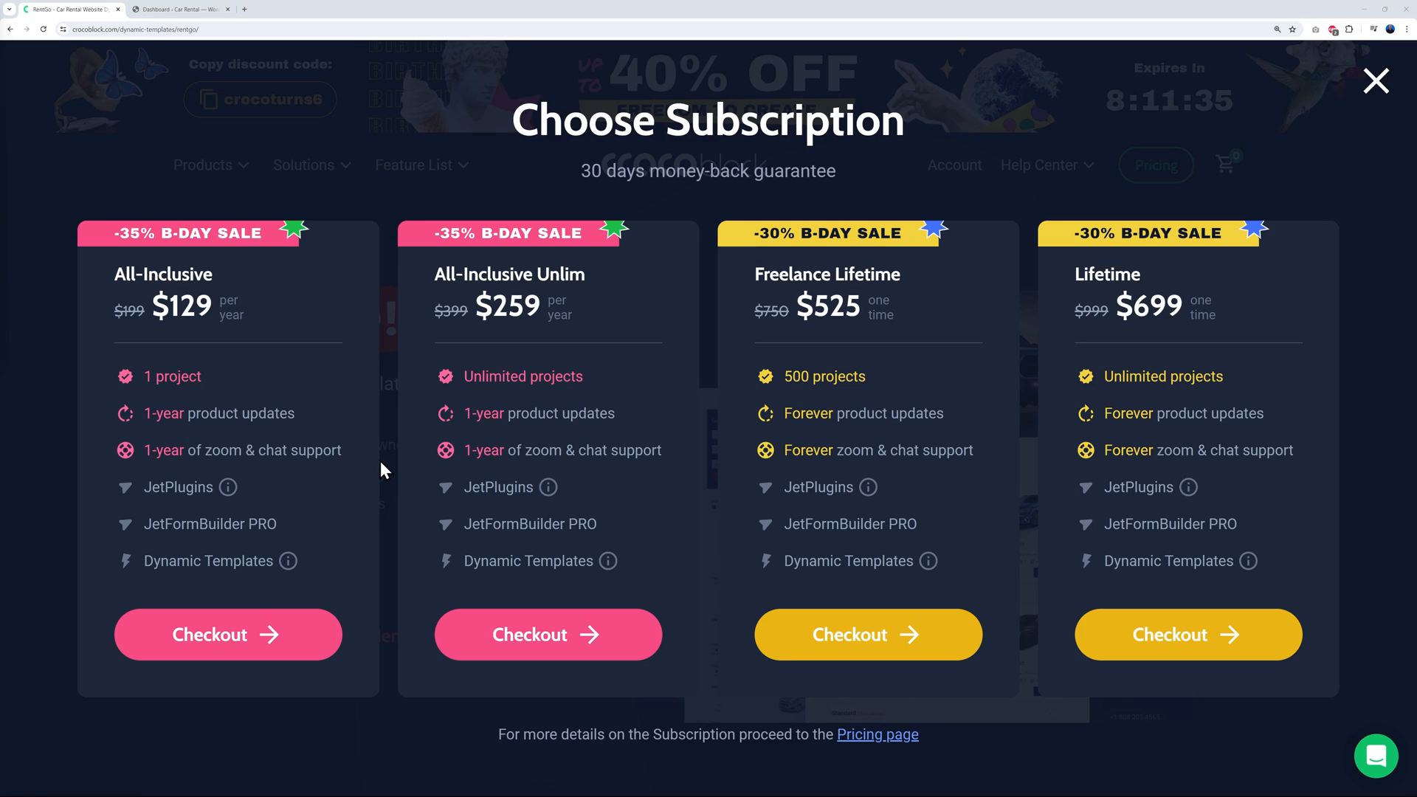
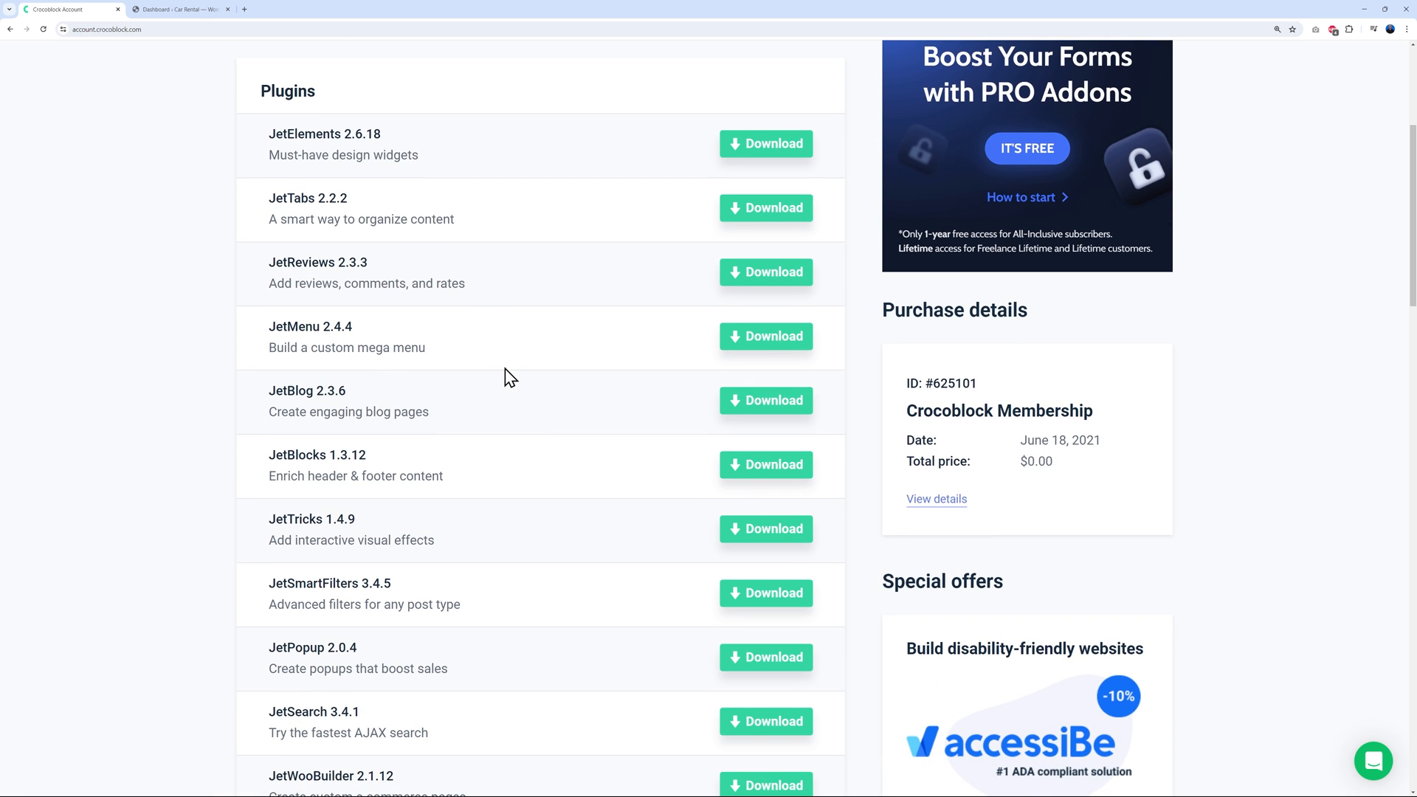
Scroll the Crocoblock Account downloads to Crocoblock Wizard 1.2.11, then return to the Car Rental dashboard
scroll(506, 377, down, 3)
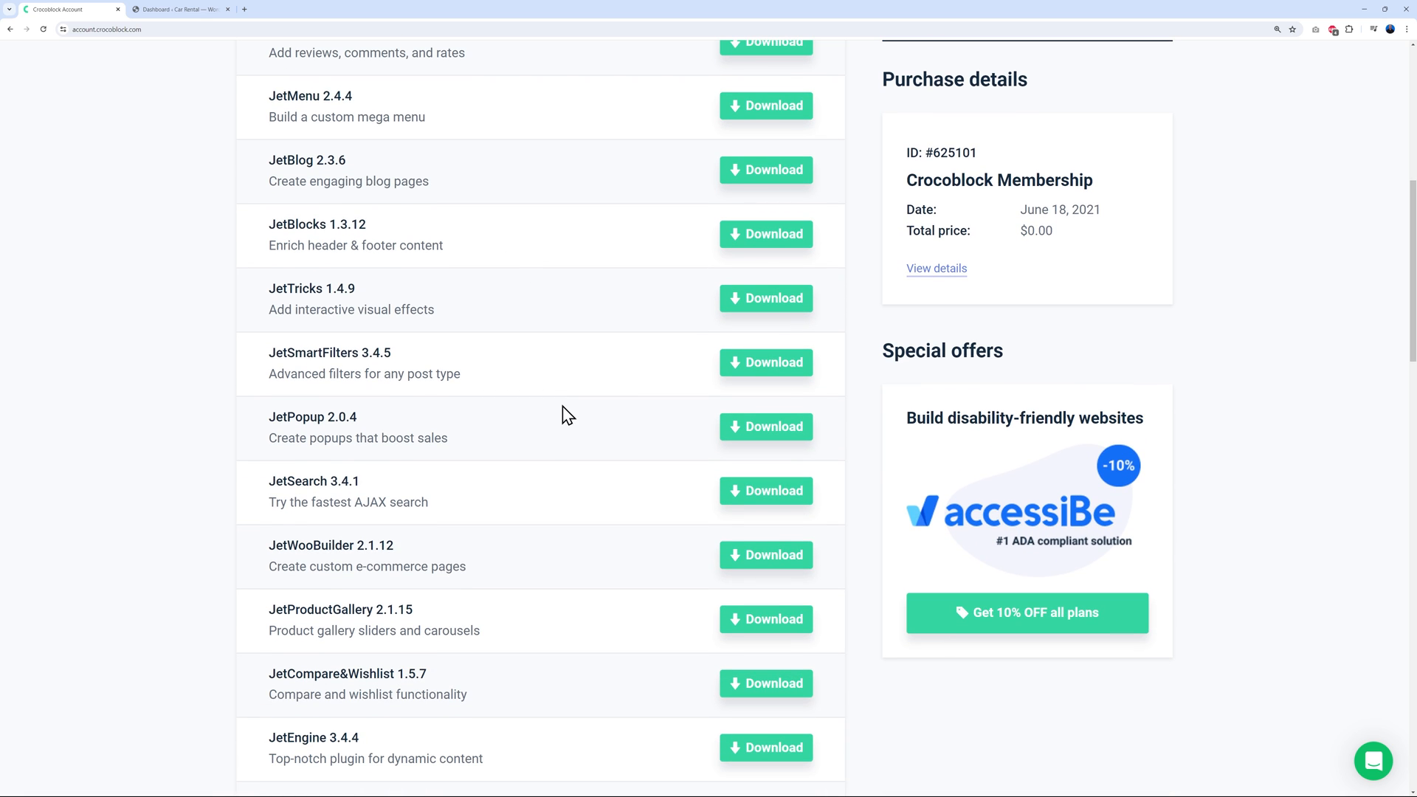
scroll(554, 422, down, 2)
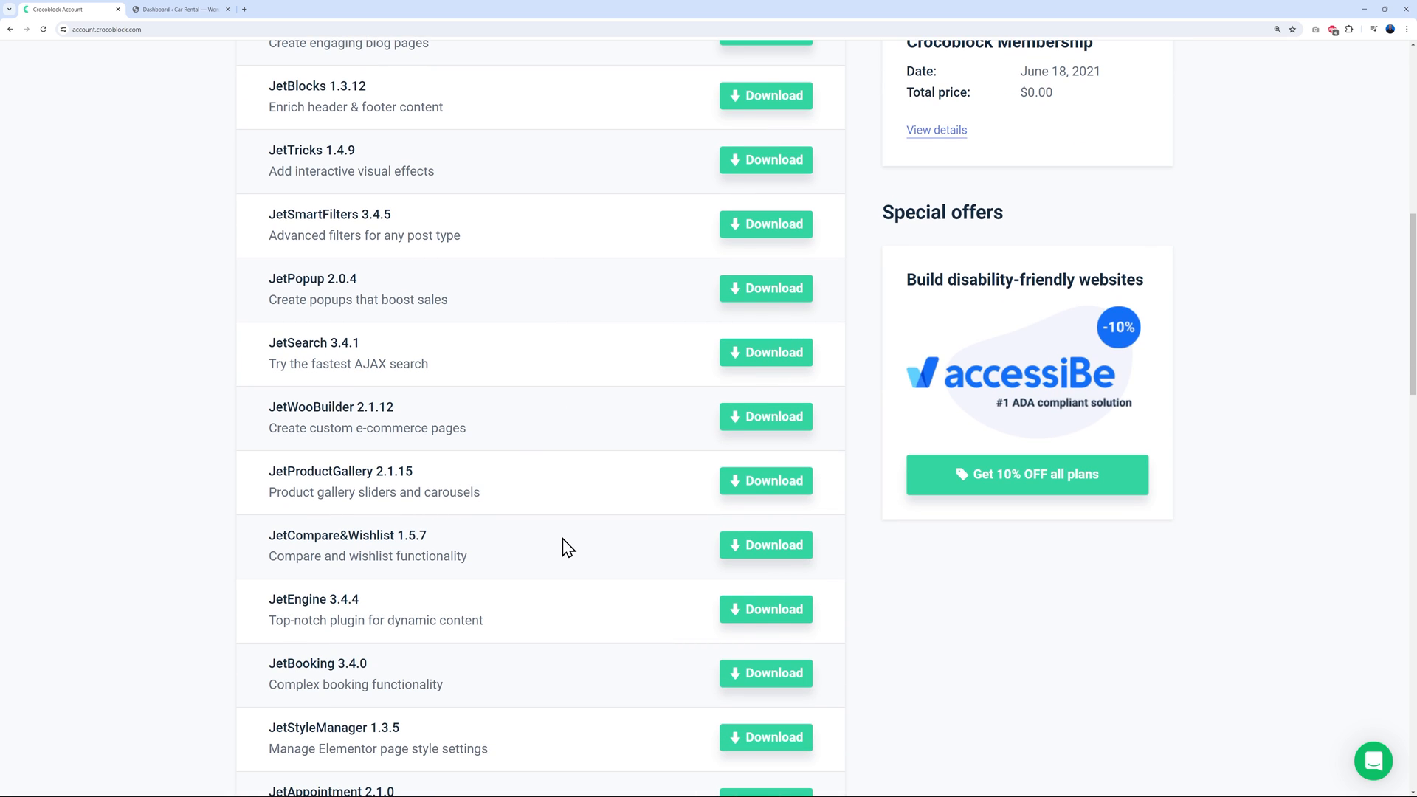
scroll(564, 546, down, 6)
scroll(569, 539, down, 2)
scroll(567, 536, down, 9)
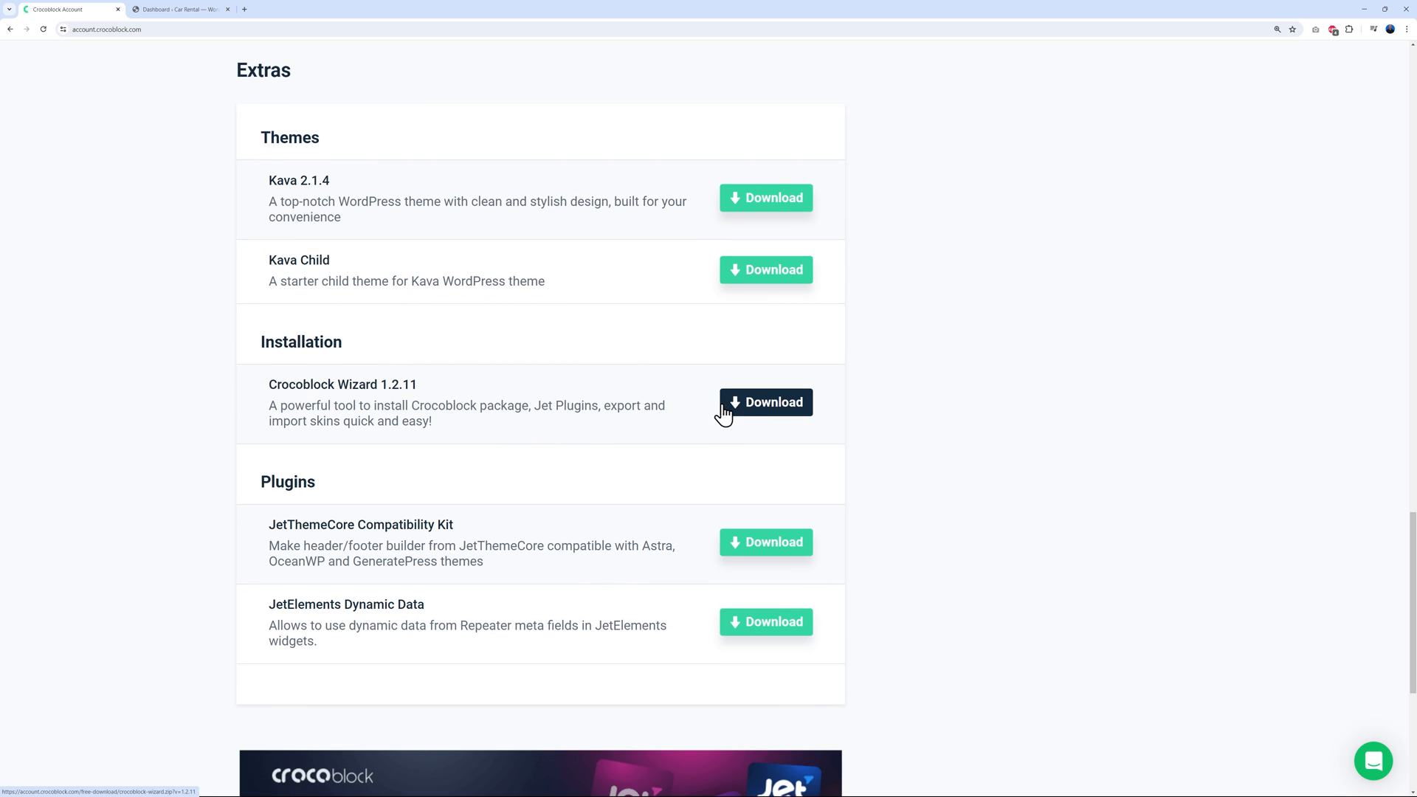
click(181, 11)
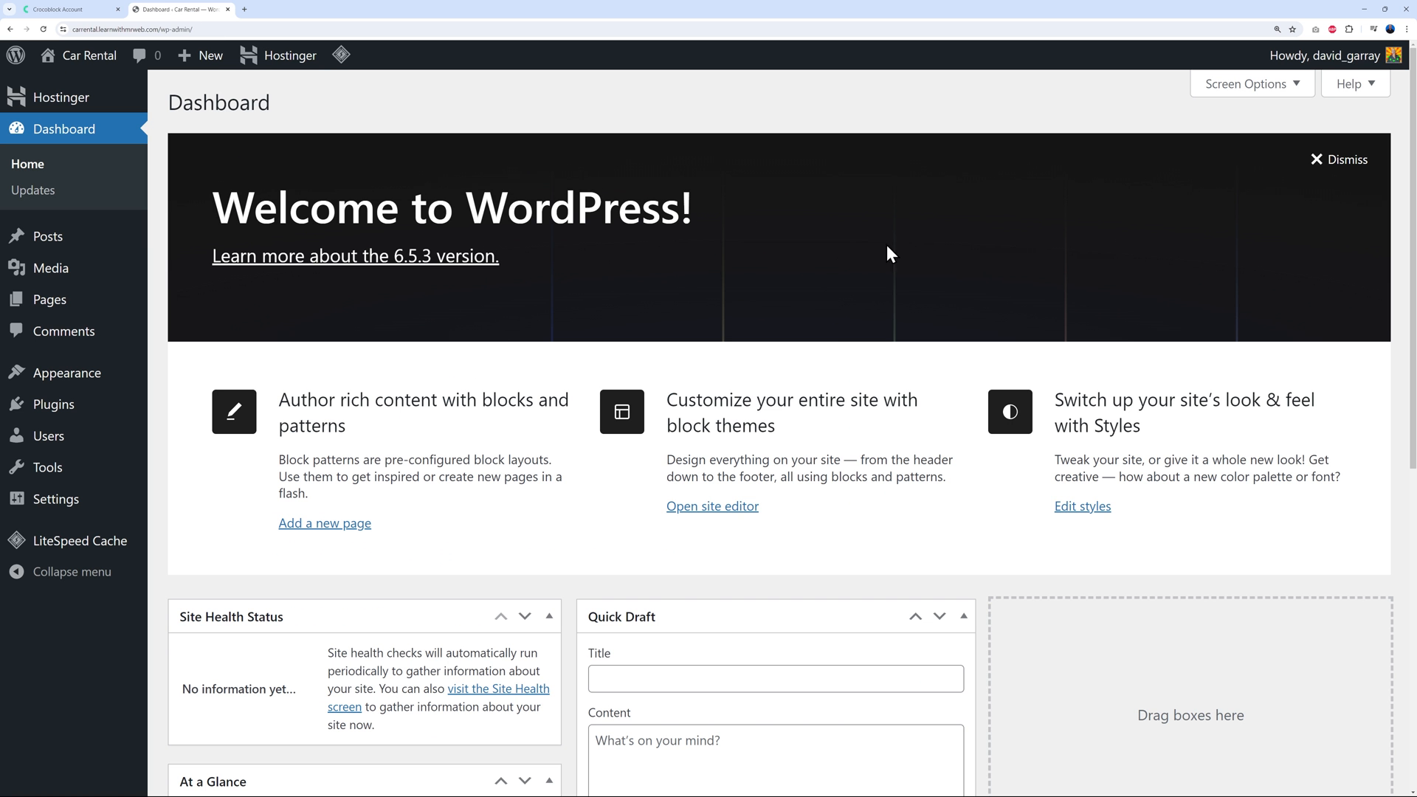
Upload crocoblock-wizard (1).zip as a new plugin, install it and activate it
mouse_move(69, 402)
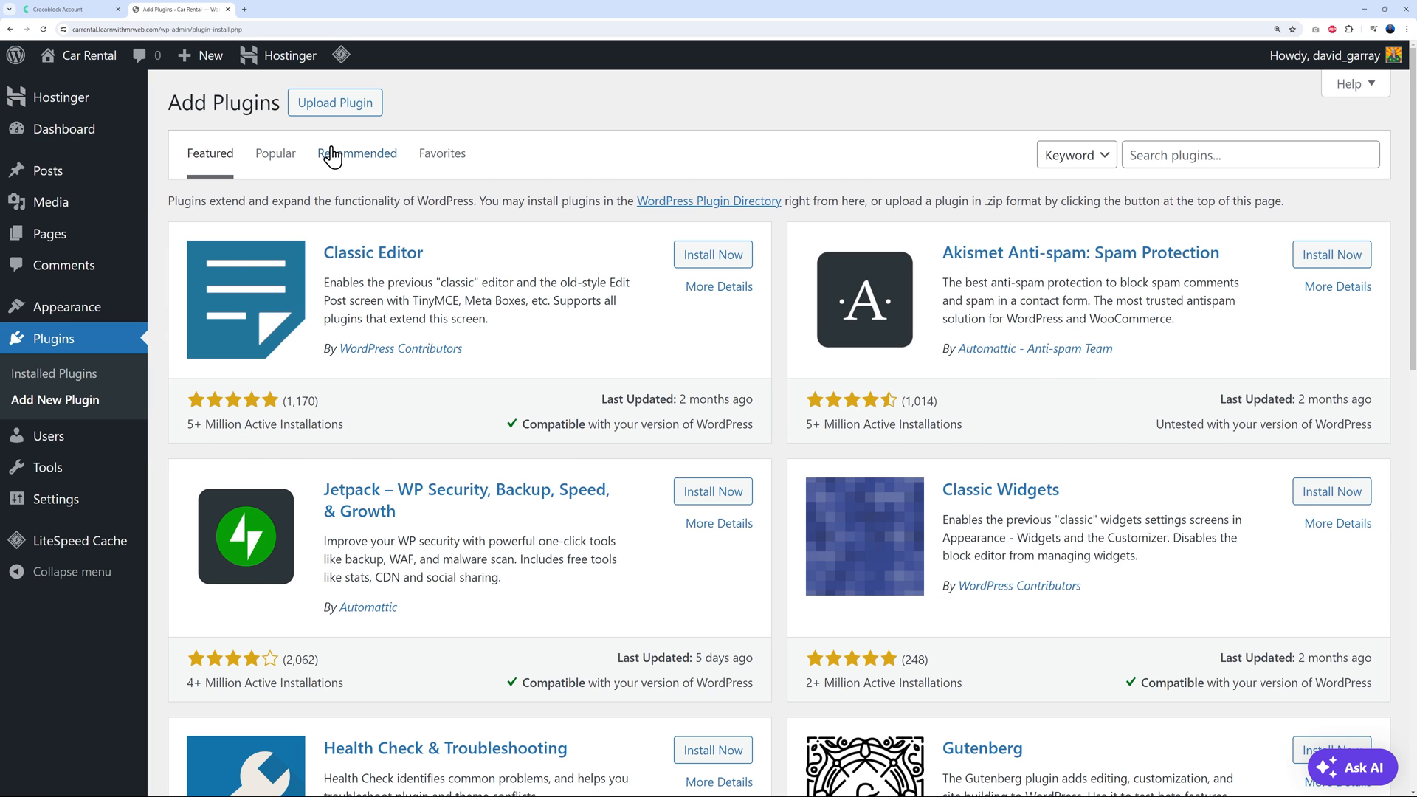
click(340, 105)
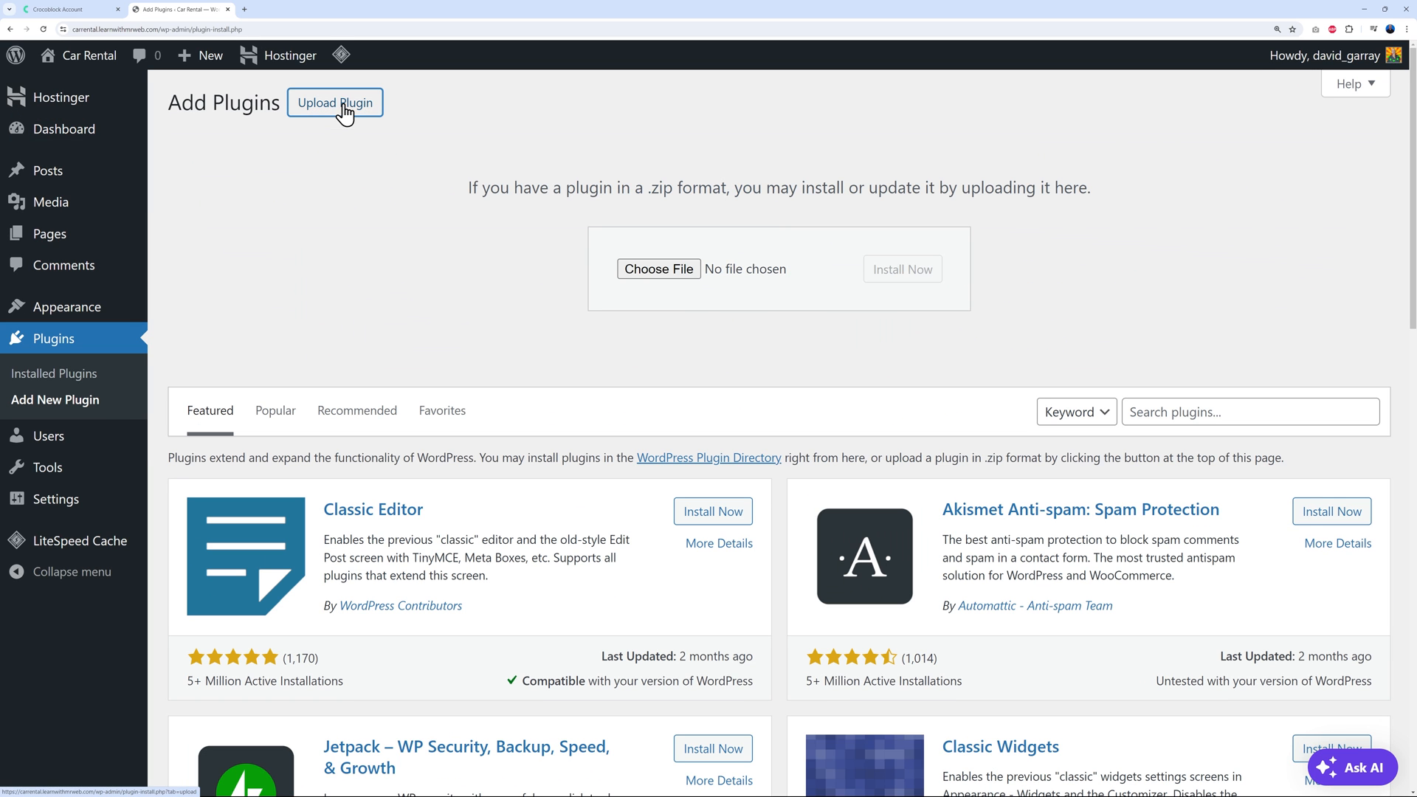
click(669, 278)
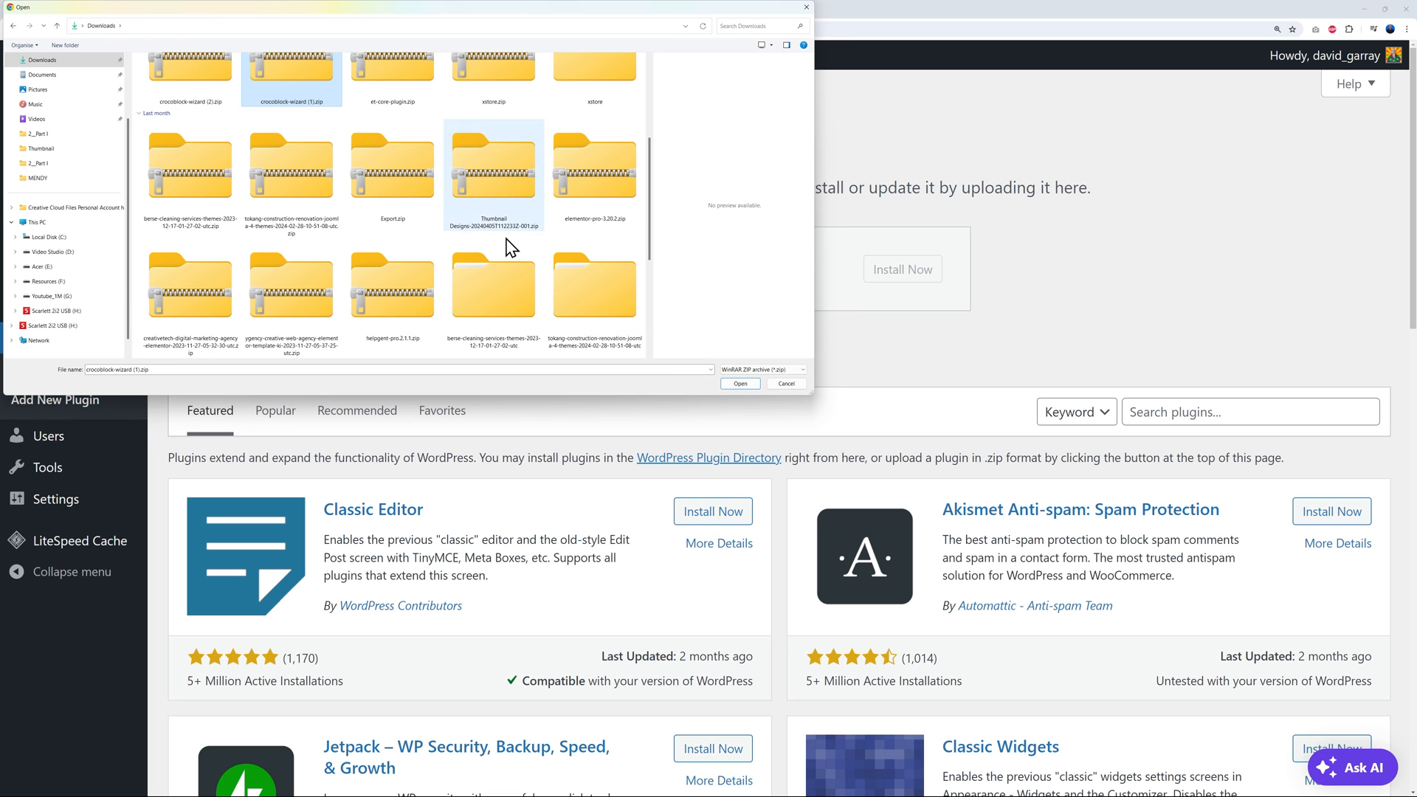
click(734, 384)
click(893, 283)
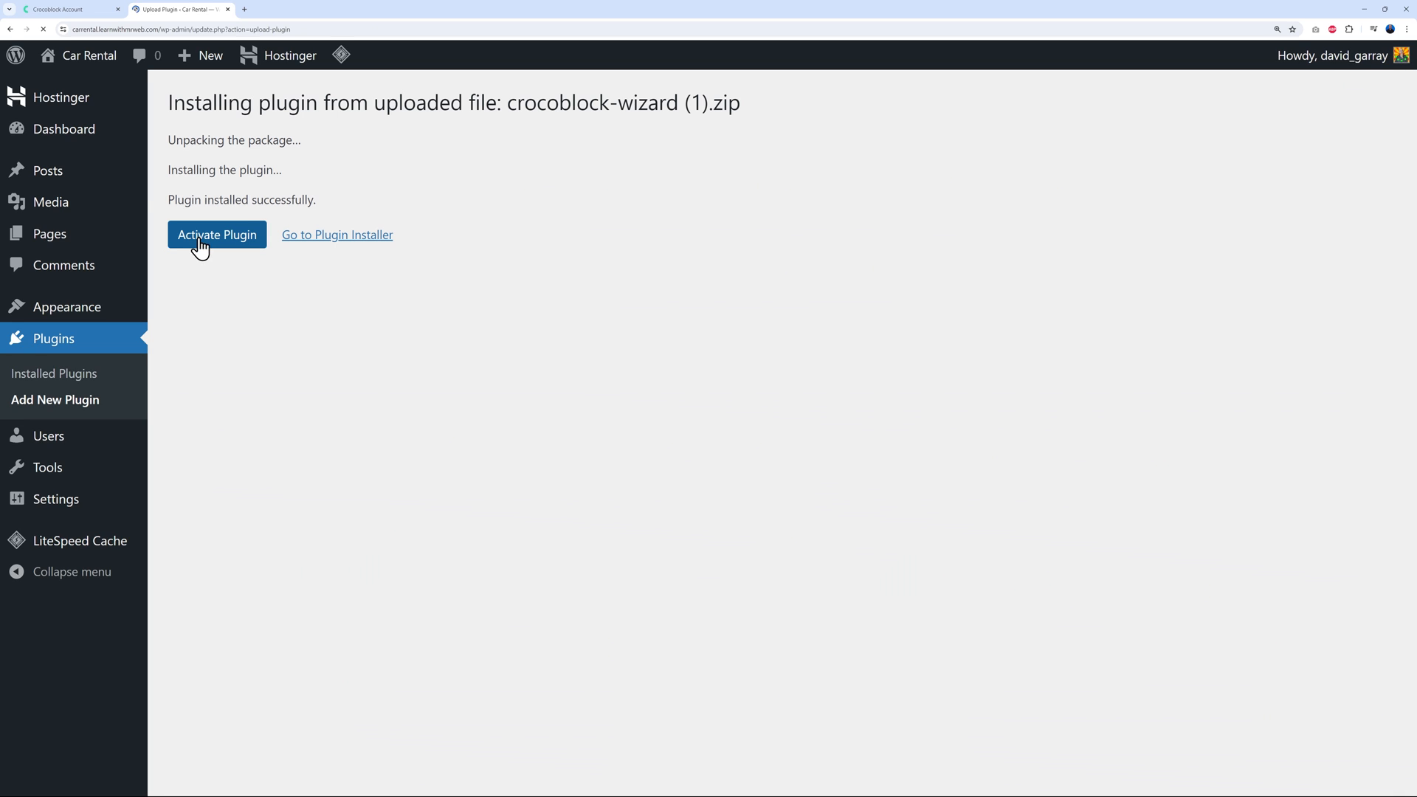
click(196, 236)
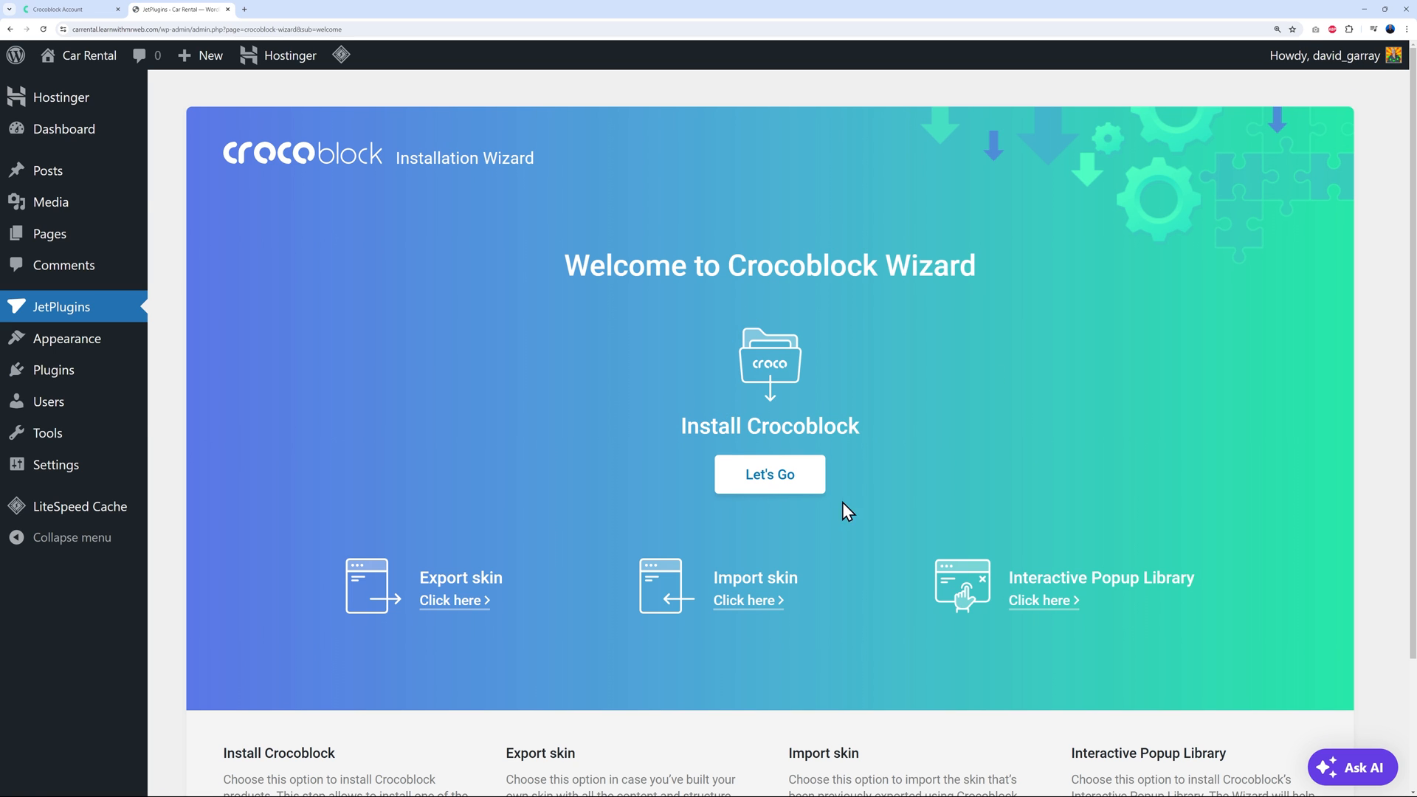
Activate the wizard licence with the key from Crocoblock Account and choose Full Crocoblock installation
click(738, 474)
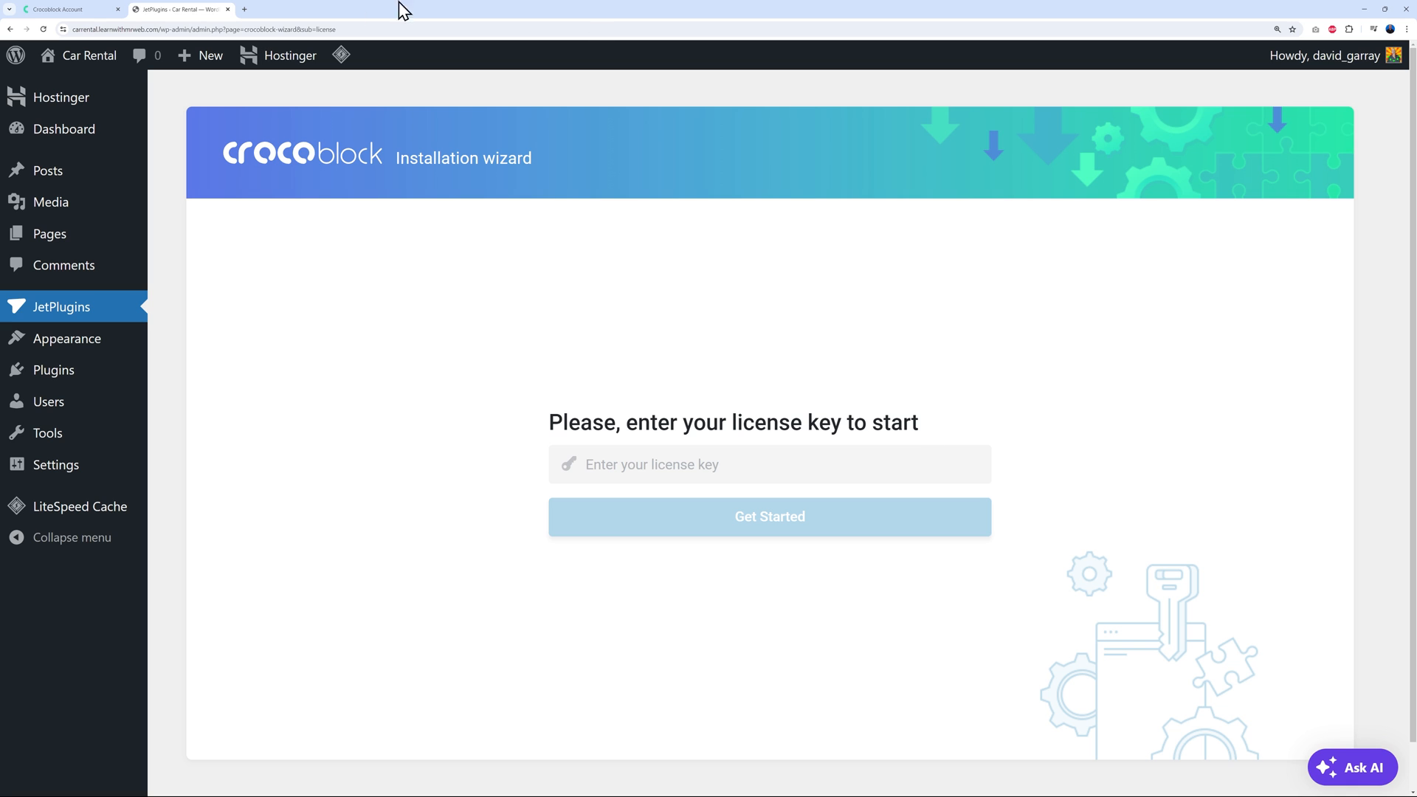
click(98, 11)
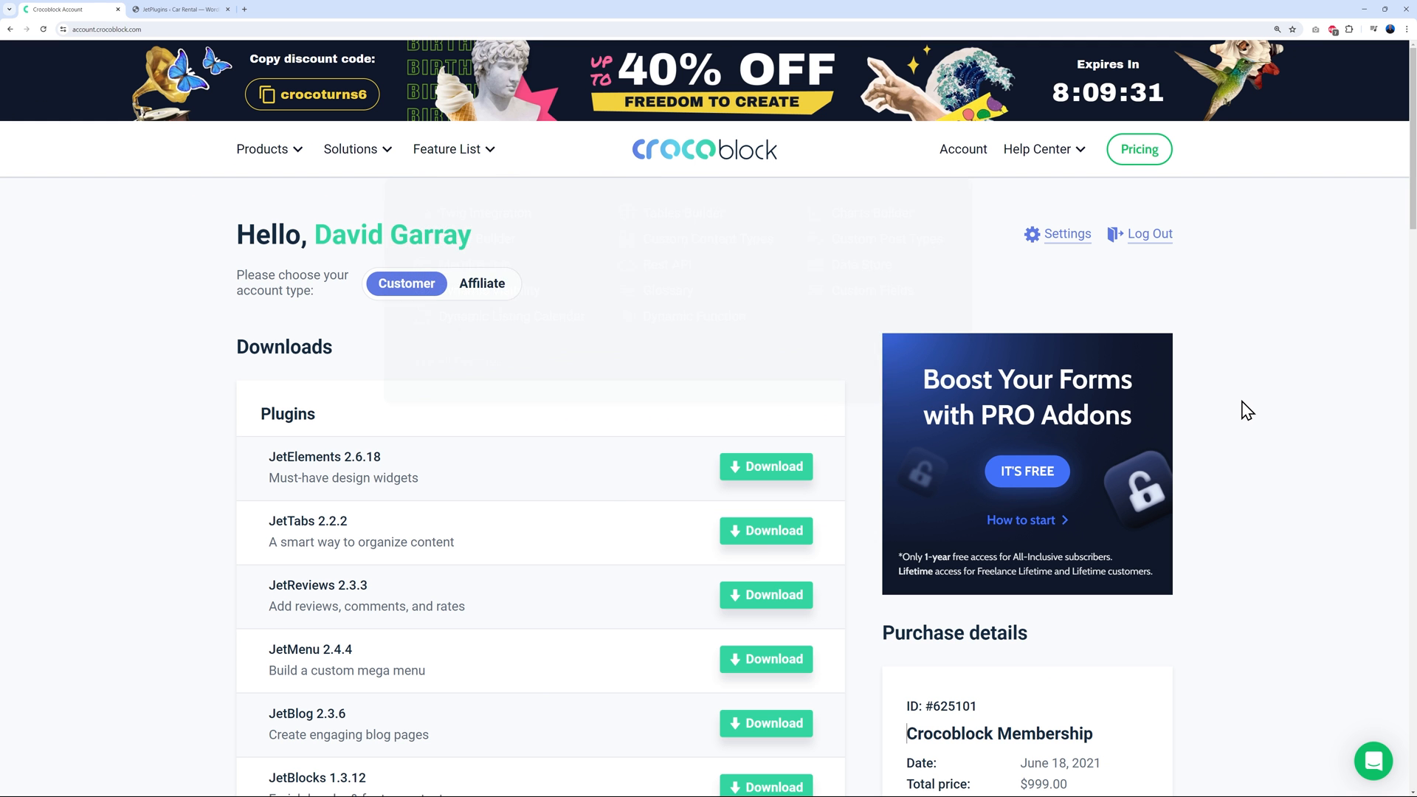
scroll(1247, 408, down, 3)
scroll(1248, 413, down, 1)
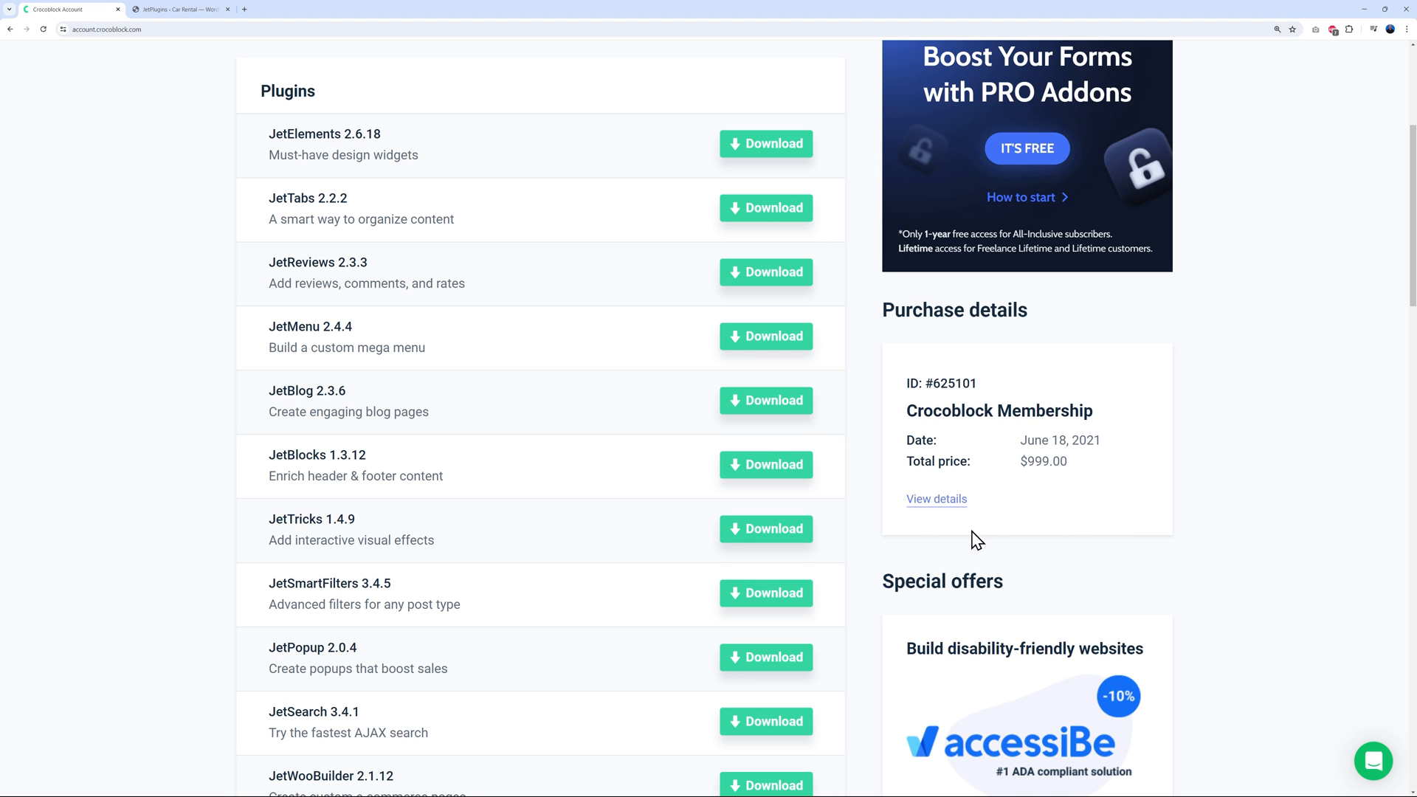
scroll(1099, 364, up, 4)
click(197, 15)
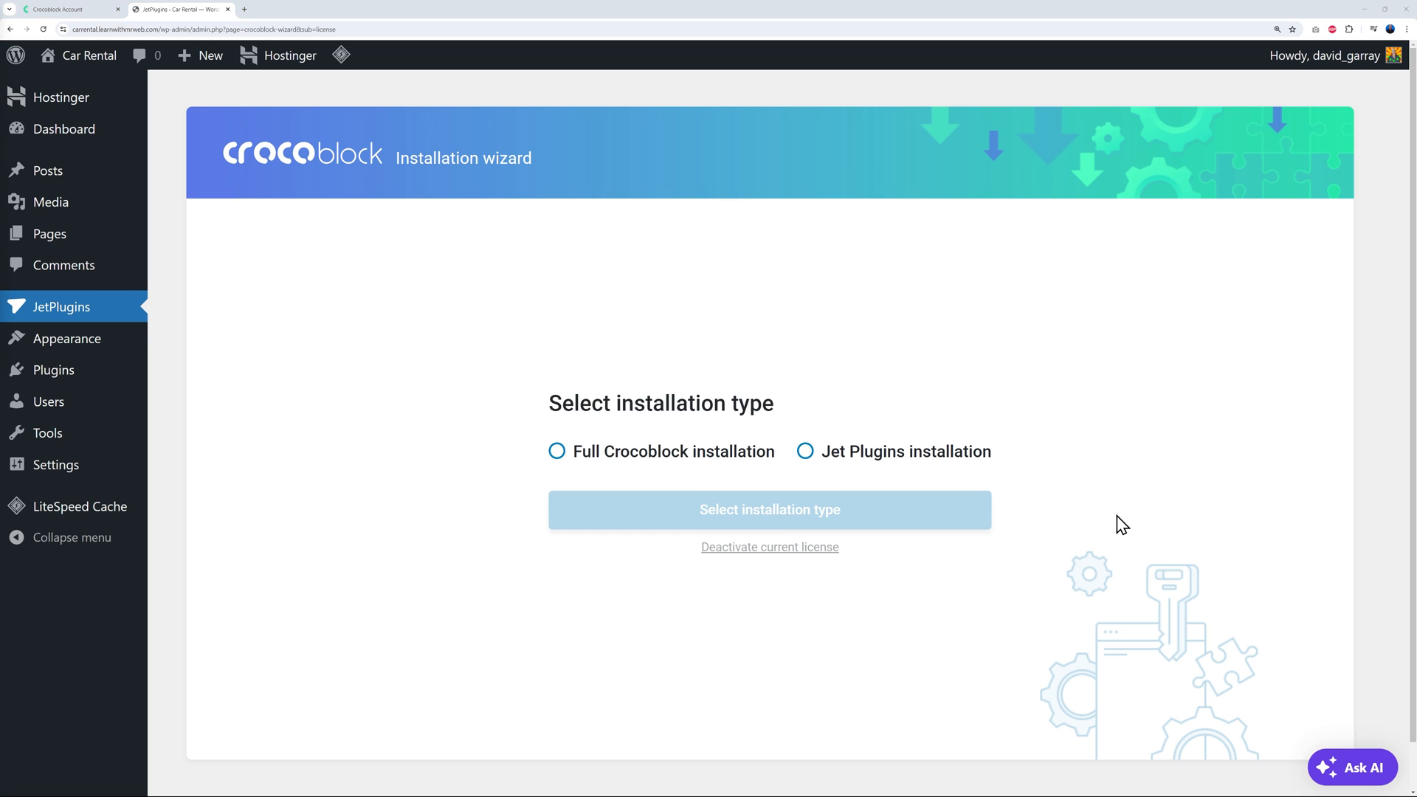
click(559, 453)
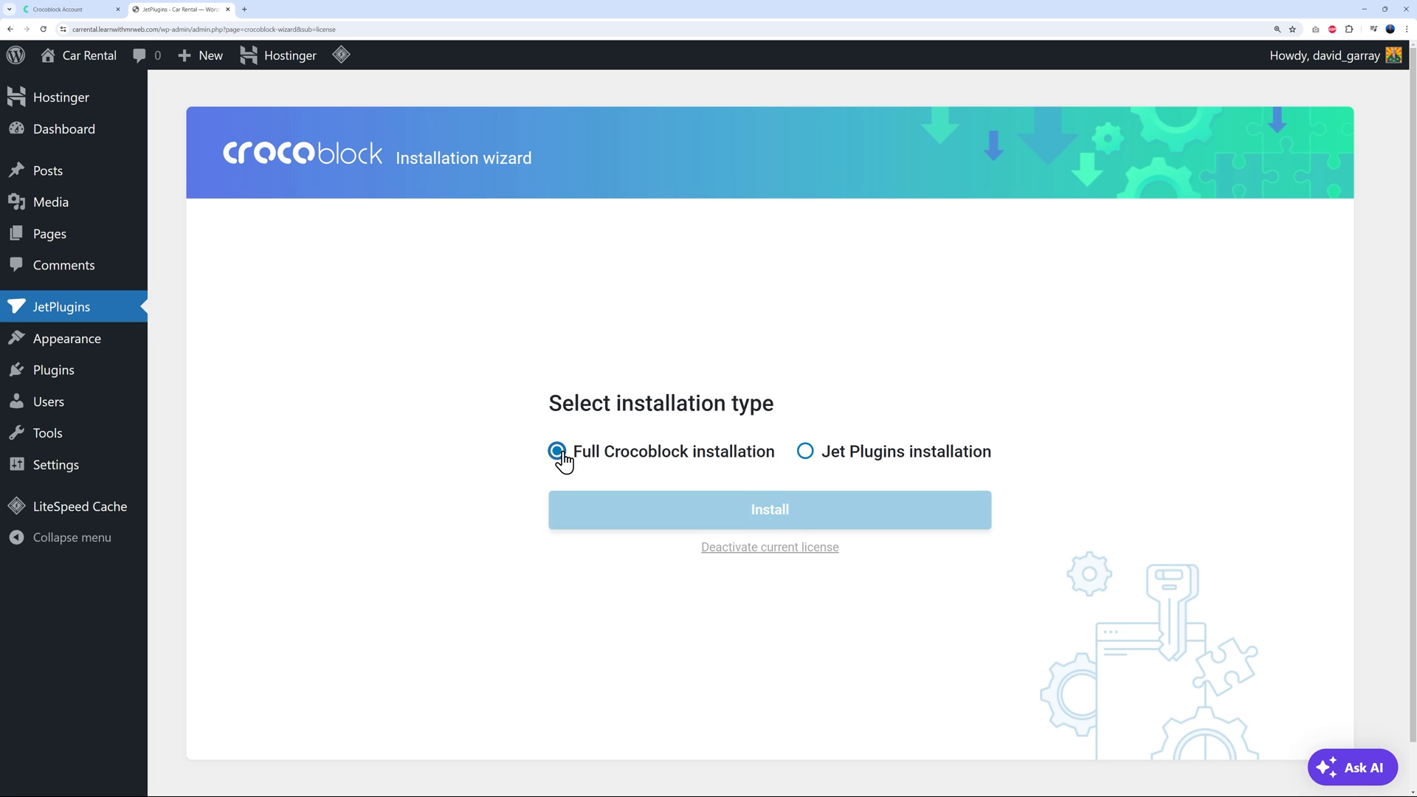
click(794, 522)
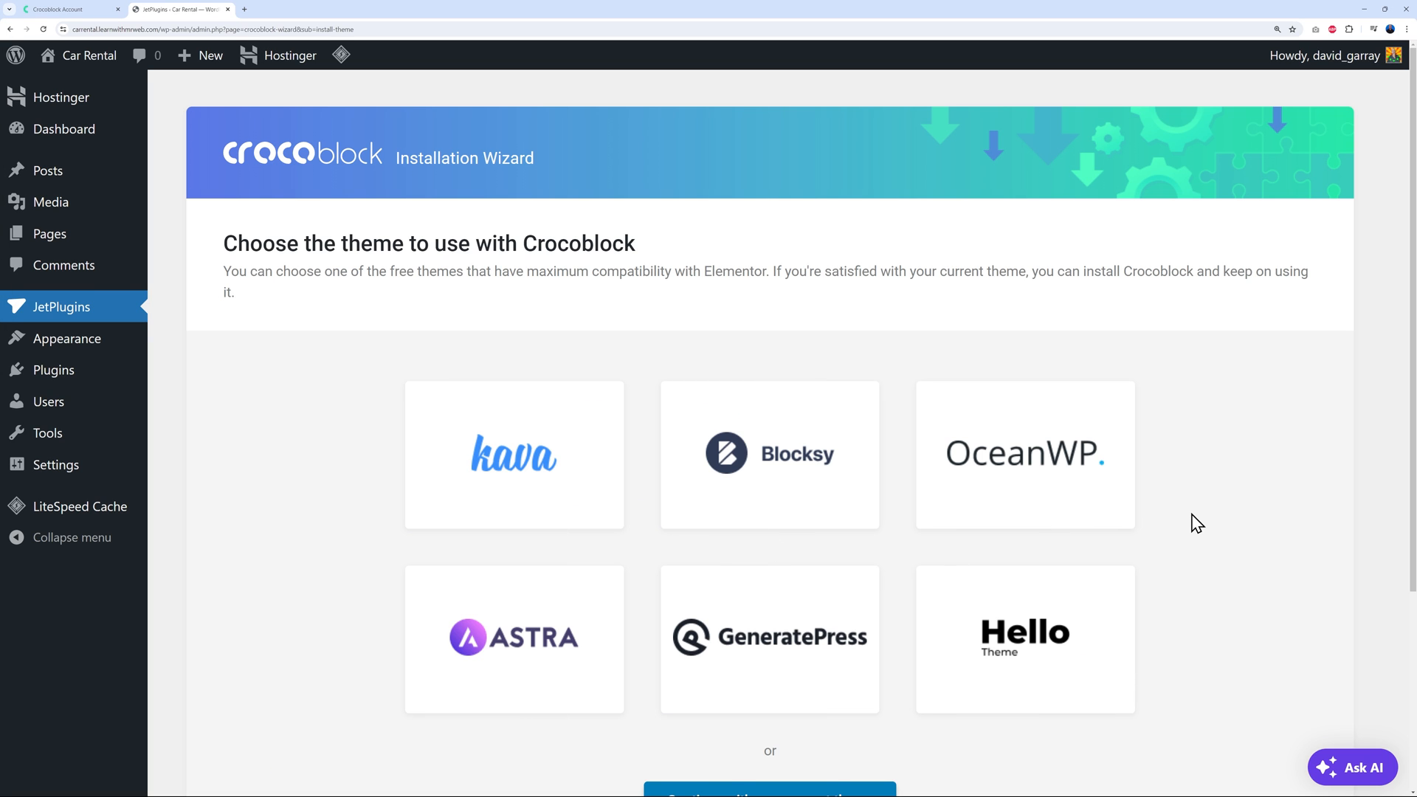
Install the Kava theme with the Use child theme option and continue
scroll(1196, 523, down, 1)
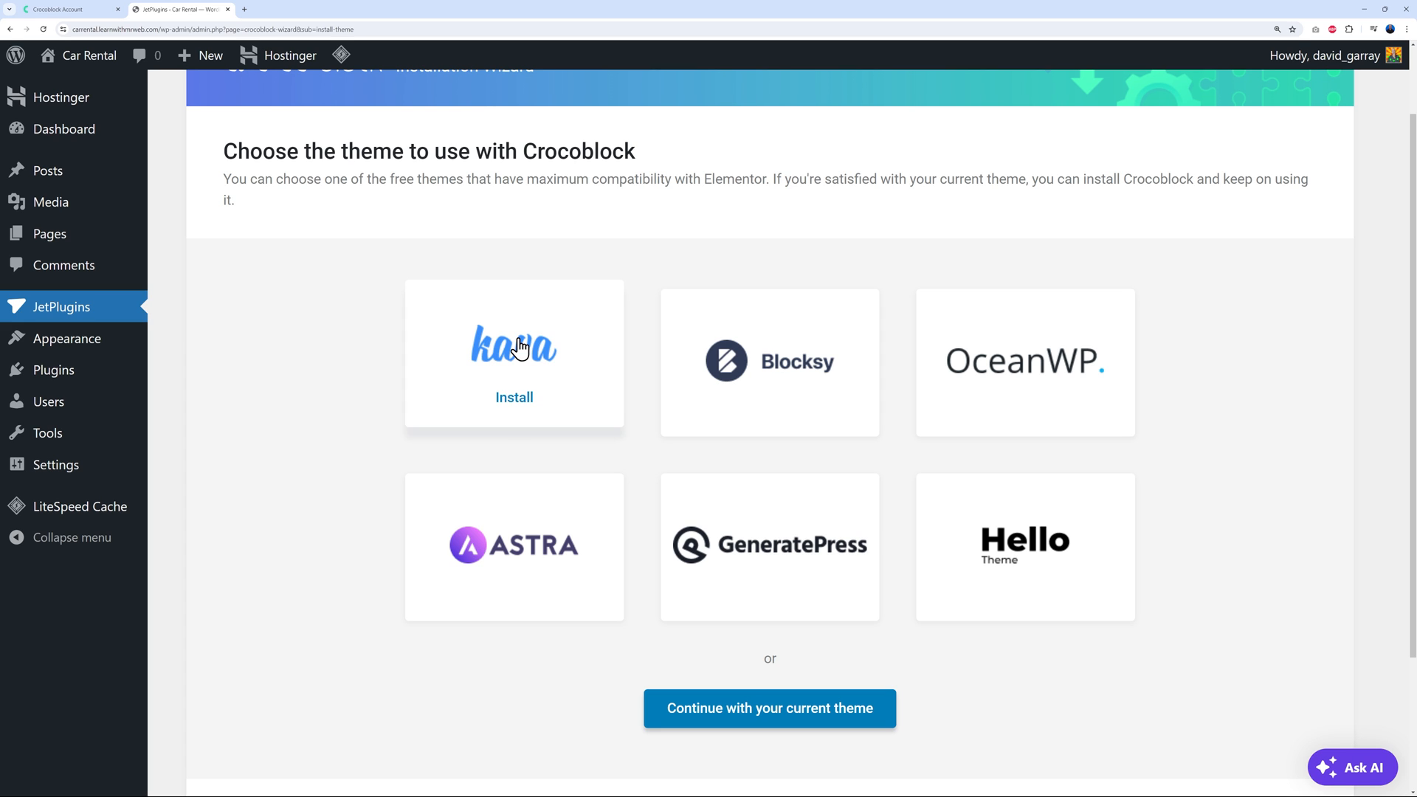
click(516, 403)
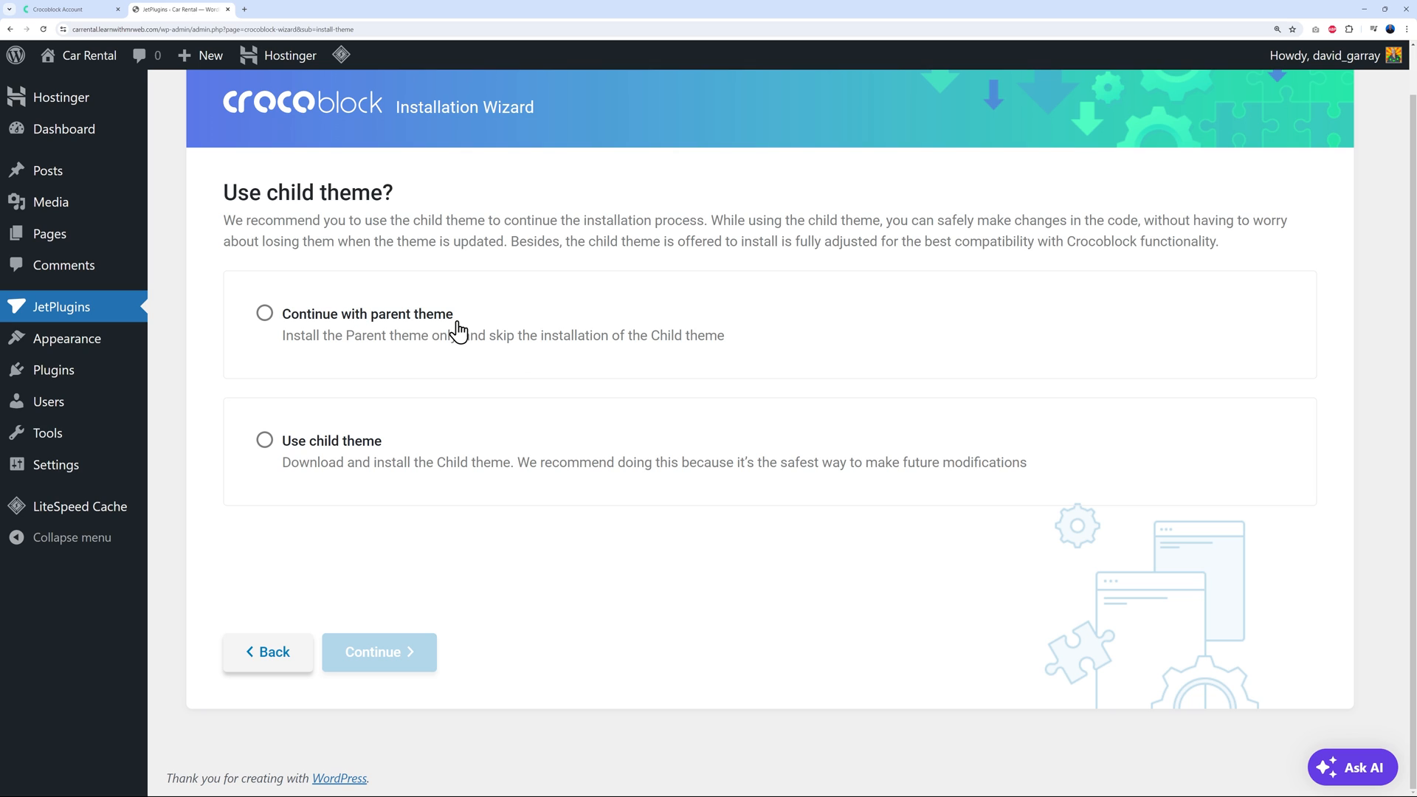
click(296, 469)
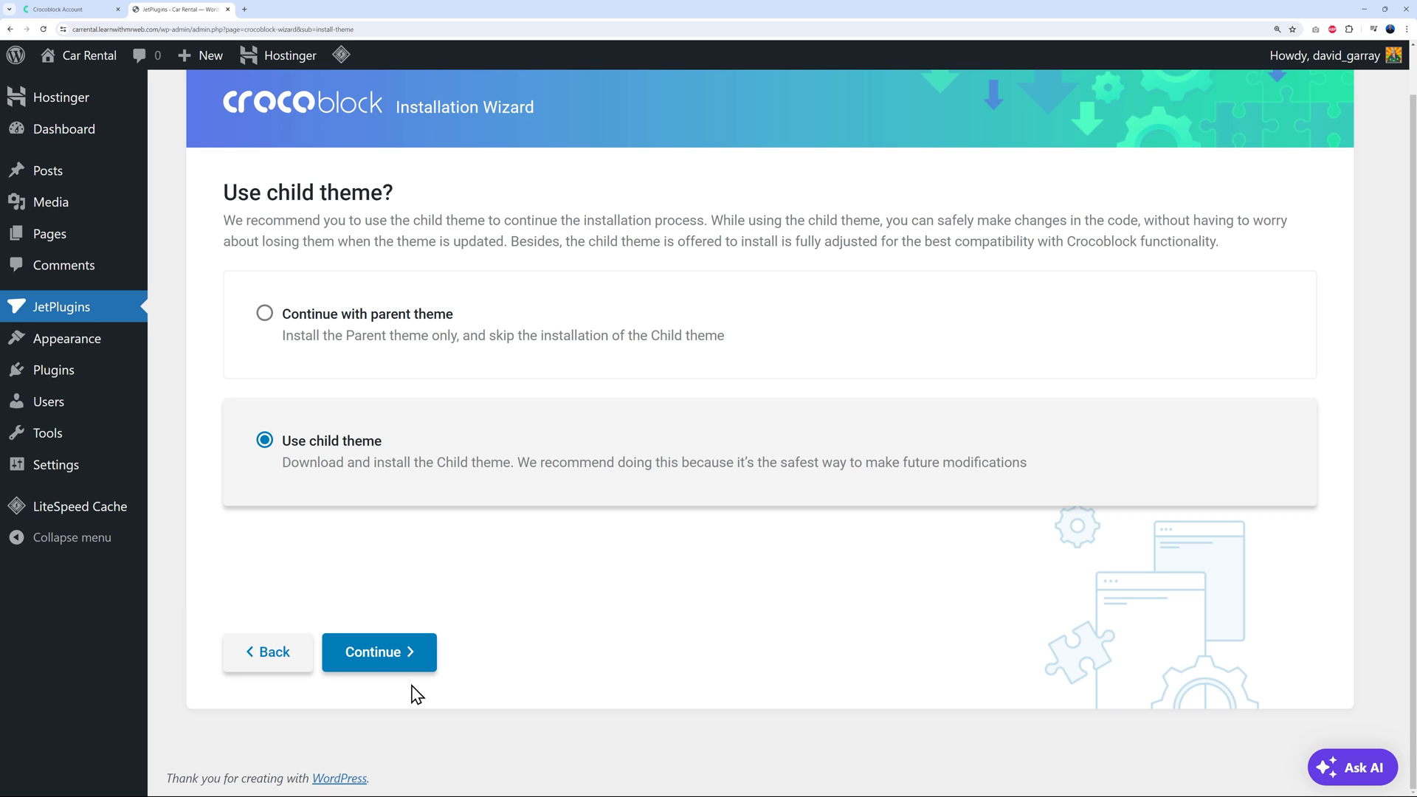
click(401, 657)
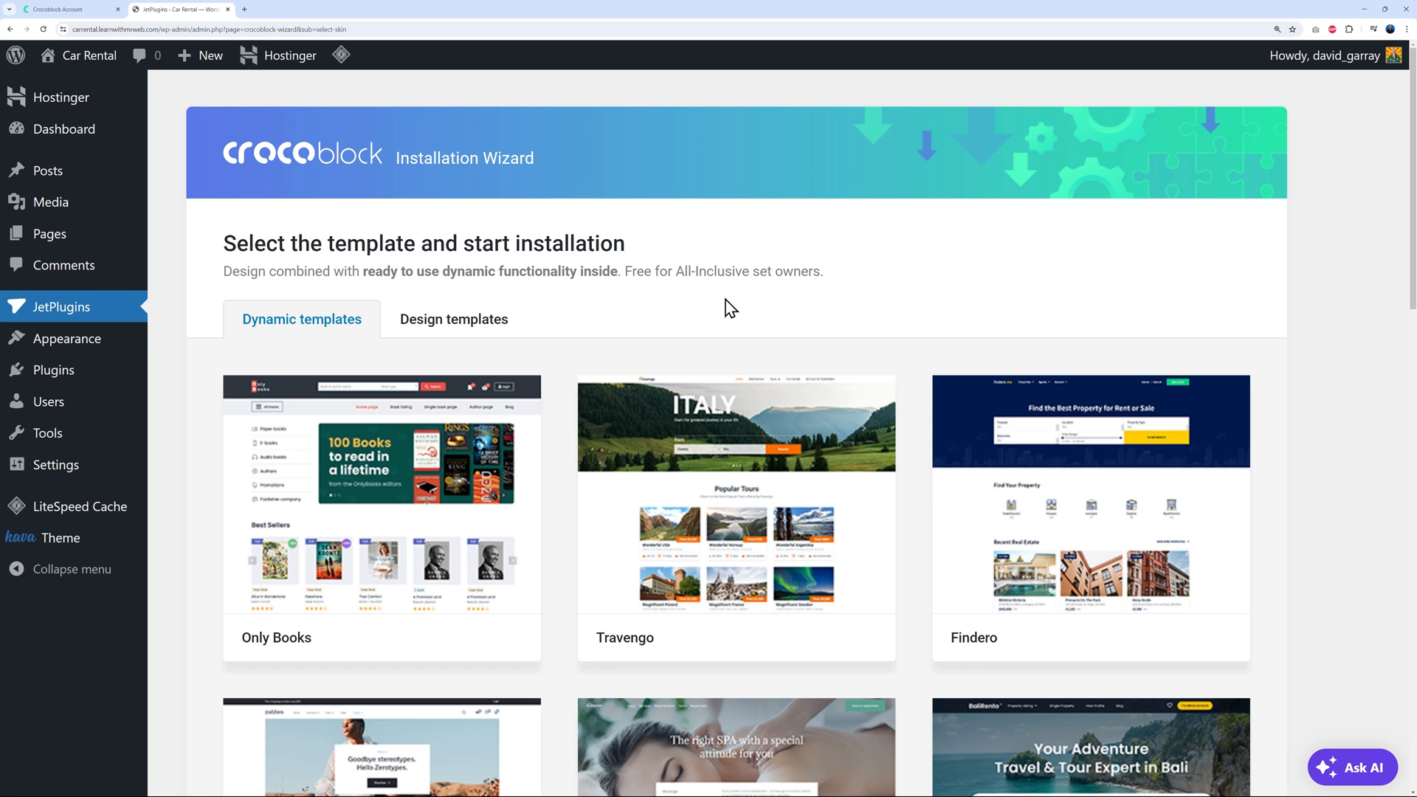
Start the RentGo template installation and continue with only its required plugins, skipping the extras
scroll(1262, 361, down, 2)
scroll(1266, 367, down, 7)
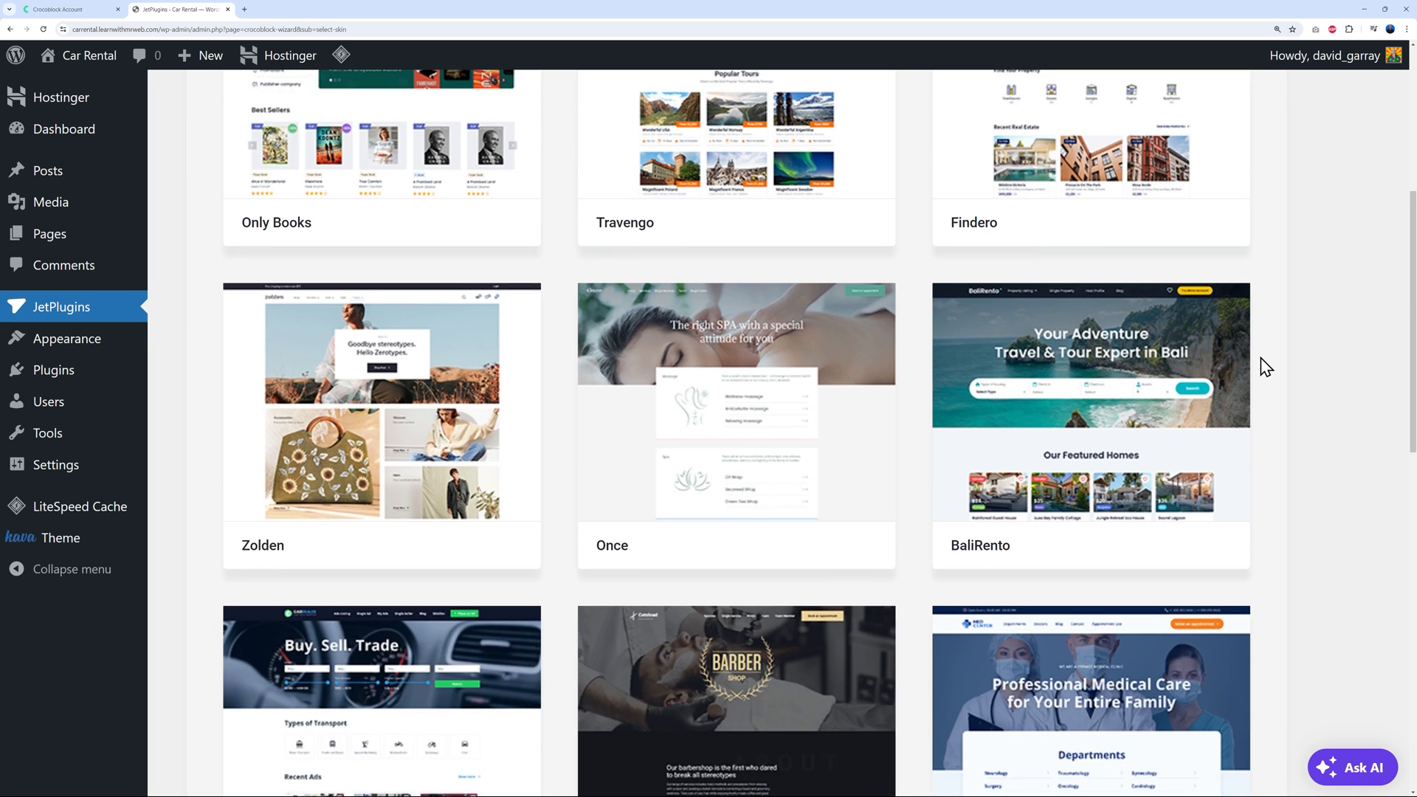
scroll(1262, 364, down, 4)
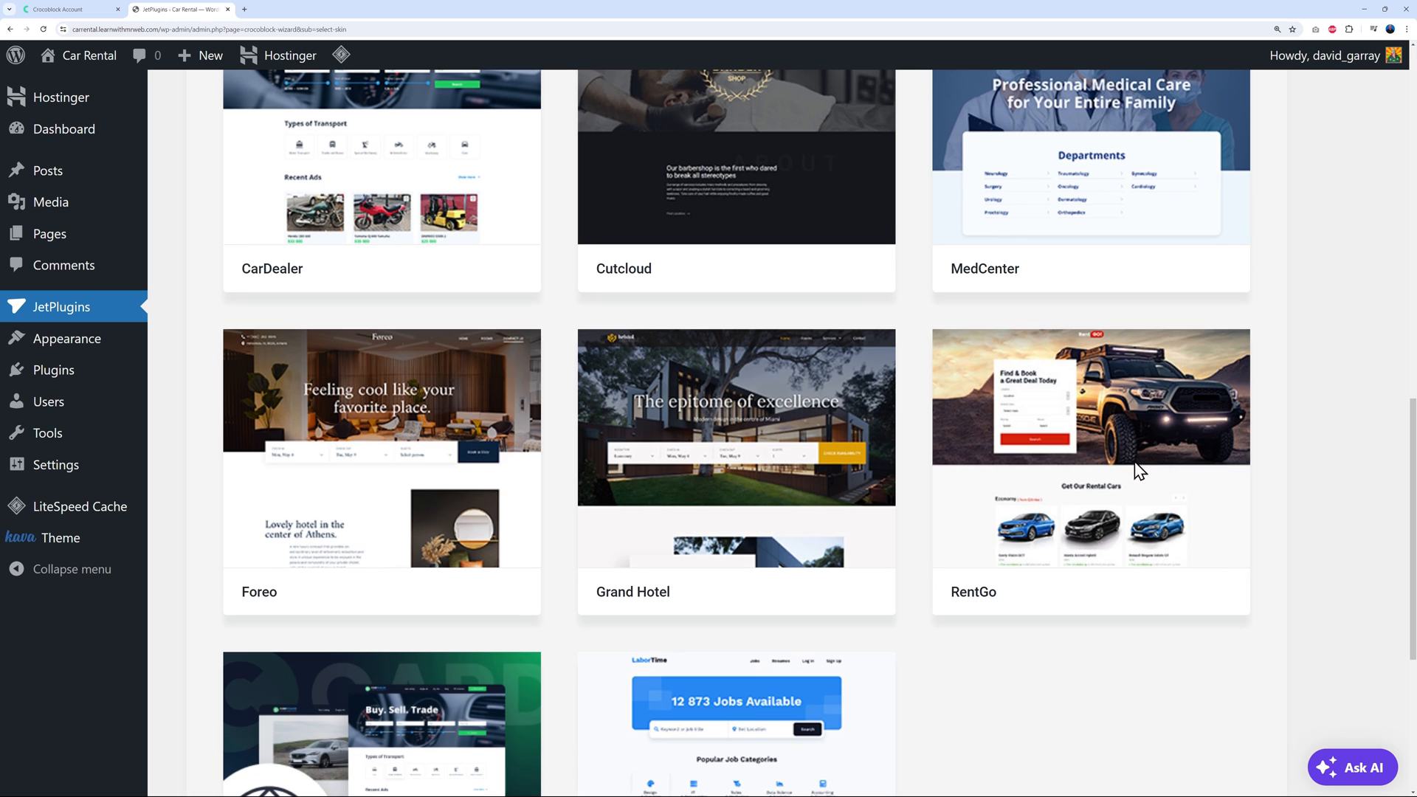
mouse_move(1087, 454)
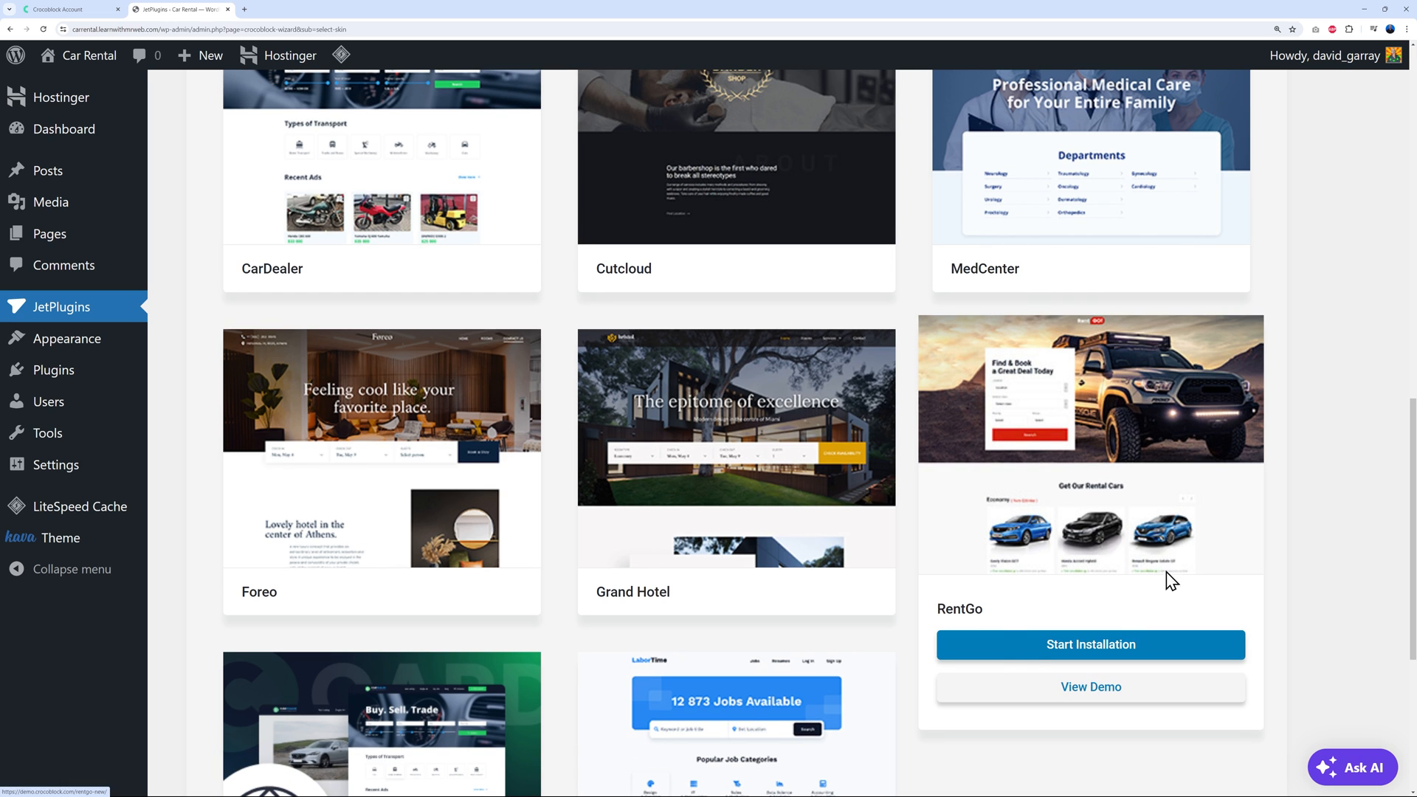
click(1098, 655)
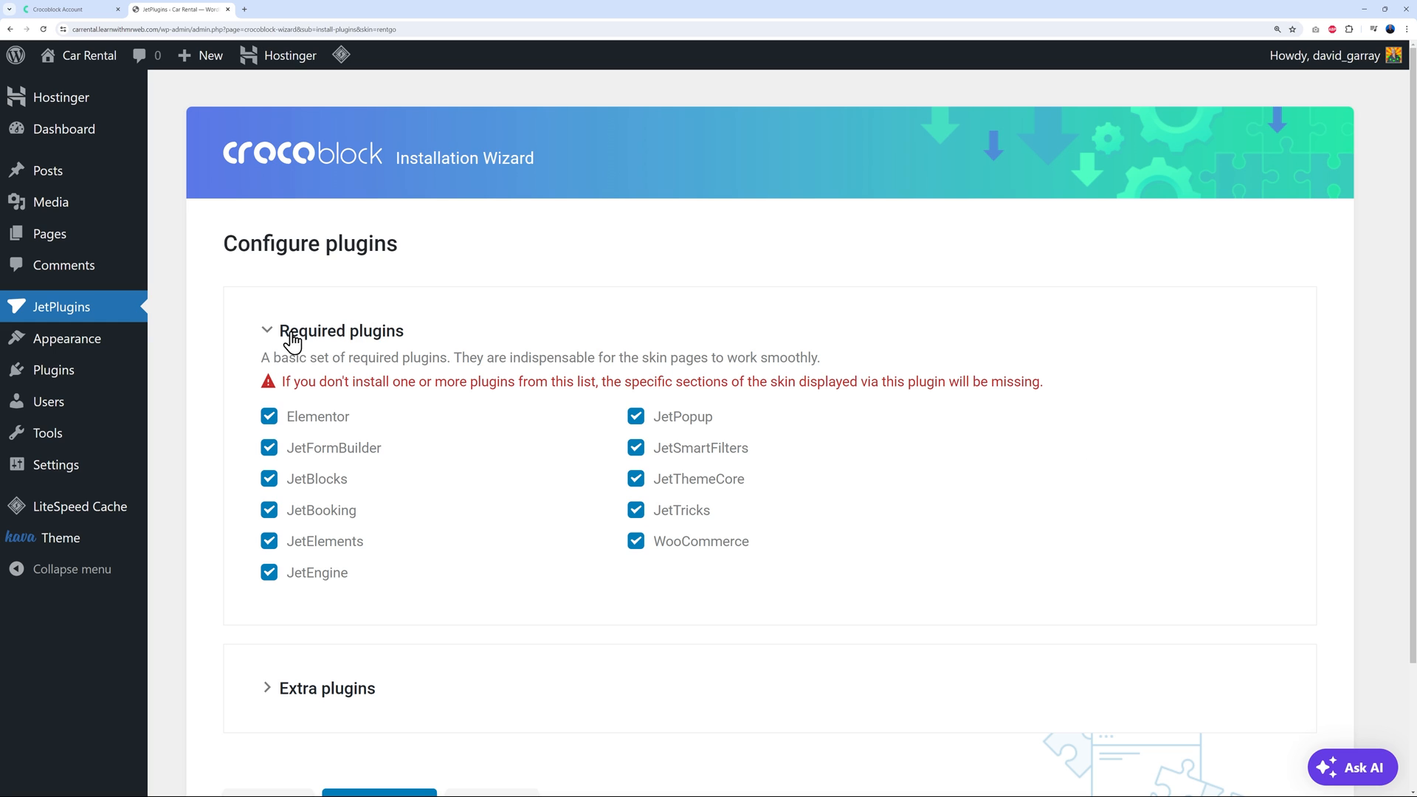
scroll(603, 507, down, 2)
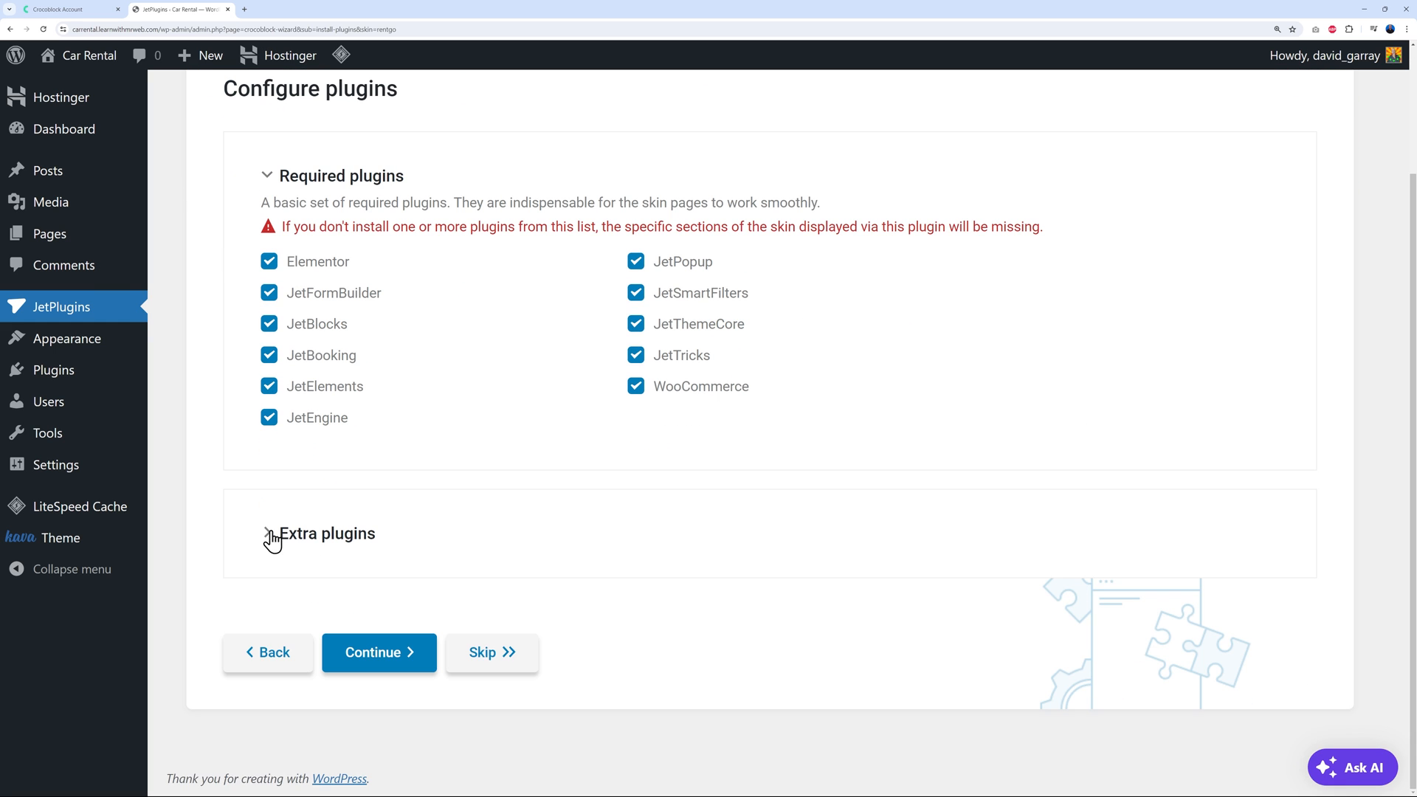
click(268, 536)
scroll(553, 538, down, 4)
scroll(552, 539, down, 1)
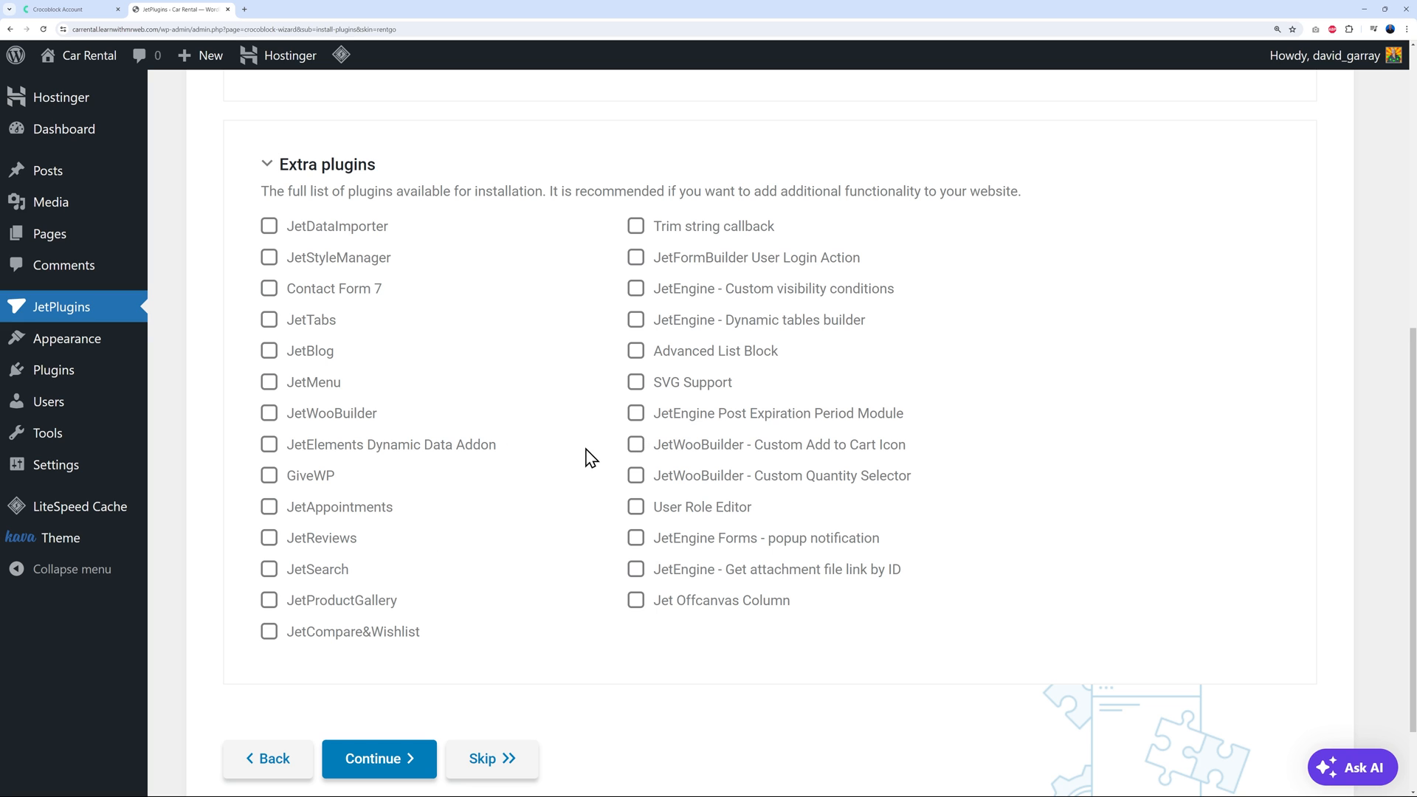
scroll(585, 452, up, 2)
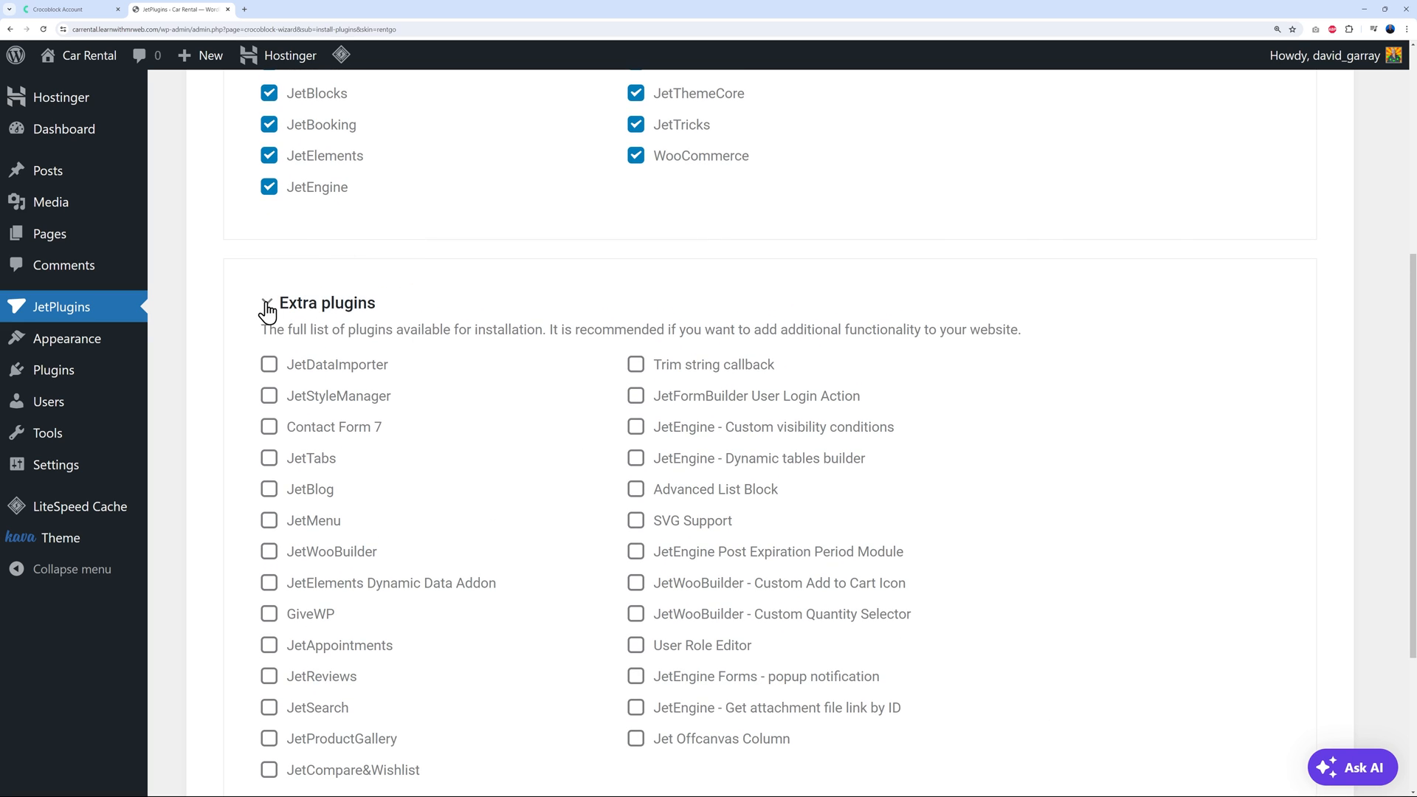
click(267, 302)
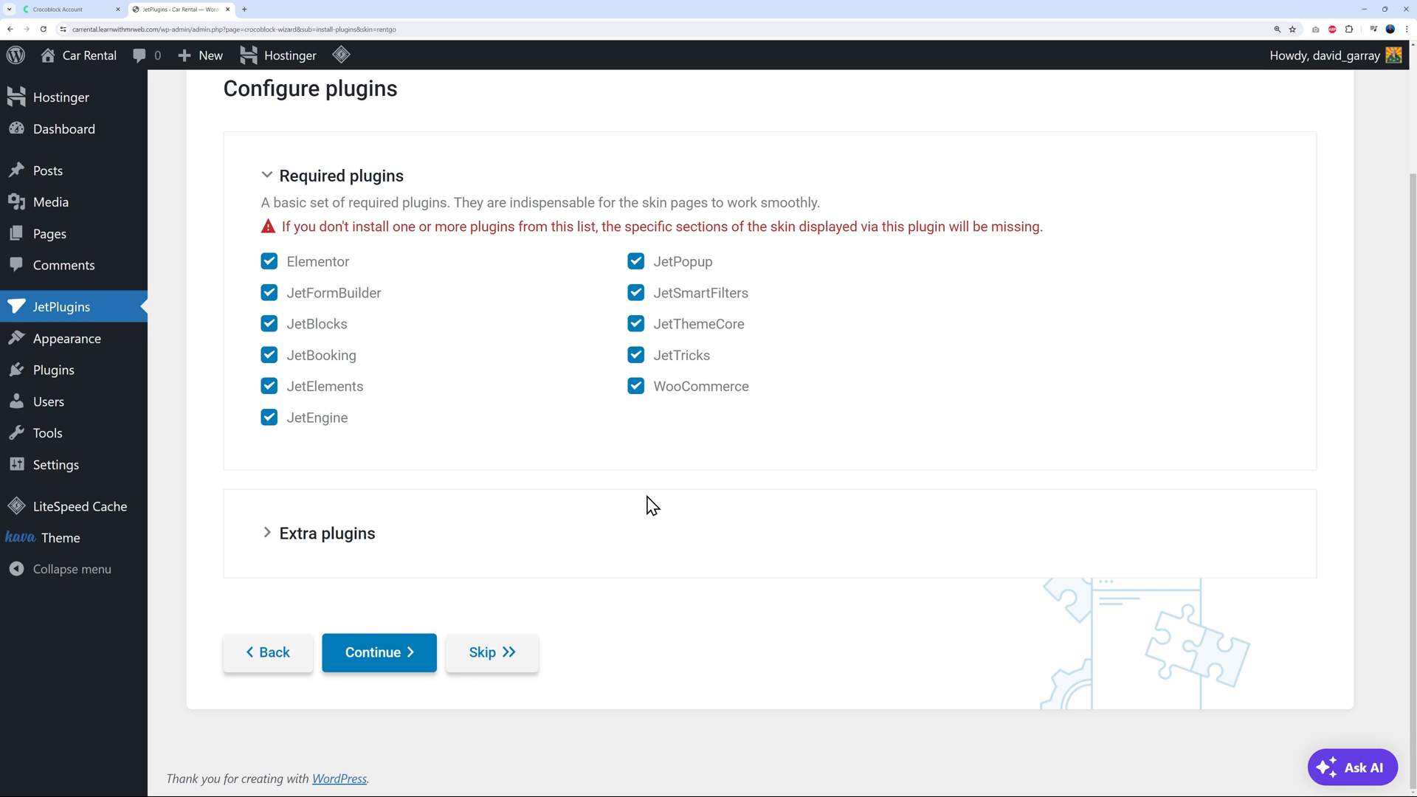
click(398, 653)
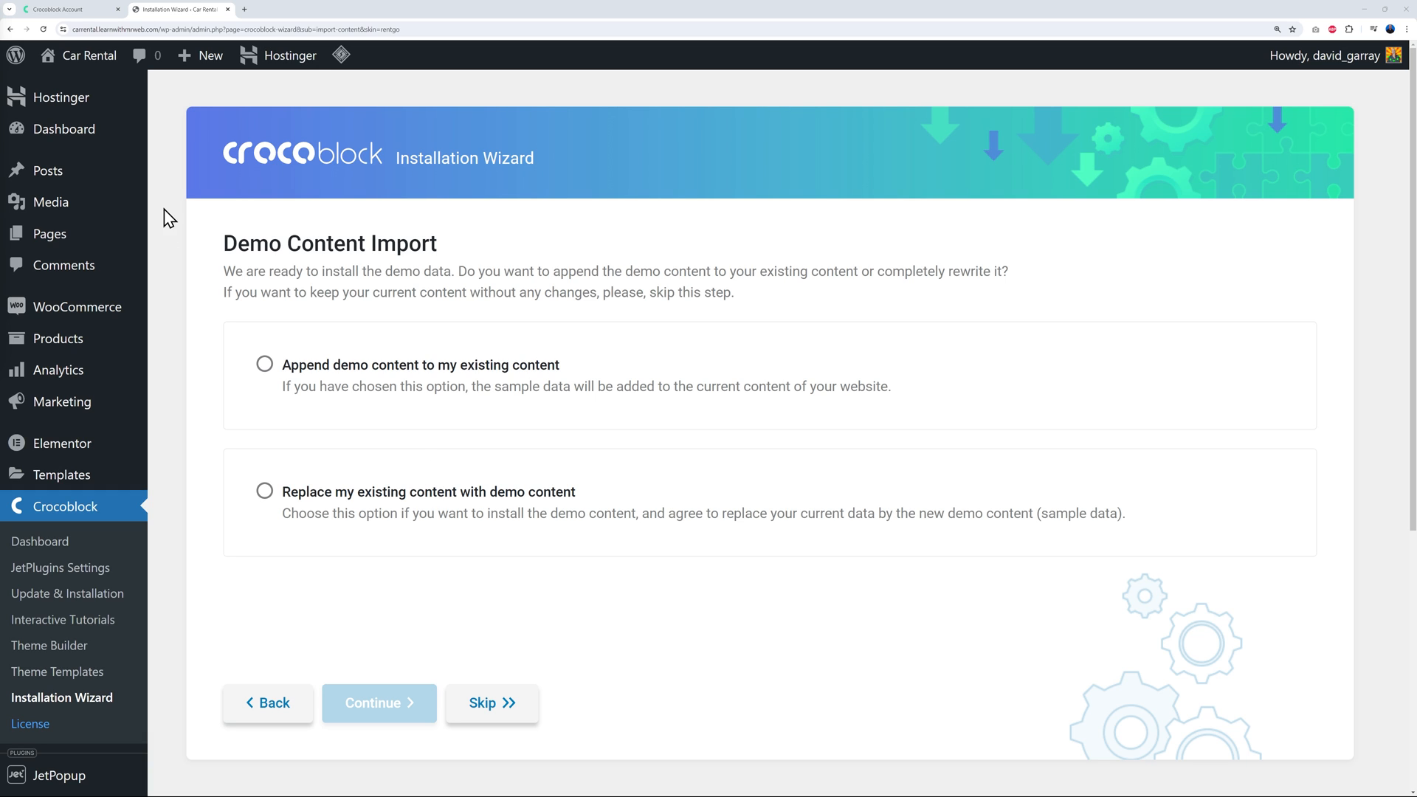
Import the RentGo demo content appended to existing content and continue once it reaches 100%
click(264, 365)
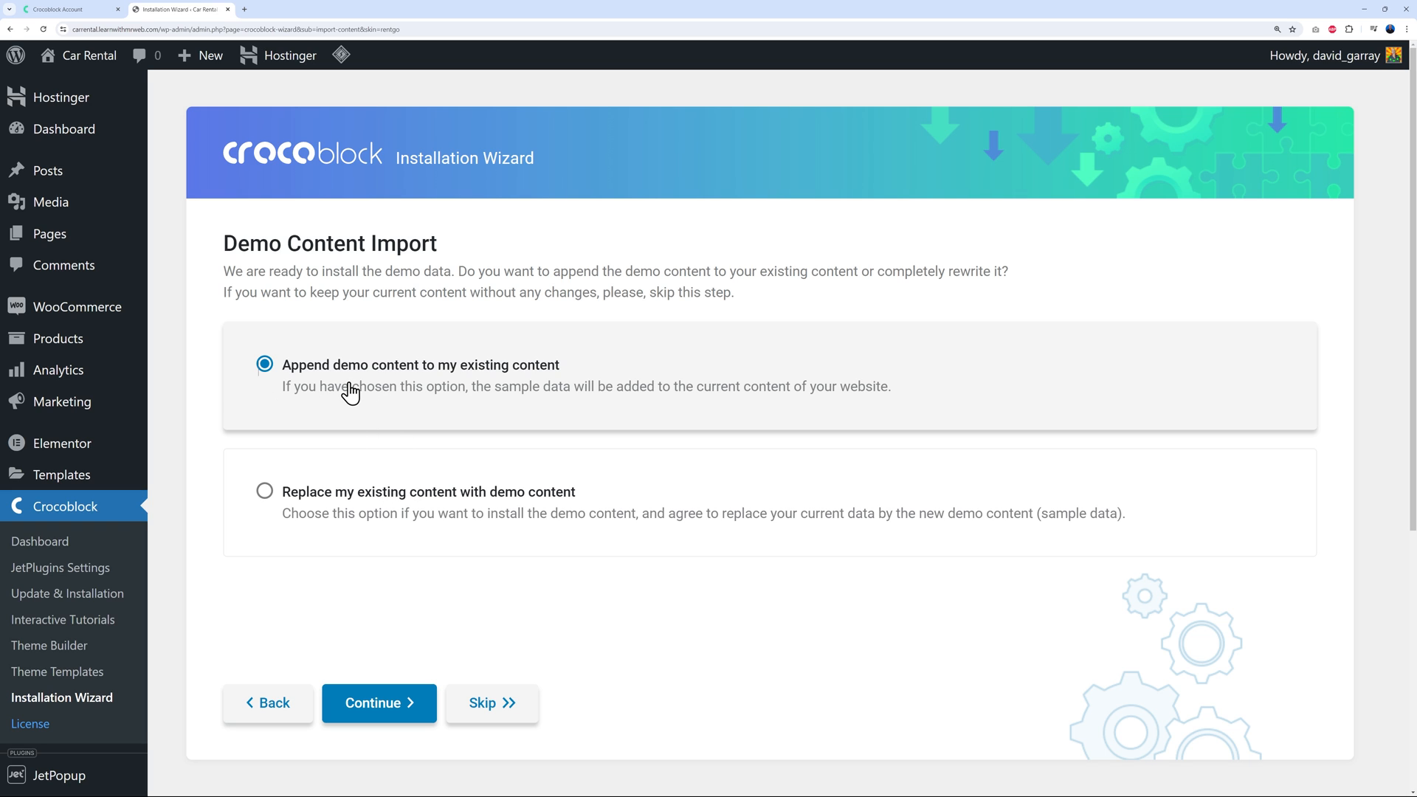
click(374, 712)
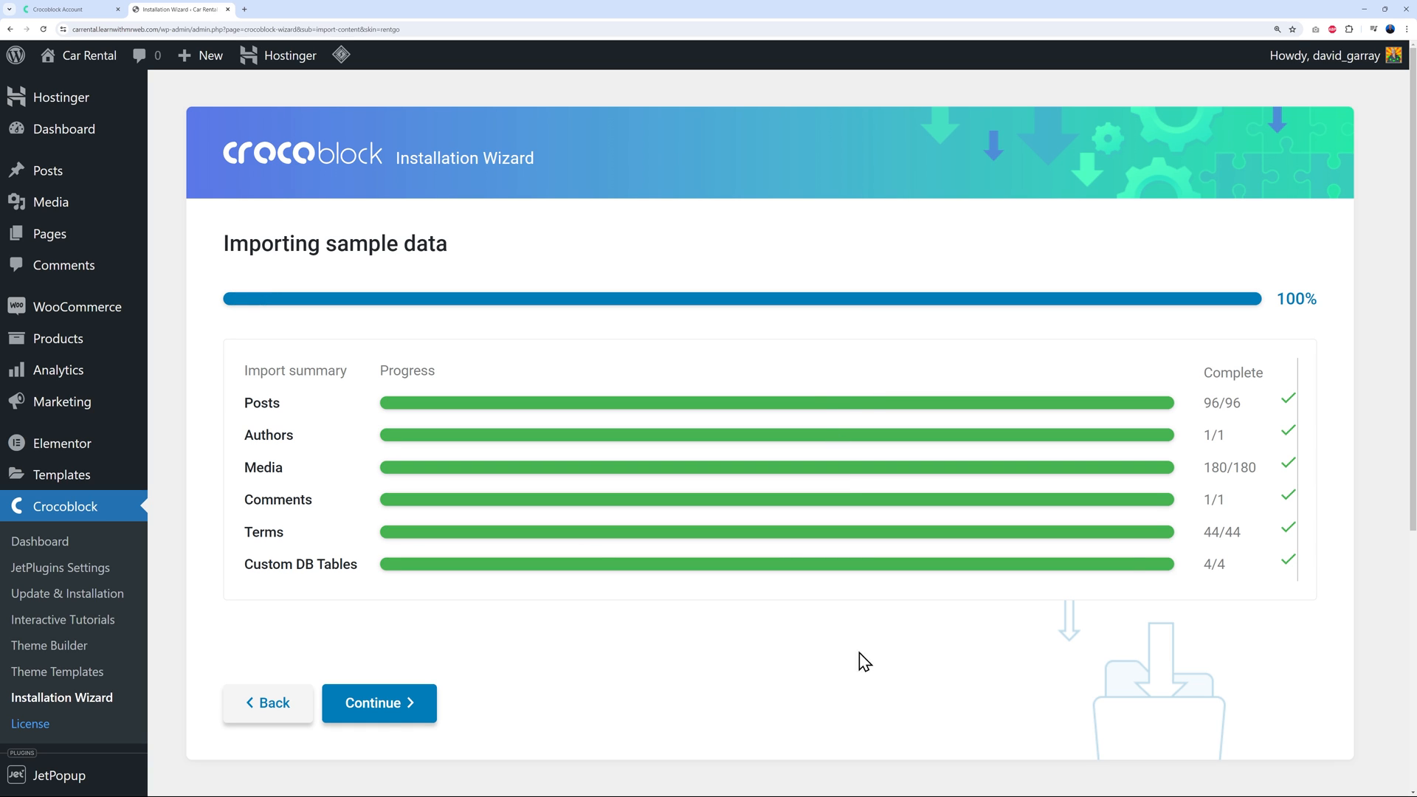
click(391, 714)
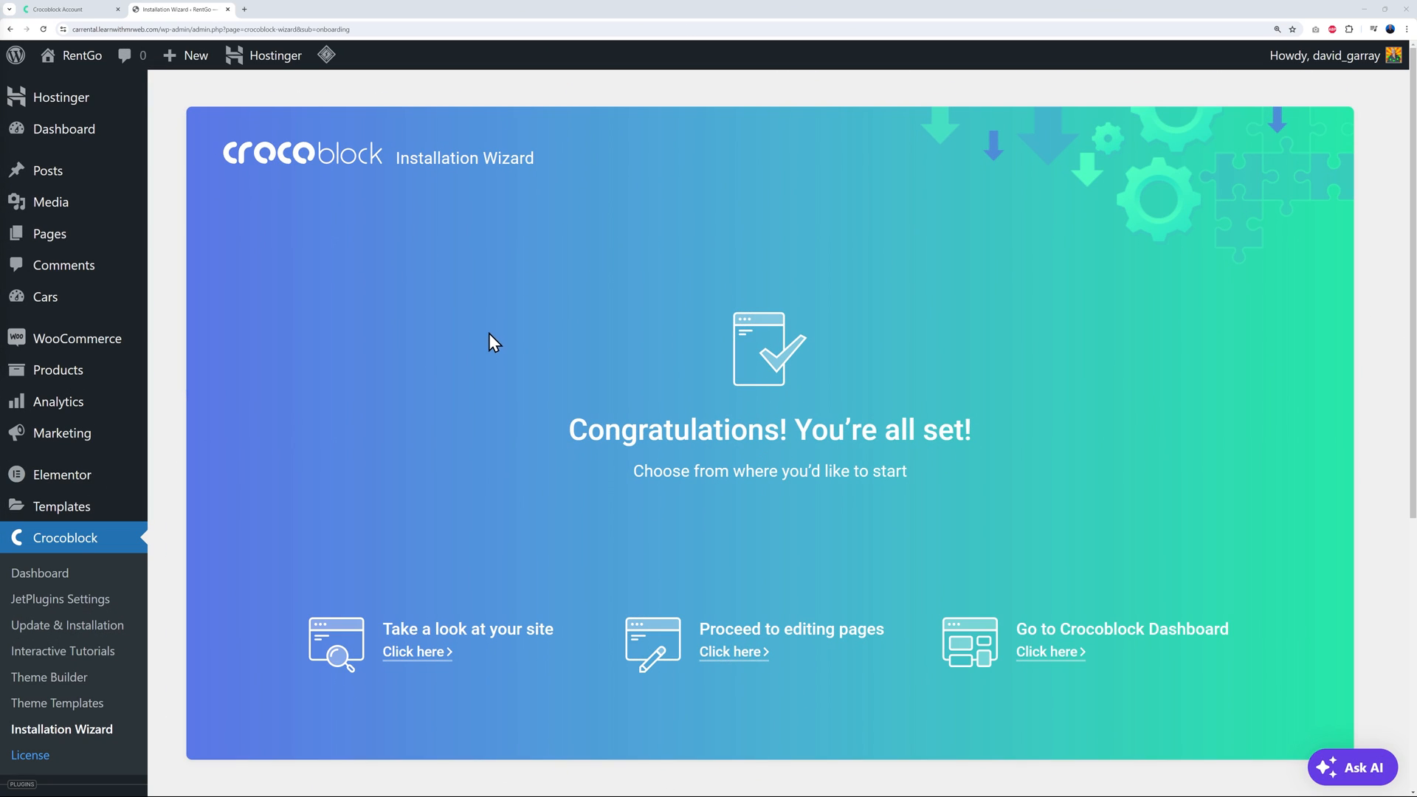
Open the RentGo homepage in a new tab, browse its rental car listings, and return to the wizard
mouse_move(83, 65)
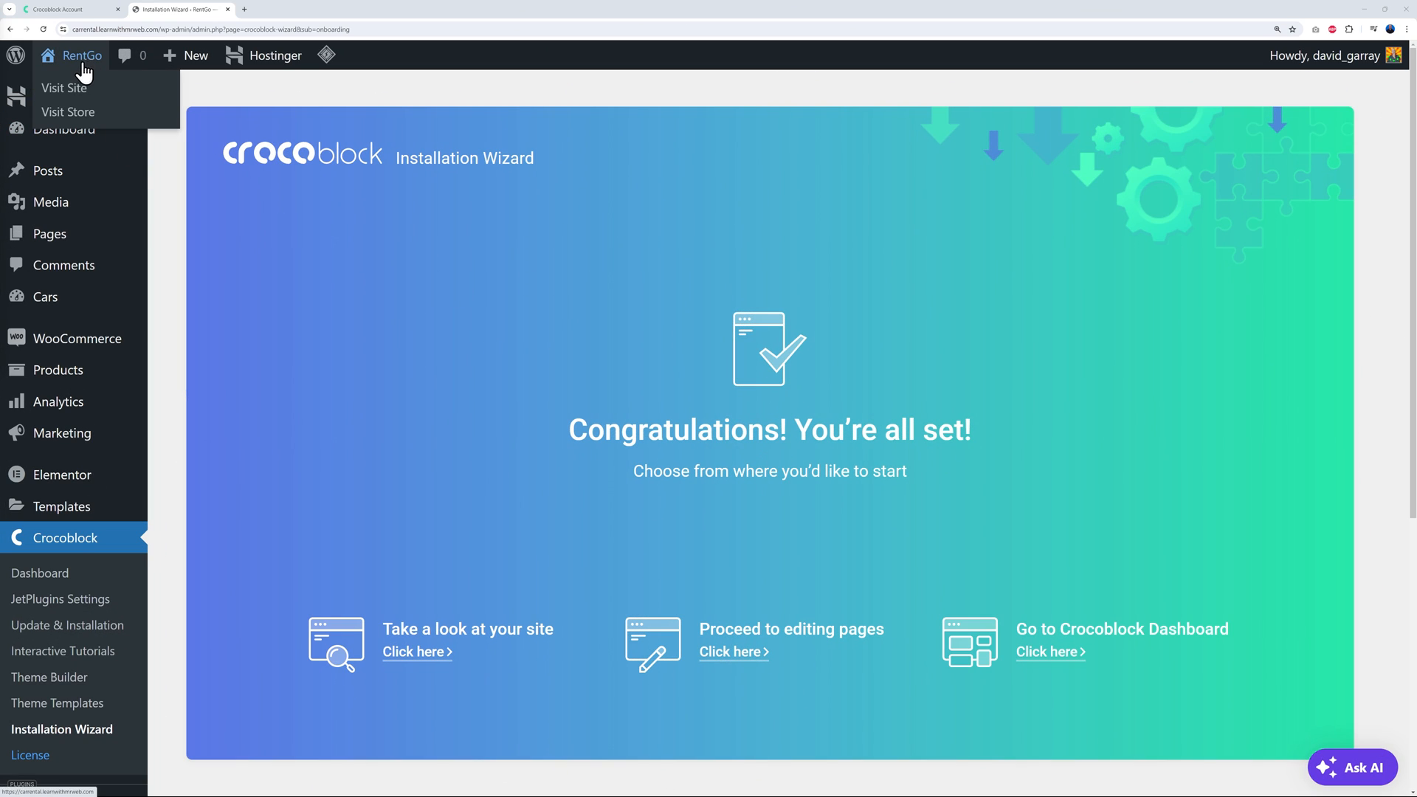
right_click(78, 89)
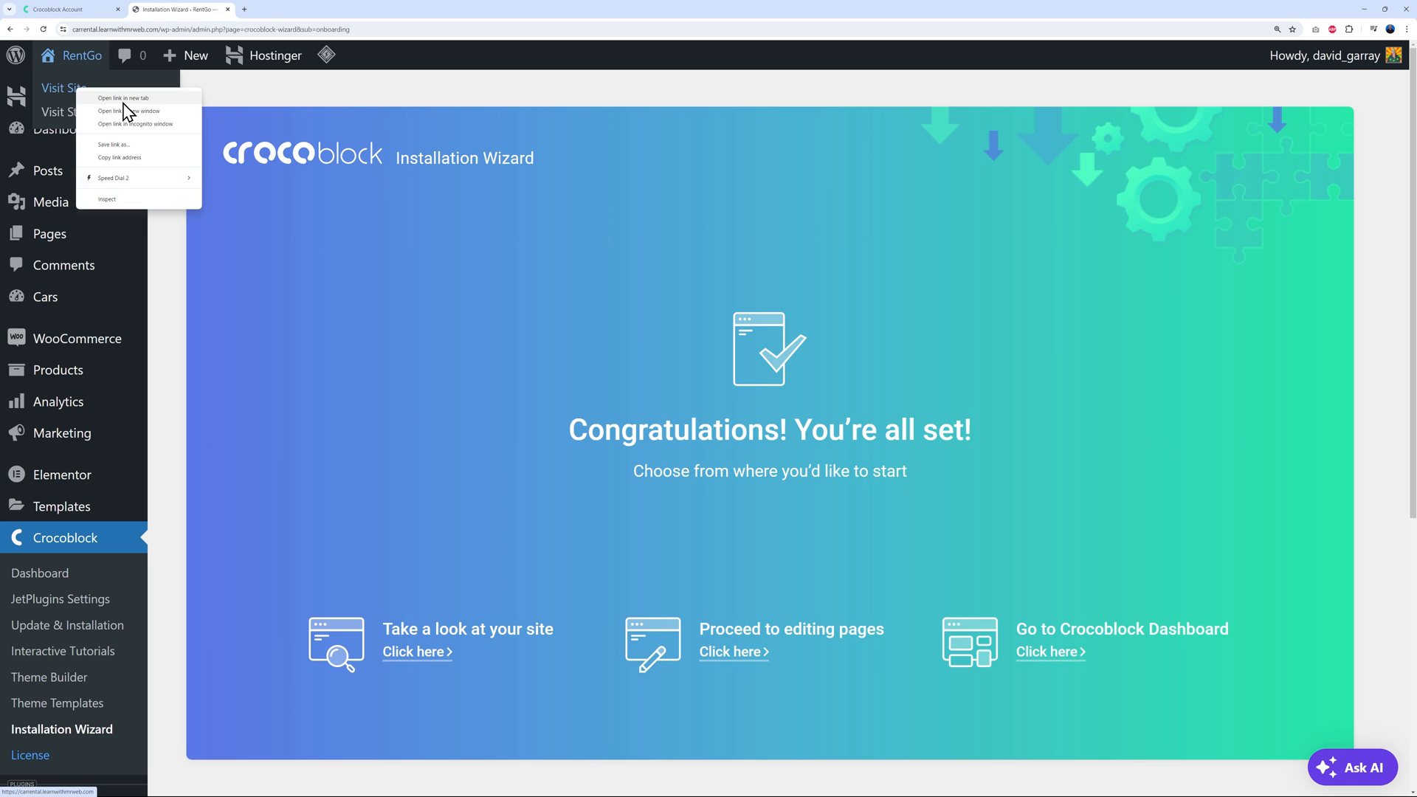
click(124, 101)
click(288, 11)
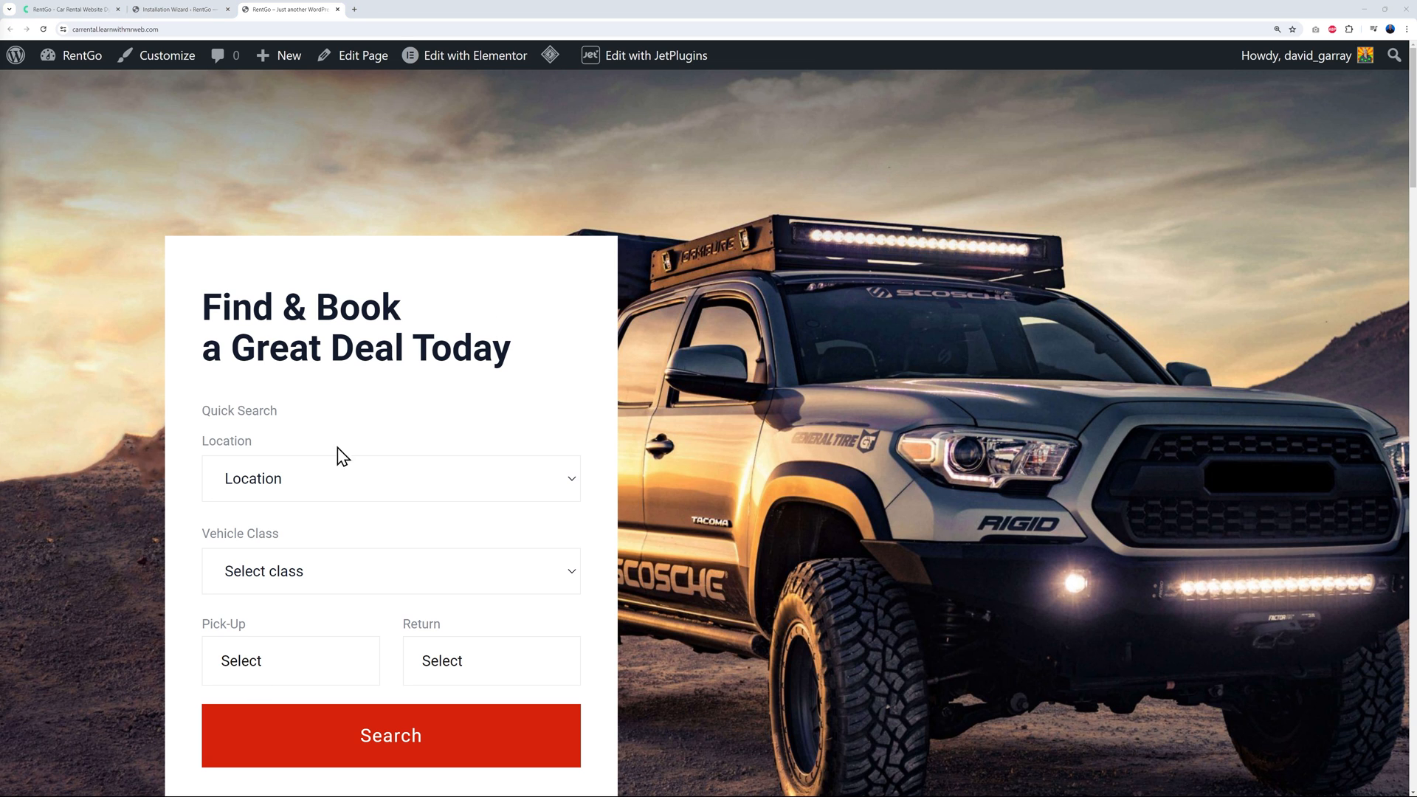
scroll(799, 516, down, 10)
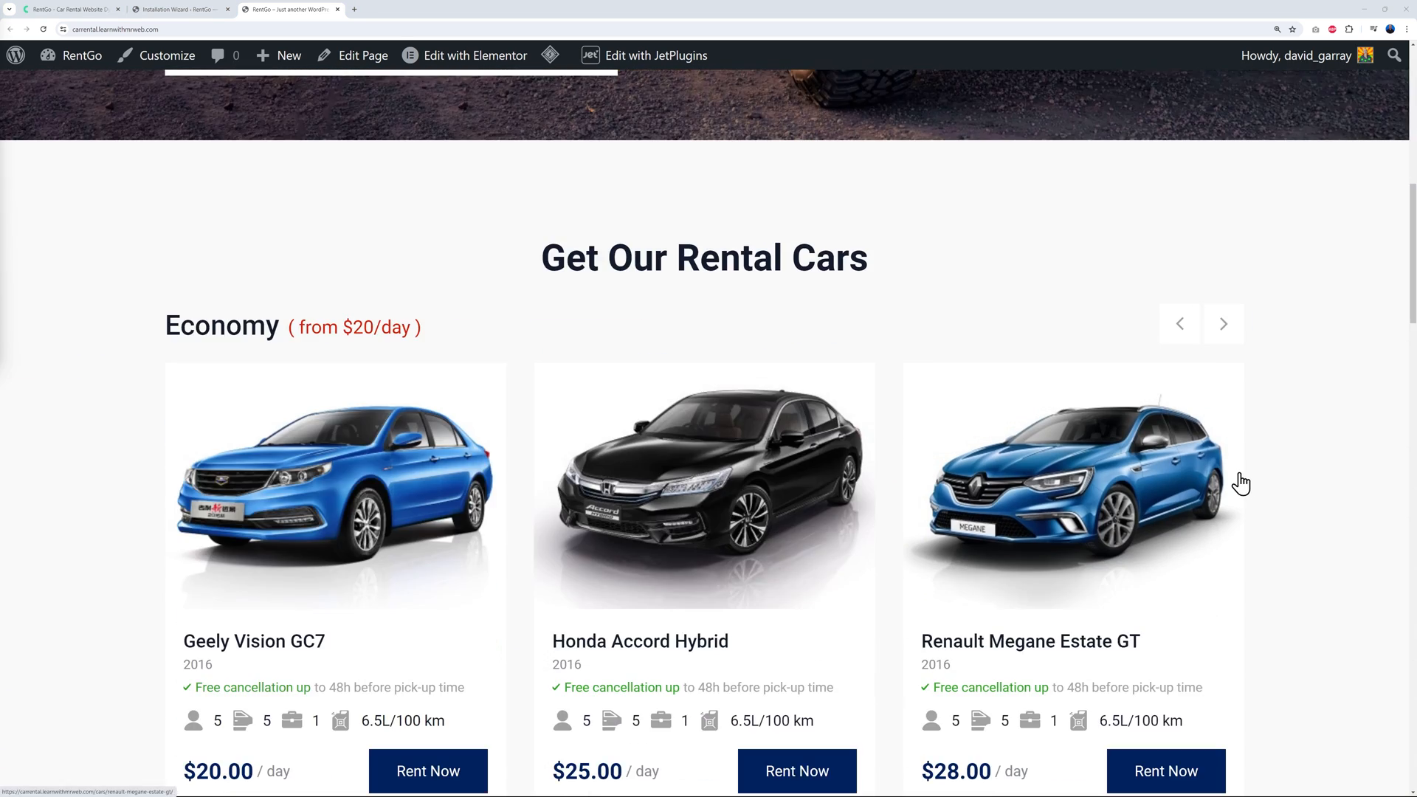
scroll(1238, 467, down, 12)
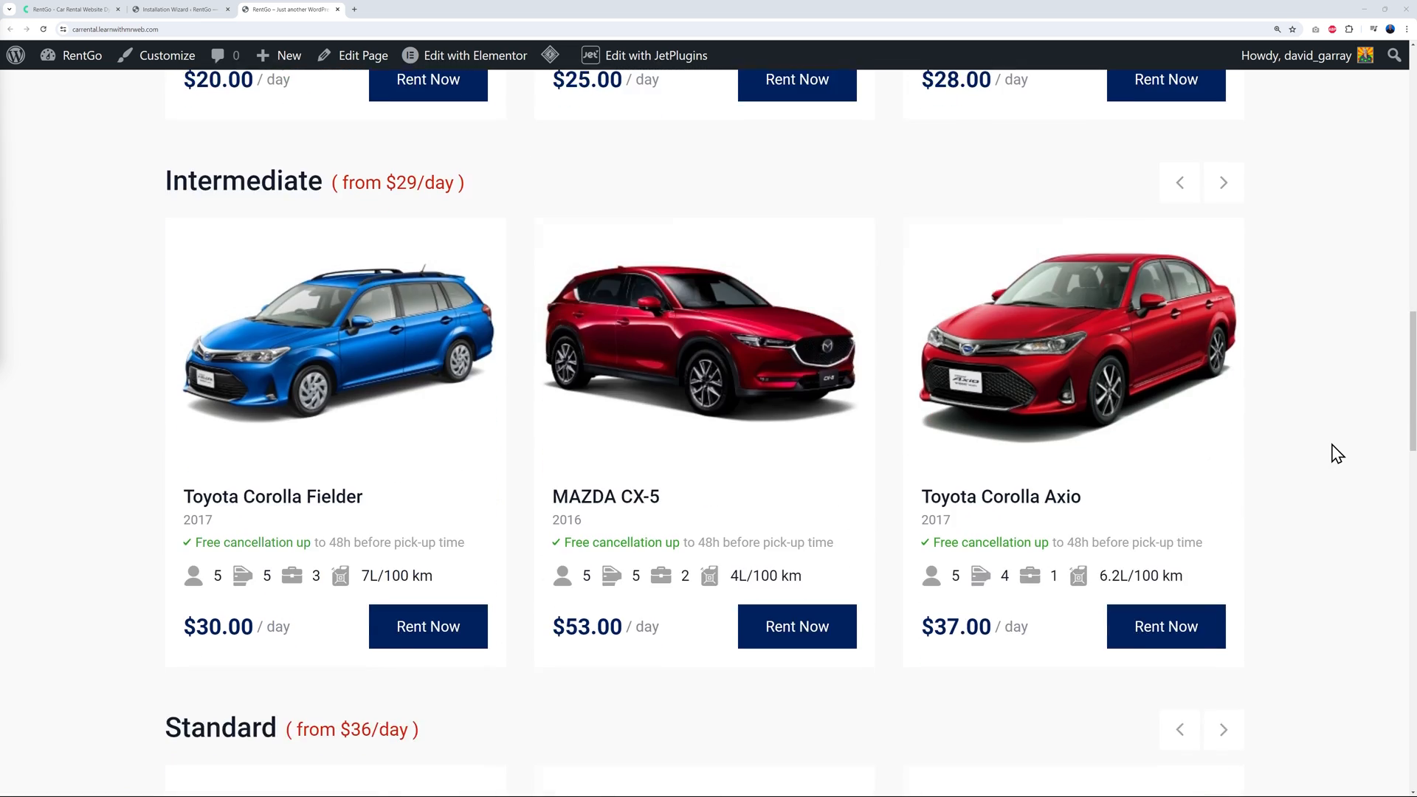
scroll(1336, 441, down, 12)
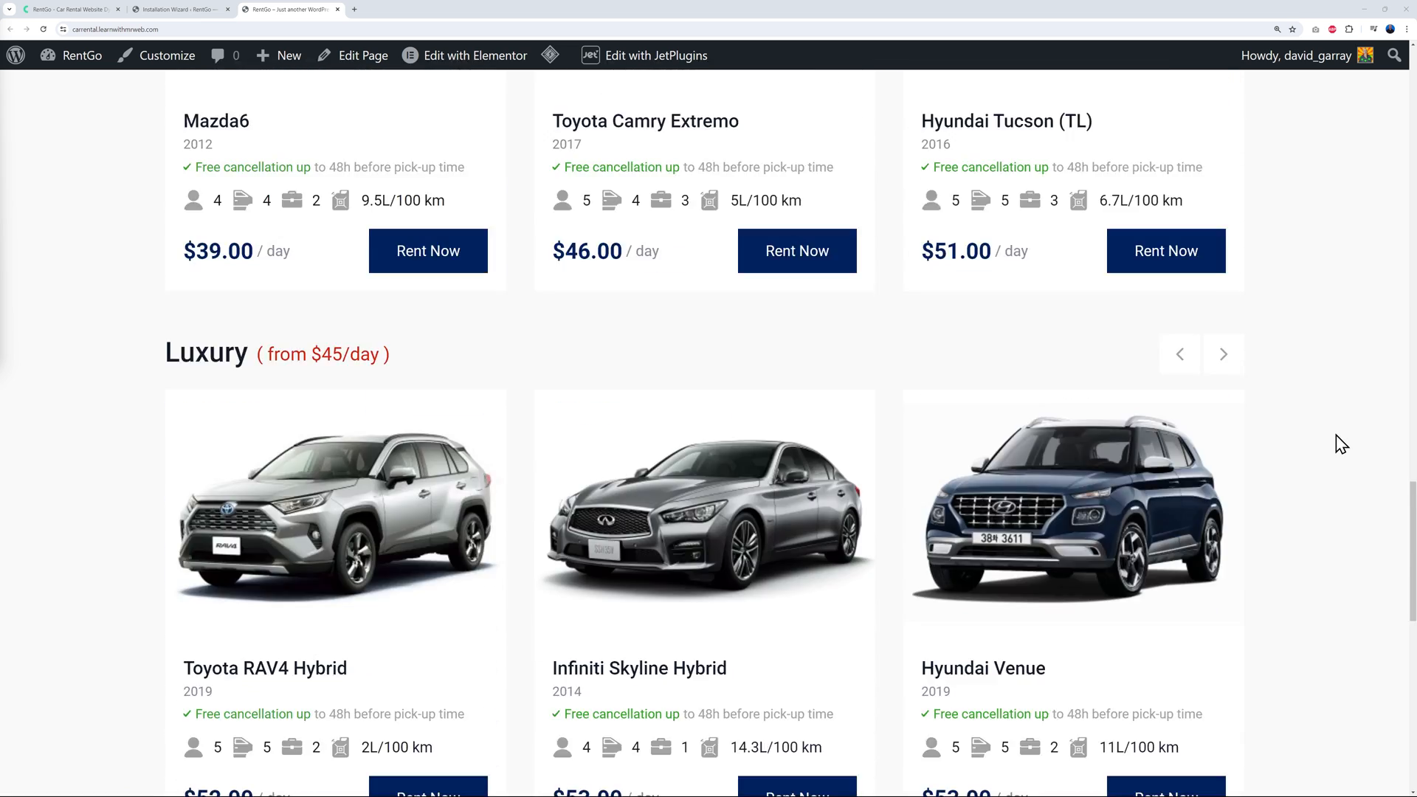
scroll(1344, 447, down, 3)
scroll(1340, 441, down, 3)
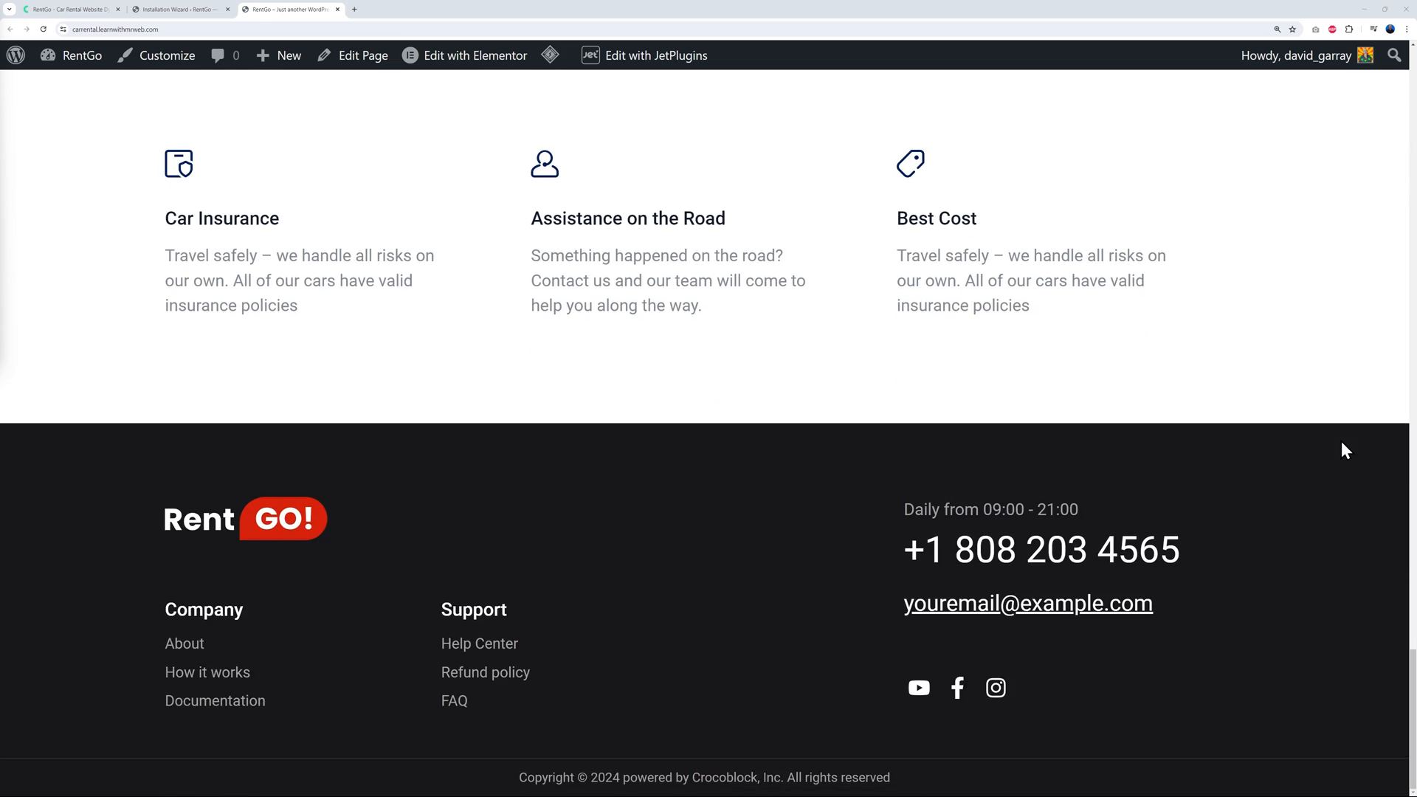
scroll(1340, 441, up, 20)
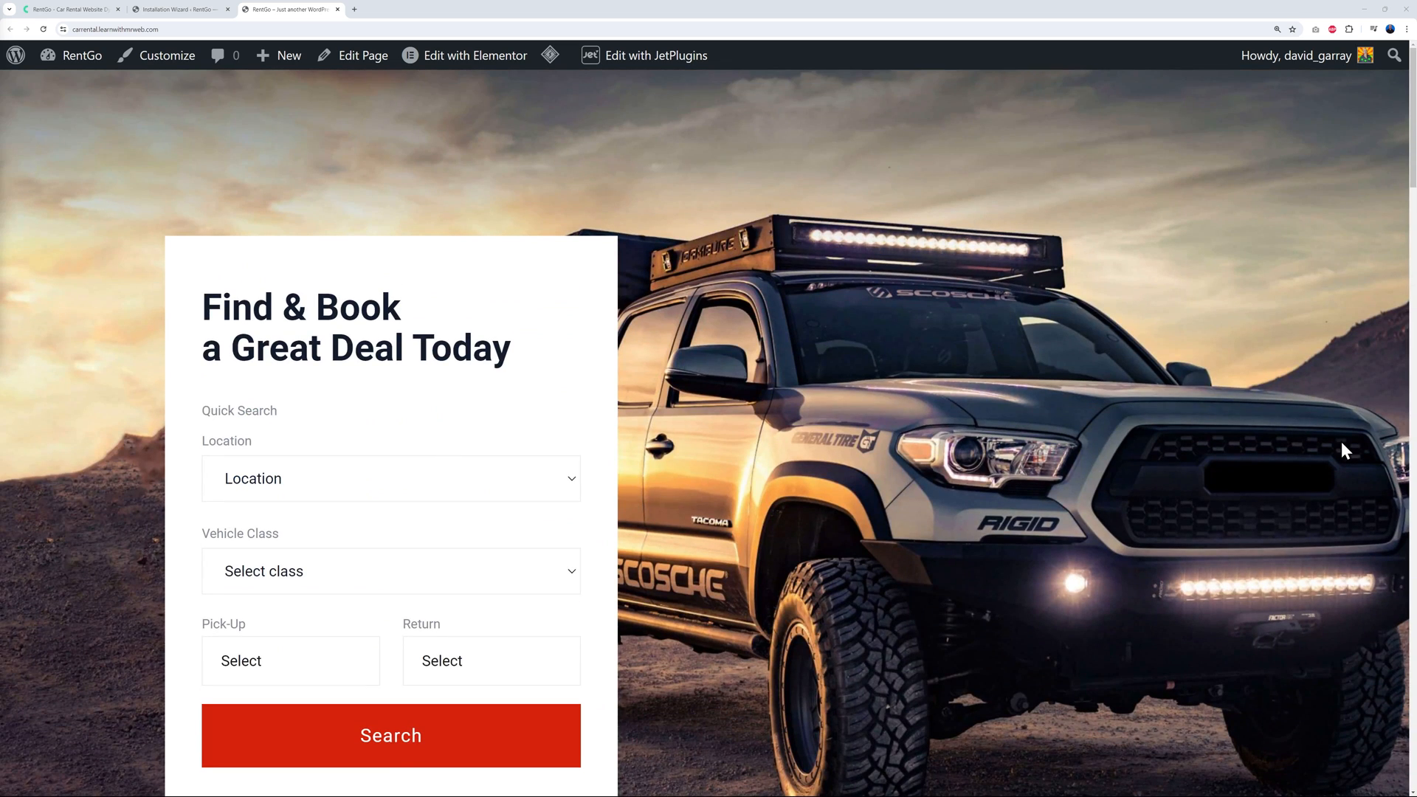
click(206, 10)
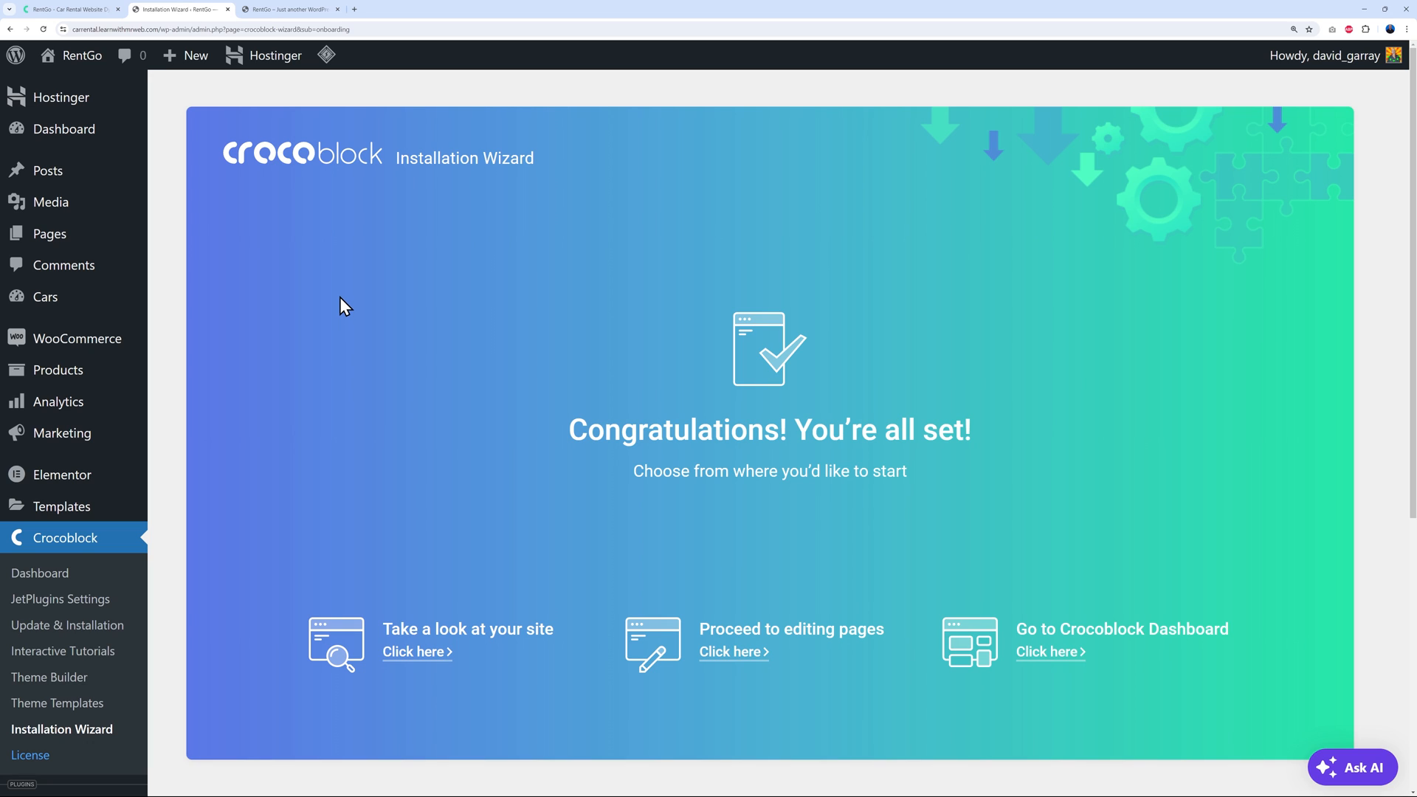
Open the Cars post type from JetEngine > Post Types for editing
mouse_move(56, 302)
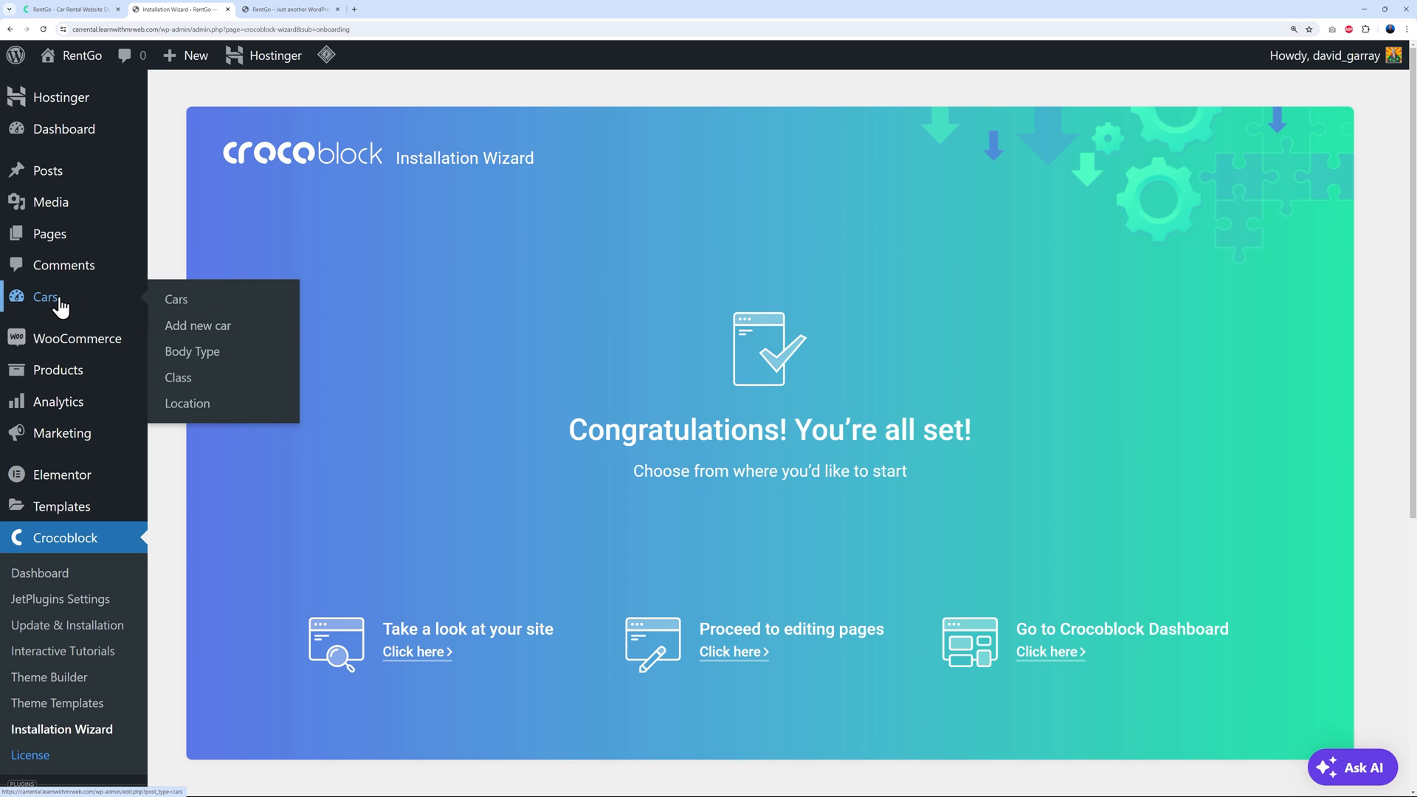
scroll(347, 502, down, 4)
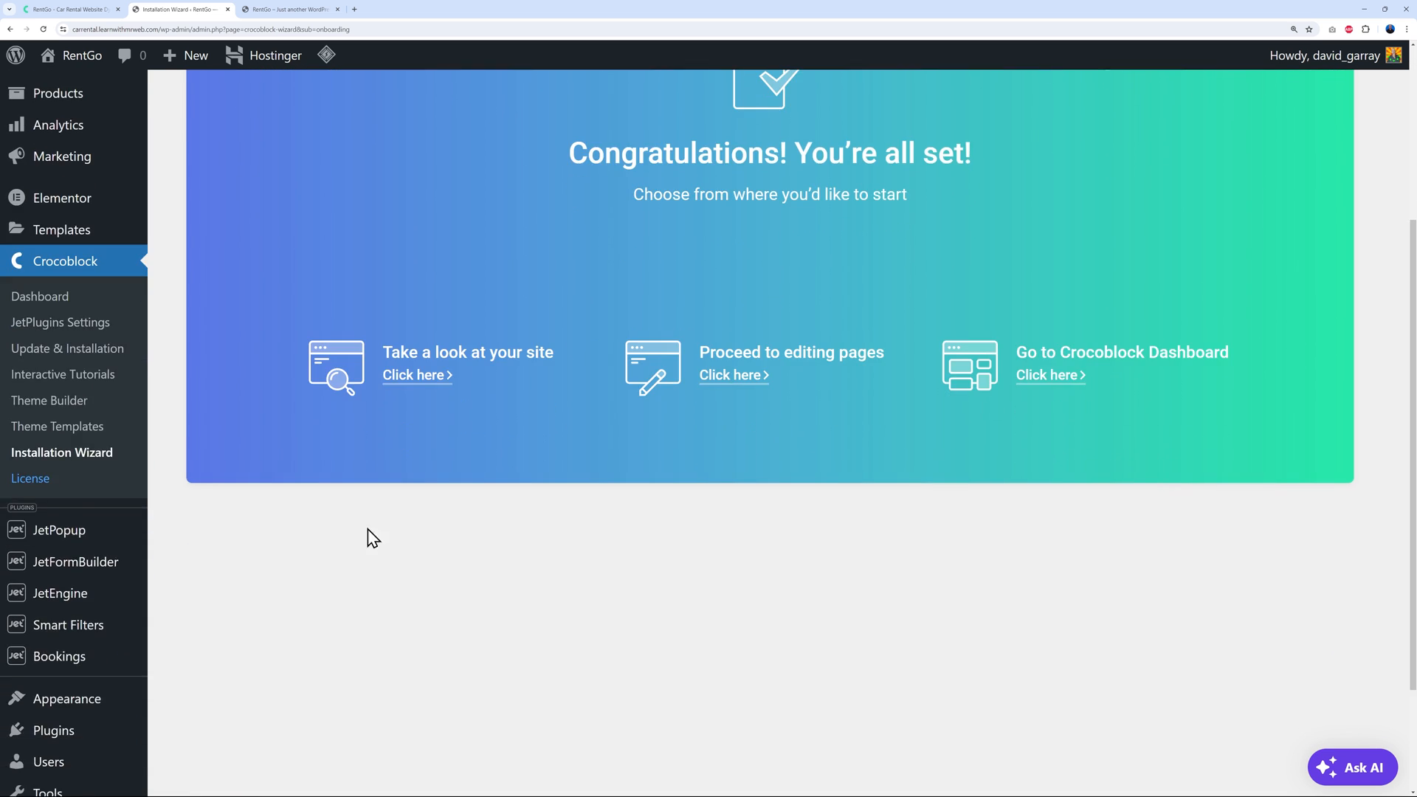
scroll(373, 538, down, 1)
mouse_move(63, 507)
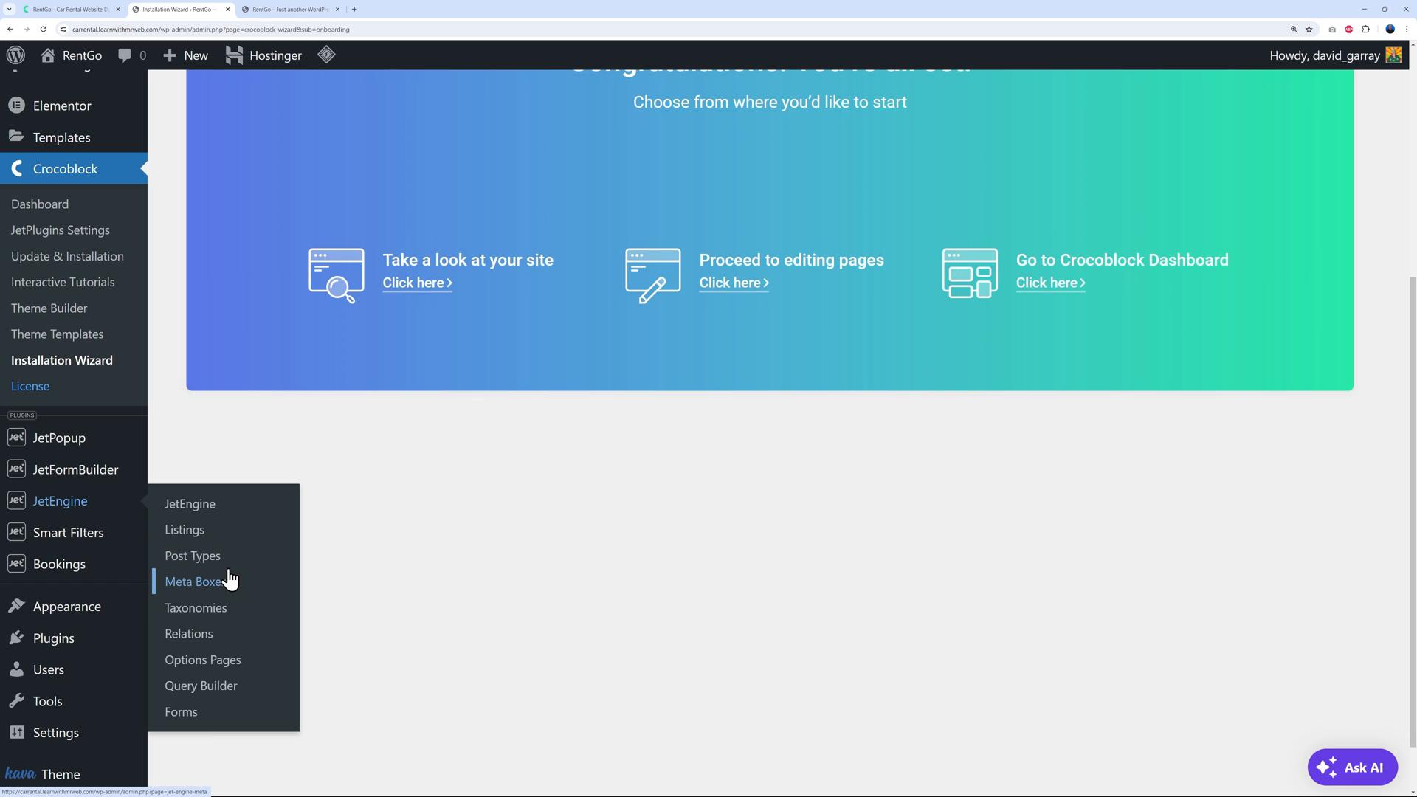
scroll(267, 409, up, 4)
scroll(266, 409, up, 1)
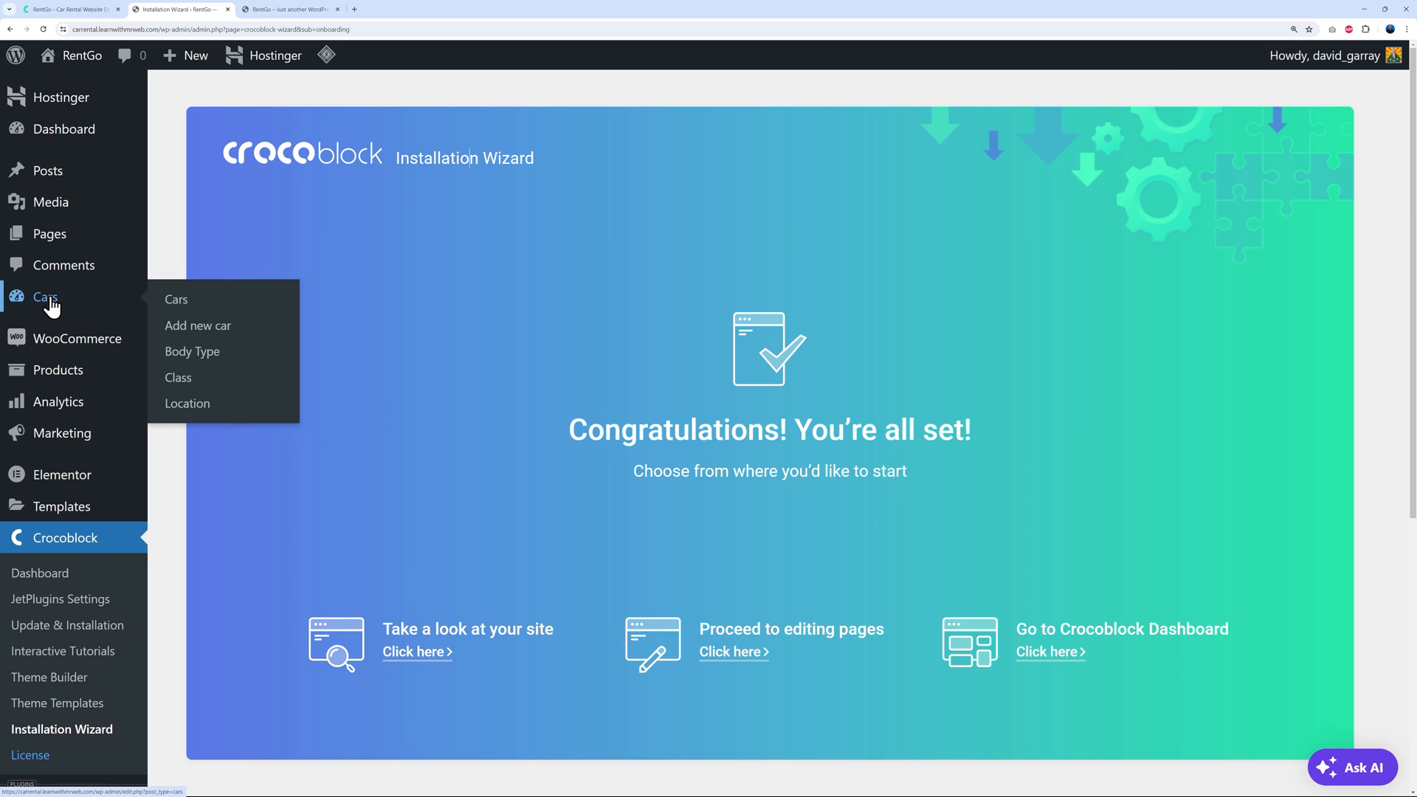
scroll(336, 488, down, 6)
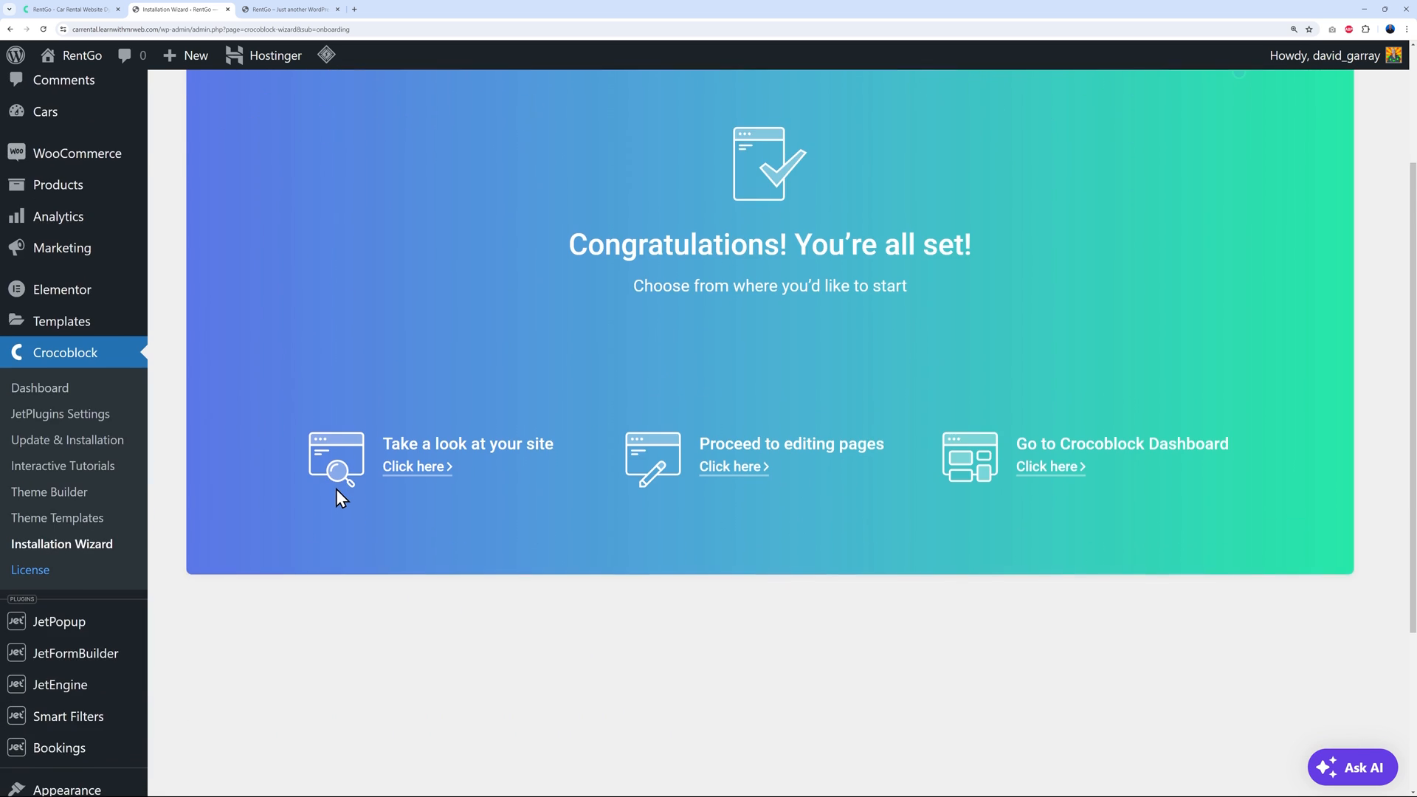
mouse_move(70, 464)
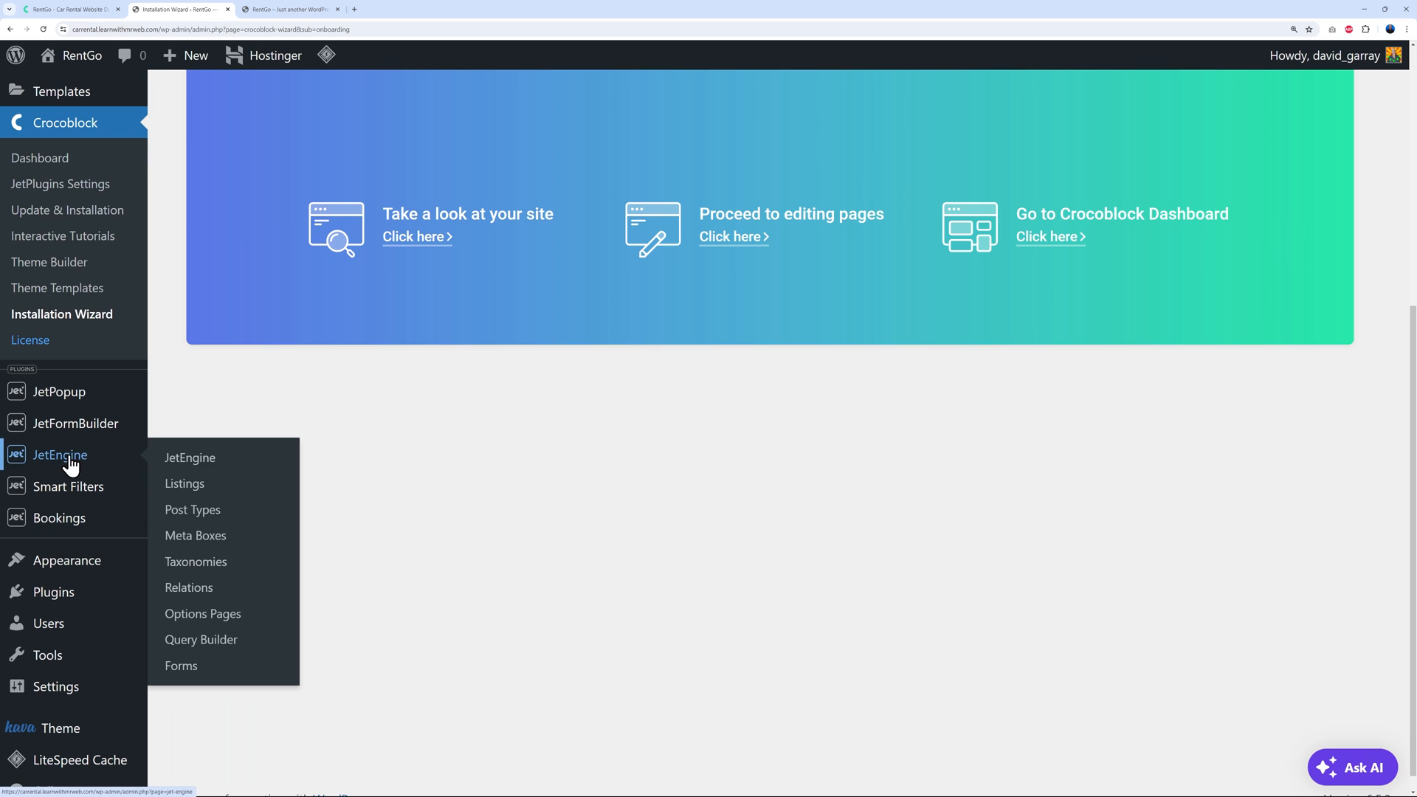
click(197, 517)
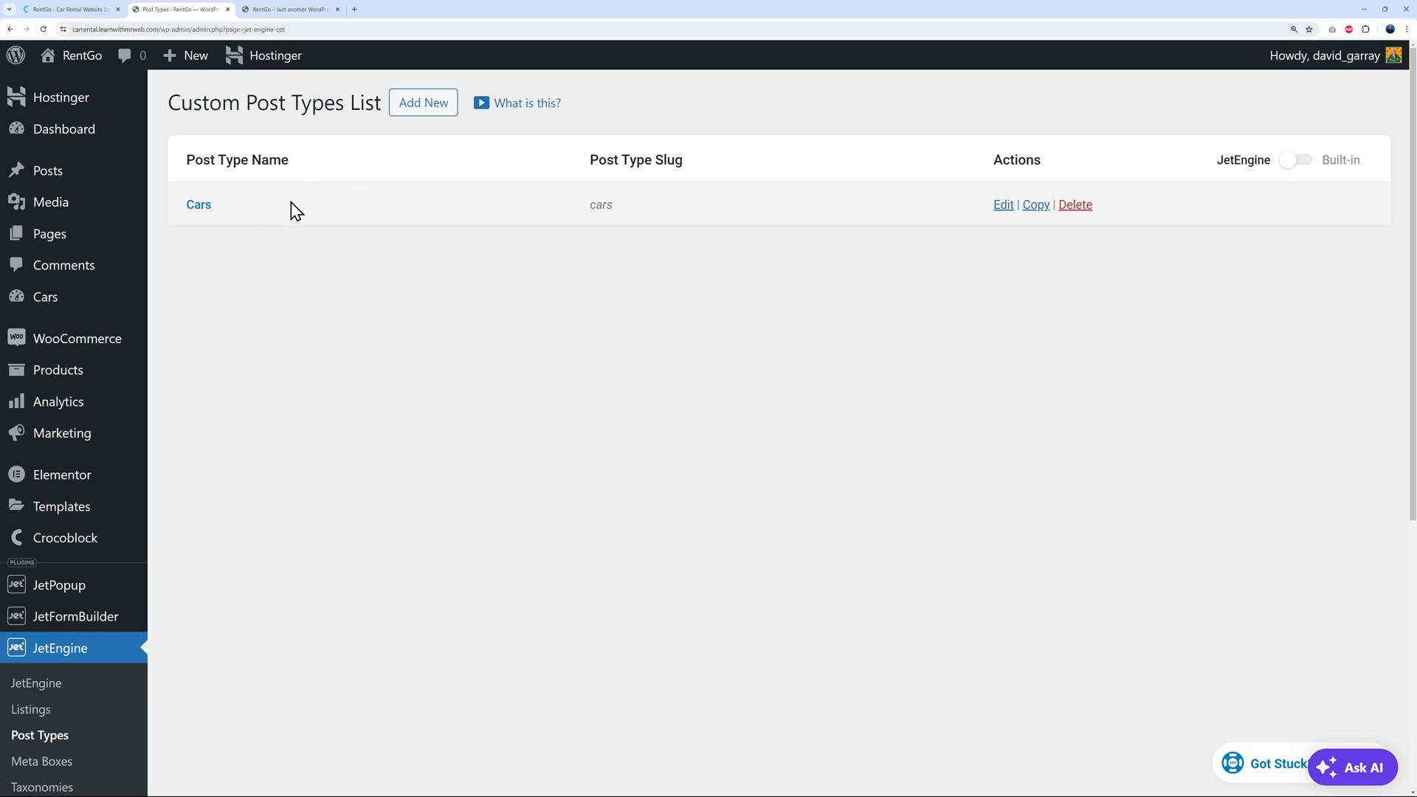
click(208, 212)
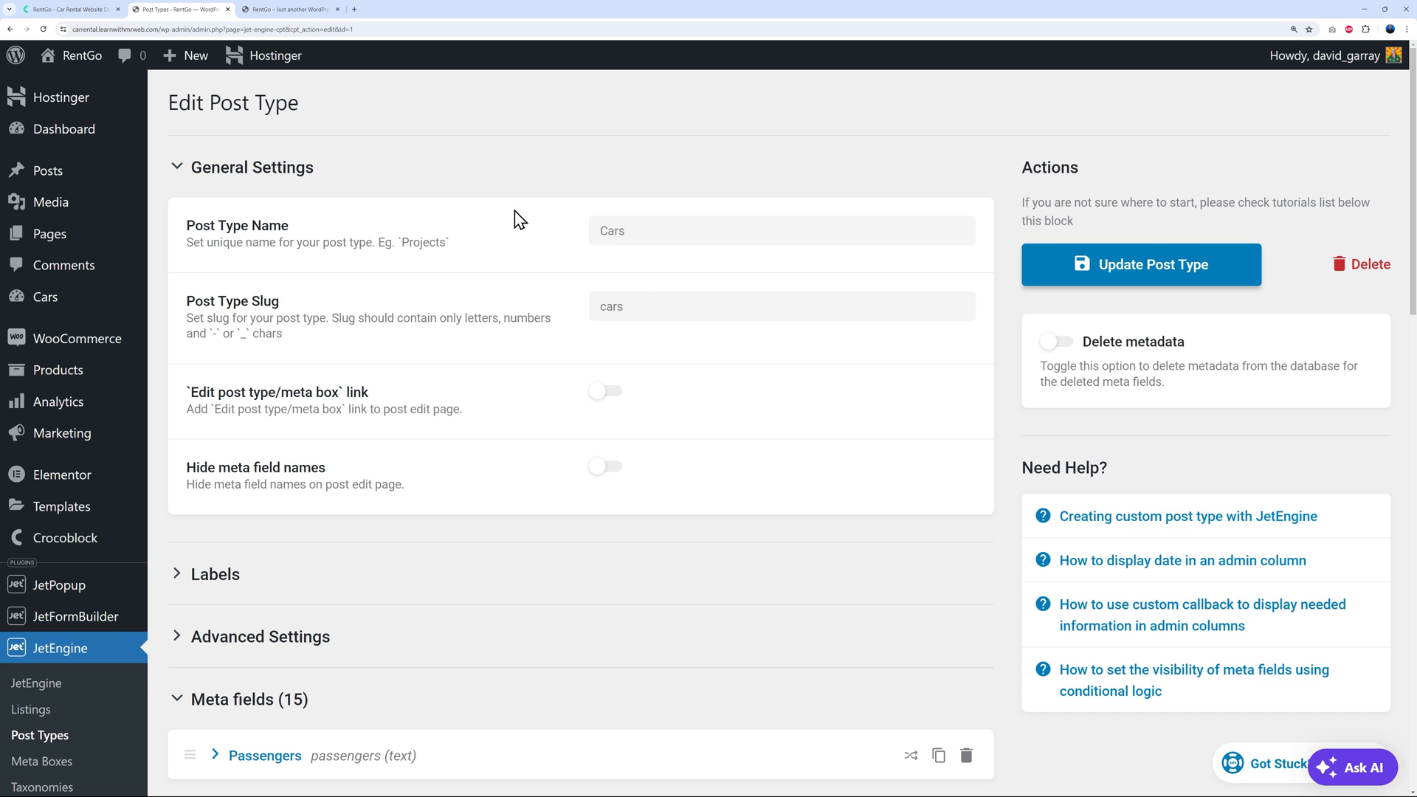
View the Geely Vision GC7 car's detail page on the front-end site
click(288, 11)
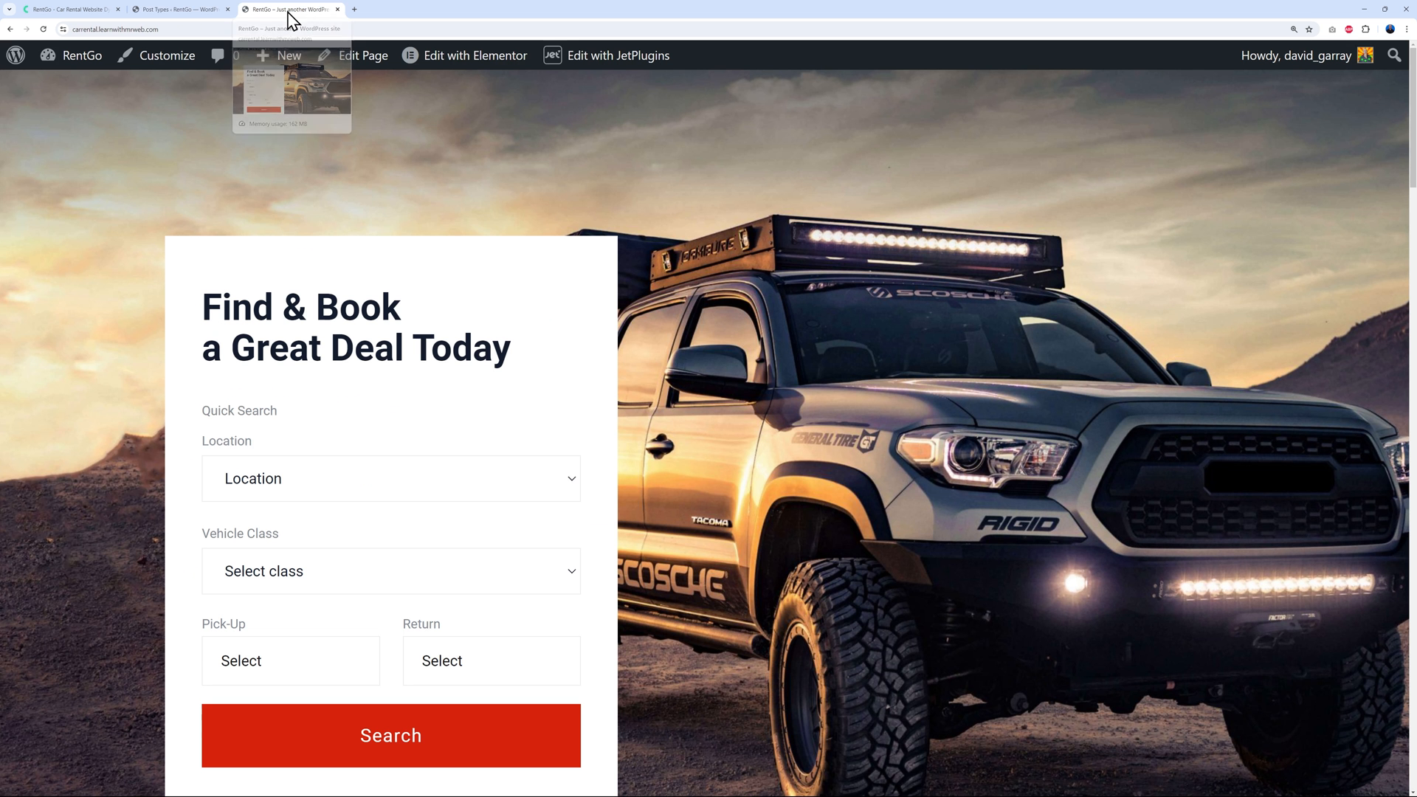
scroll(701, 380, down, 10)
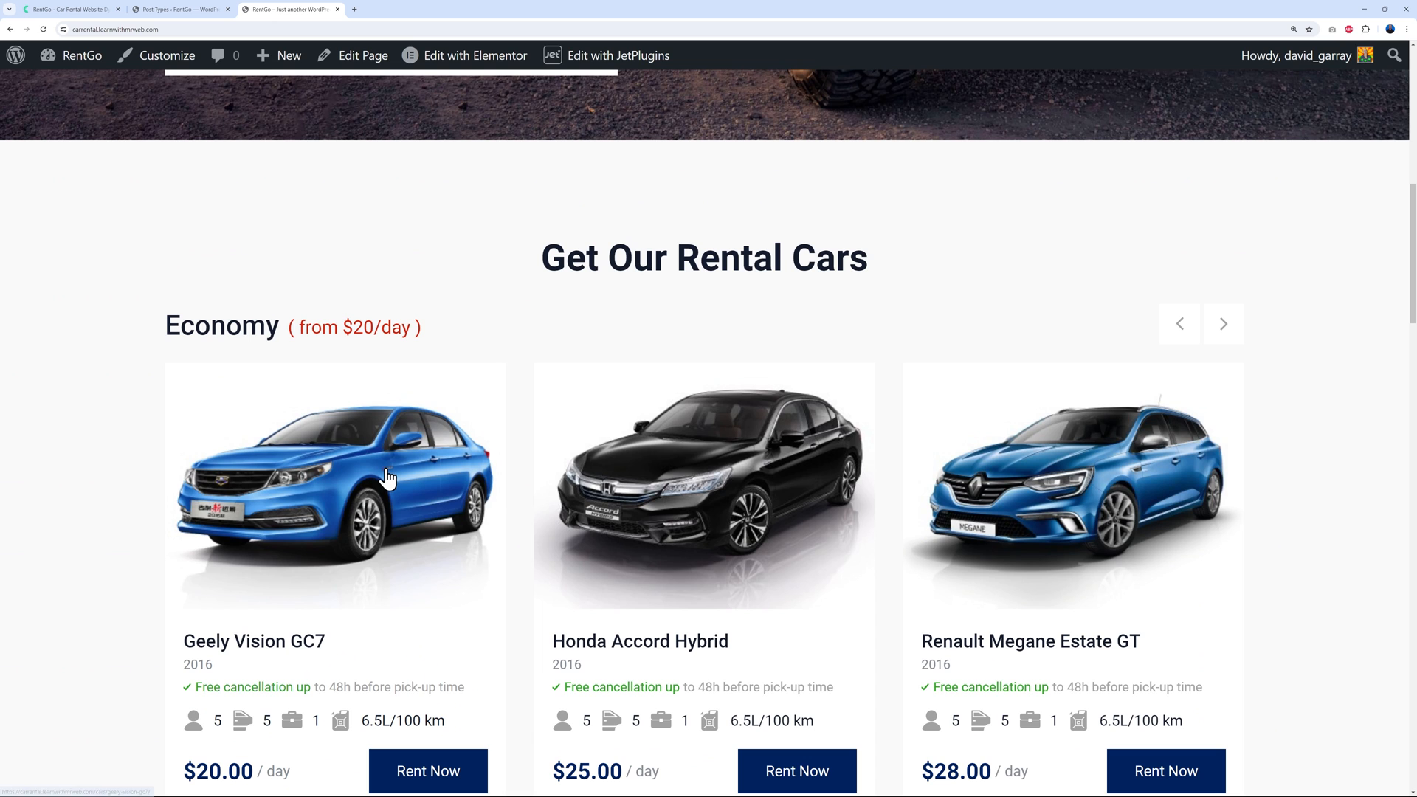
click(387, 479)
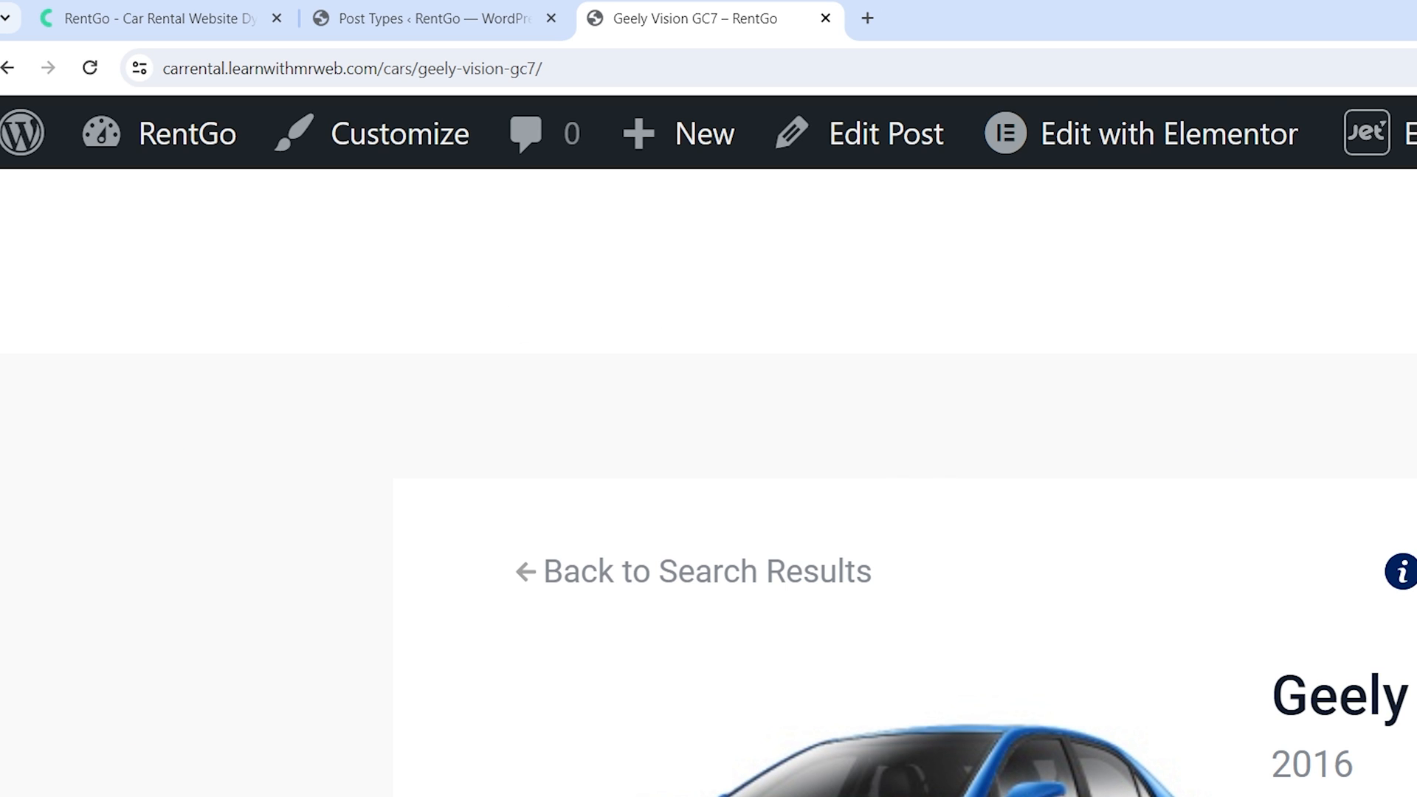
Review the Cars post type's 15 meta fields, such as Passengers, Year and Transmission
click(445, 20)
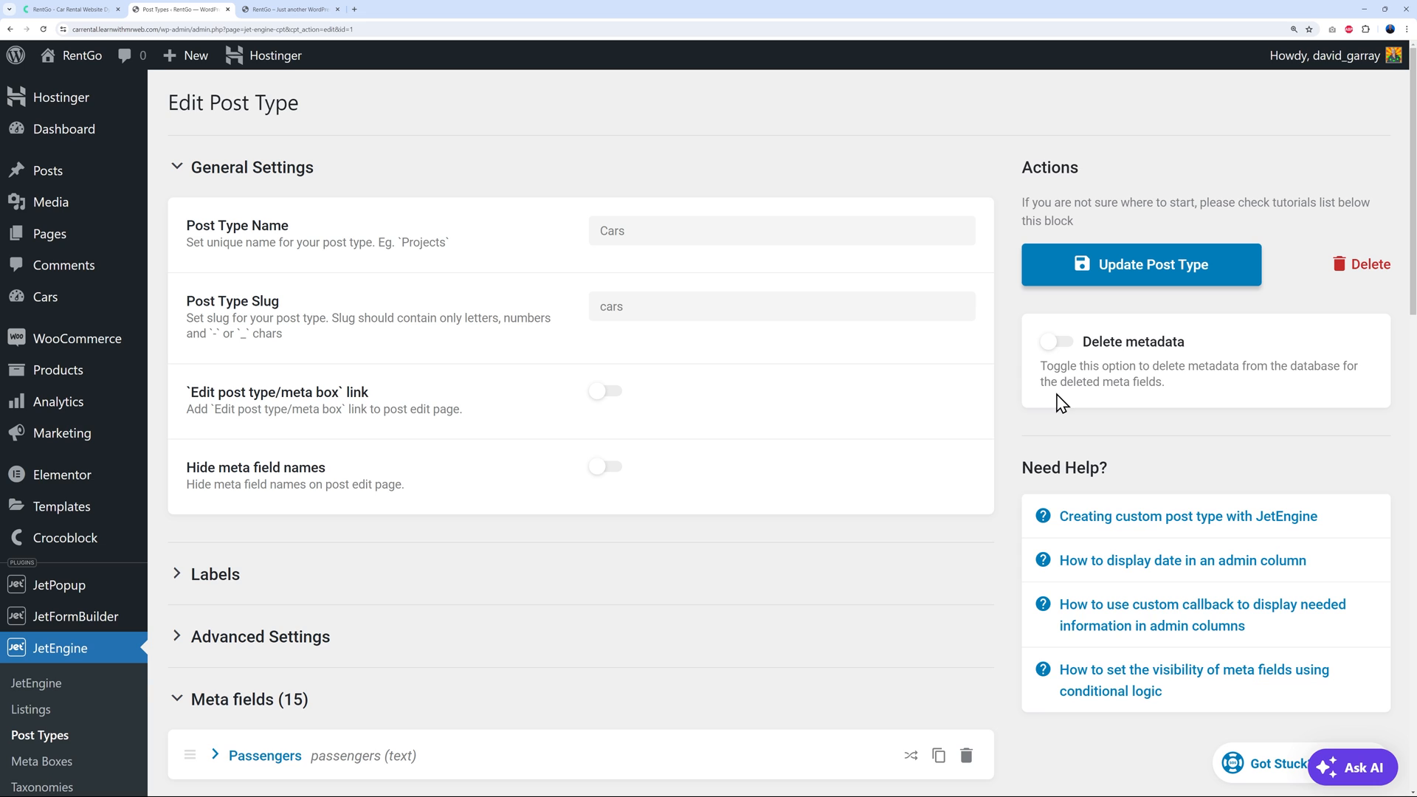
scroll(989, 417, down, 7)
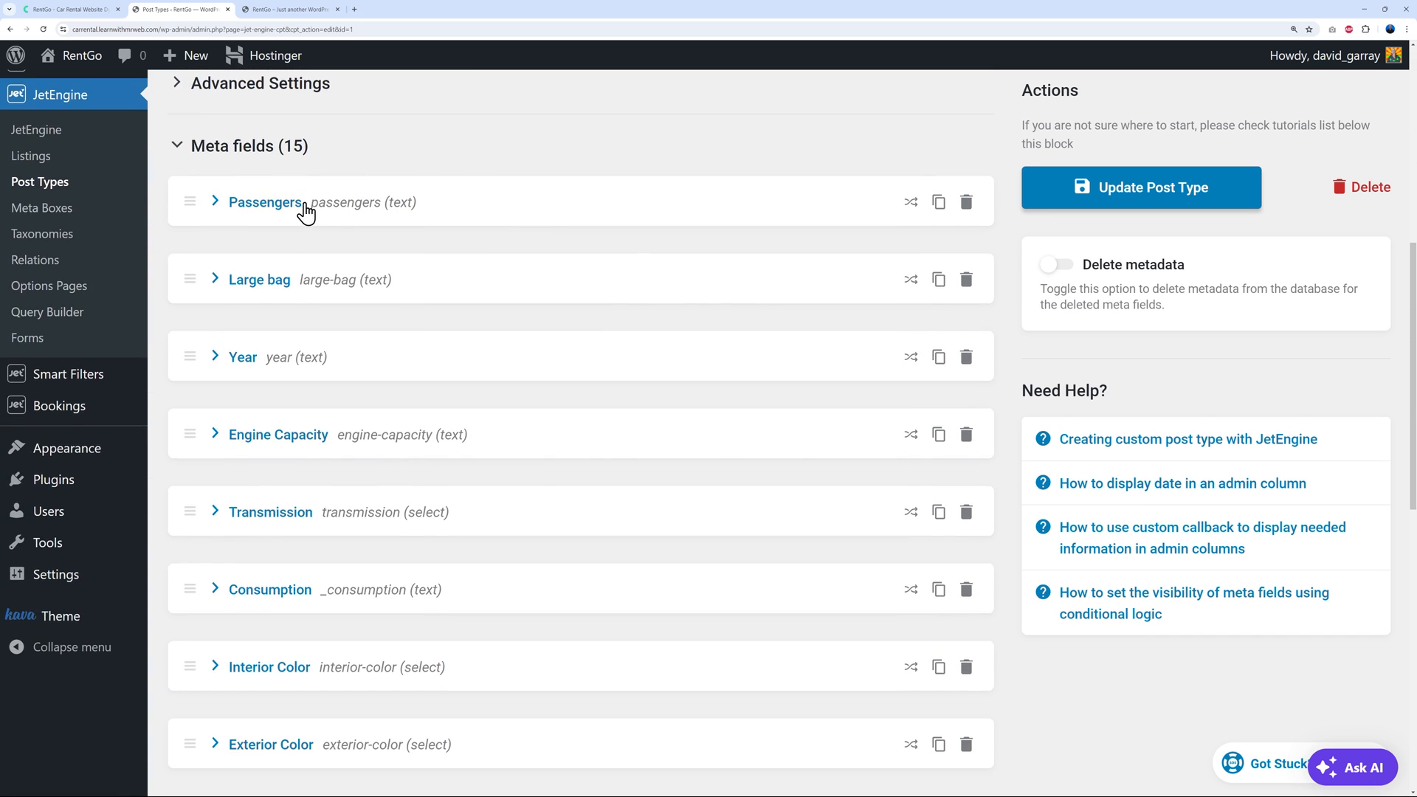
scroll(307, 294, down, 1)
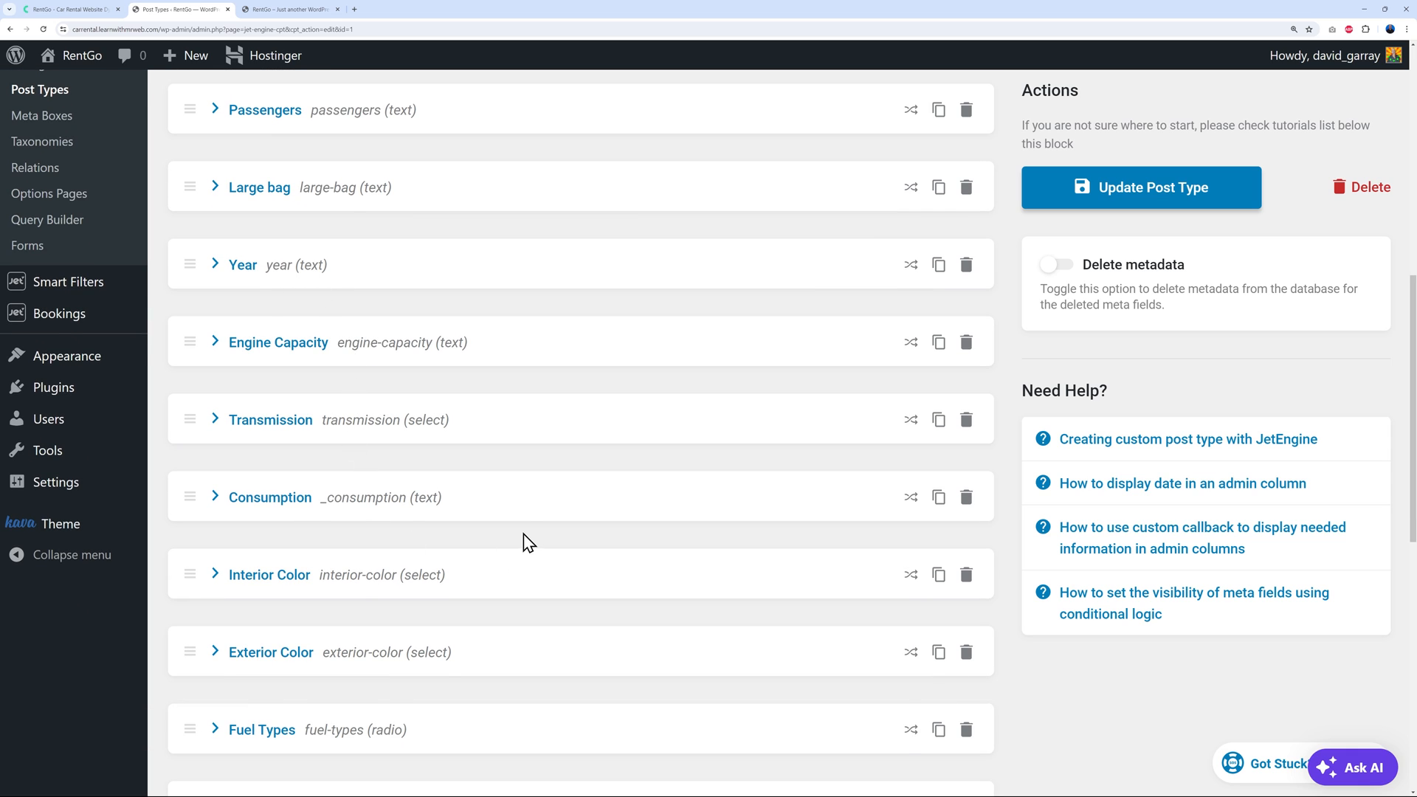
scroll(528, 542, up, 1)
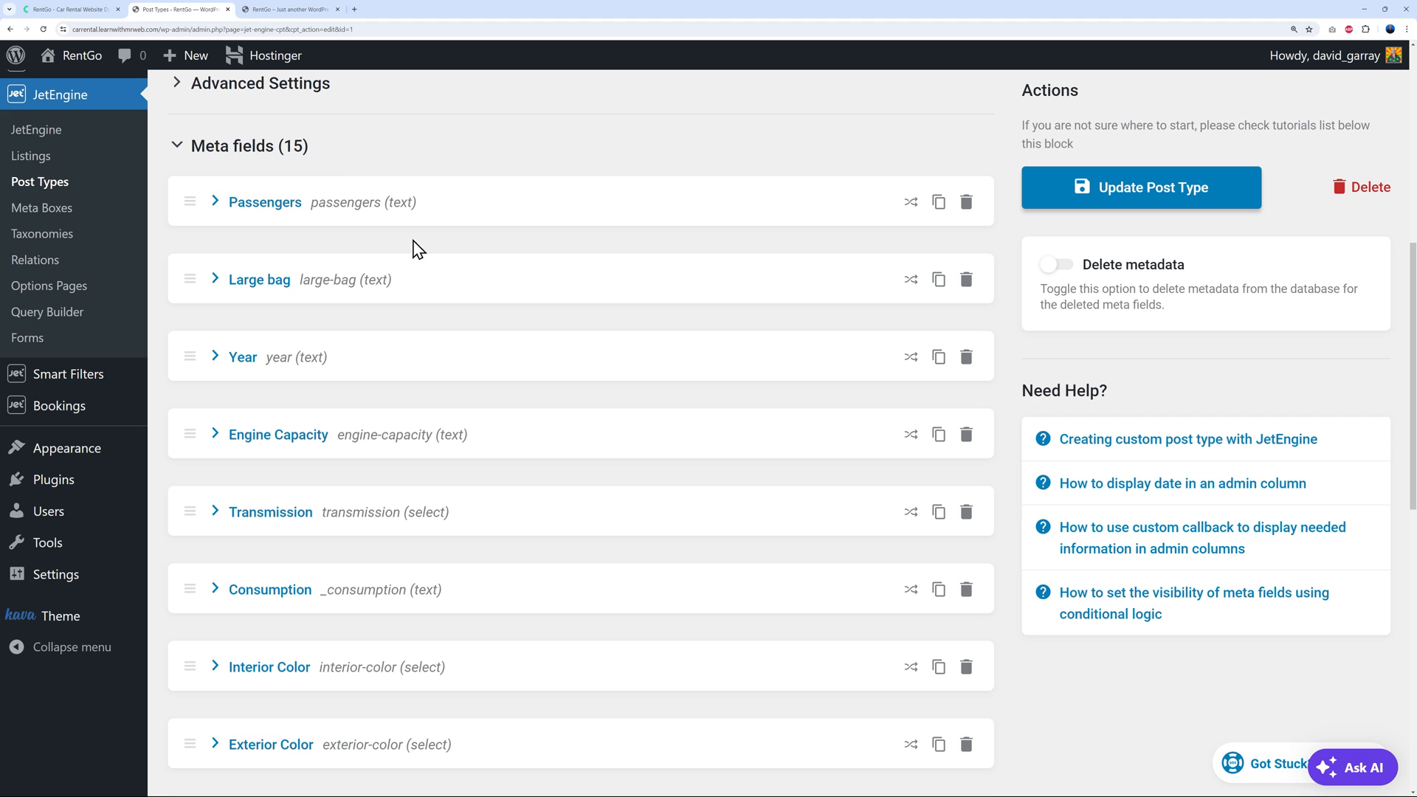
scroll(533, 342, up, 1)
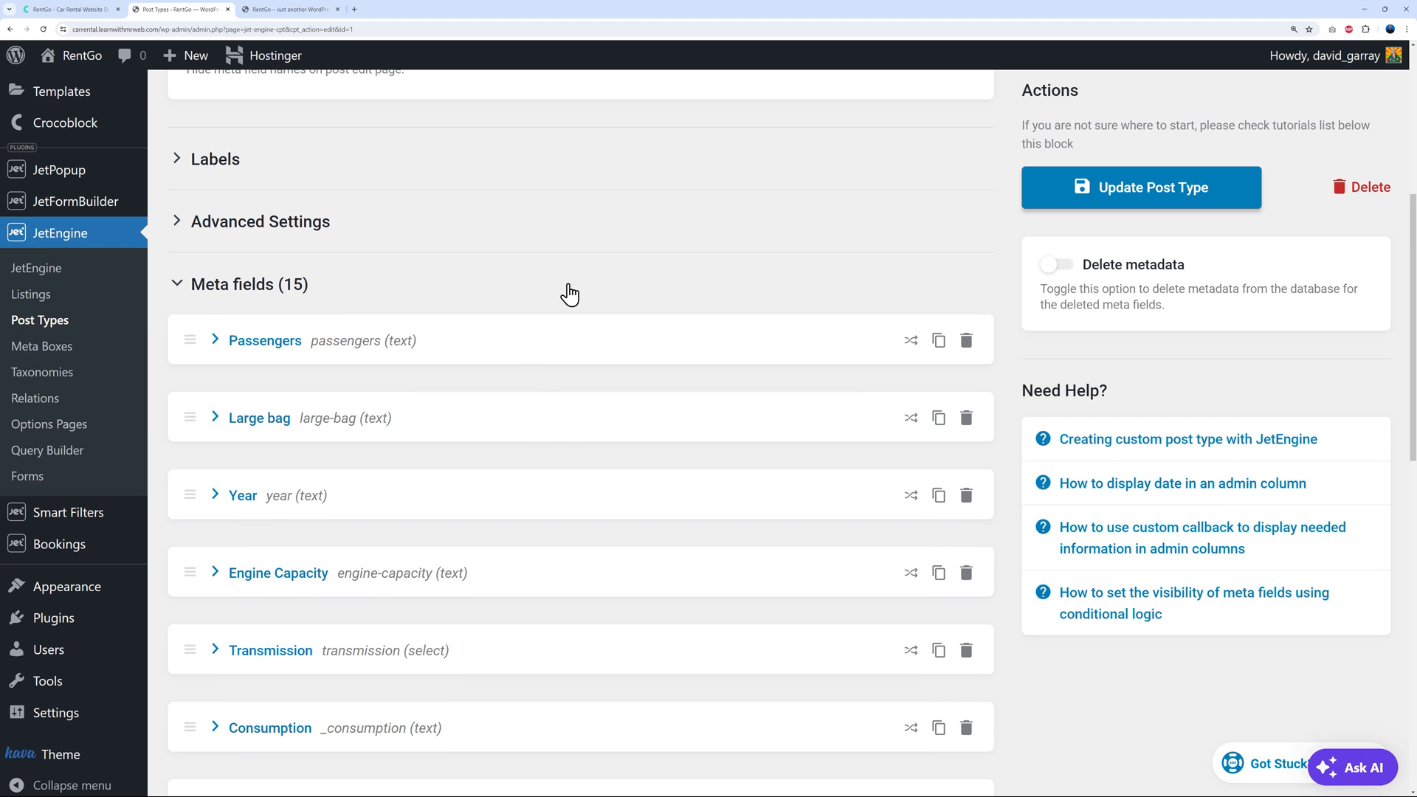
scroll(580, 292, up, 1)
scroll(580, 292, up, 4)
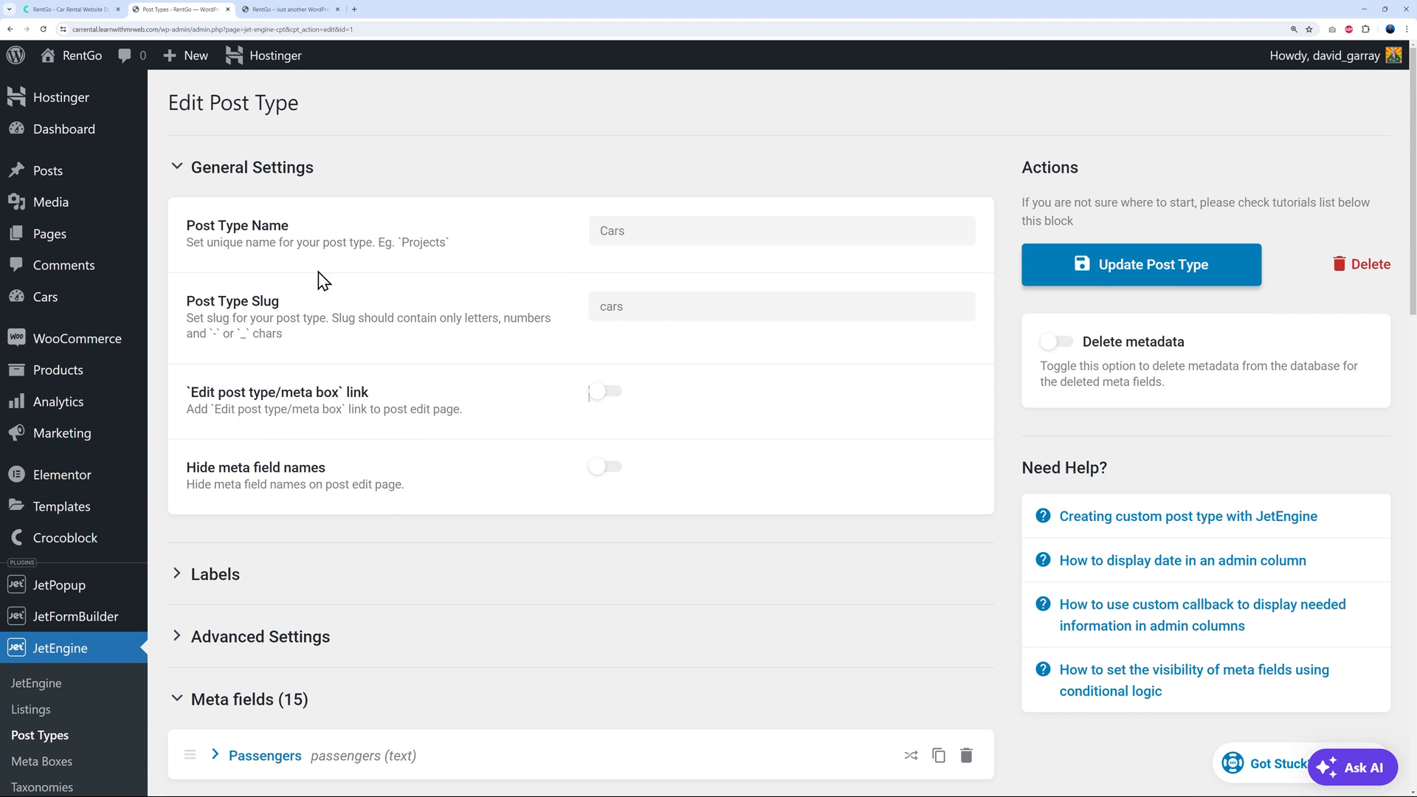
mouse_move(45, 297)
right_click(181, 299)
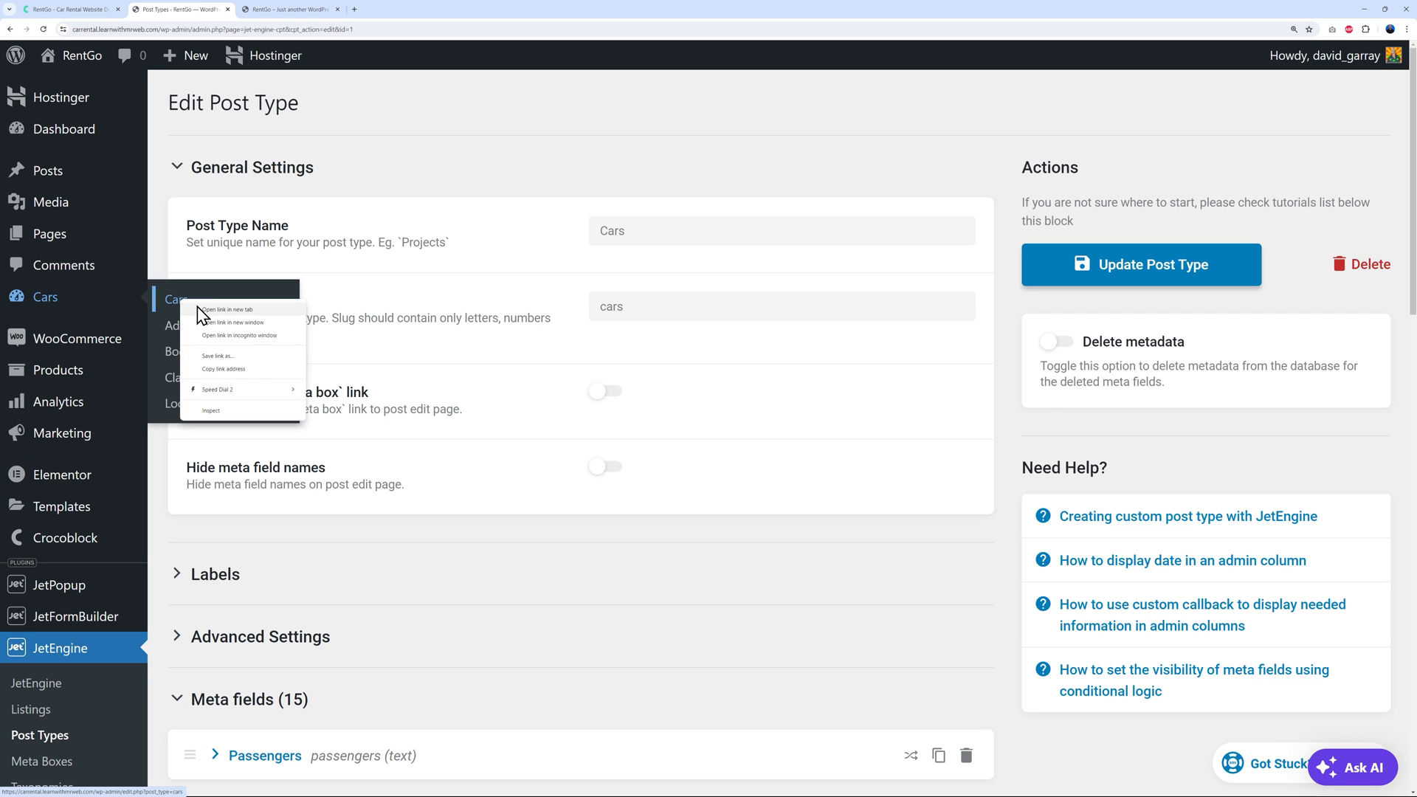
click(221, 313)
click(295, 10)
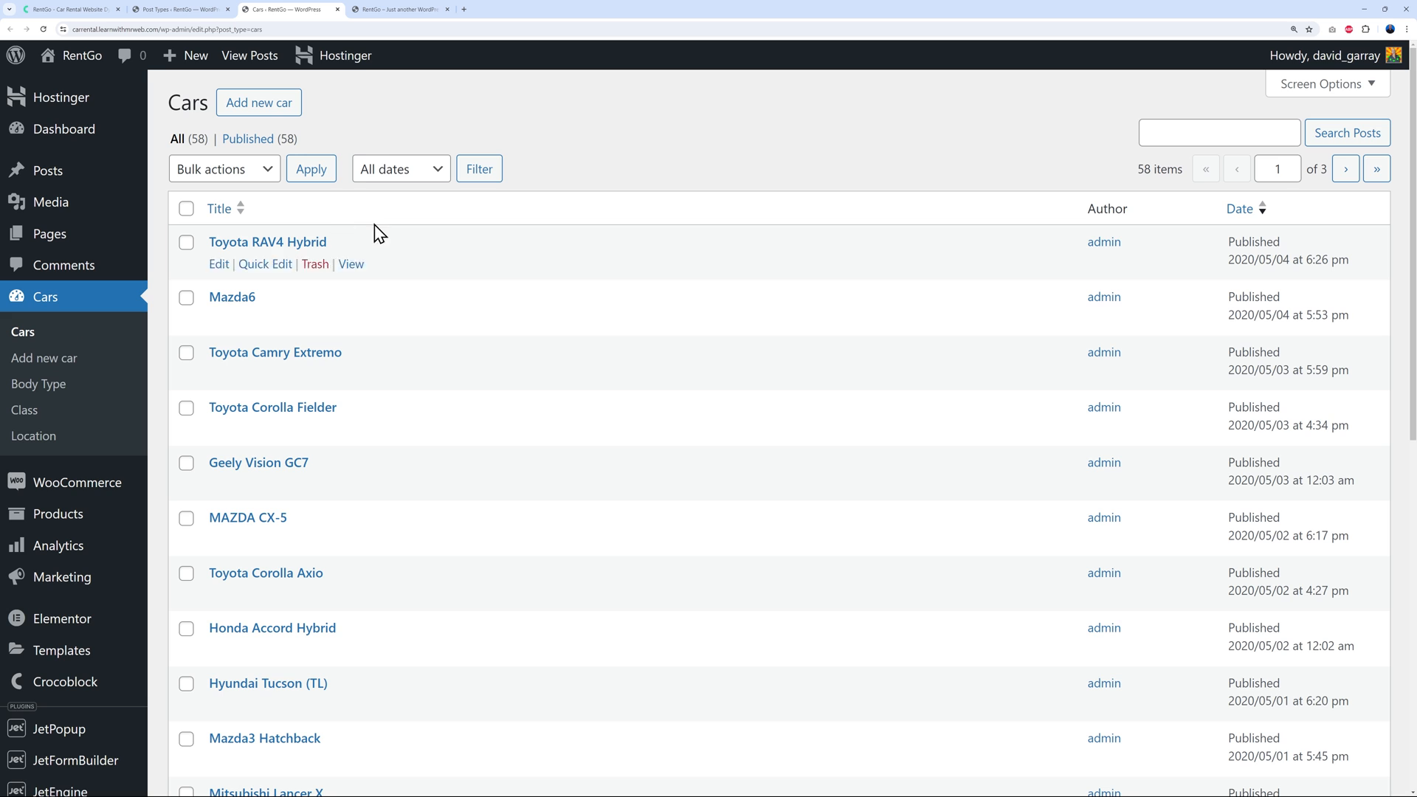
click(277, 244)
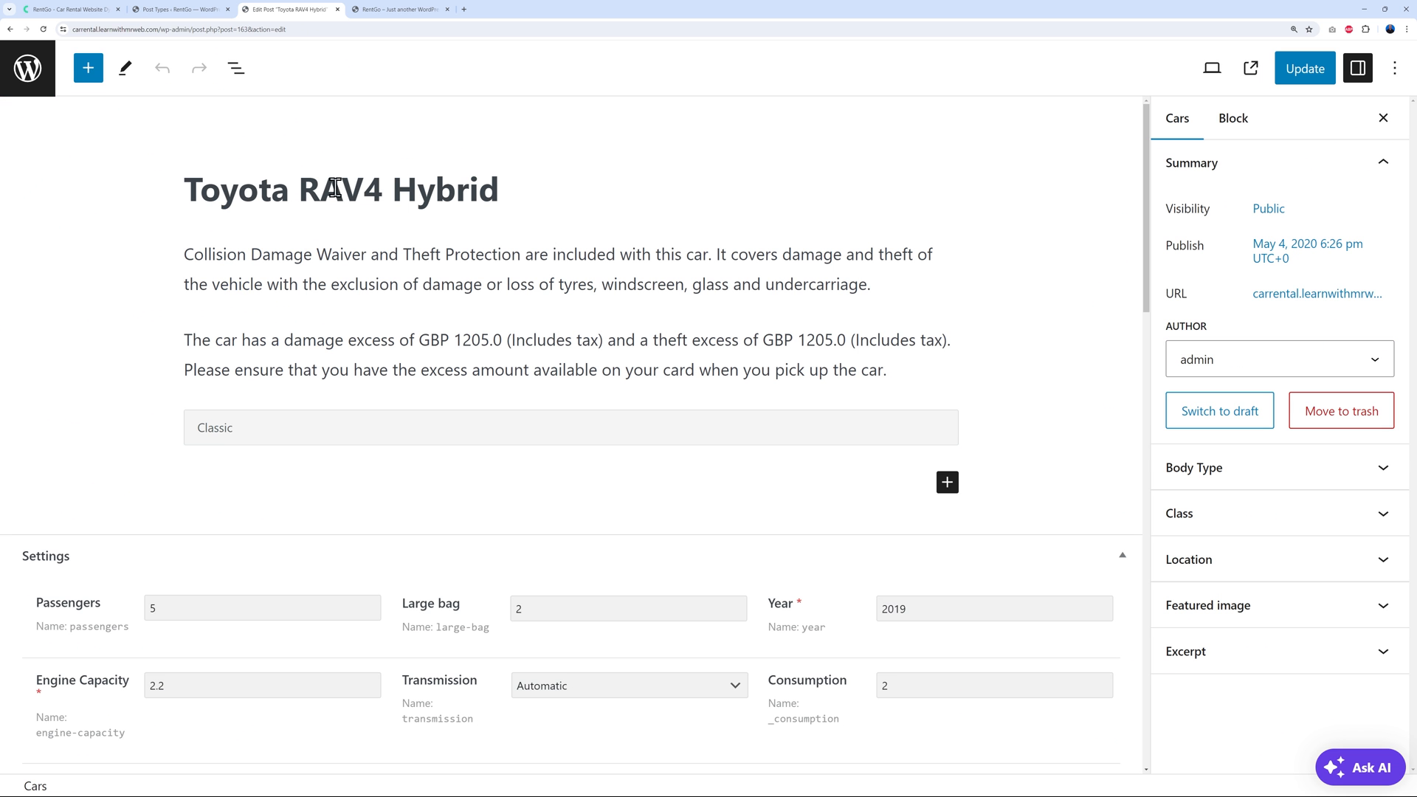
scroll(945, 325, down, 4)
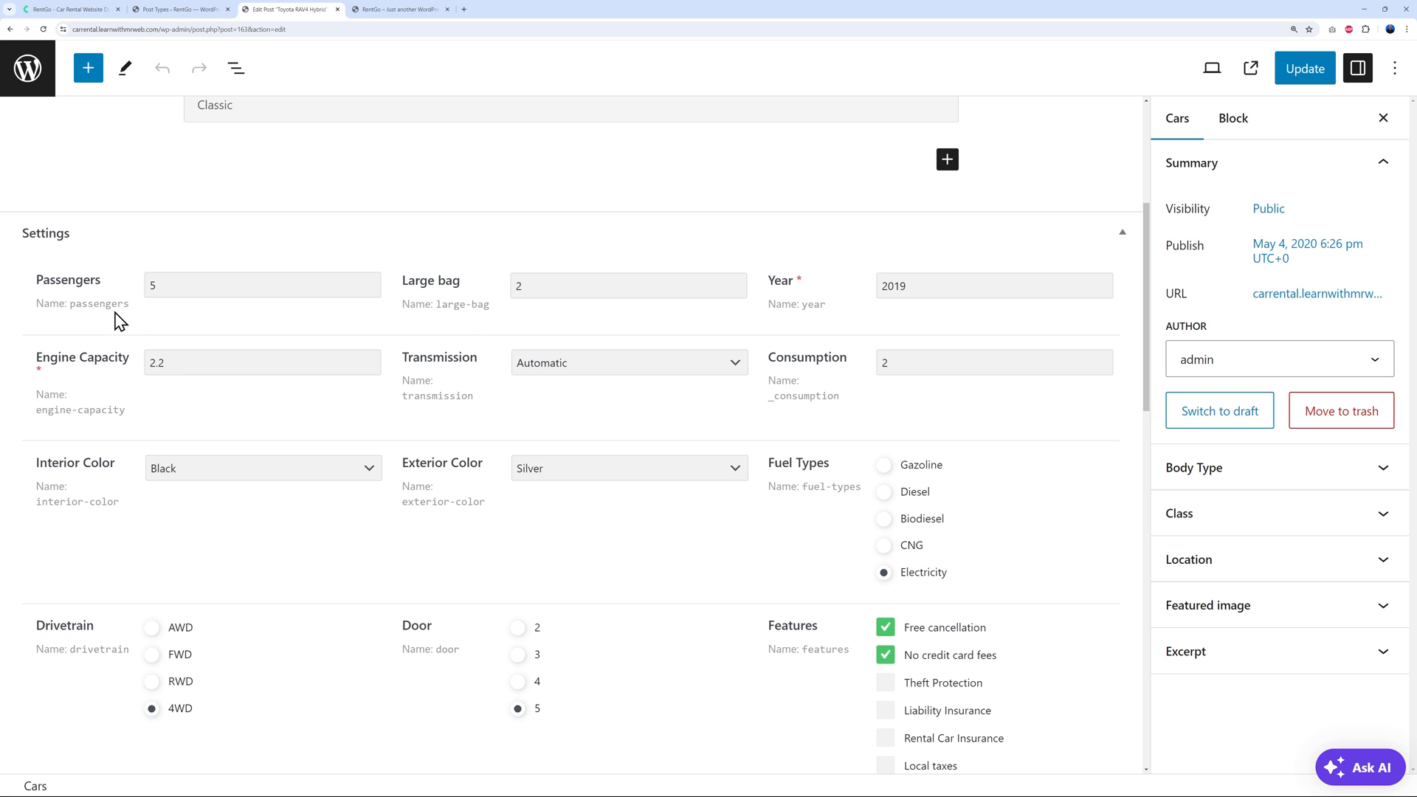
click(180, 10)
click(624, 157)
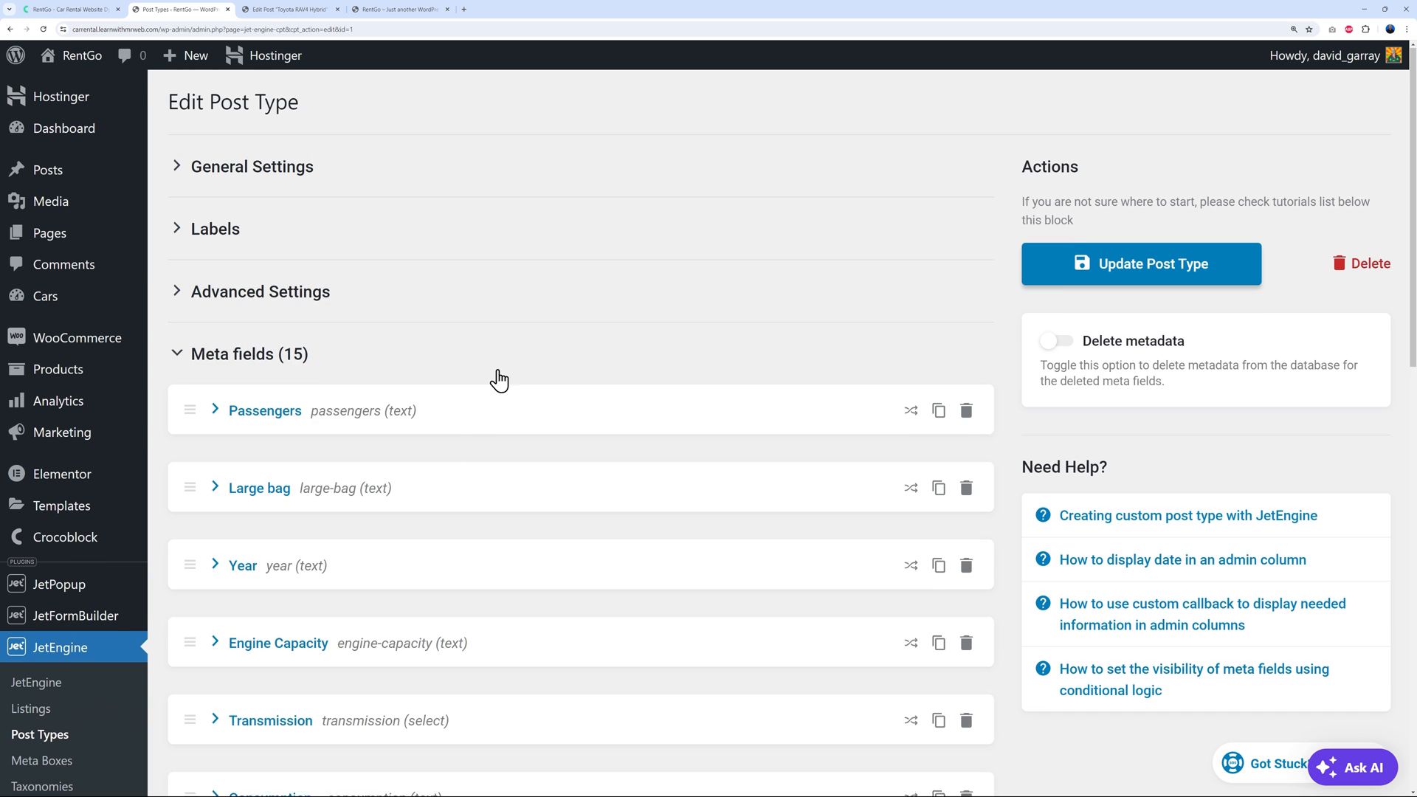
scroll(367, 369, down, 1)
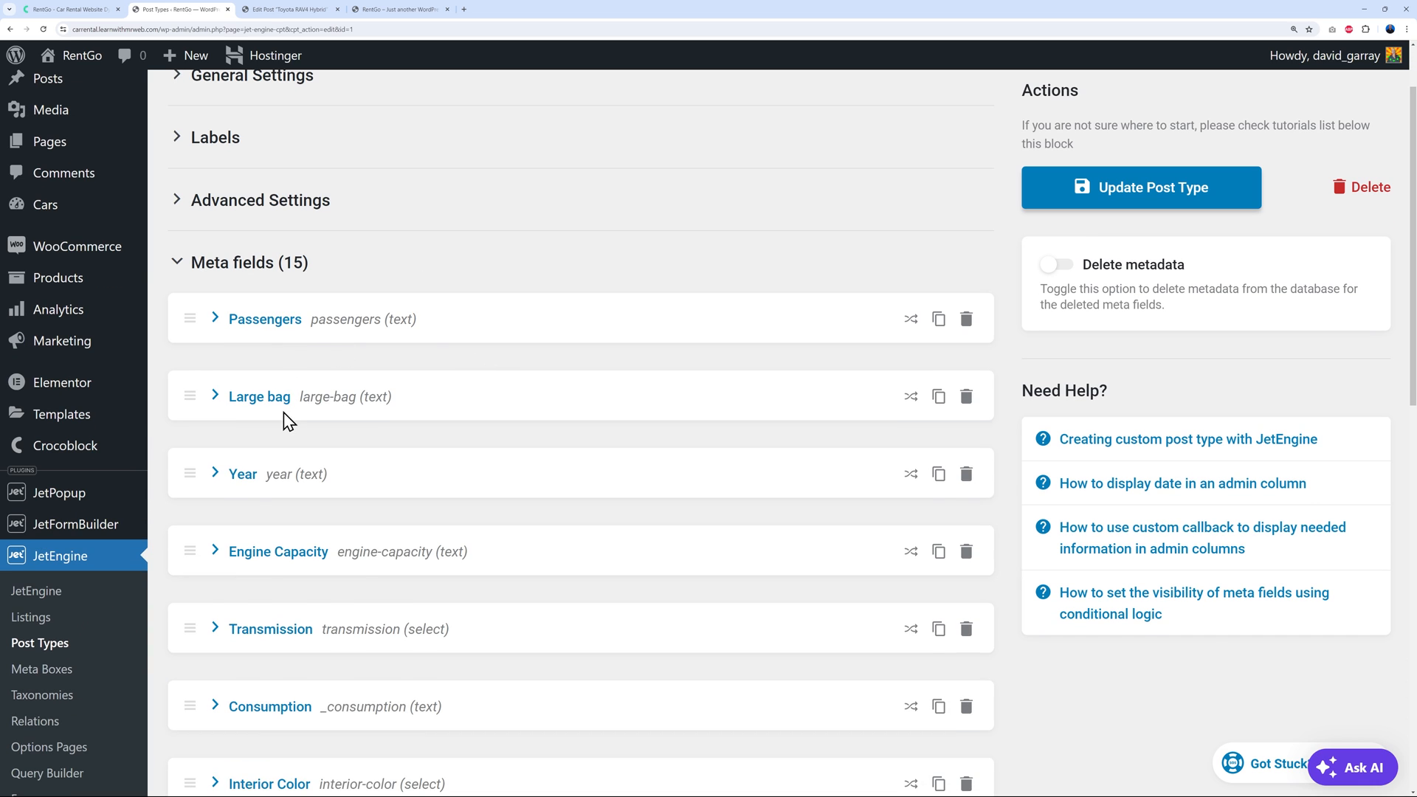
click(289, 10)
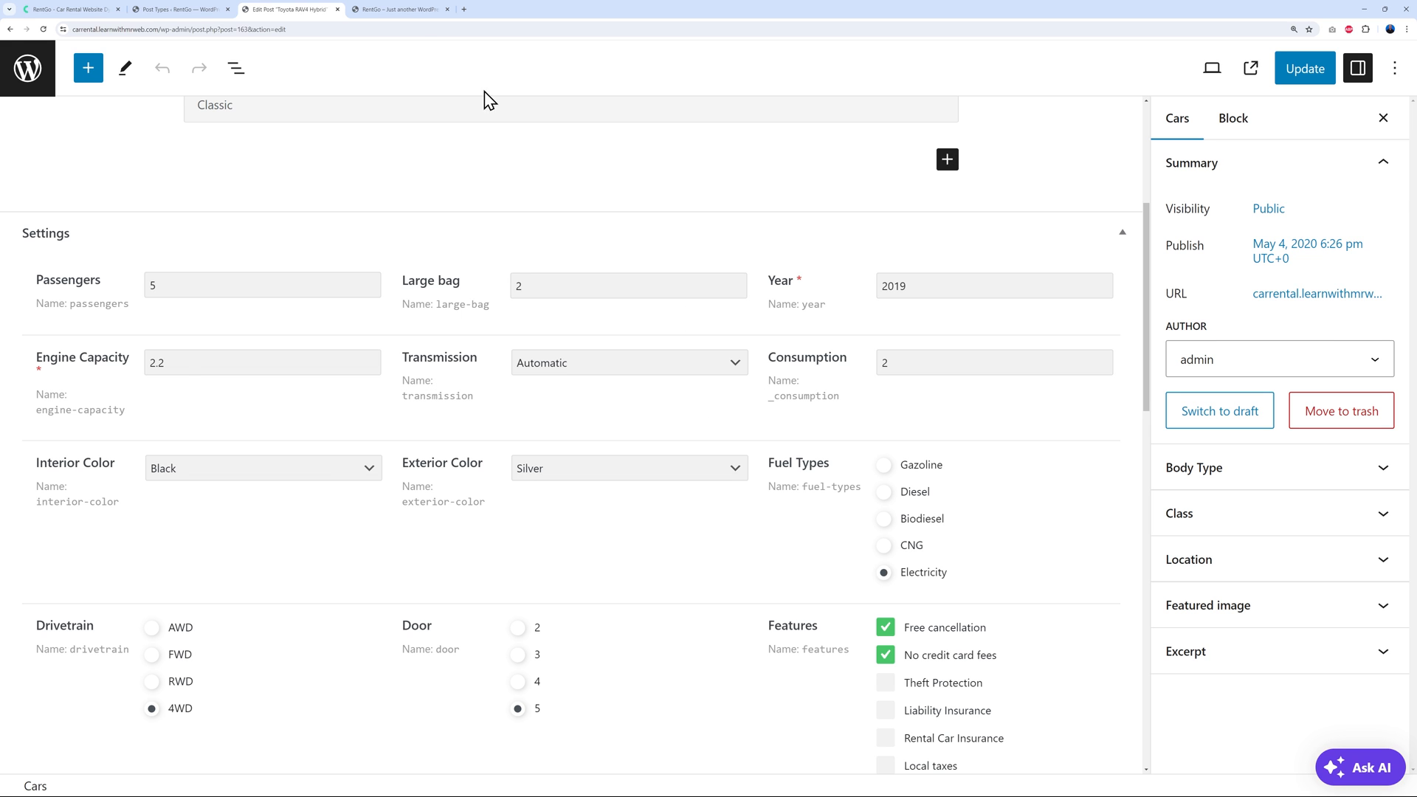
click(184, 10)
scroll(478, 493, down, 2)
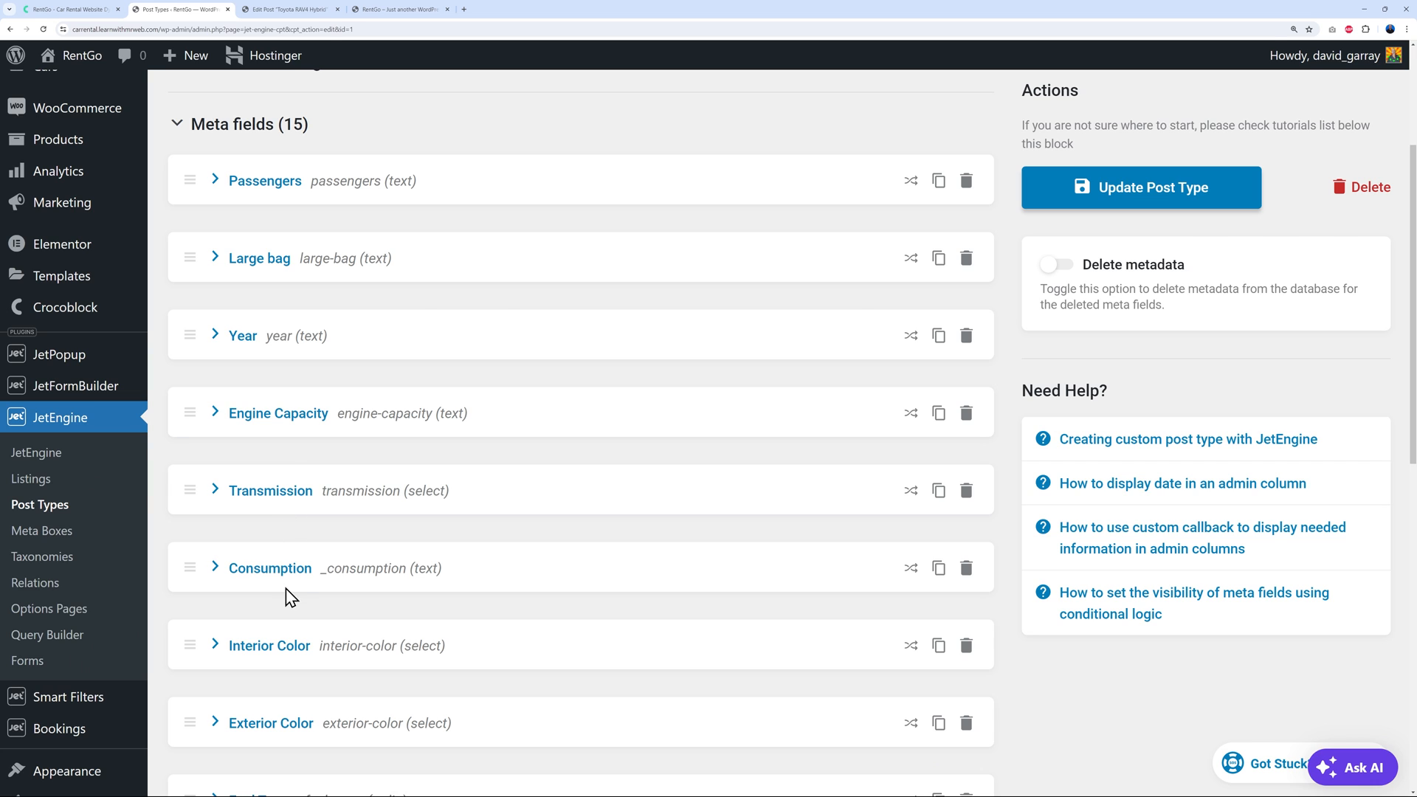
click(308, 9)
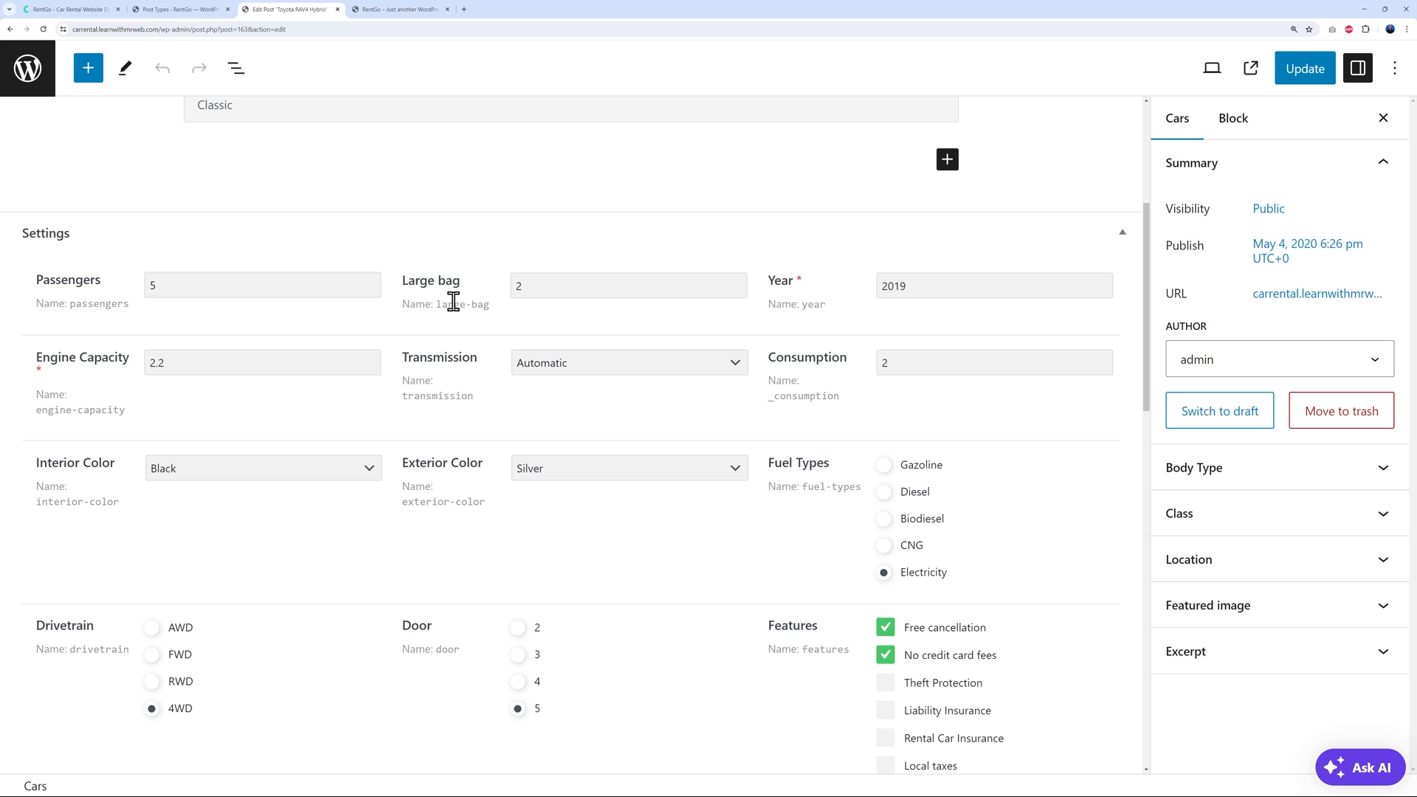
Relabel the Large bag meta field as Luggage Capacity and update the post type
click(181, 10)
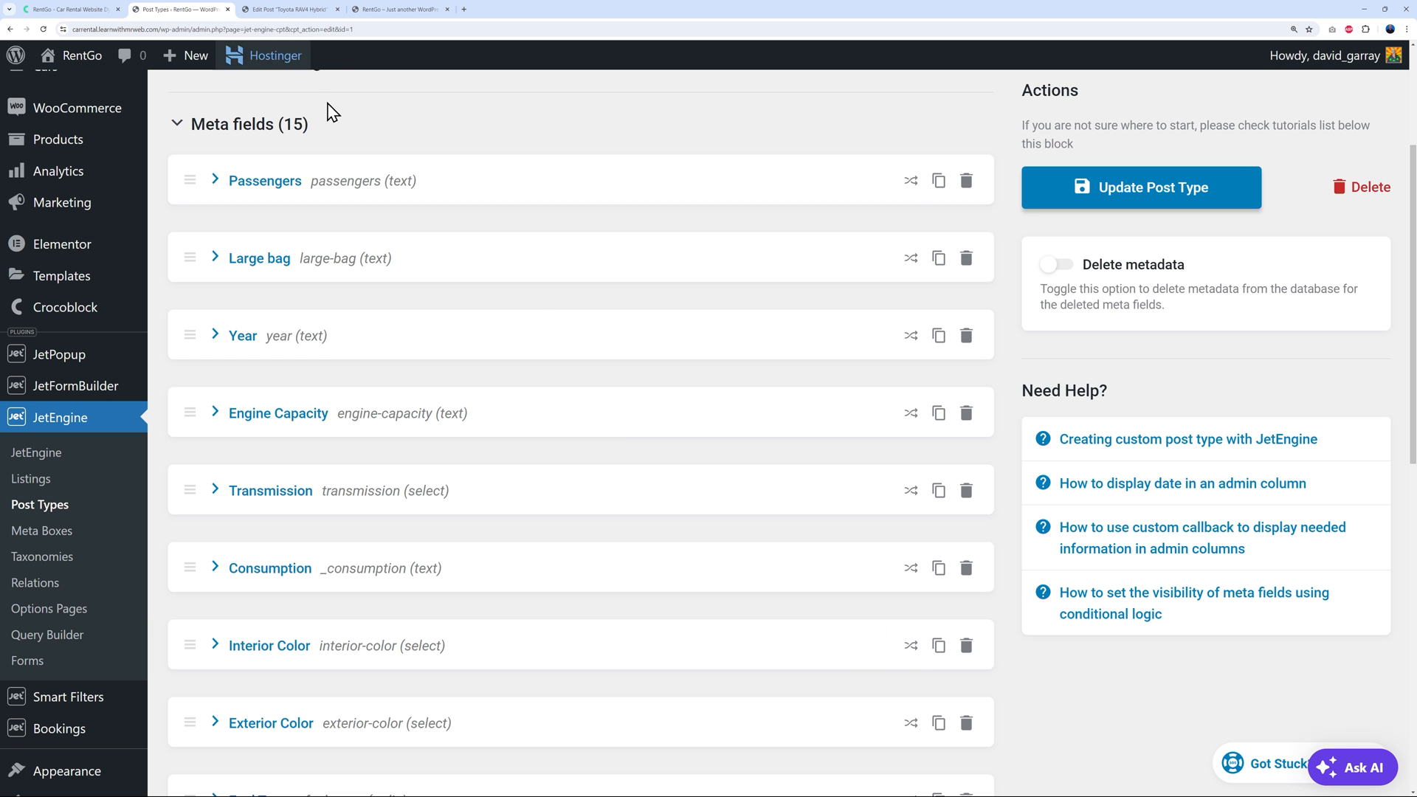
click(215, 258)
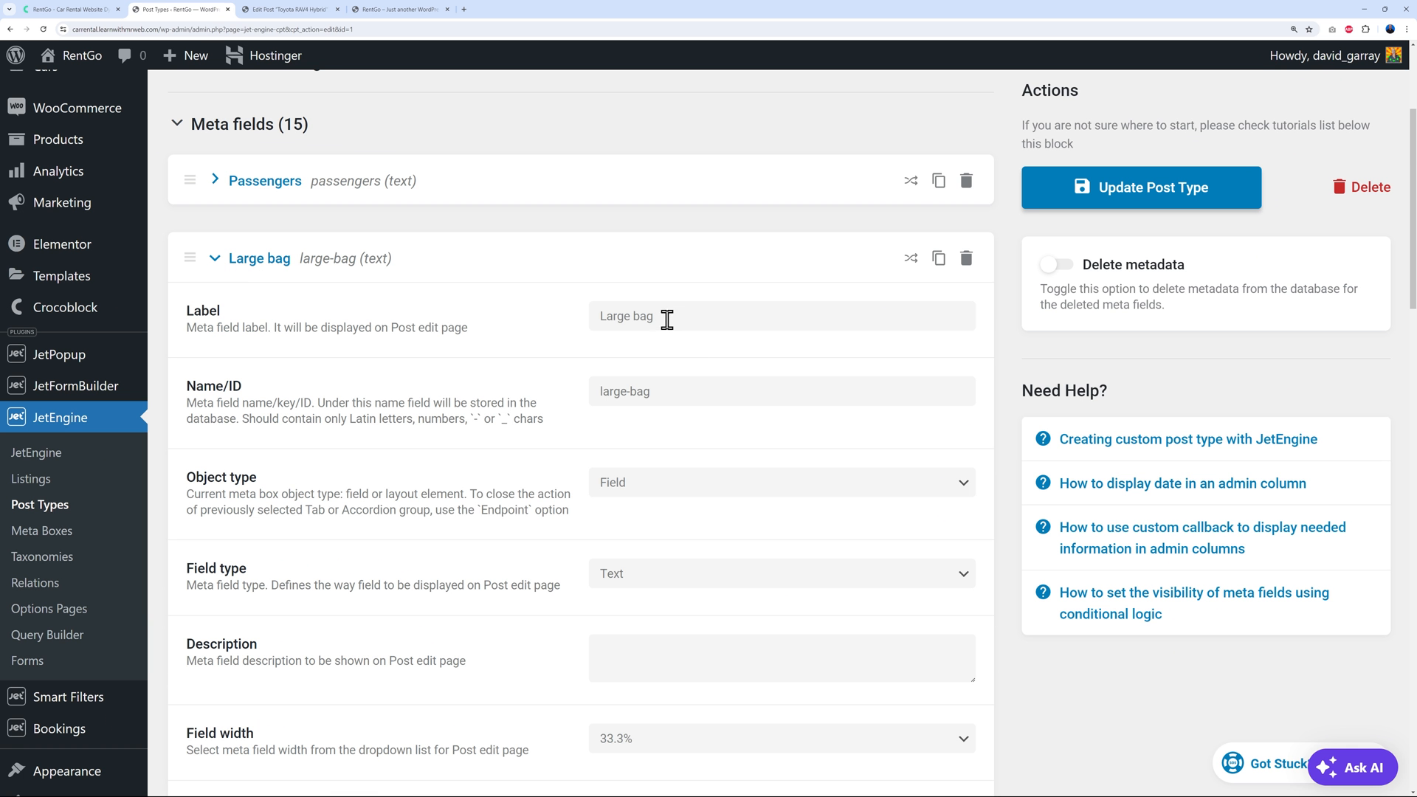
drag(664, 315, 509, 347)
text(Lugguage Capati)
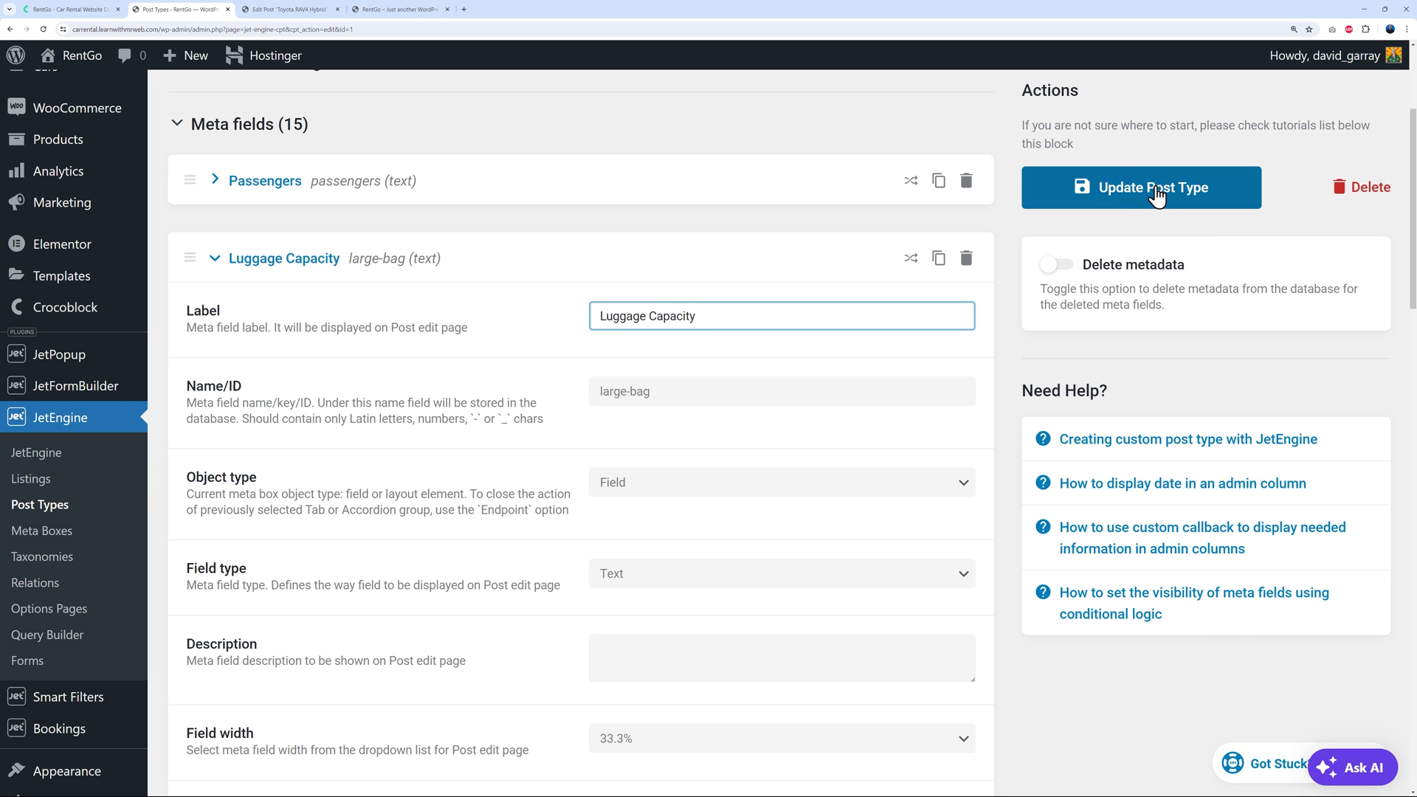
click(1150, 187)
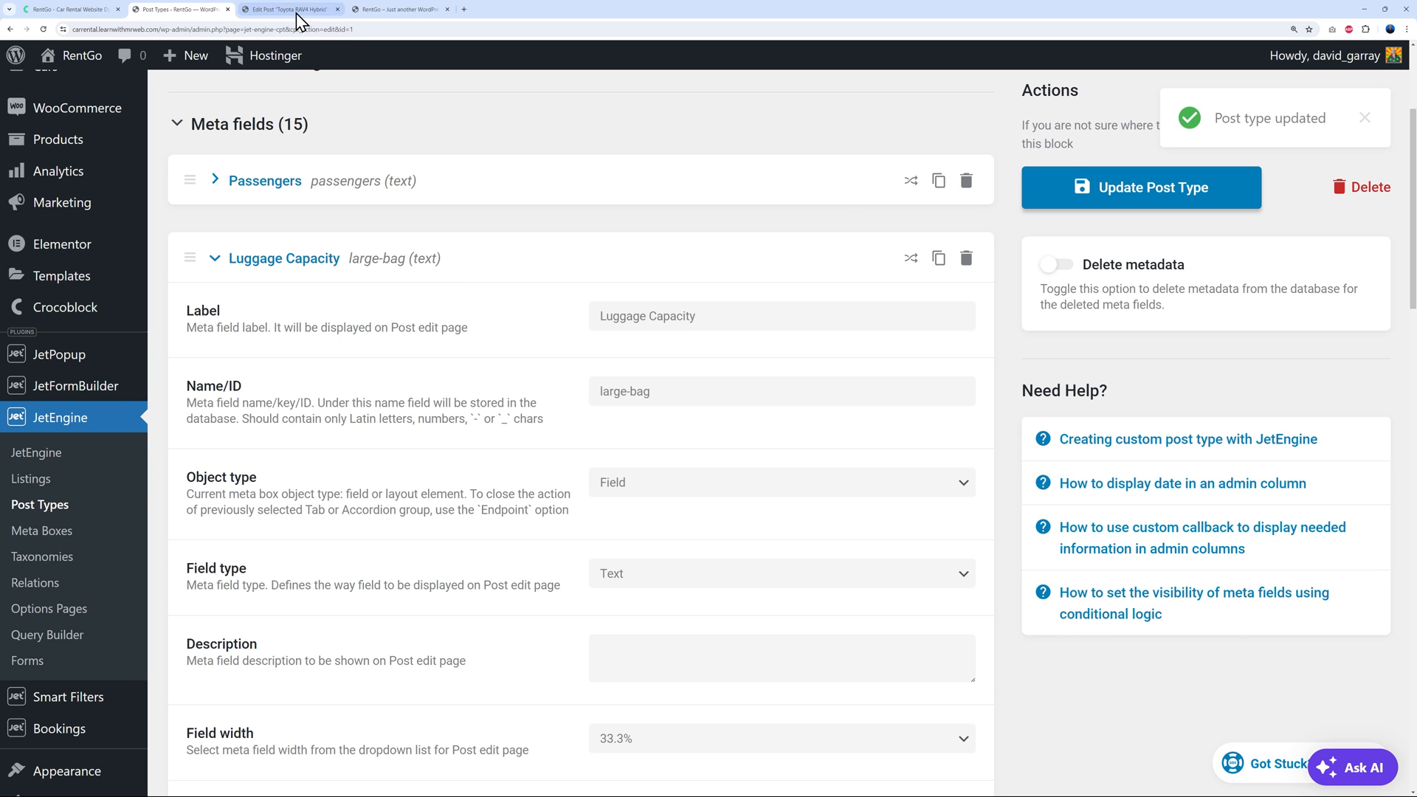
Check the renamed Luggage Capacity field in the car post editor's settings fields
click(290, 10)
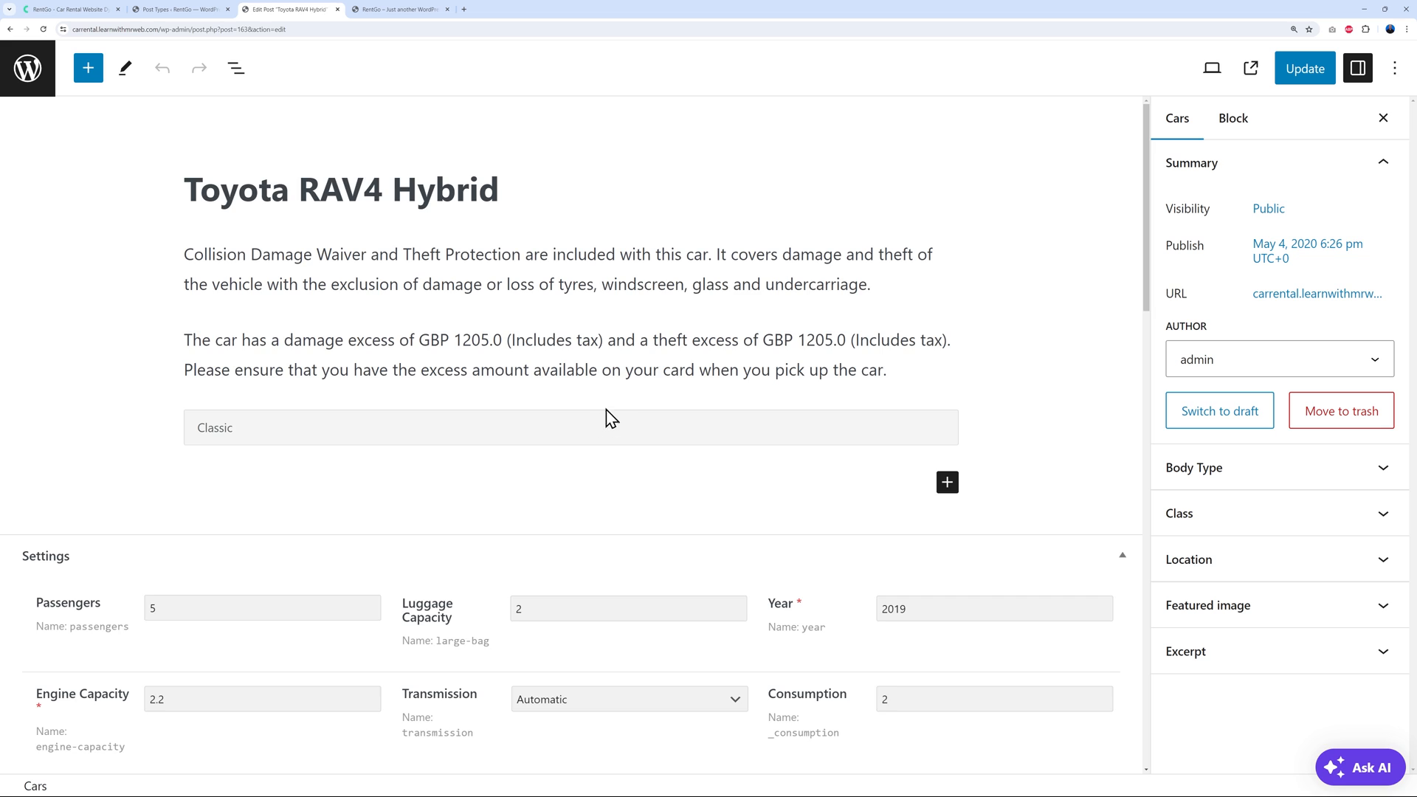
scroll(609, 418, down, 3)
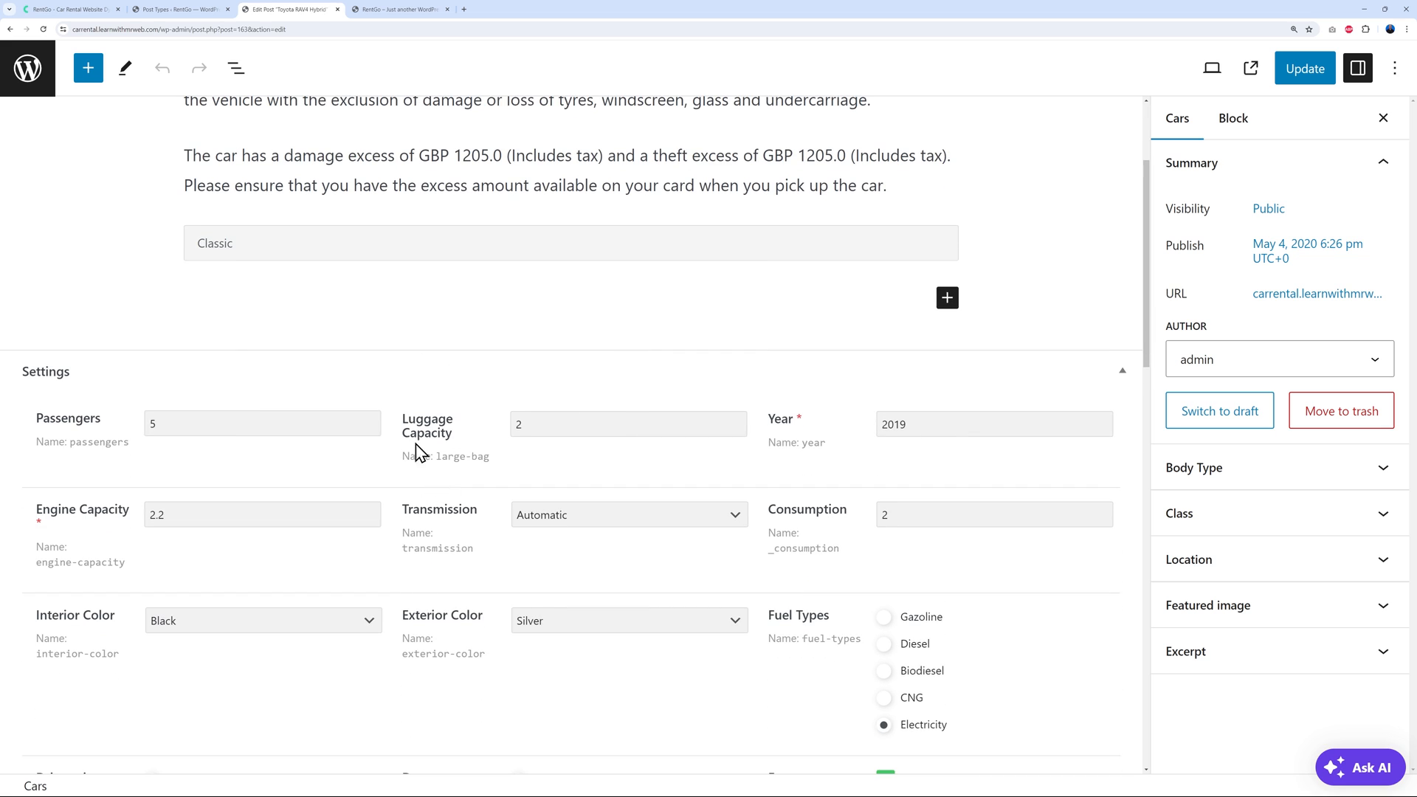
scroll(790, 479, down, 1)
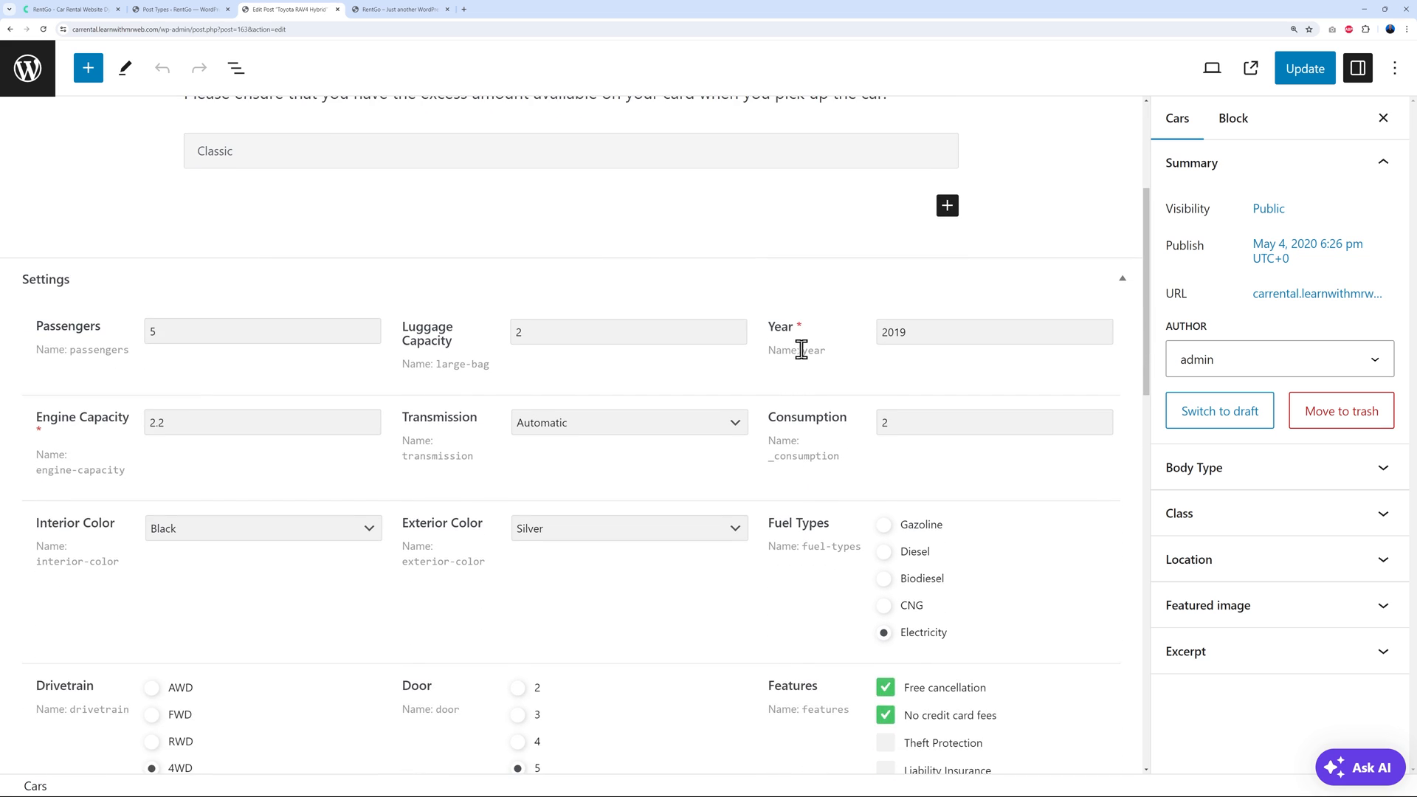
click(199, 10)
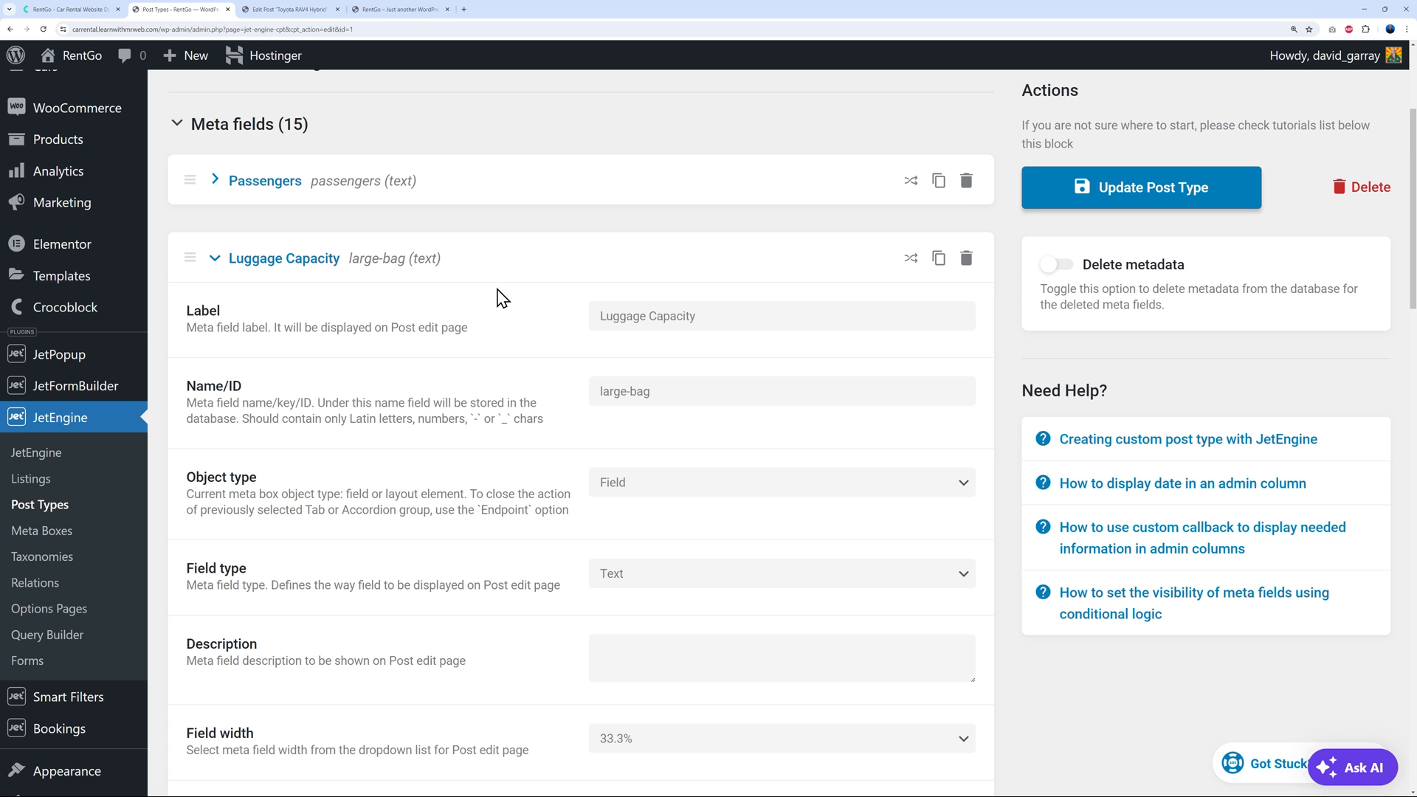
scroll(461, 331, down, 4)
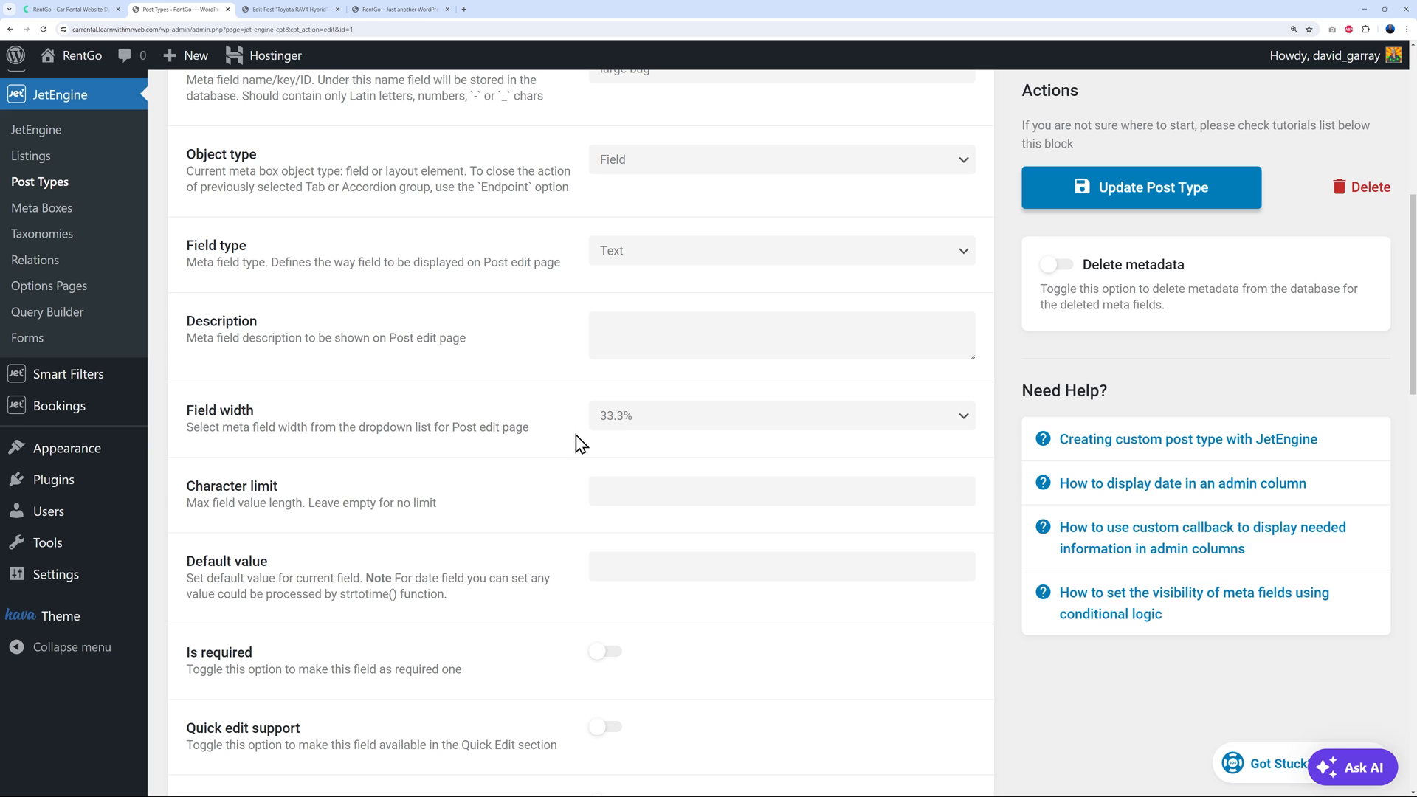
click(290, 9)
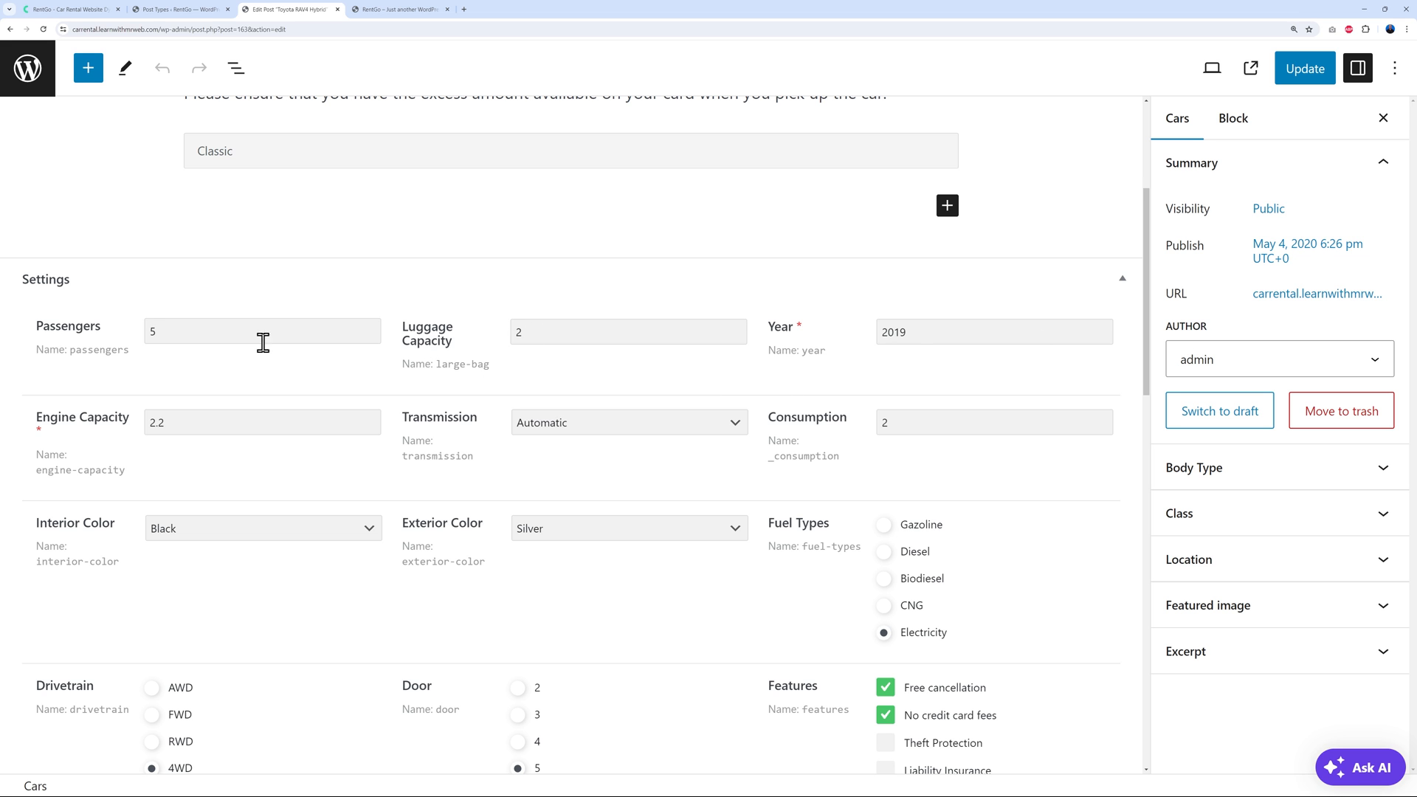
click(196, 10)
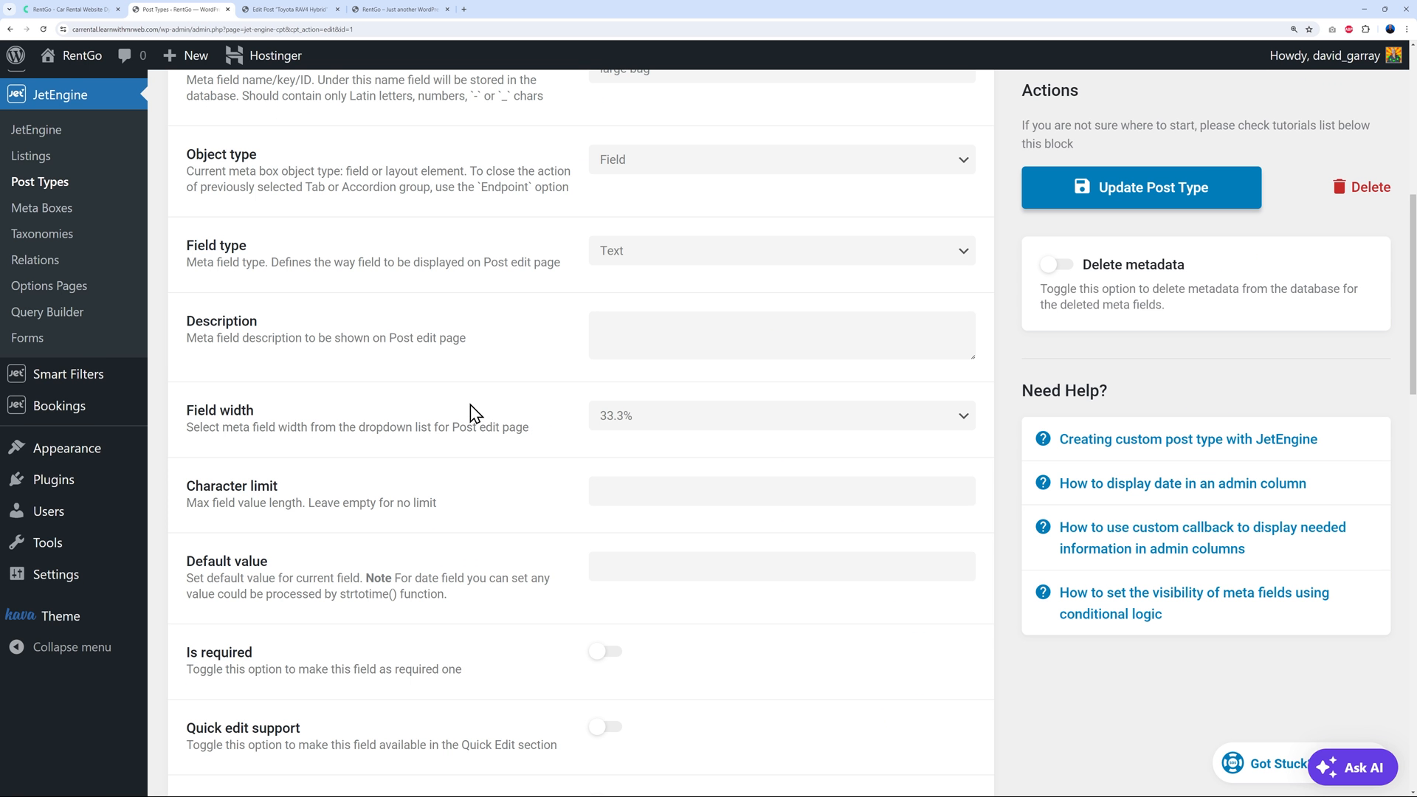
scroll(476, 412, up, 4)
click(218, 258)
click(219, 339)
scroll(586, 354, down, 2)
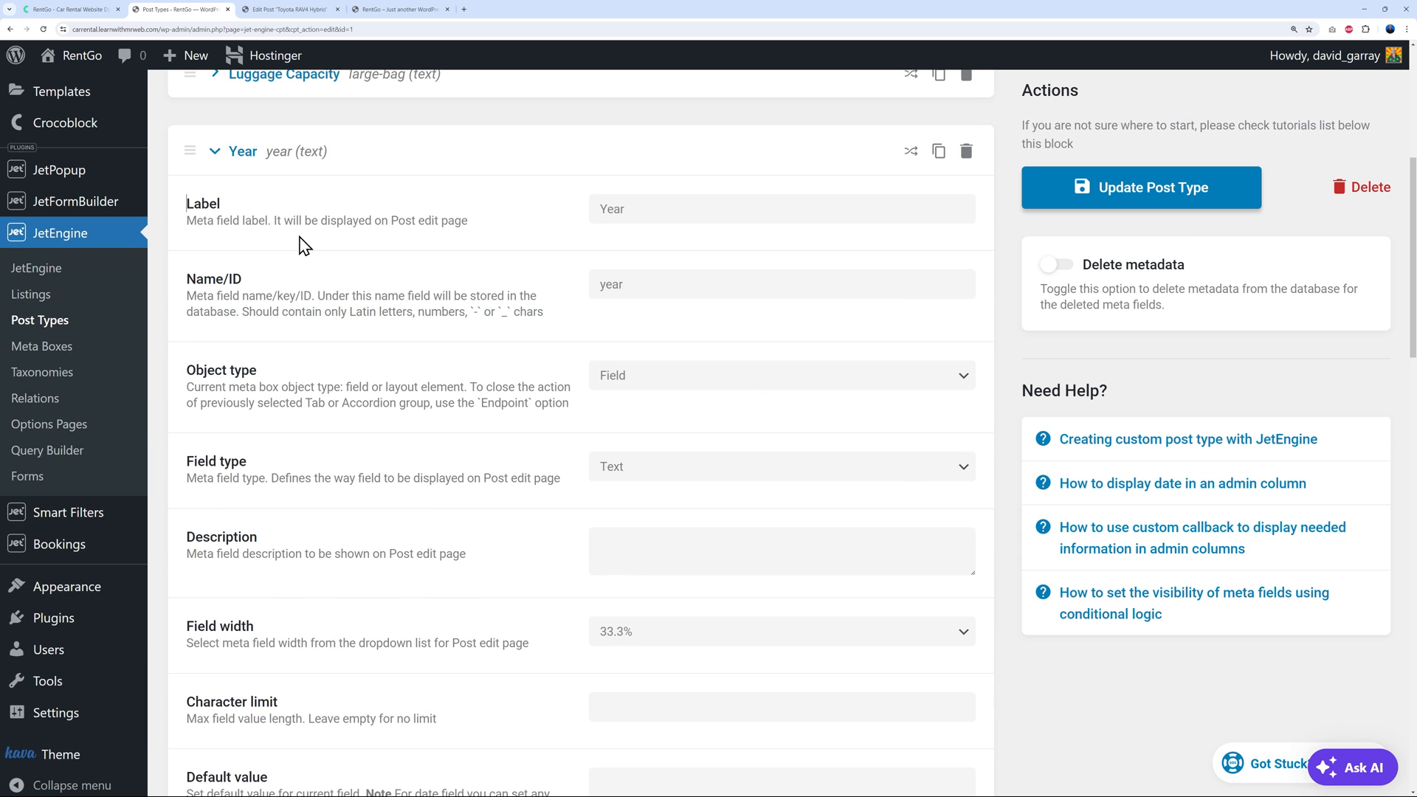
click(229, 152)
click(225, 234)
scroll(441, 408, down, 2)
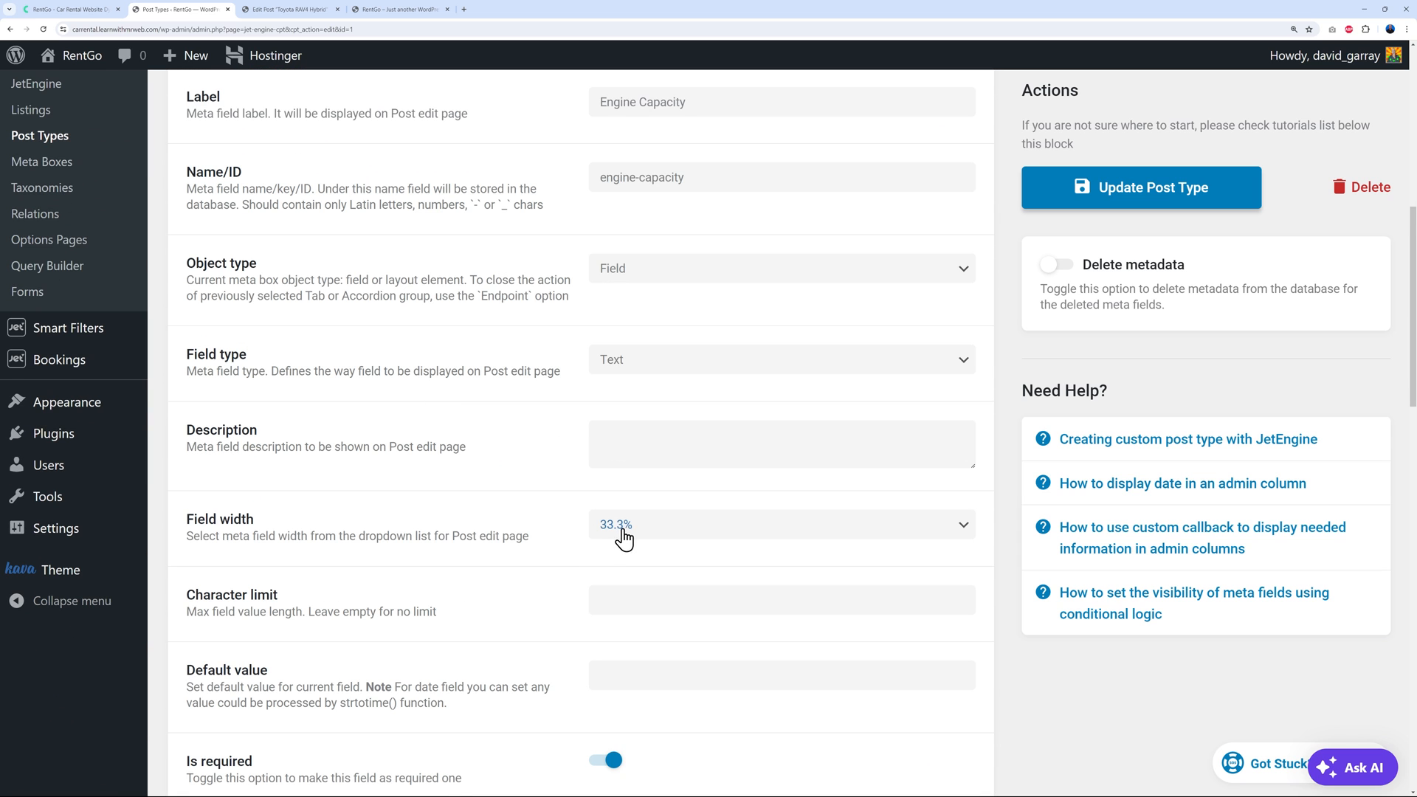
click(962, 530)
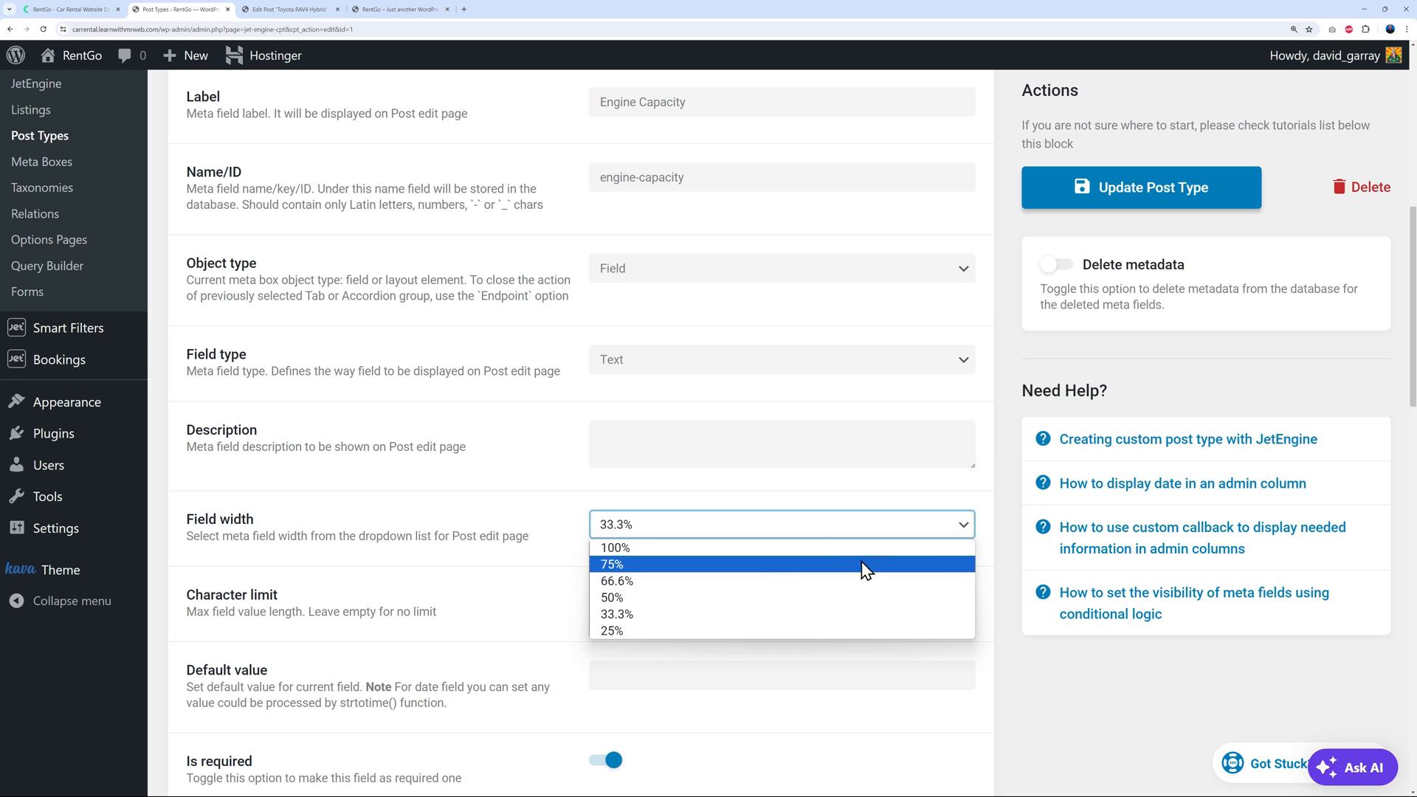
click(989, 559)
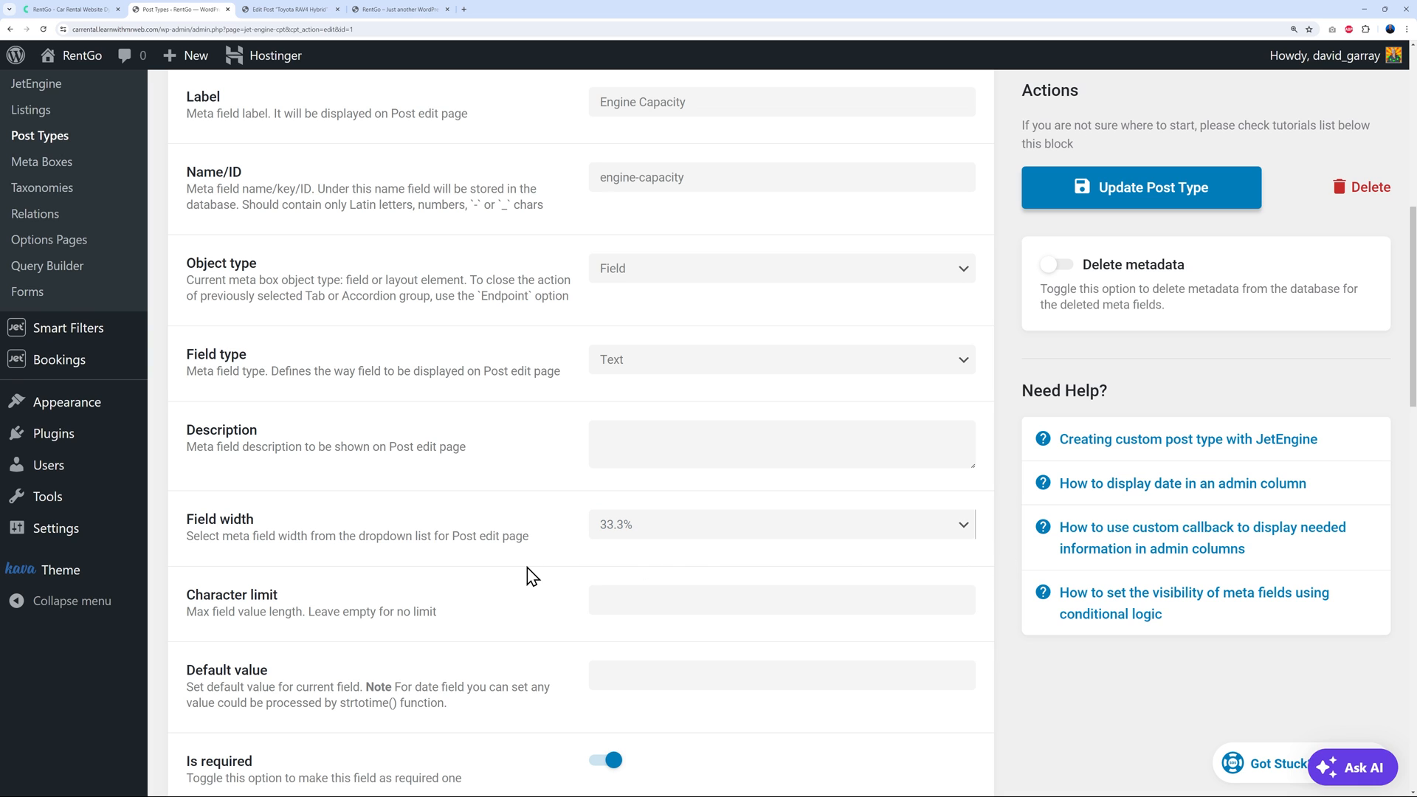
scroll(531, 576, up, 1)
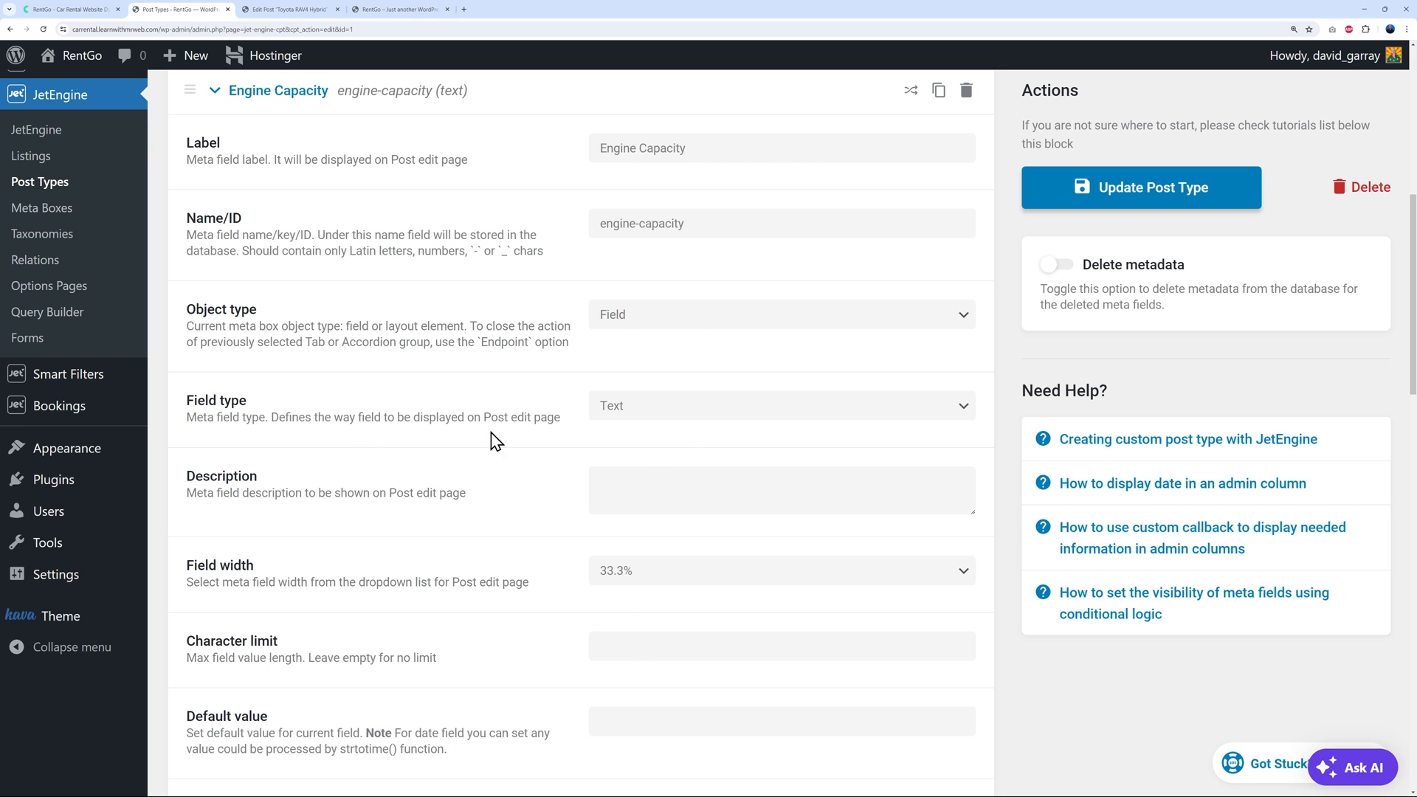
click(849, 416)
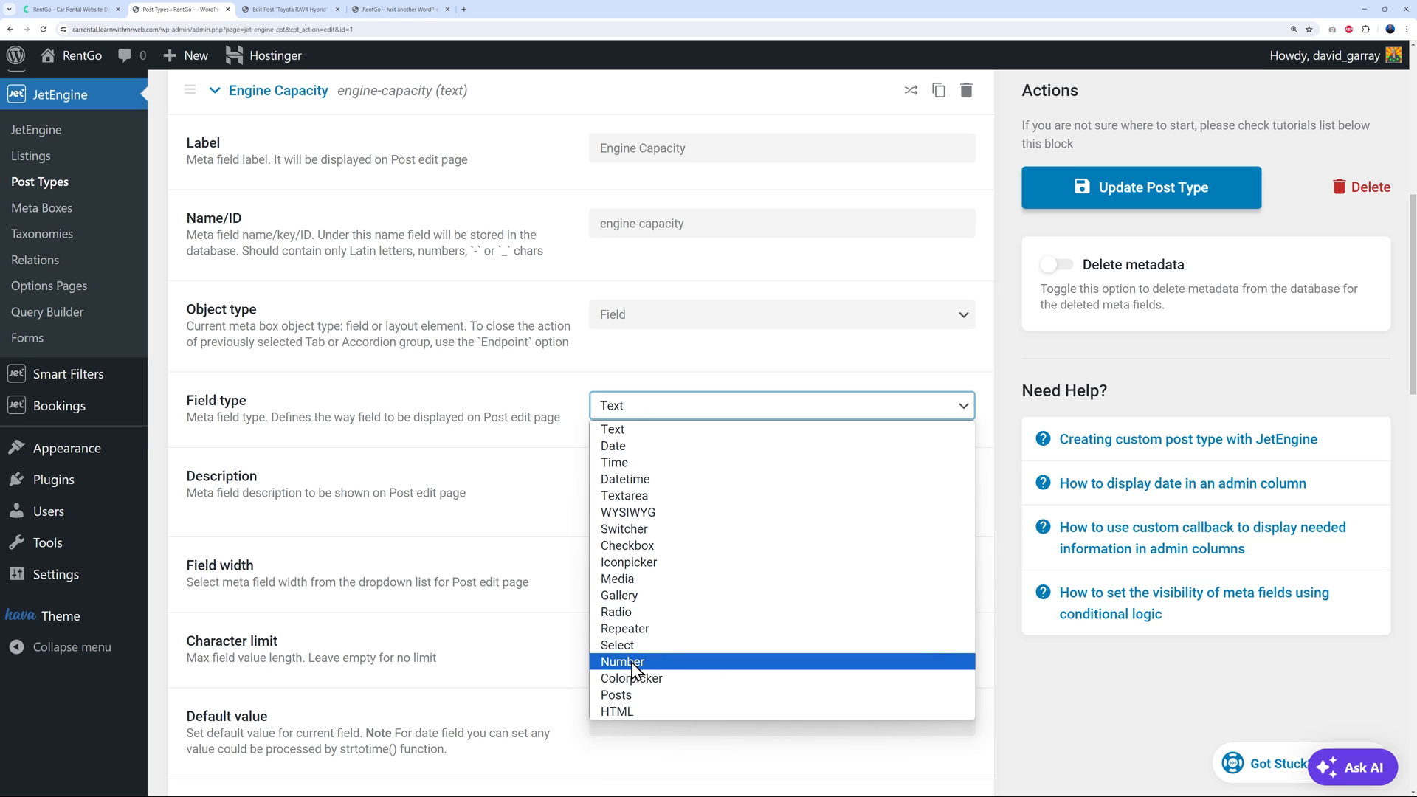
click(1027, 681)
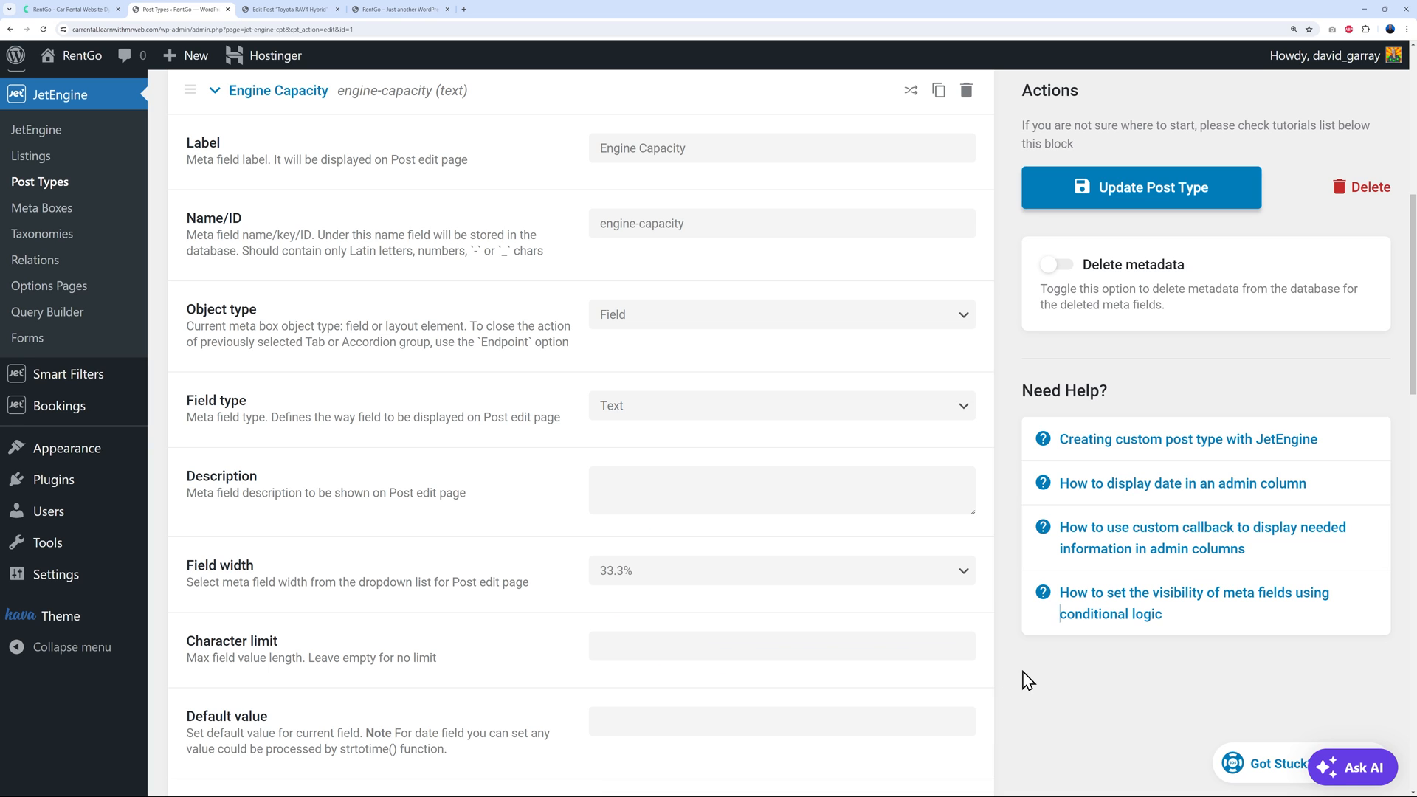
scroll(457, 328, up, 1)
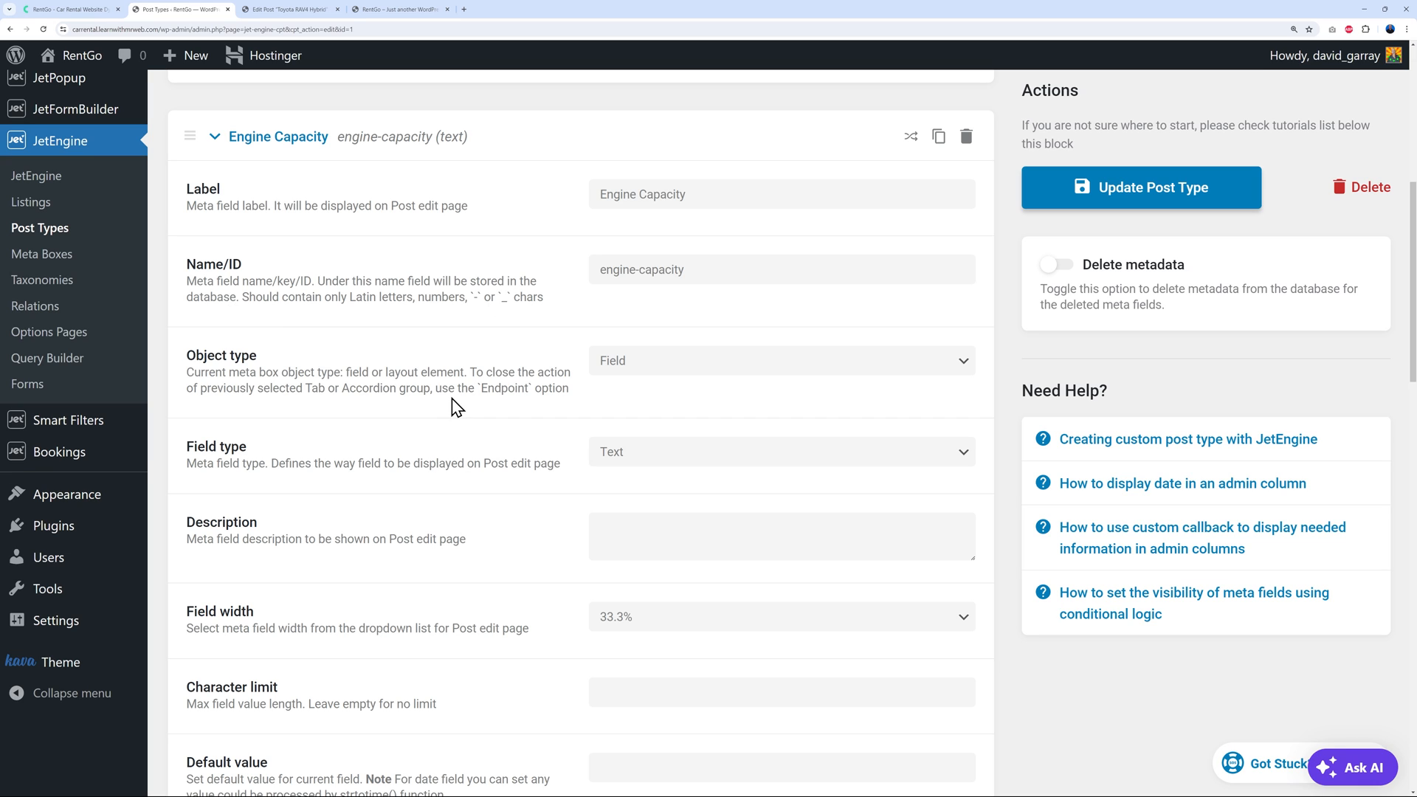
click(215, 137)
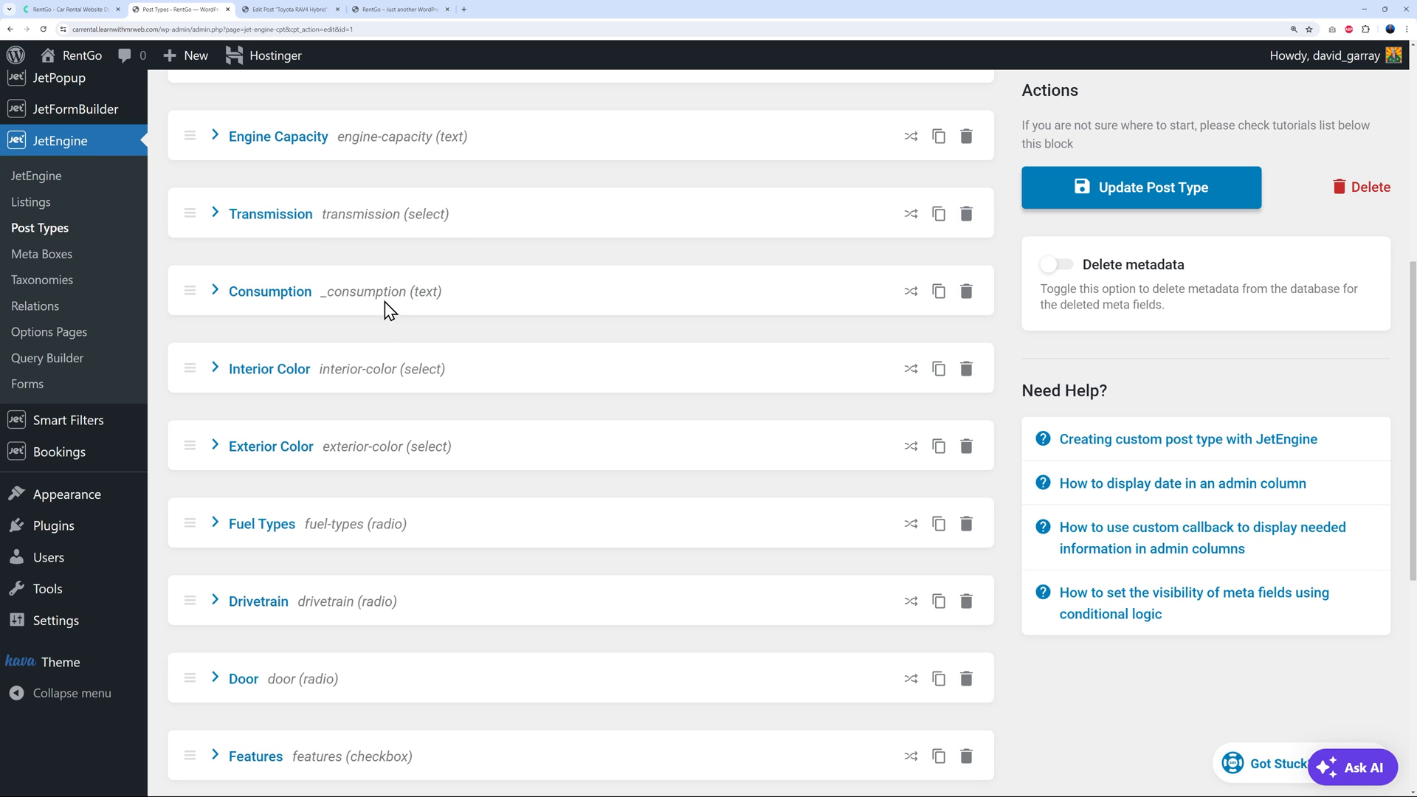
scroll(605, 317, down, 2)
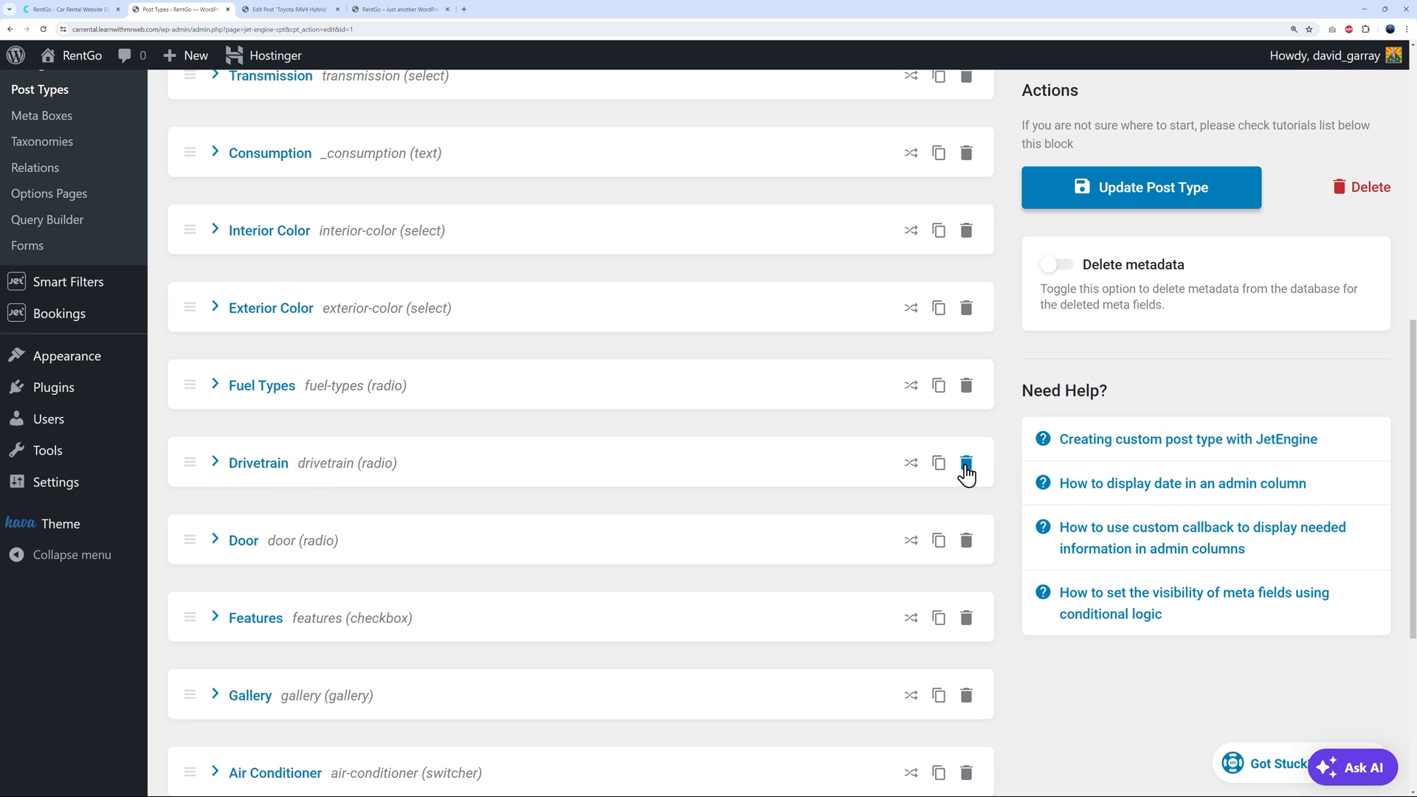
scroll(910, 453, down, 2)
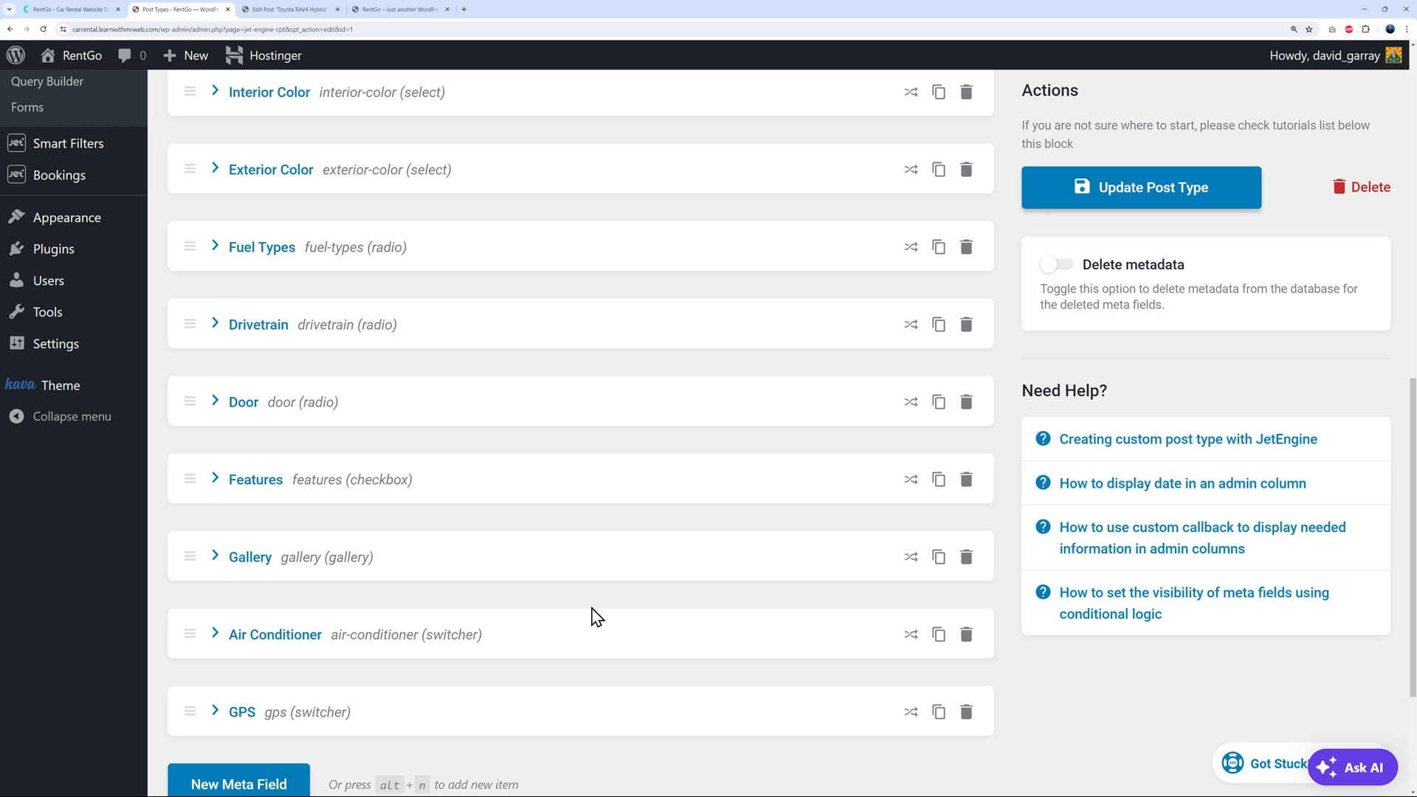
scroll(747, 465, down, 1)
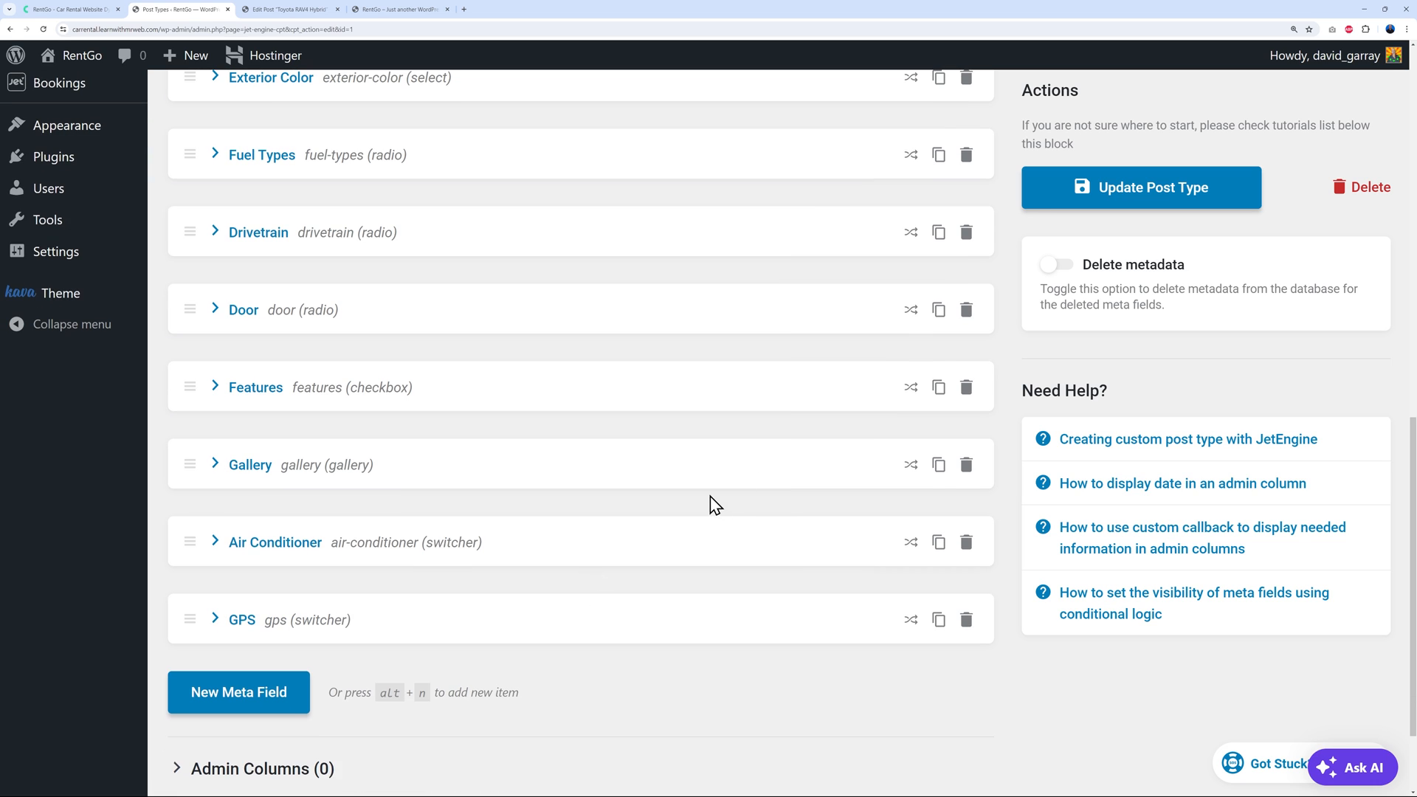
scroll(710, 498, down, 1)
Add a new meta field labelled 'Name of the field' with field type Select
click(251, 601)
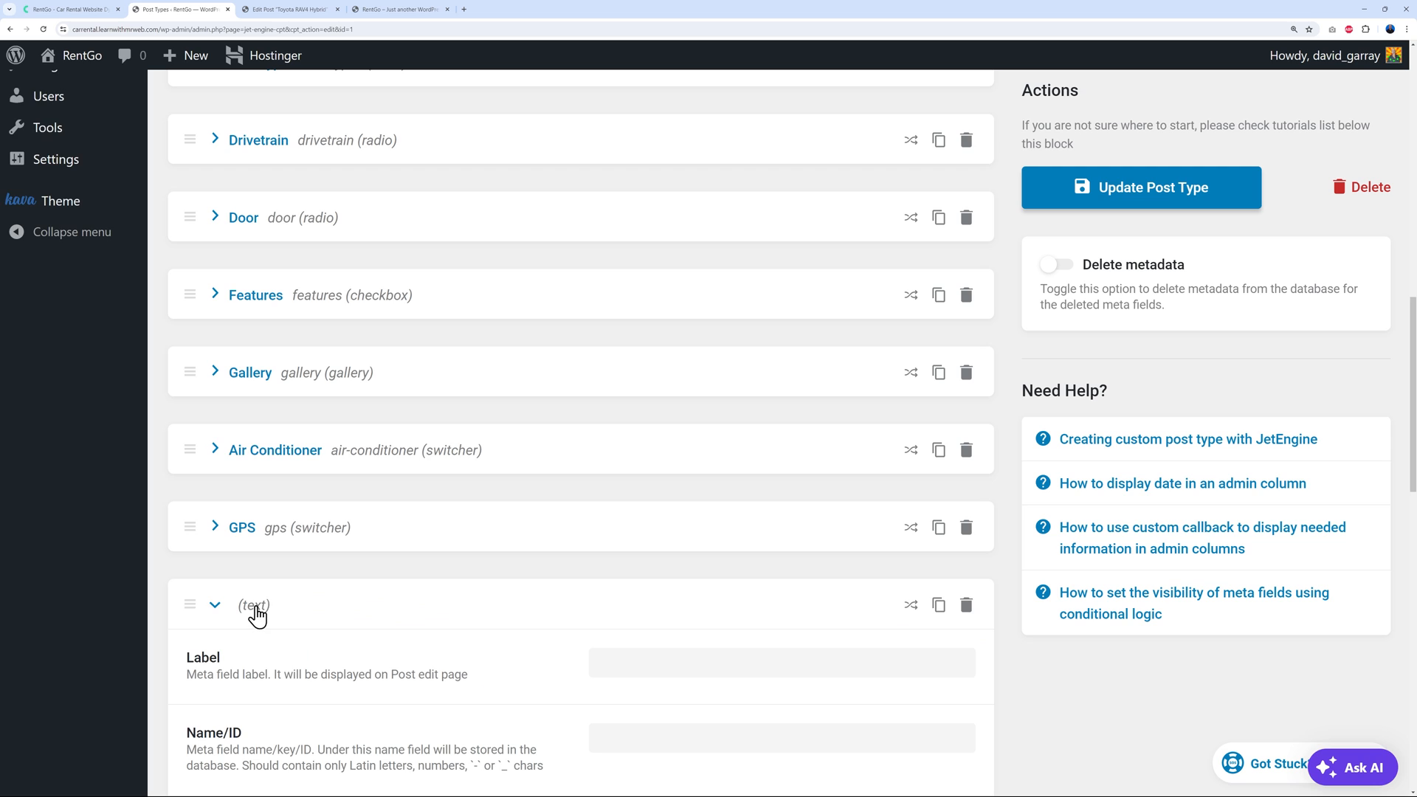
scroll(640, 421, down, 4)
click(662, 343)
text(Name of the field)
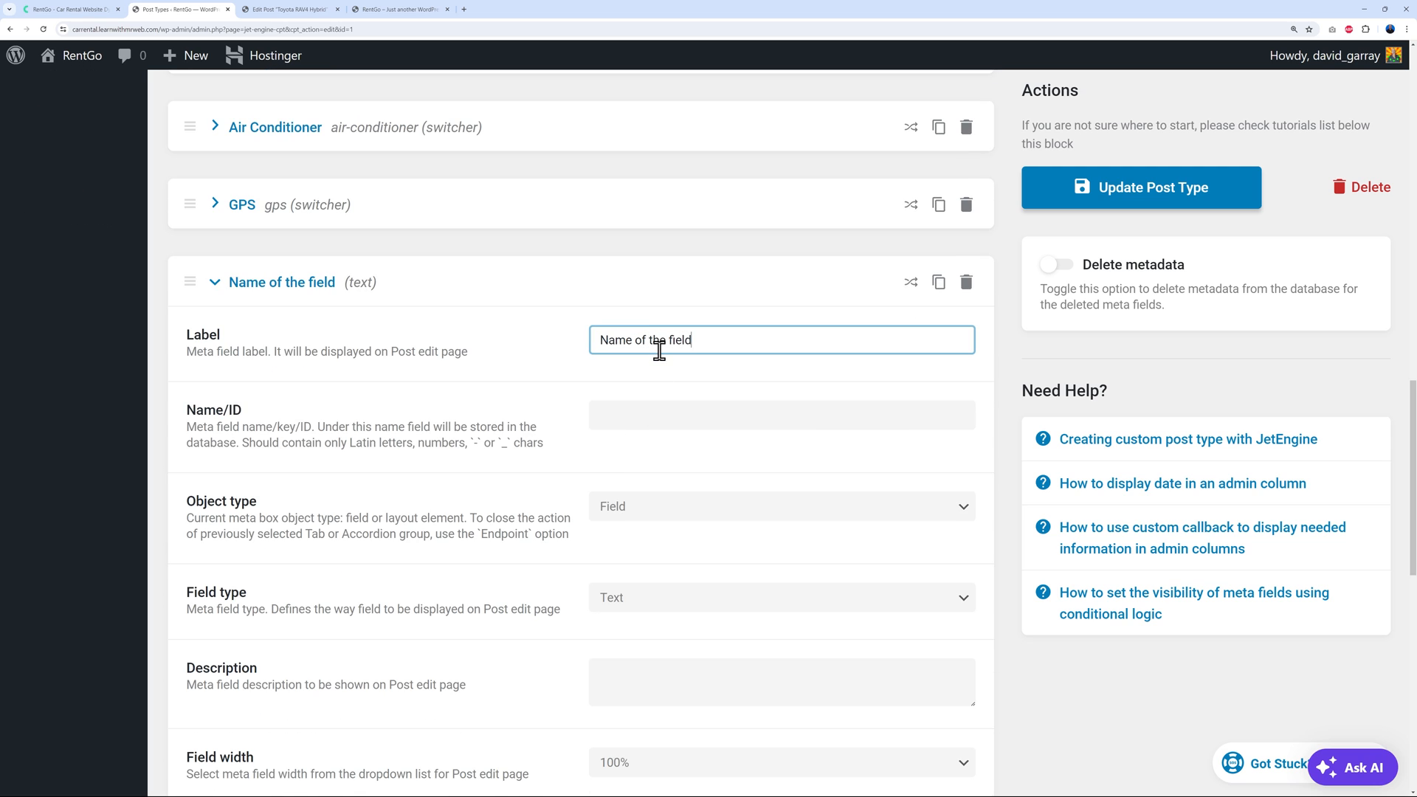
click(1003, 395)
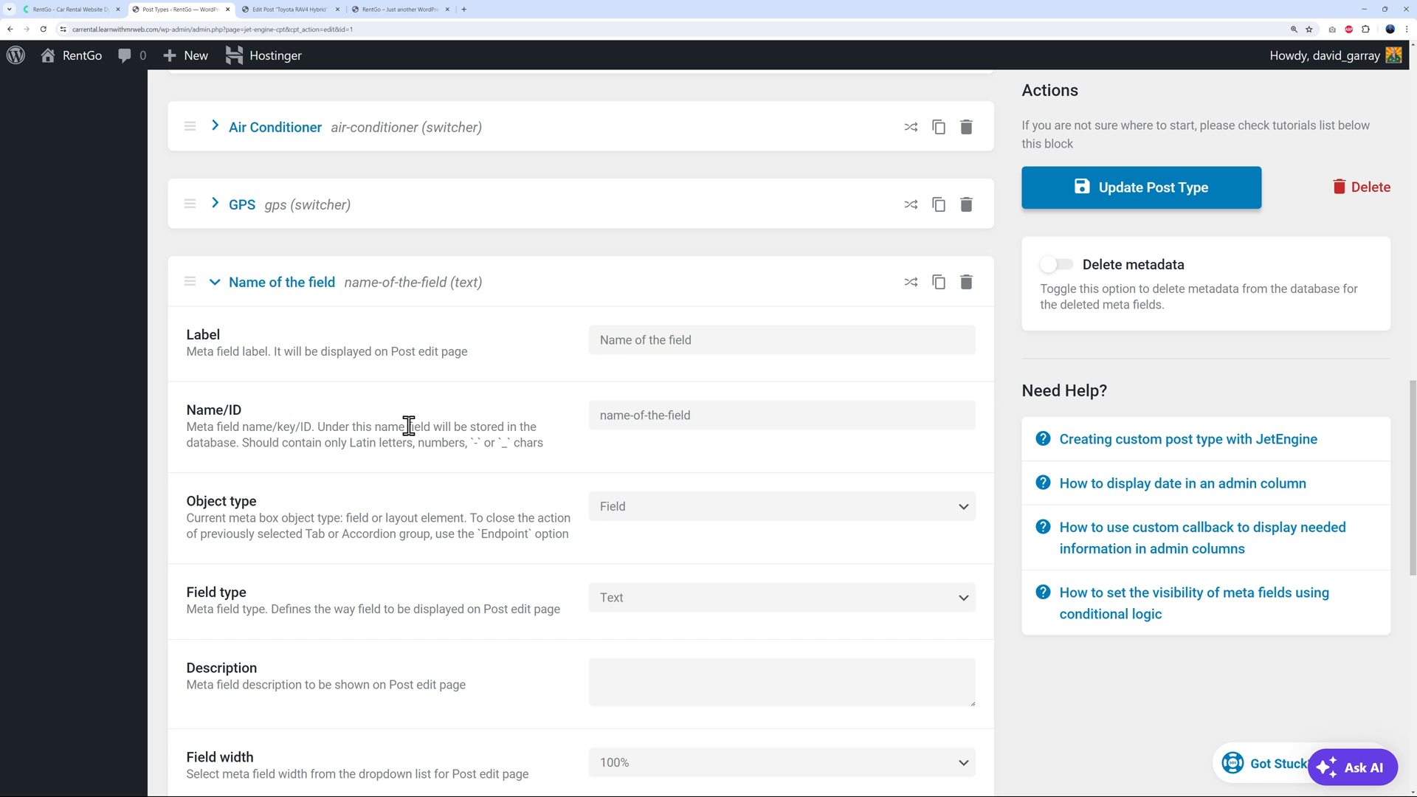
scroll(448, 525, down, 2)
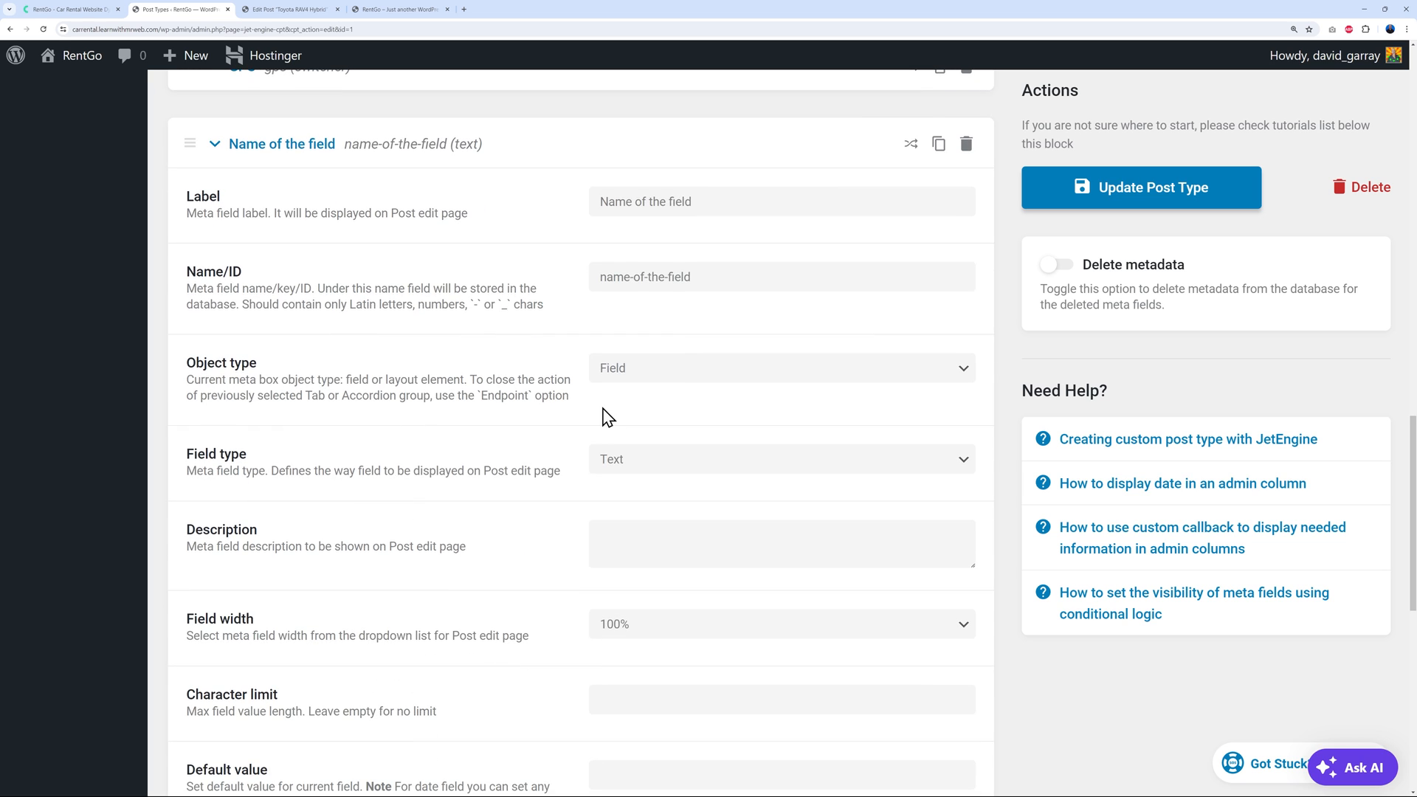
scroll(604, 417, down, 1)
click(727, 378)
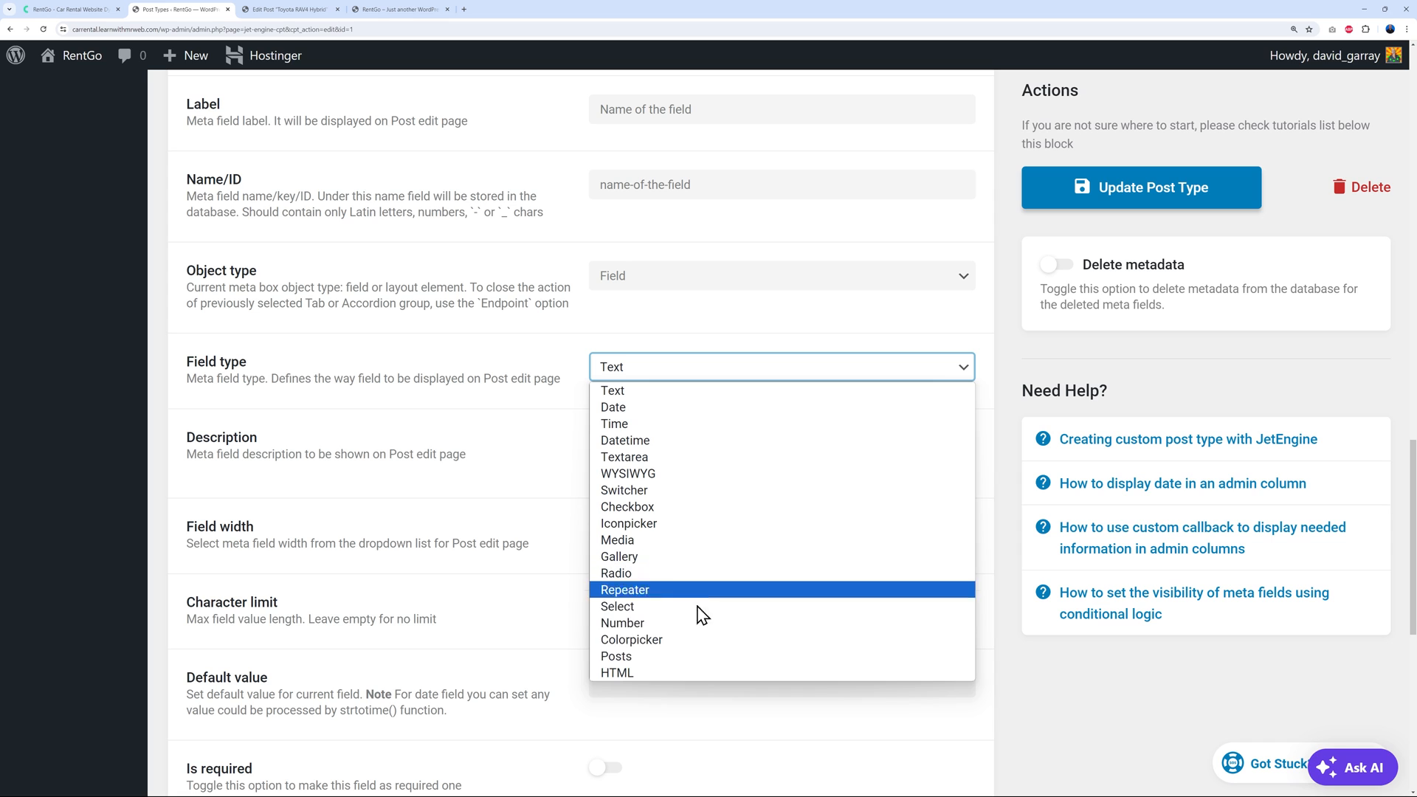
click(654, 609)
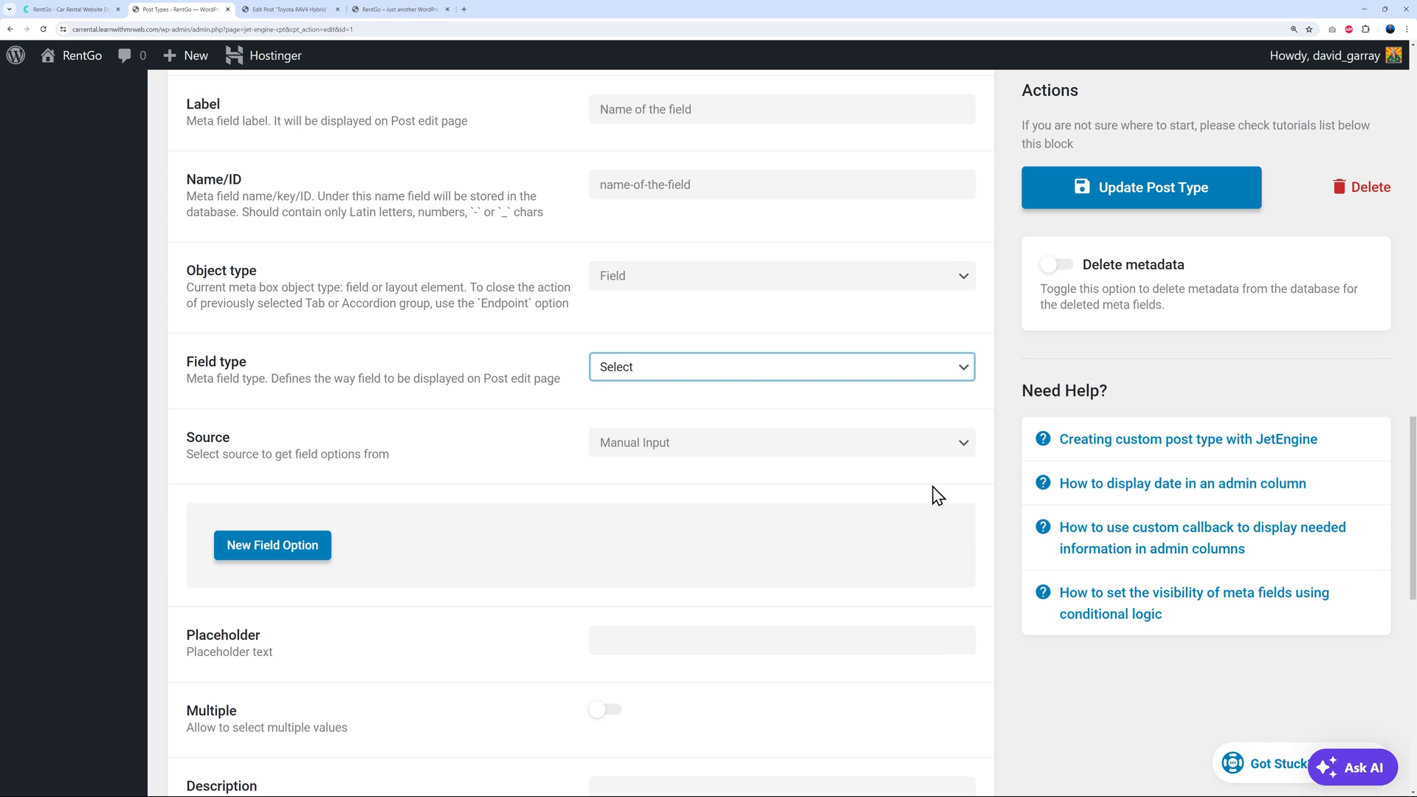
Add the select options Option 1 and Option 2, each with matching value and label
scroll(928, 494, down, 2)
click(336, 417)
click(656, 480)
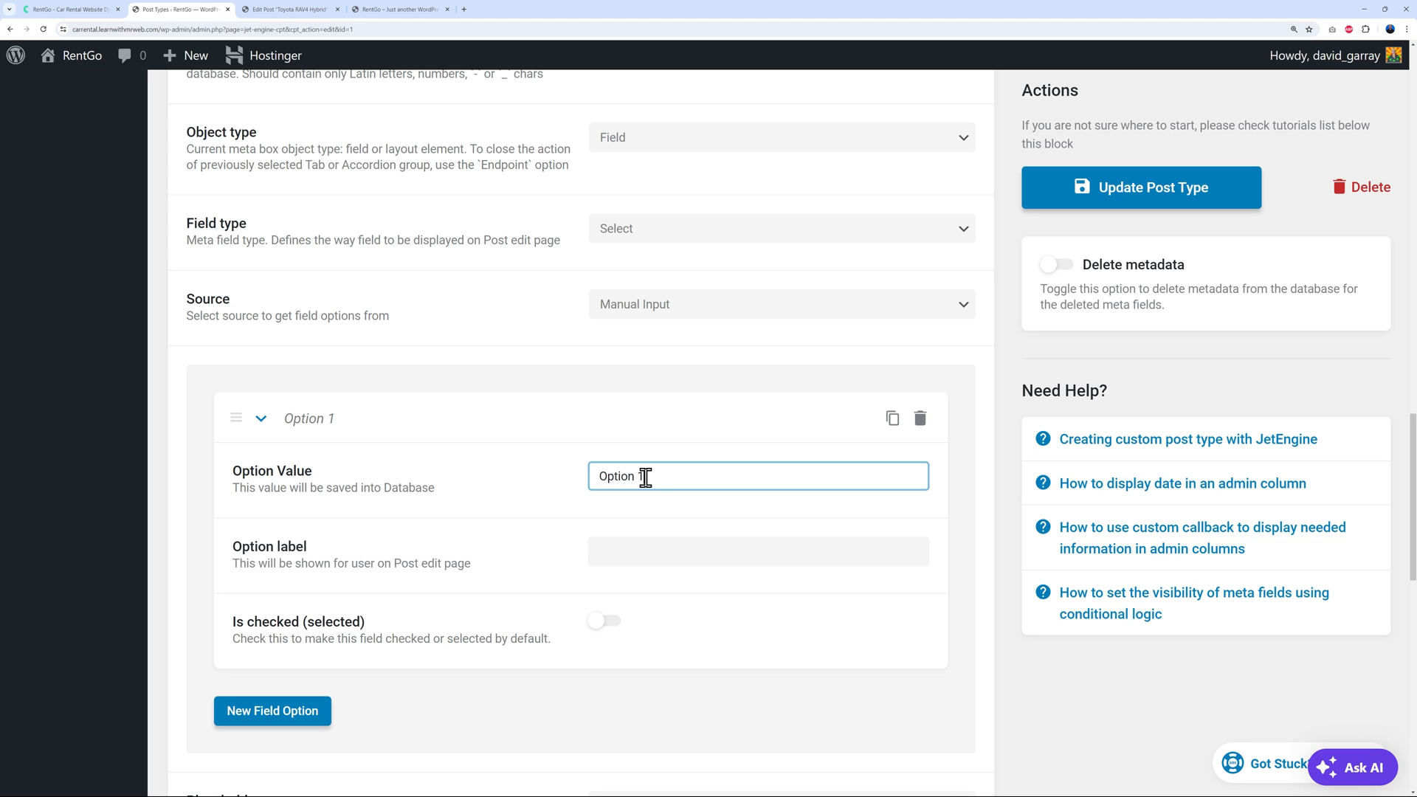
drag(806, 474, 552, 503)
key(ctrl+c)
click(694, 547)
key(ctrl+v)
click(273, 711)
scroll(462, 677, down, 4)
click(666, 463)
key(ctrl+v)
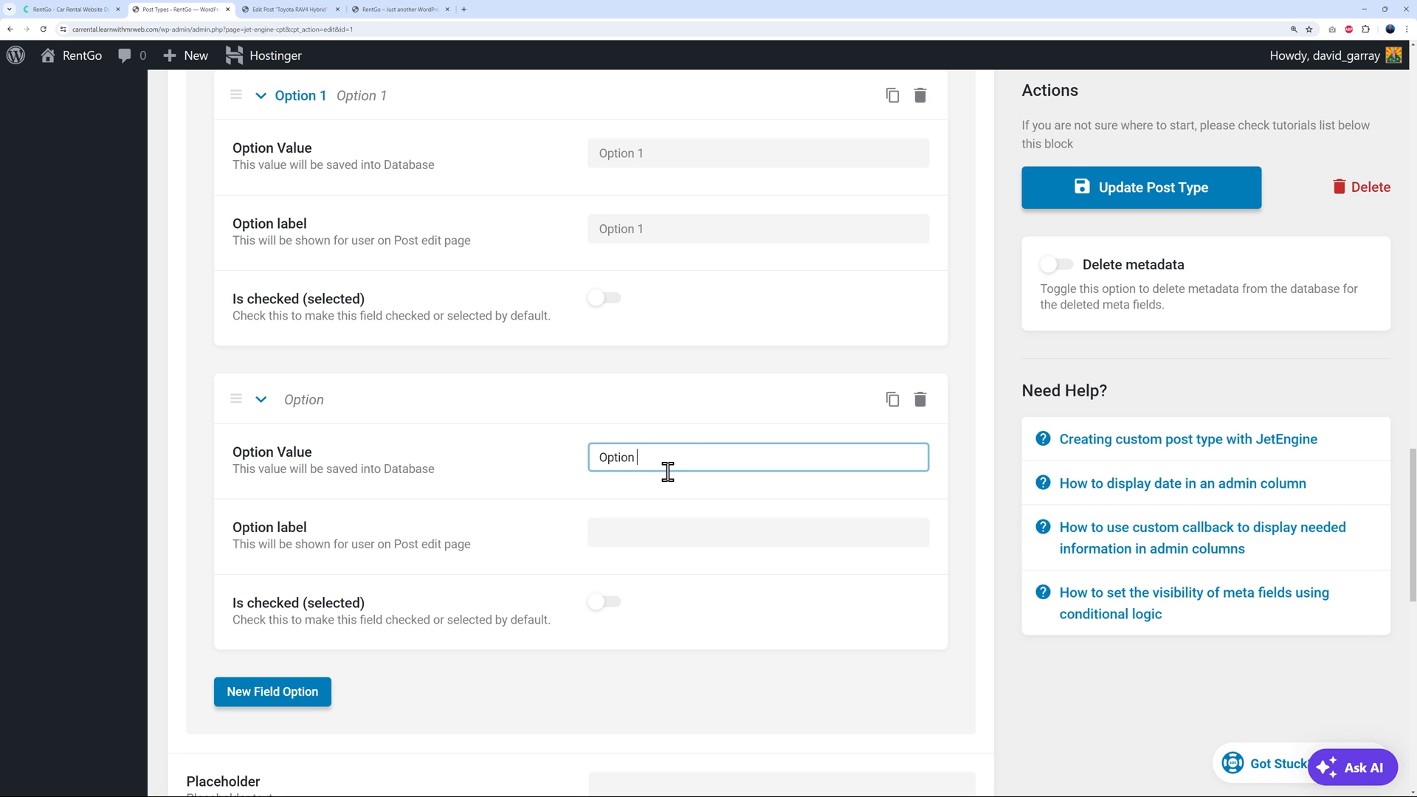
key(ctrl+a)
key(ctrl+c)
click(677, 528)
key(ctrl+v)
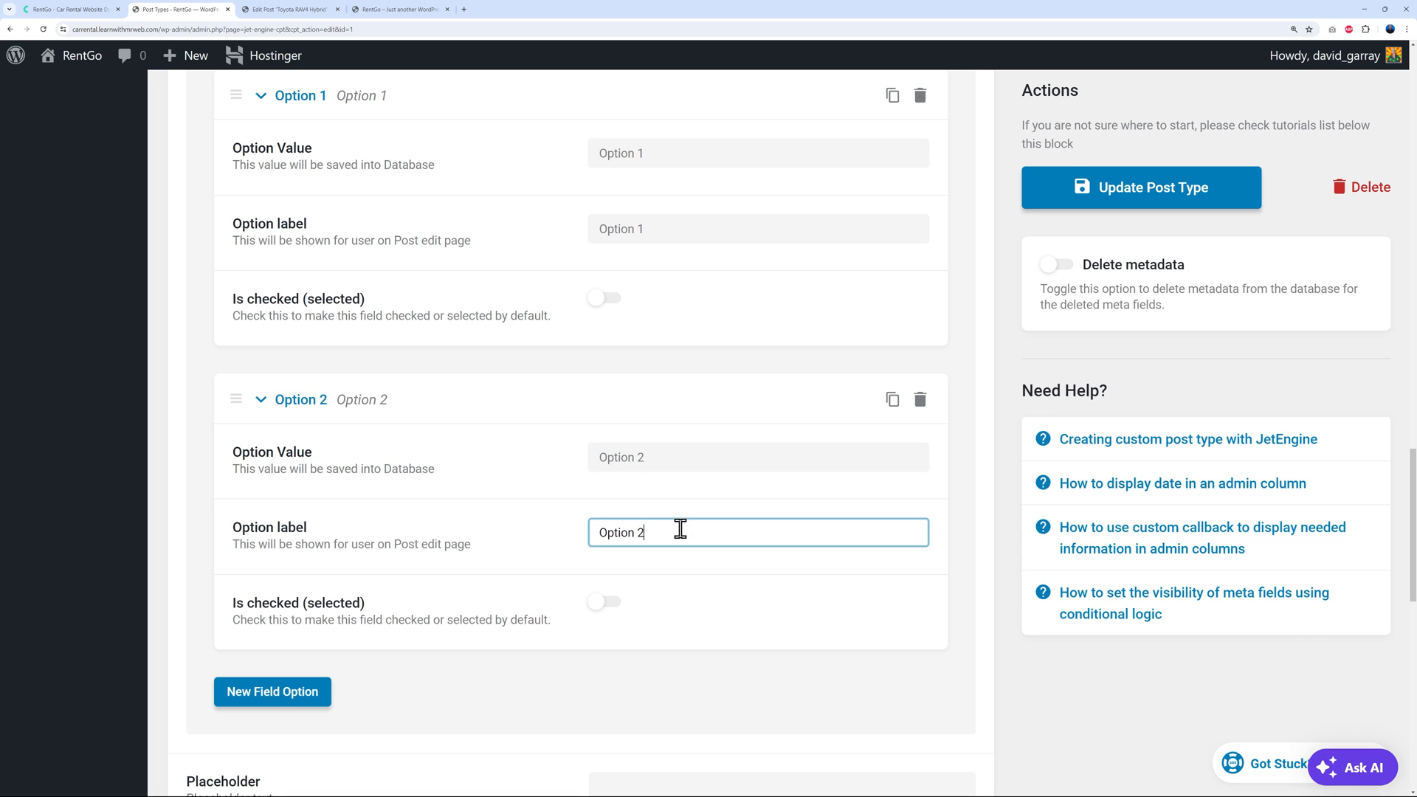
Add a third option, Option 3, and update the post type
scroll(404, 590, down, 3)
click(320, 466)
click(661, 531)
key(ctrl+v)
click(719, 597)
key(ctrl+v)
key(BackSpace)
text(3)
click(1110, 194)
Reload the Toyota RAV4 Hybrid editor and check that 'Name of the field' offers Option 1–3, keeping Option 1
click(304, 11)
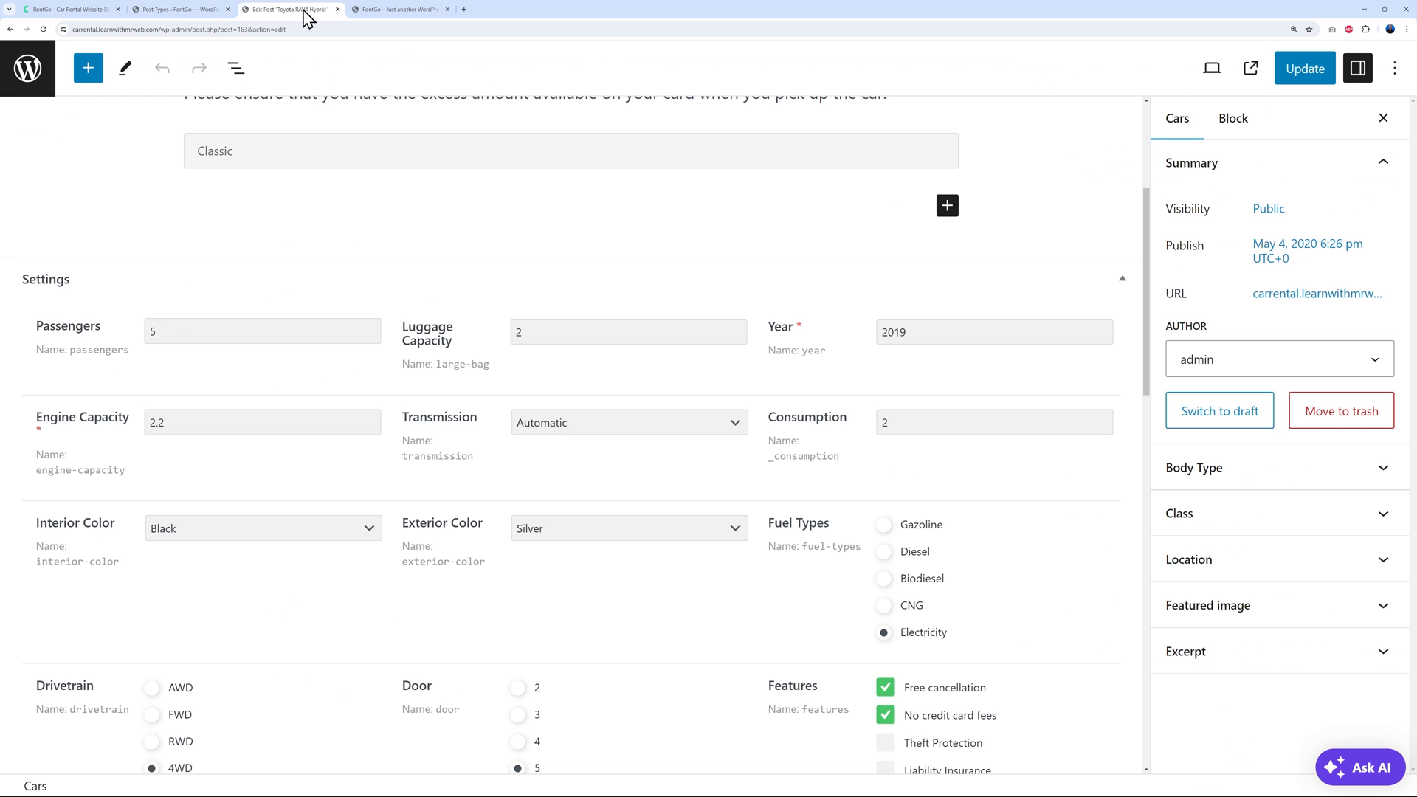
click(43, 28)
scroll(675, 462, down, 13)
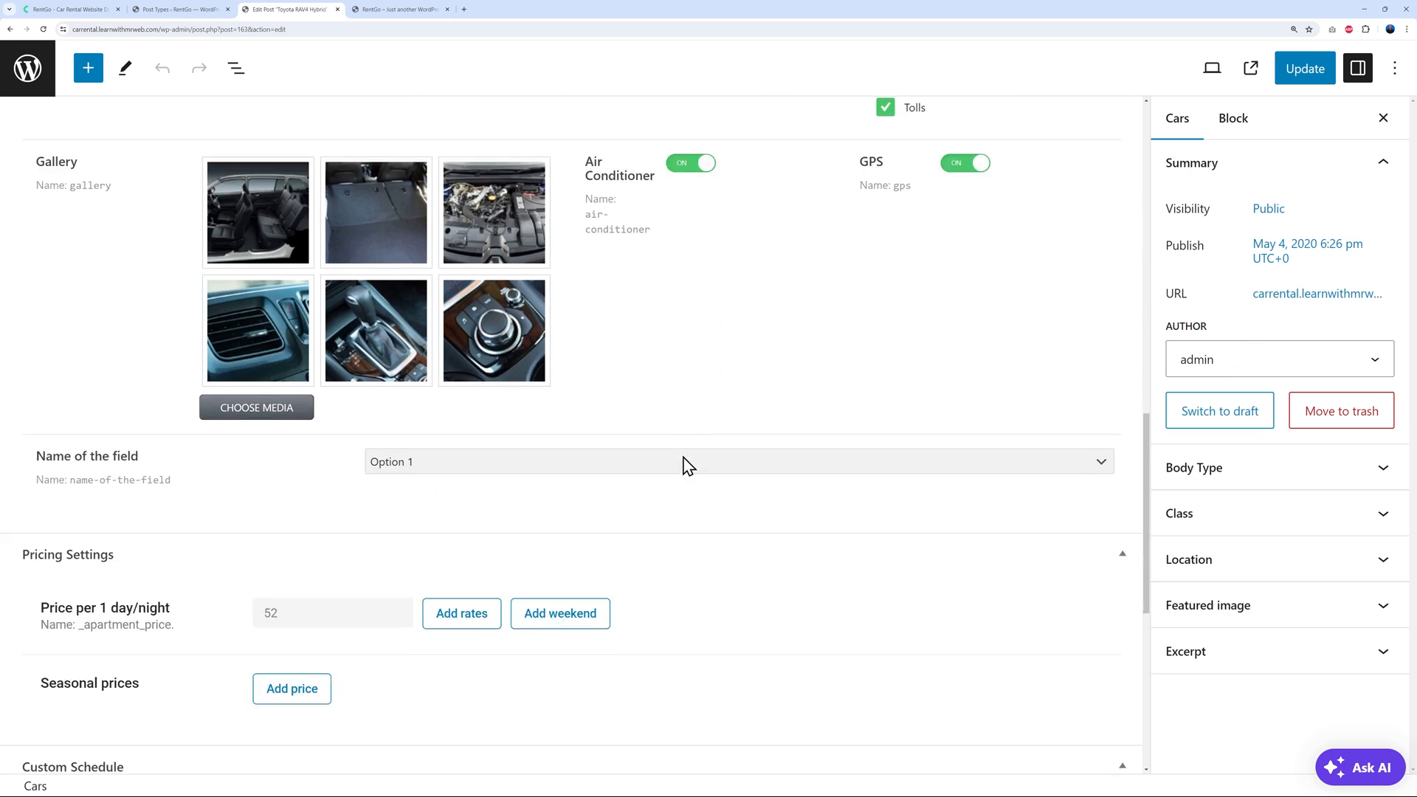
scroll(686, 465, down, 1)
click(498, 366)
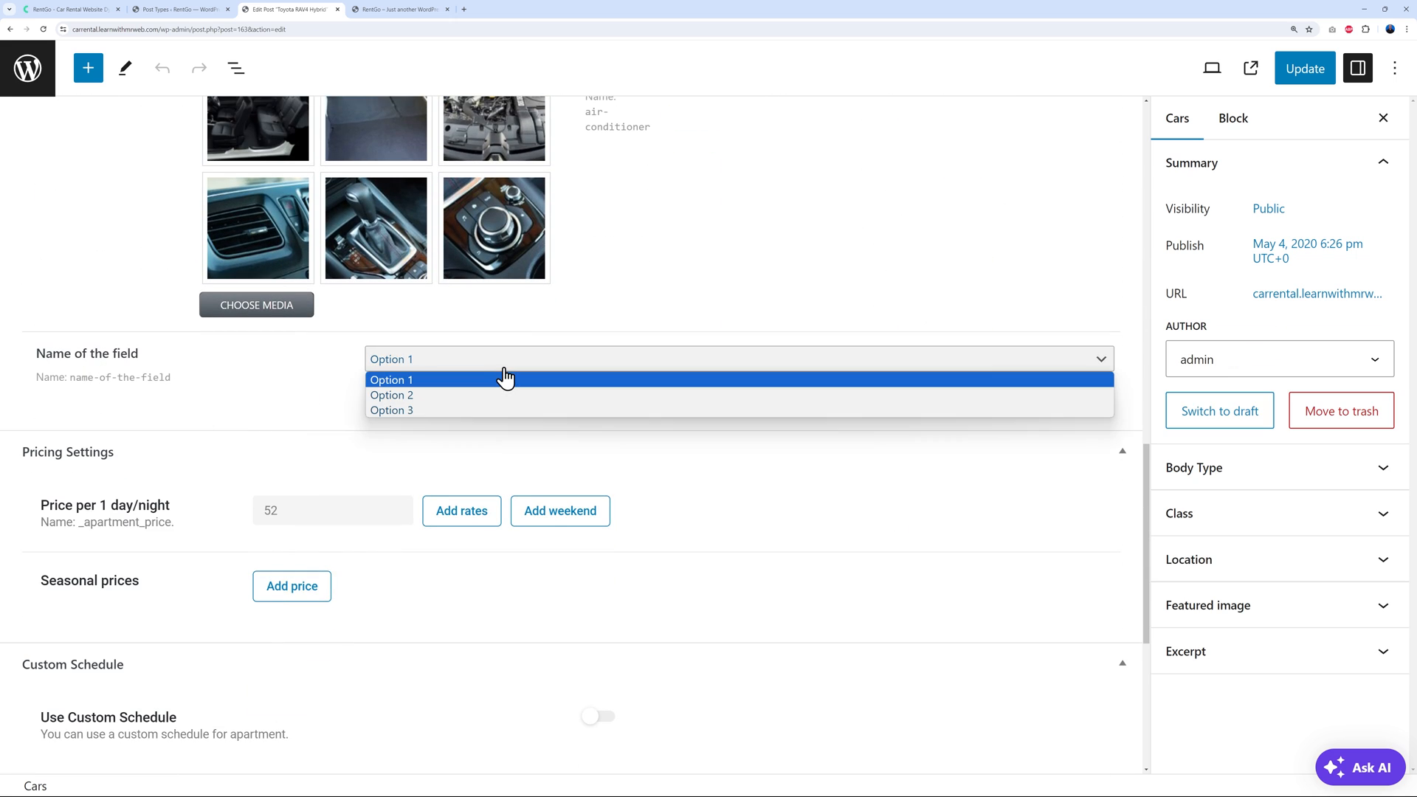
click(470, 381)
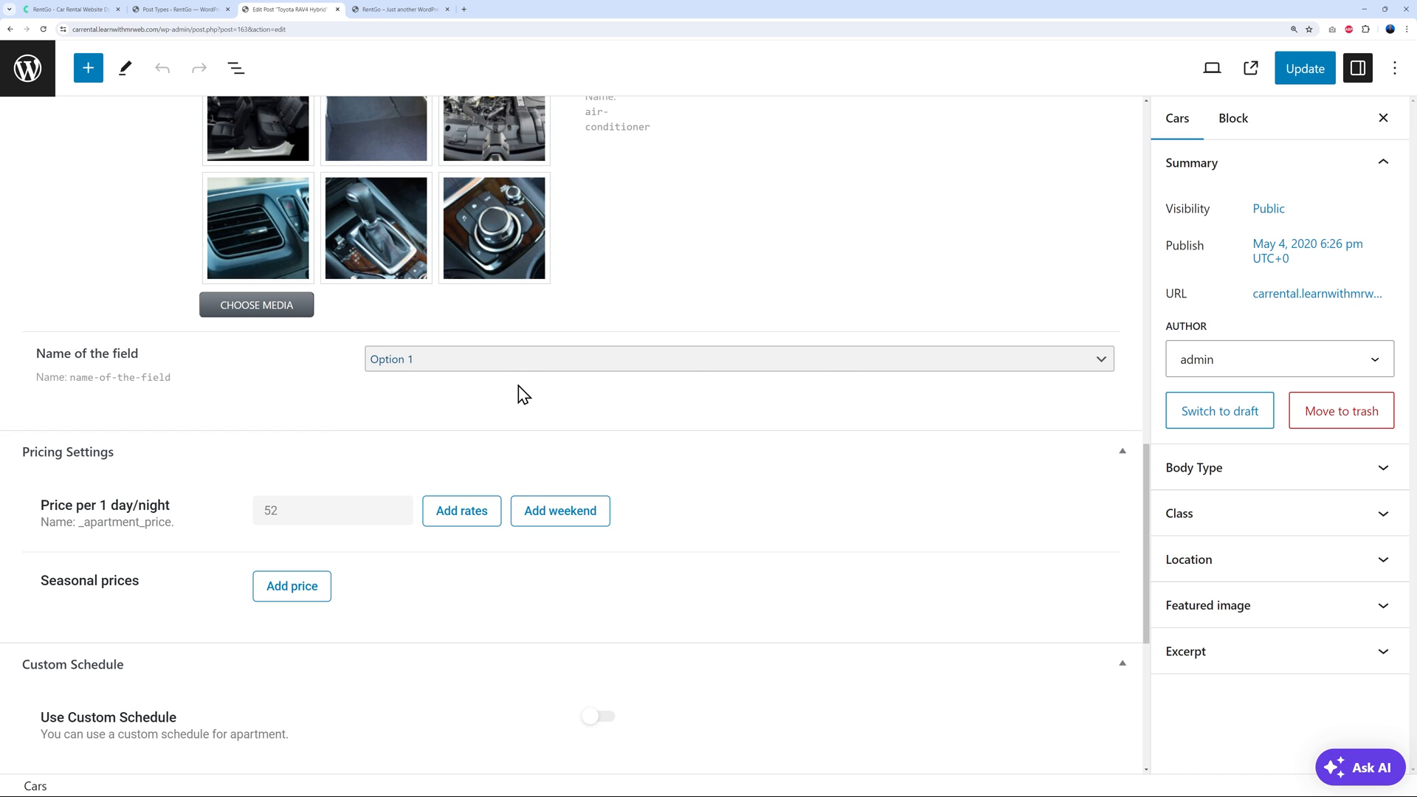
Delete the 'Name of the field' meta field from the Cars post type and update the post type
click(208, 11)
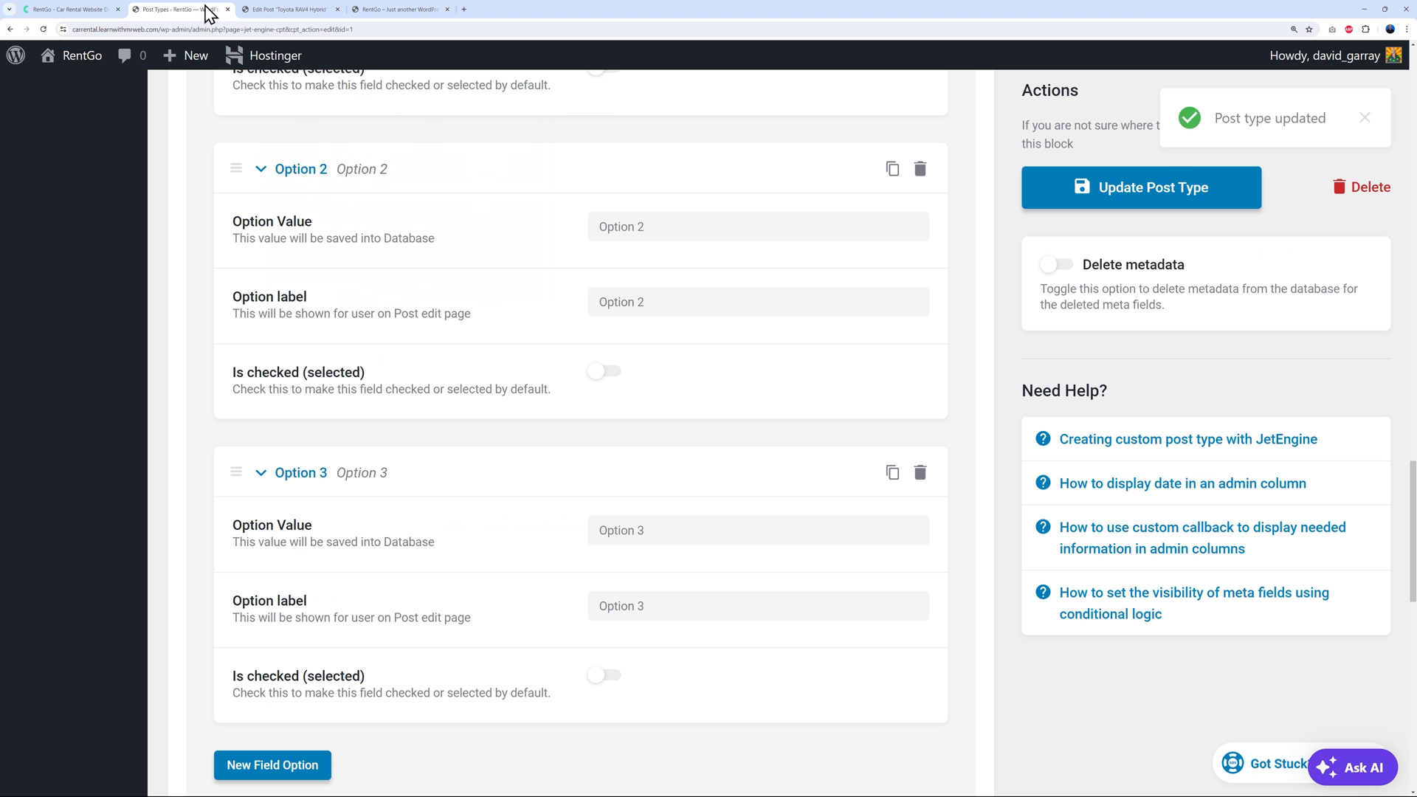
scroll(937, 498, up, 10)
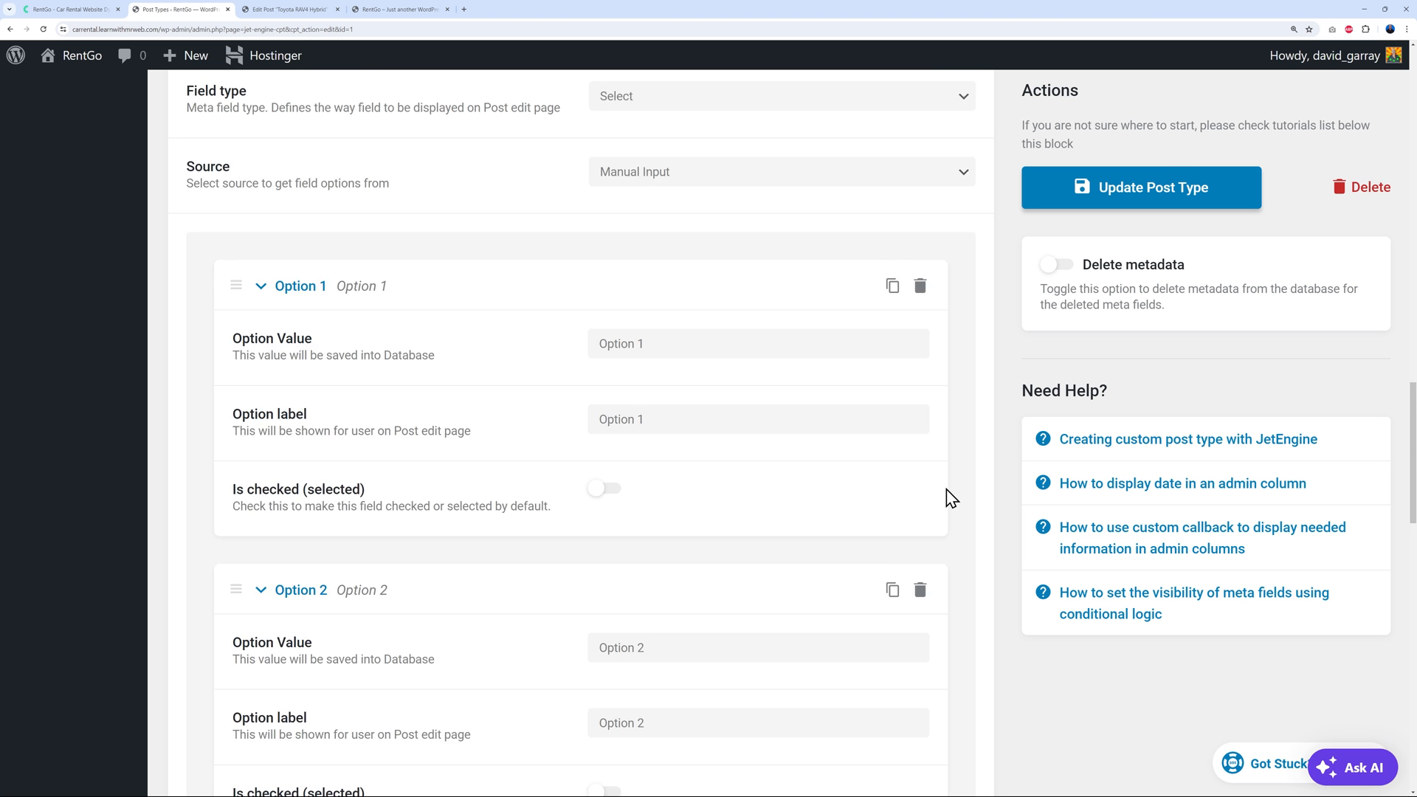
scroll(375, 369, up, 2)
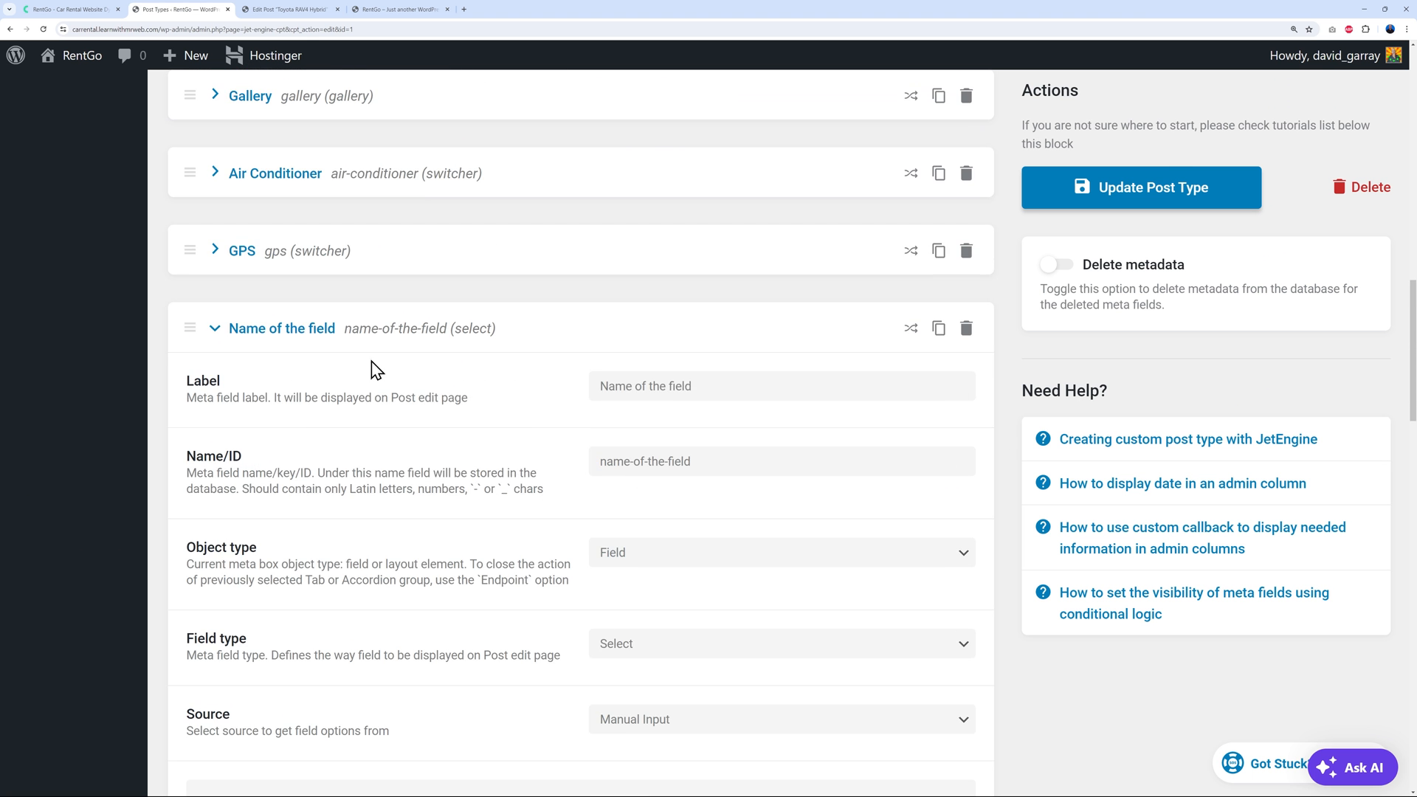
click(966, 329)
click(957, 302)
click(1140, 195)
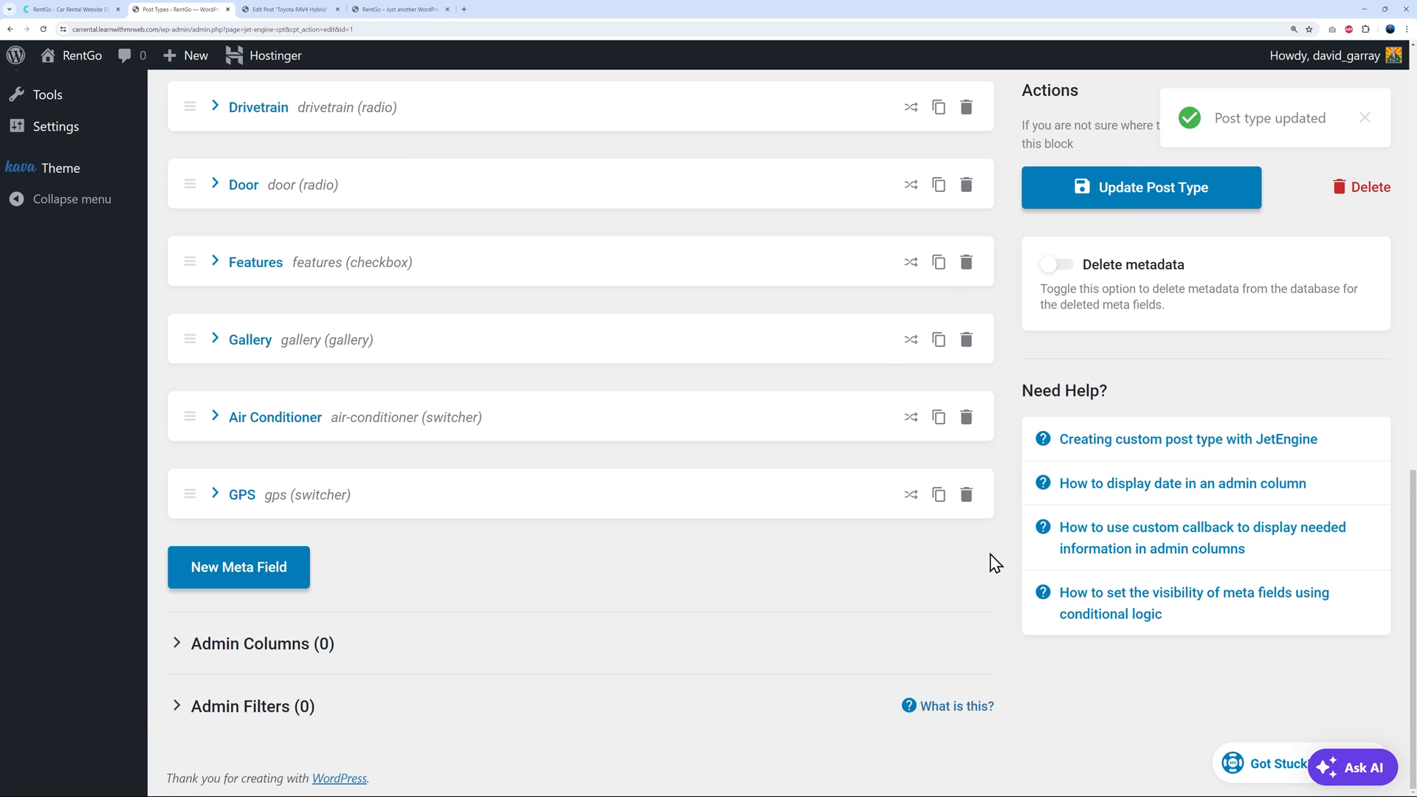
Expand the advanced post type settings, then go back to the Toyota RAV4 Hybrid editor
scroll(987, 550, up, 7)
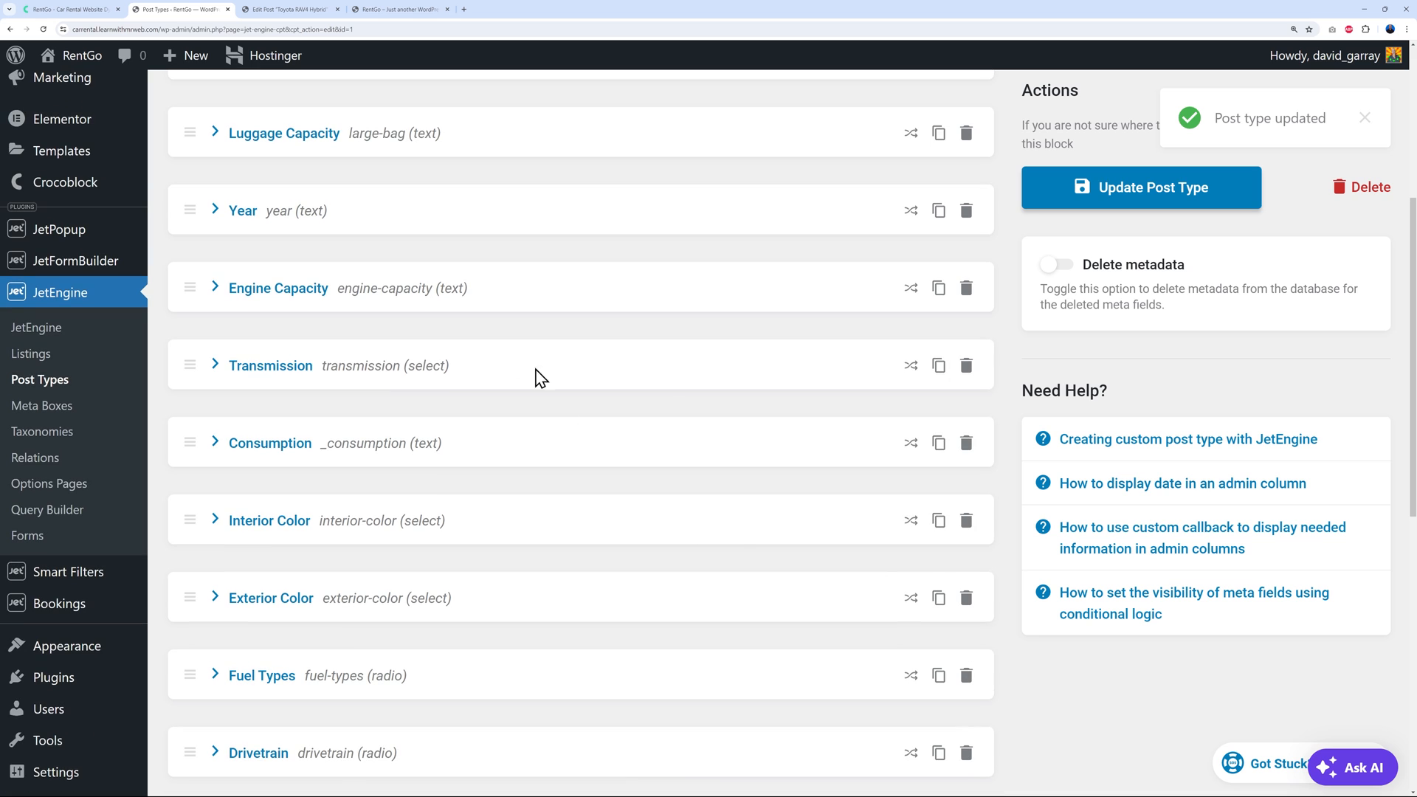
scroll(727, 465, up, 3)
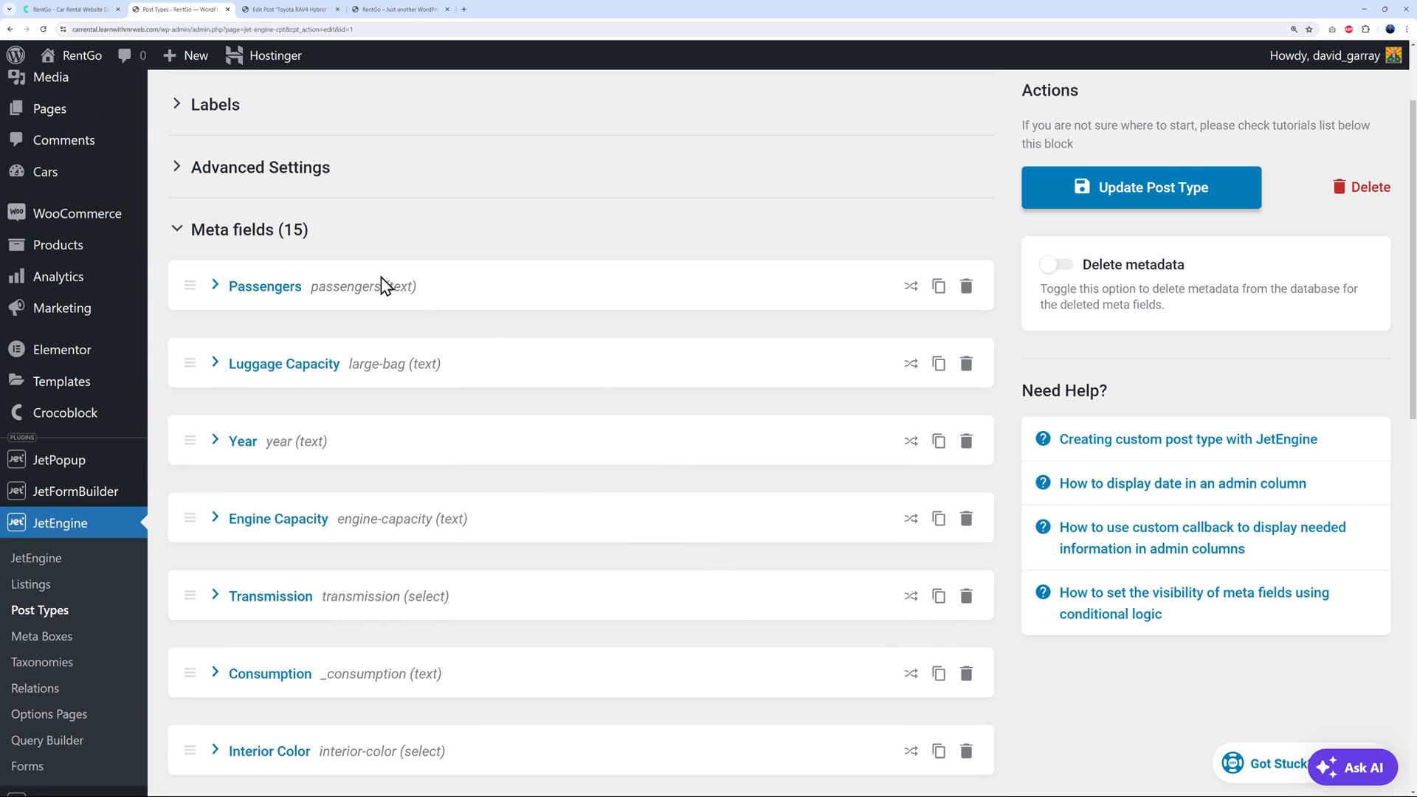
scroll(465, 294, up, 1)
click(292, 265)
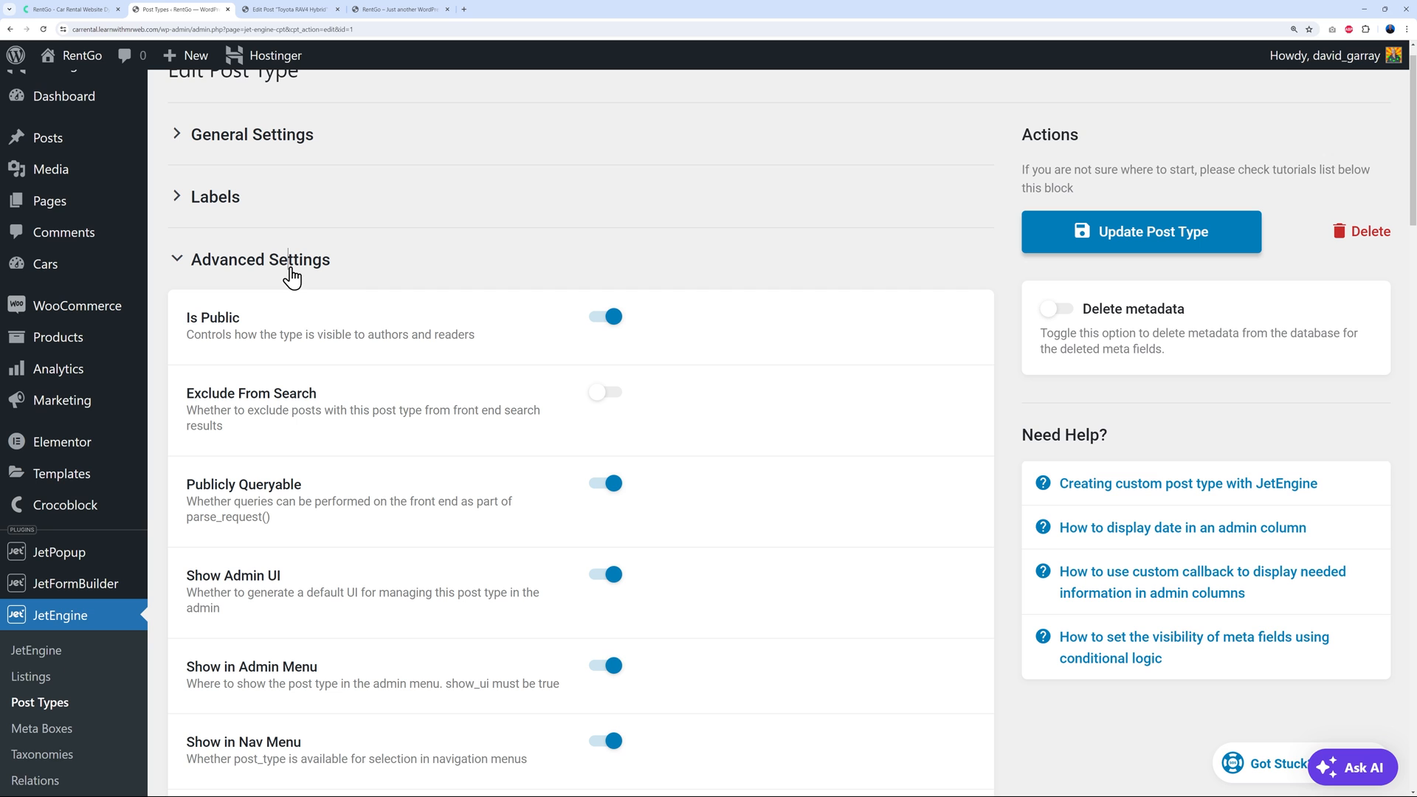
click(317, 10)
scroll(844, 317, up, 7)
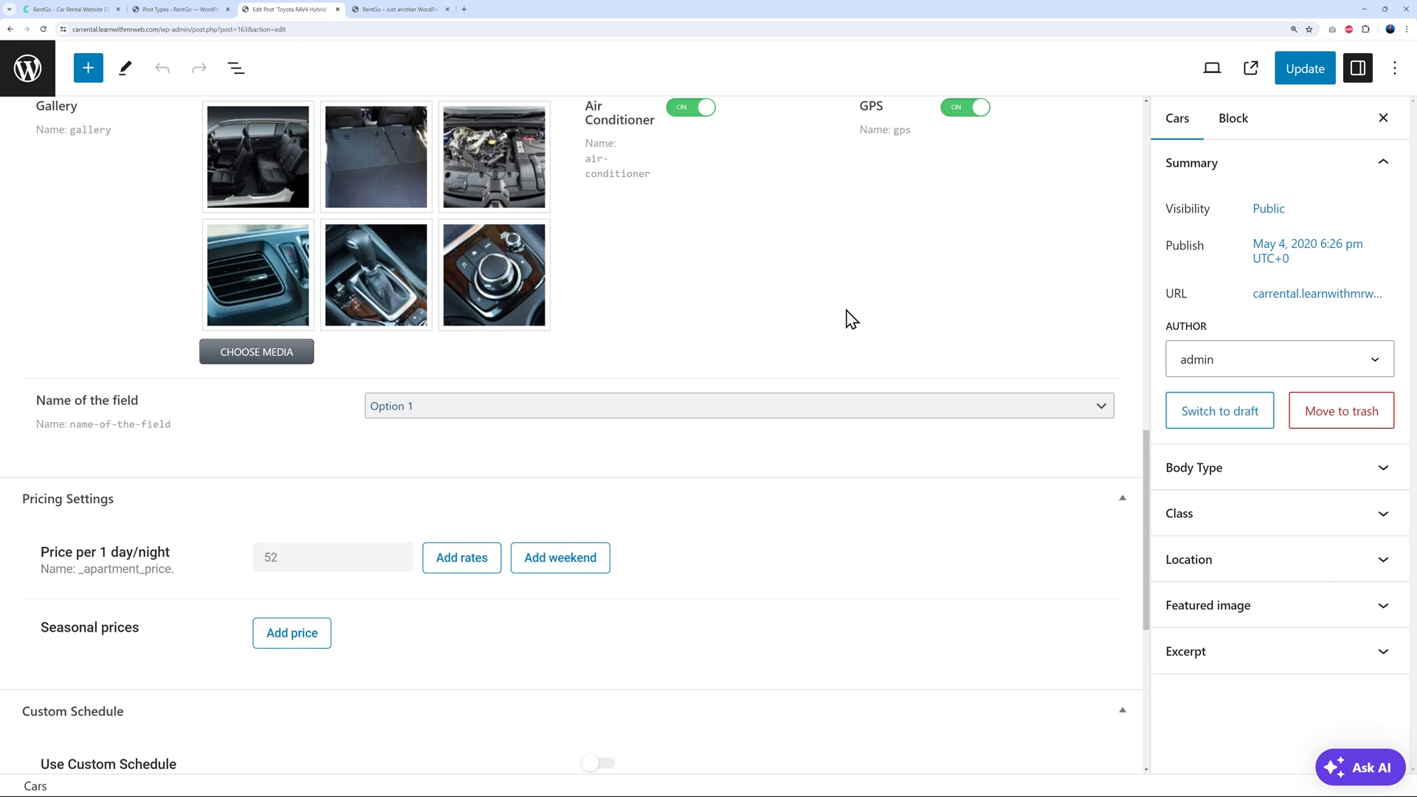
scroll(764, 359, up, 6)
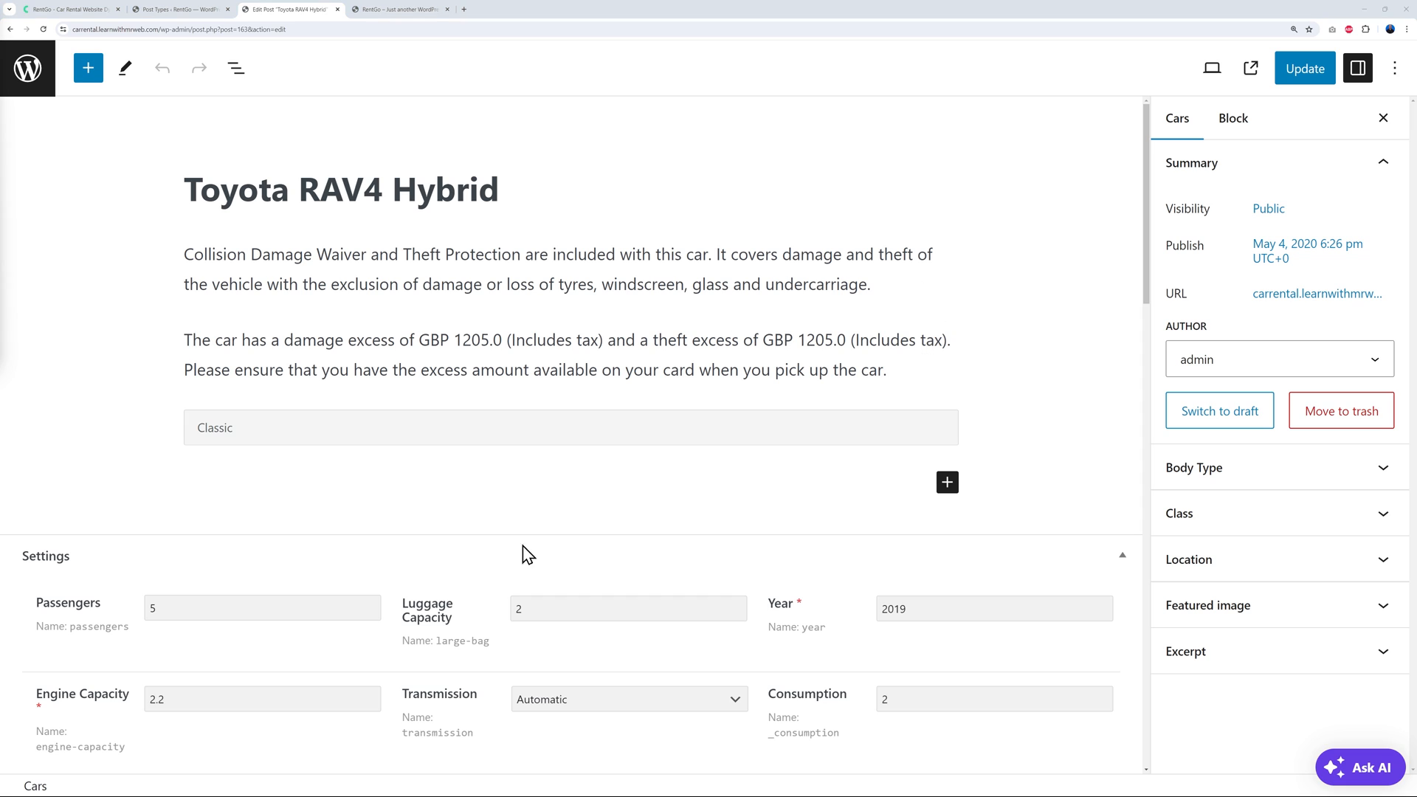
click(947, 482)
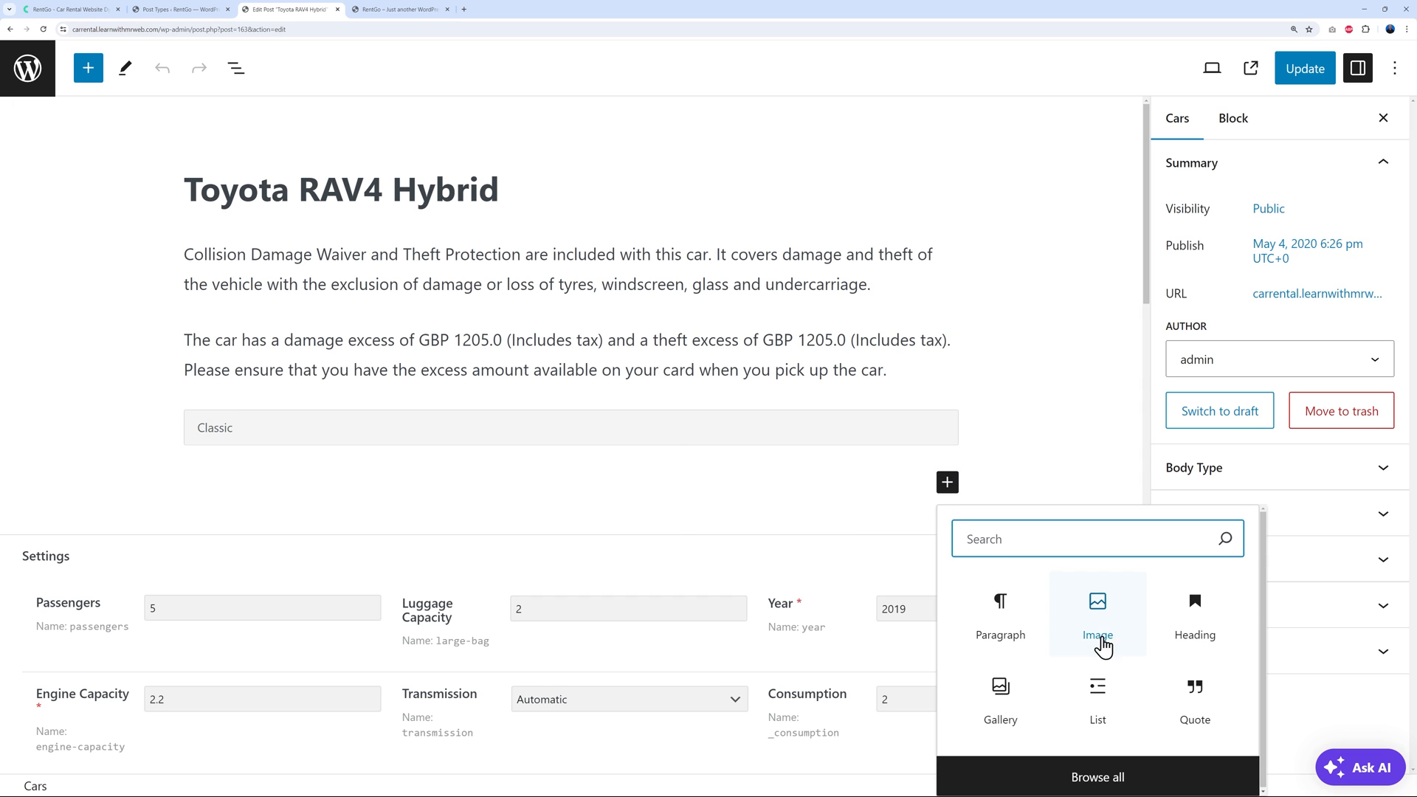
click(1087, 408)
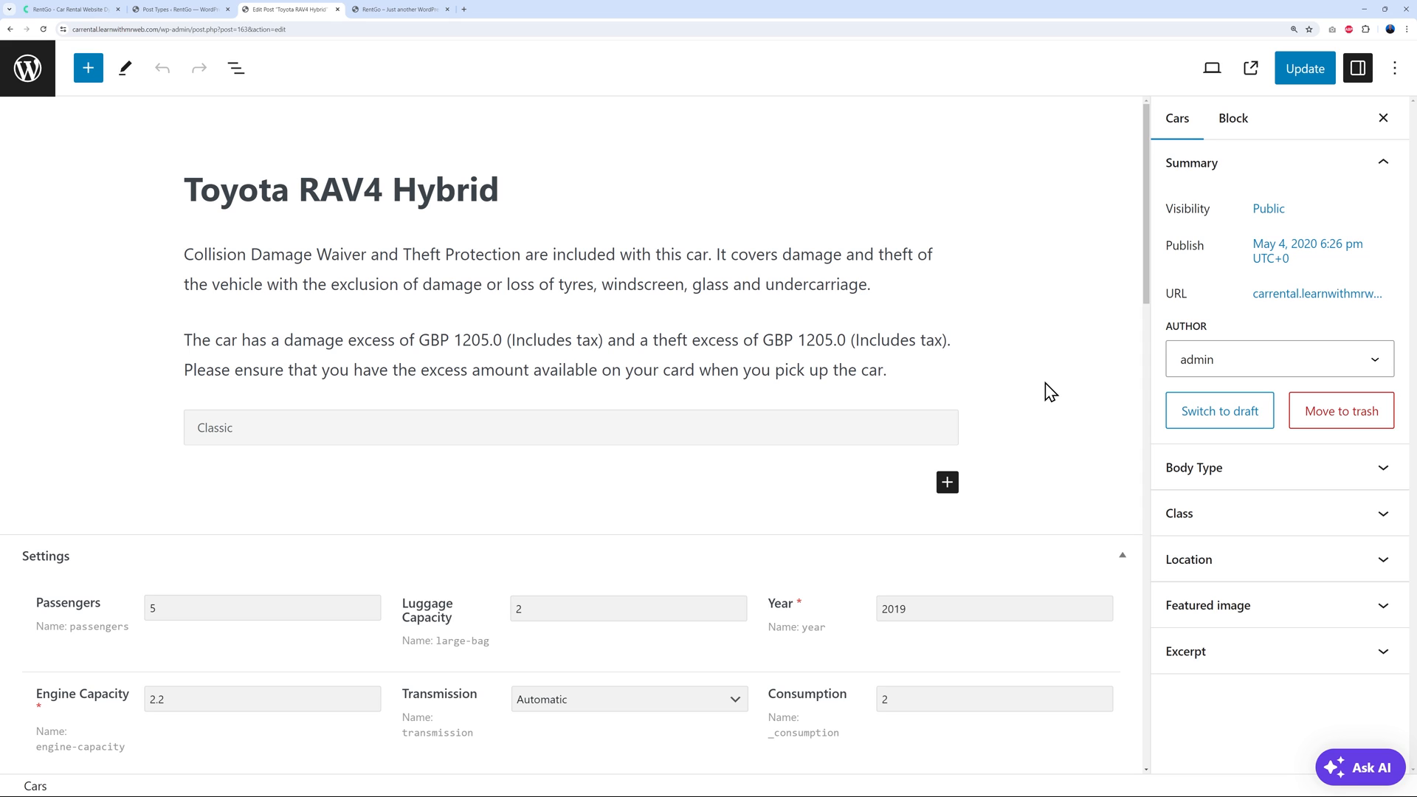
Remove Editor from the Cars post type's supports, update it, and review the RAV4 post's classic edit screen
click(196, 10)
scroll(713, 508, down, 15)
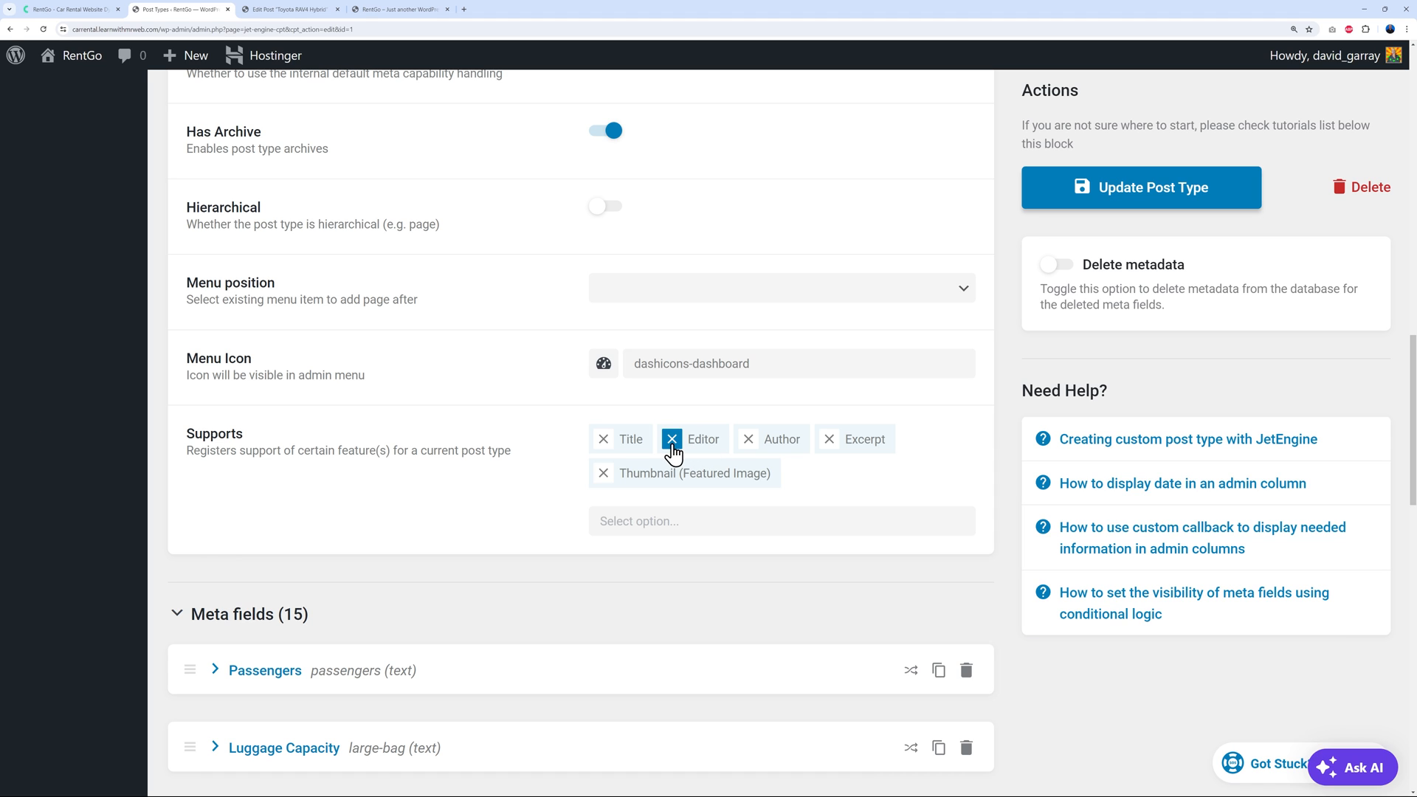
click(672, 440)
click(1122, 198)
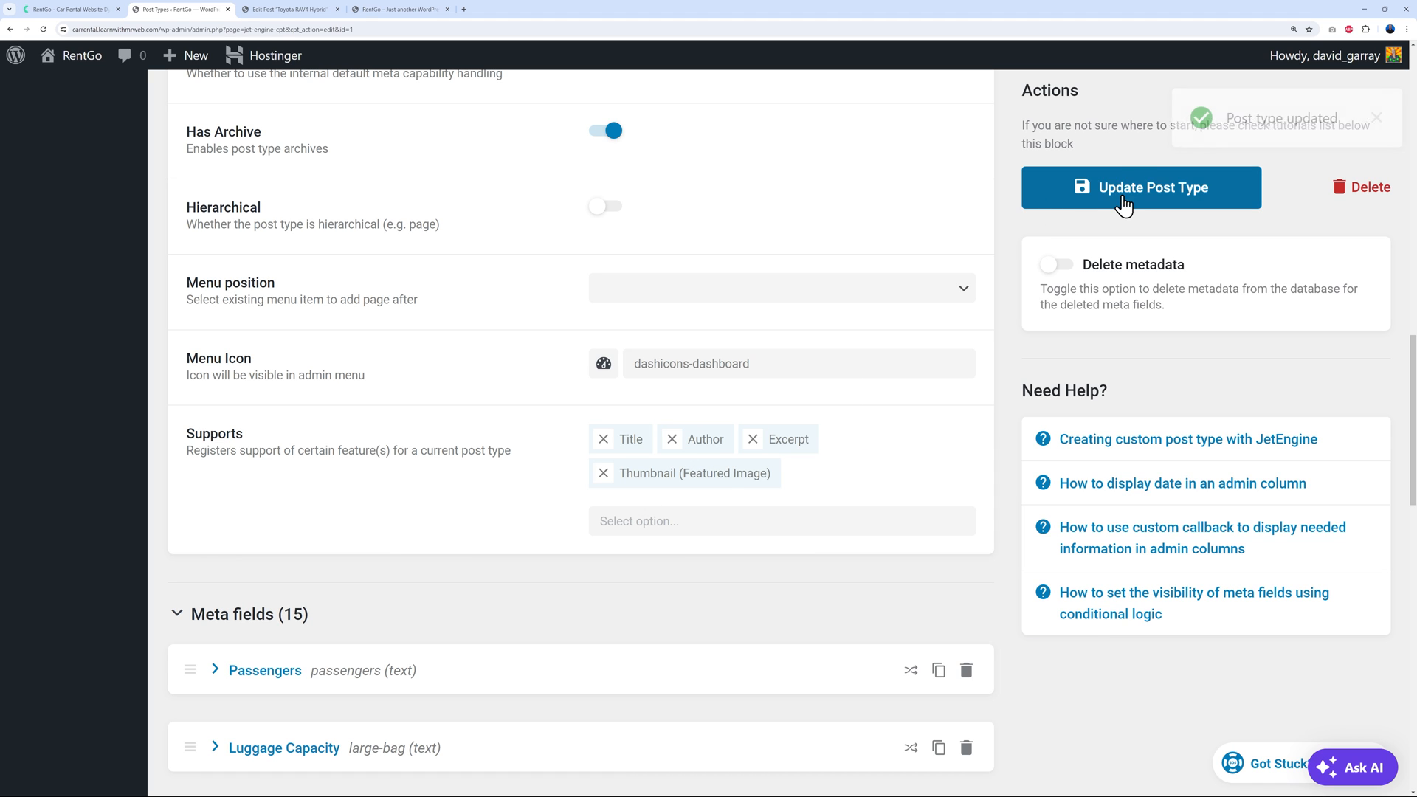
click(284, 9)
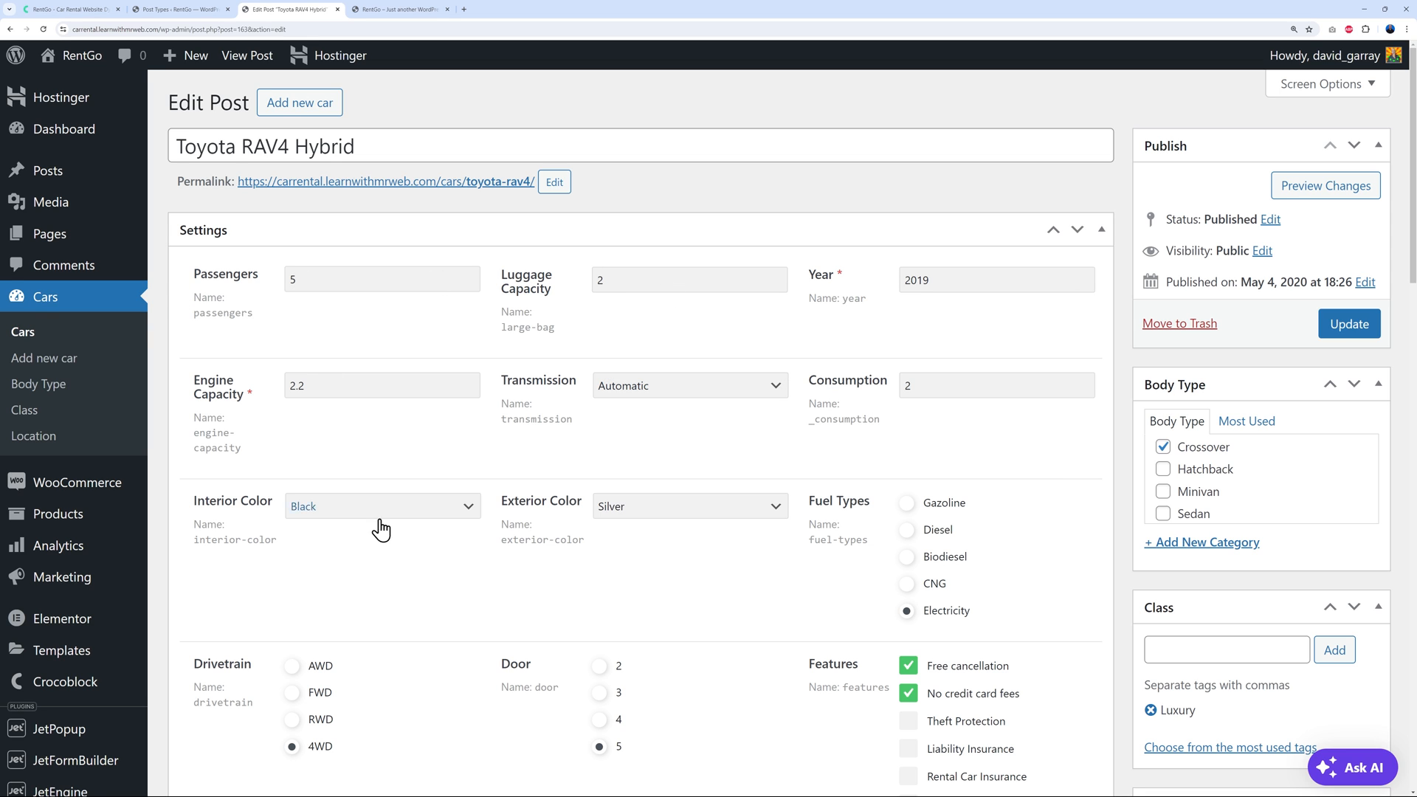
scroll(862, 590, down, 3)
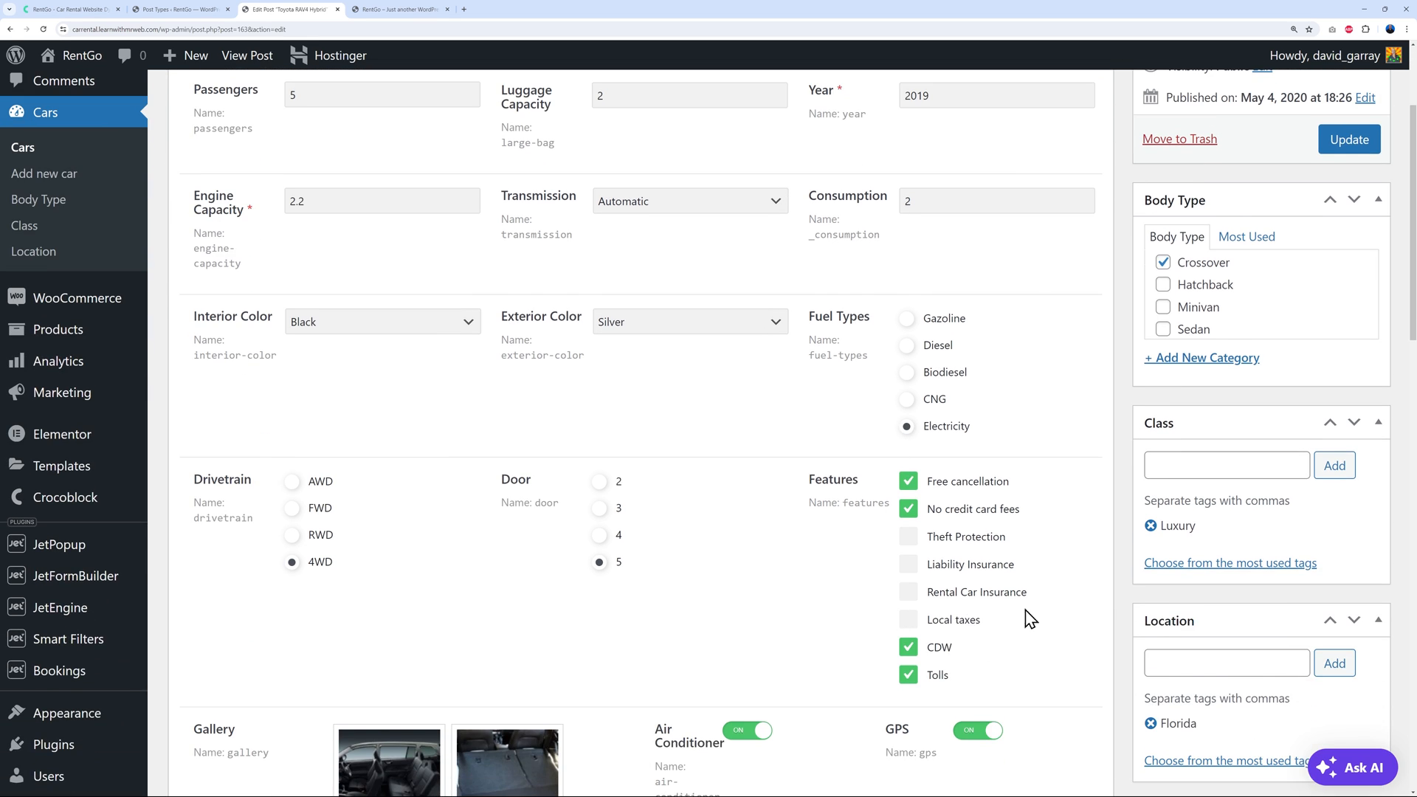
scroll(1048, 601, down, 8)
scroll(1070, 594, up, 10)
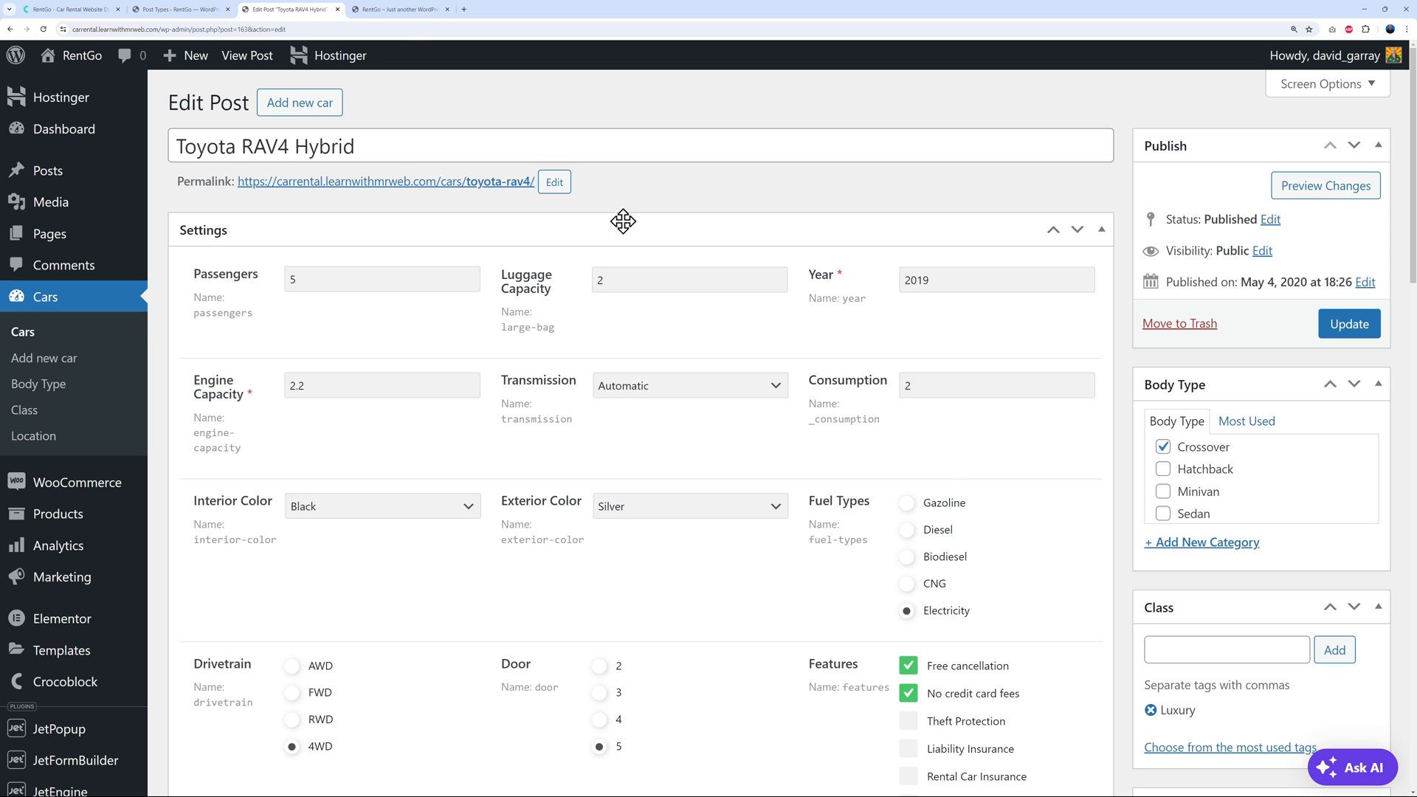
click(202, 11)
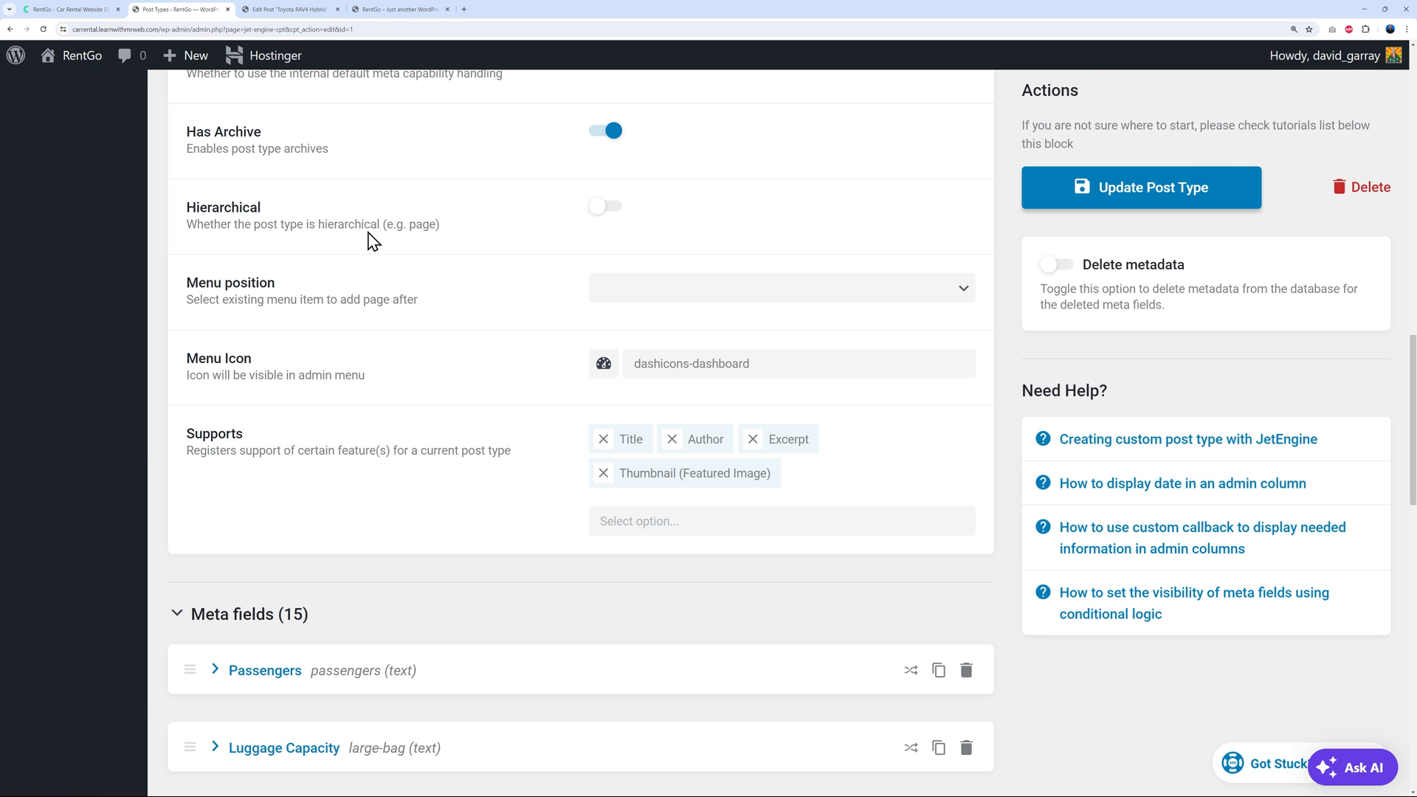
click(676, 521)
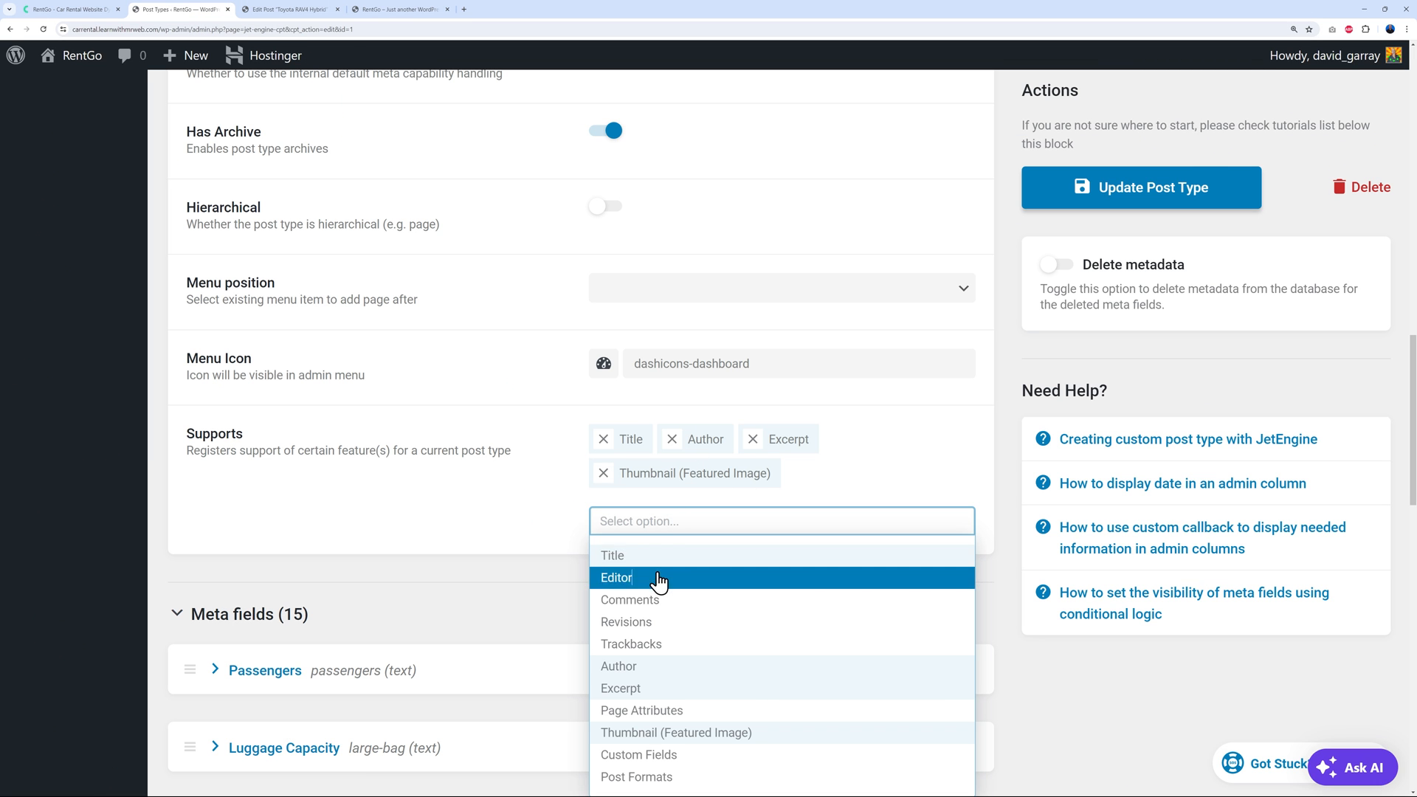
click(618, 577)
click(800, 476)
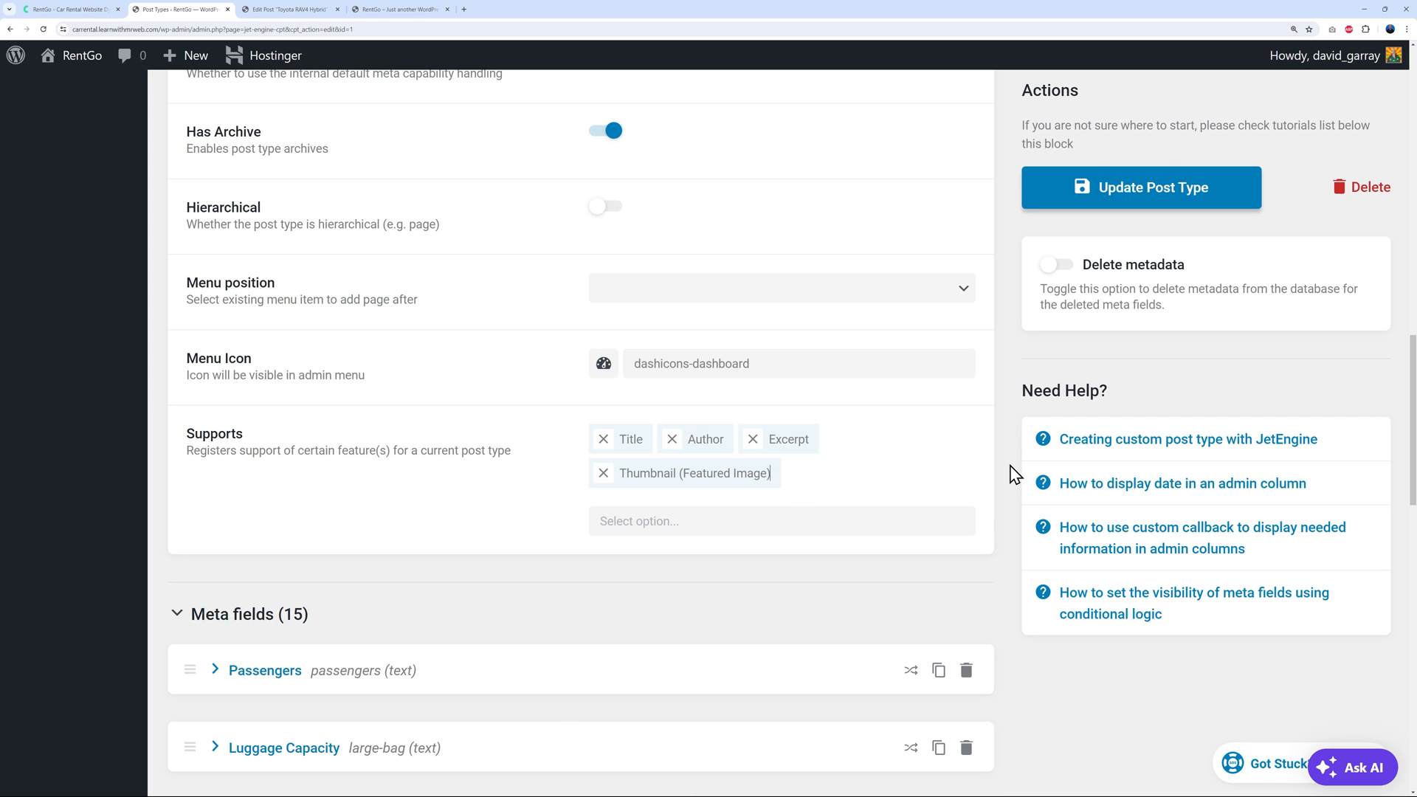
scroll(458, 418, up, 12)
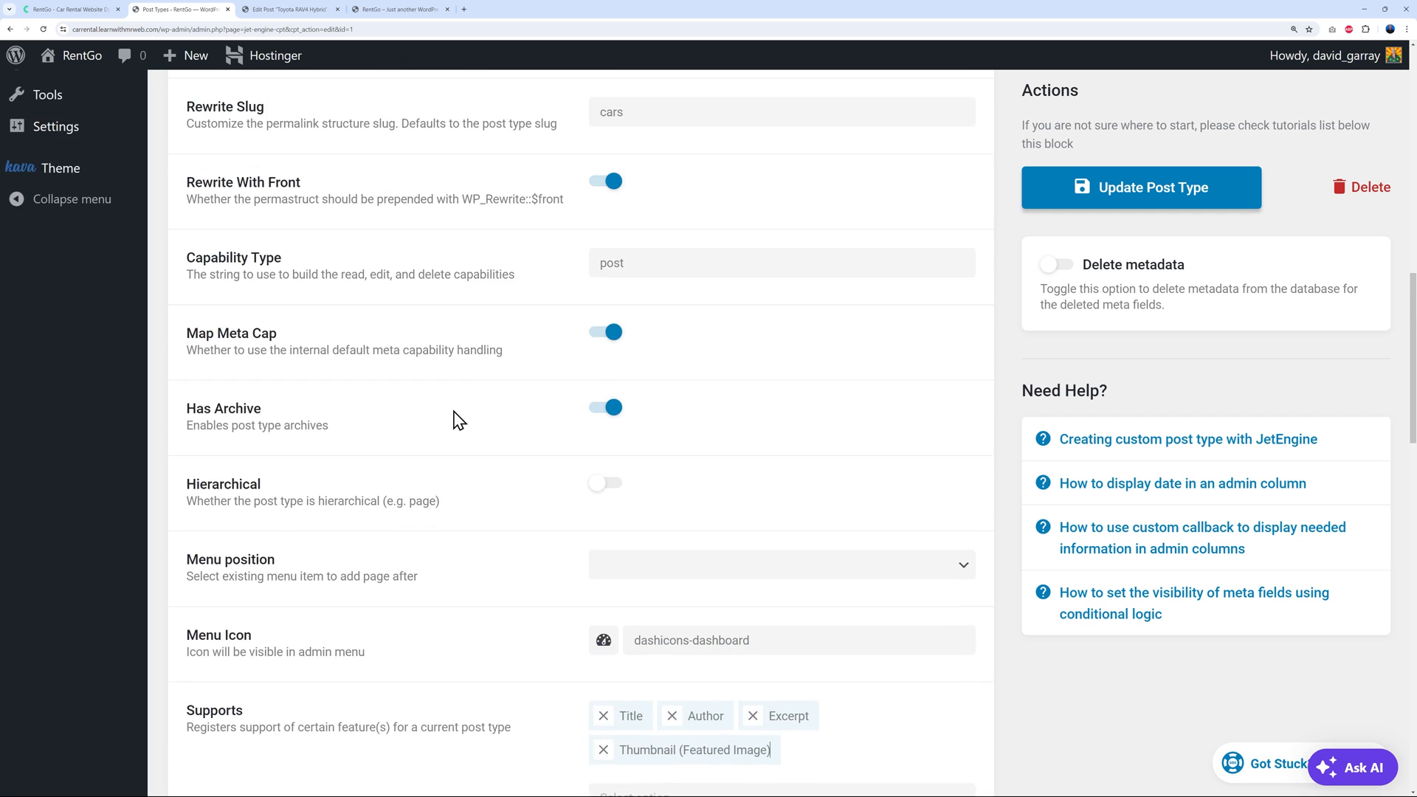
scroll(458, 418, up, 4)
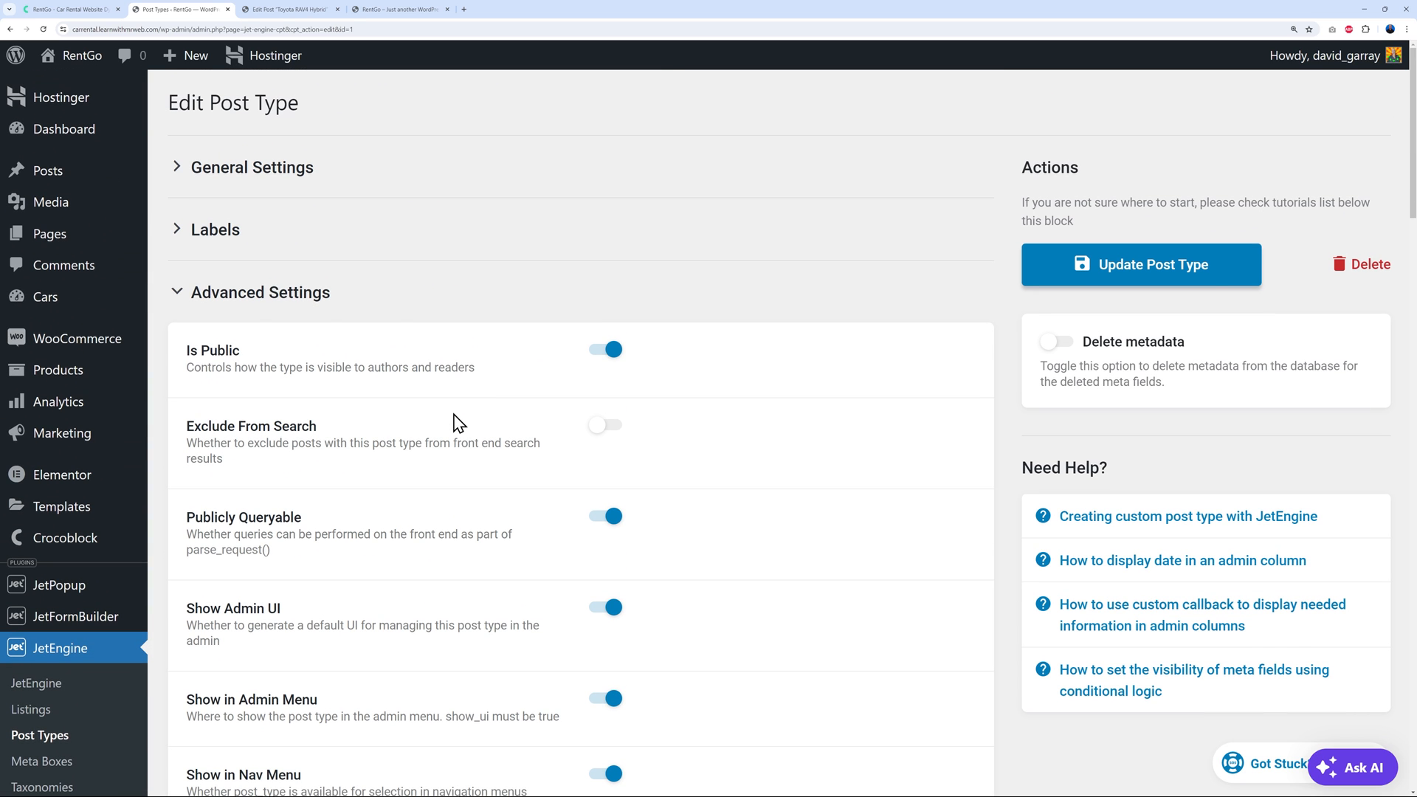
mouse_move(48, 306)
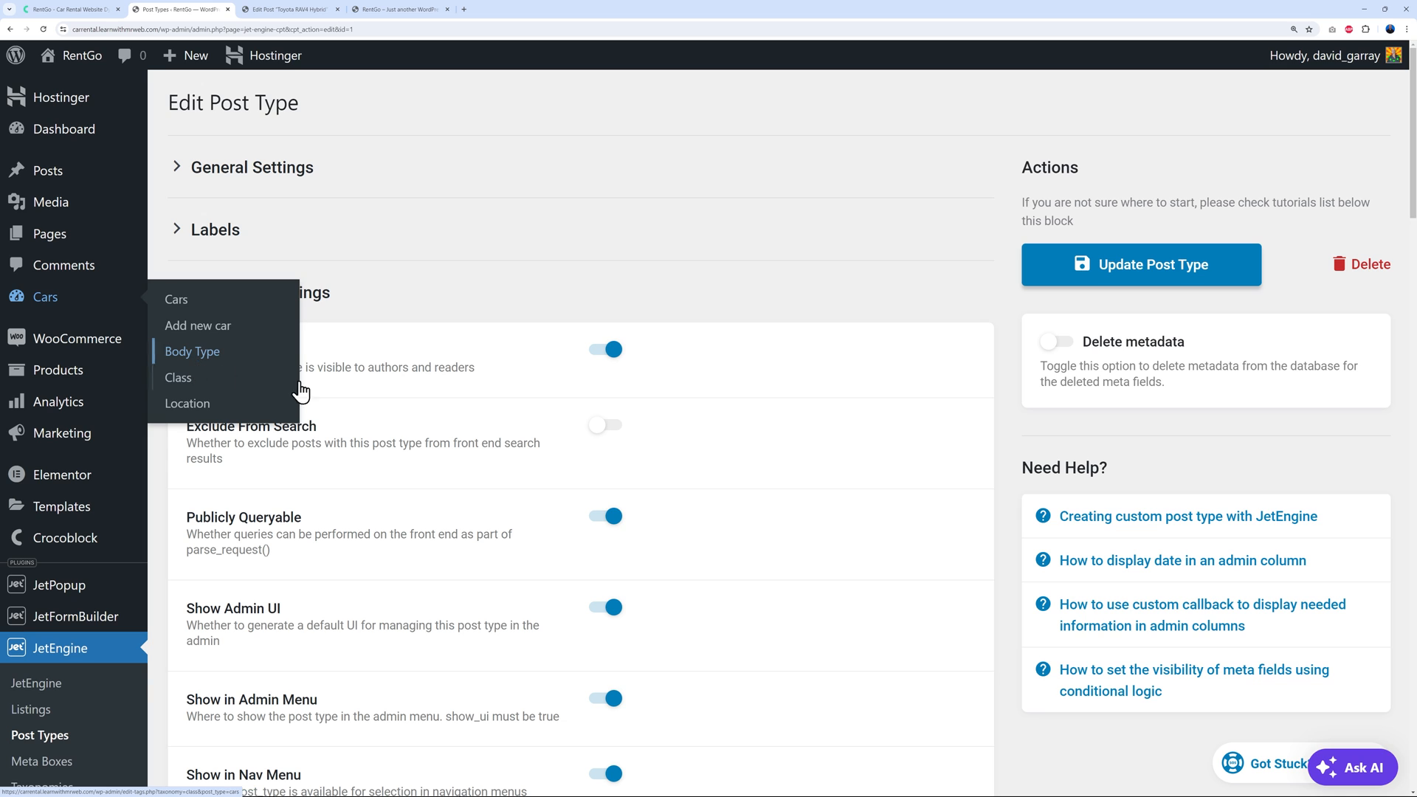
scroll(437, 422, down, 3)
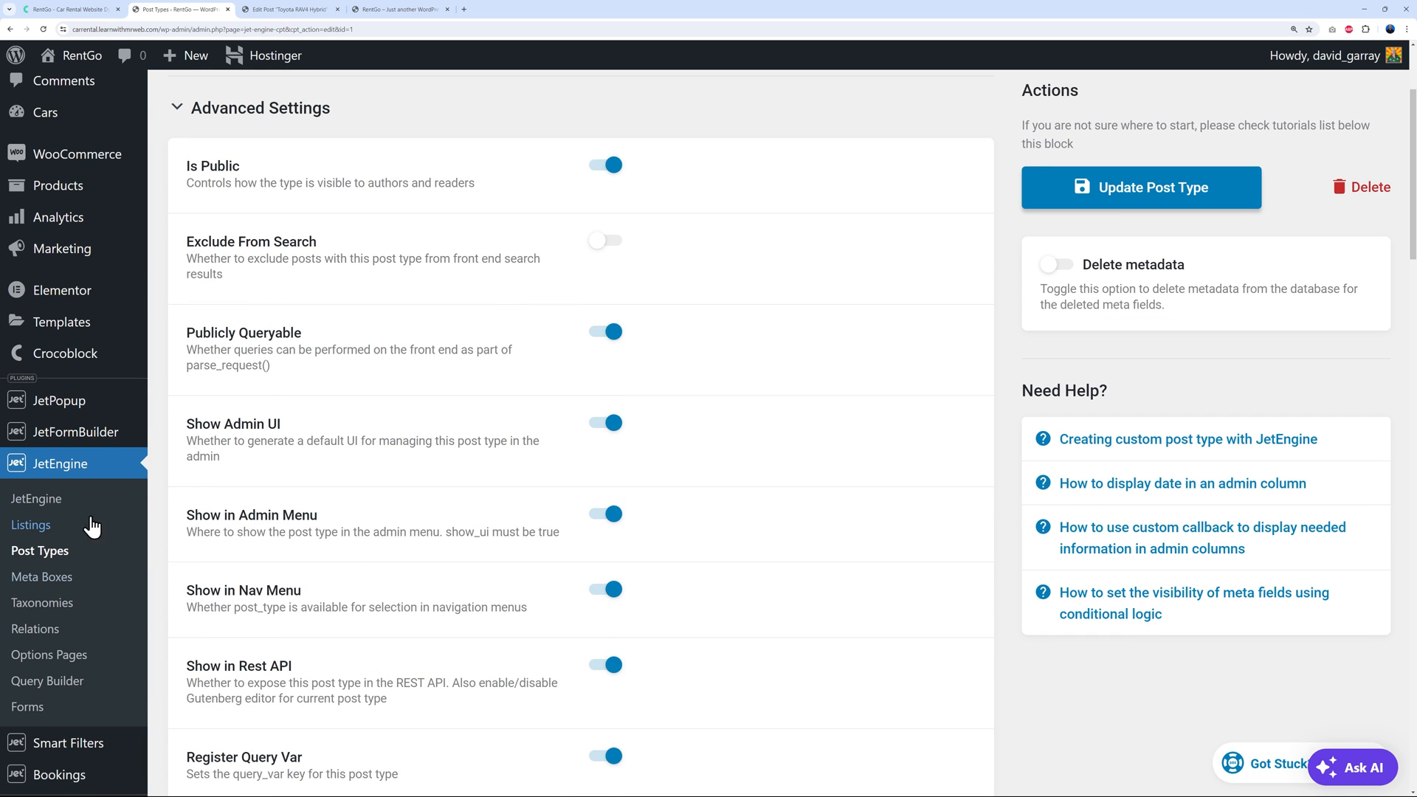
Open the Location taxonomy (slug location) in JetEngine Taxonomies and confirm its post type is Cars
click(42, 603)
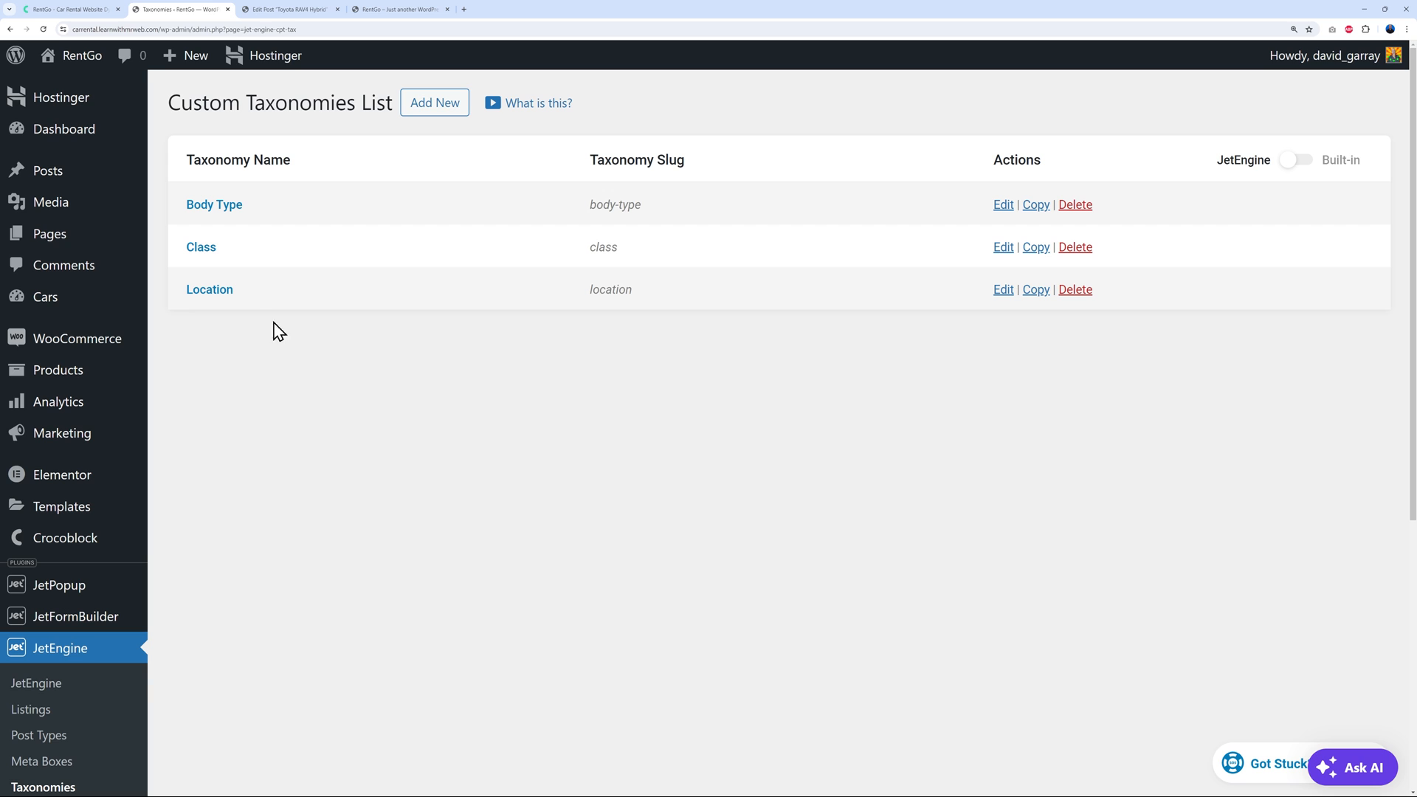
click(216, 295)
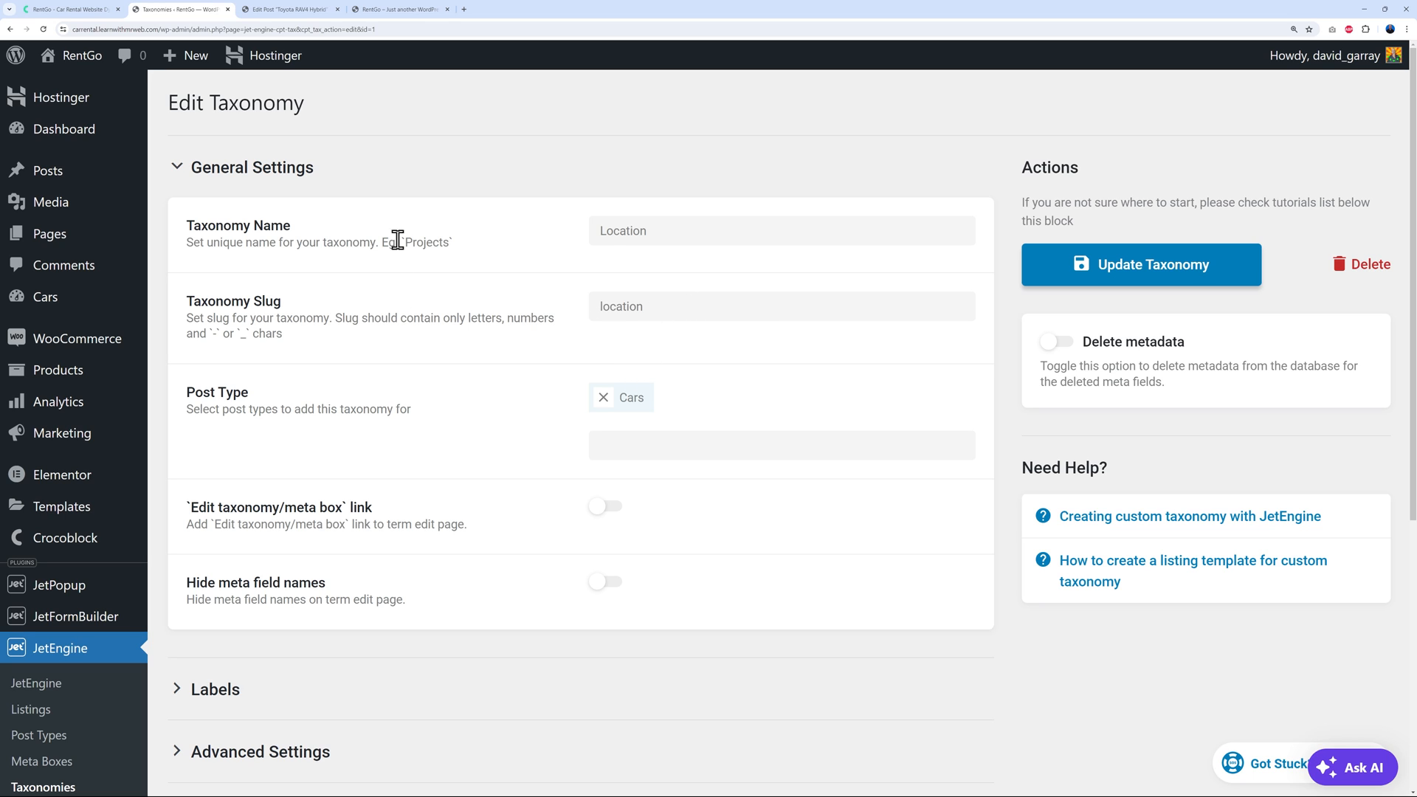
click(644, 445)
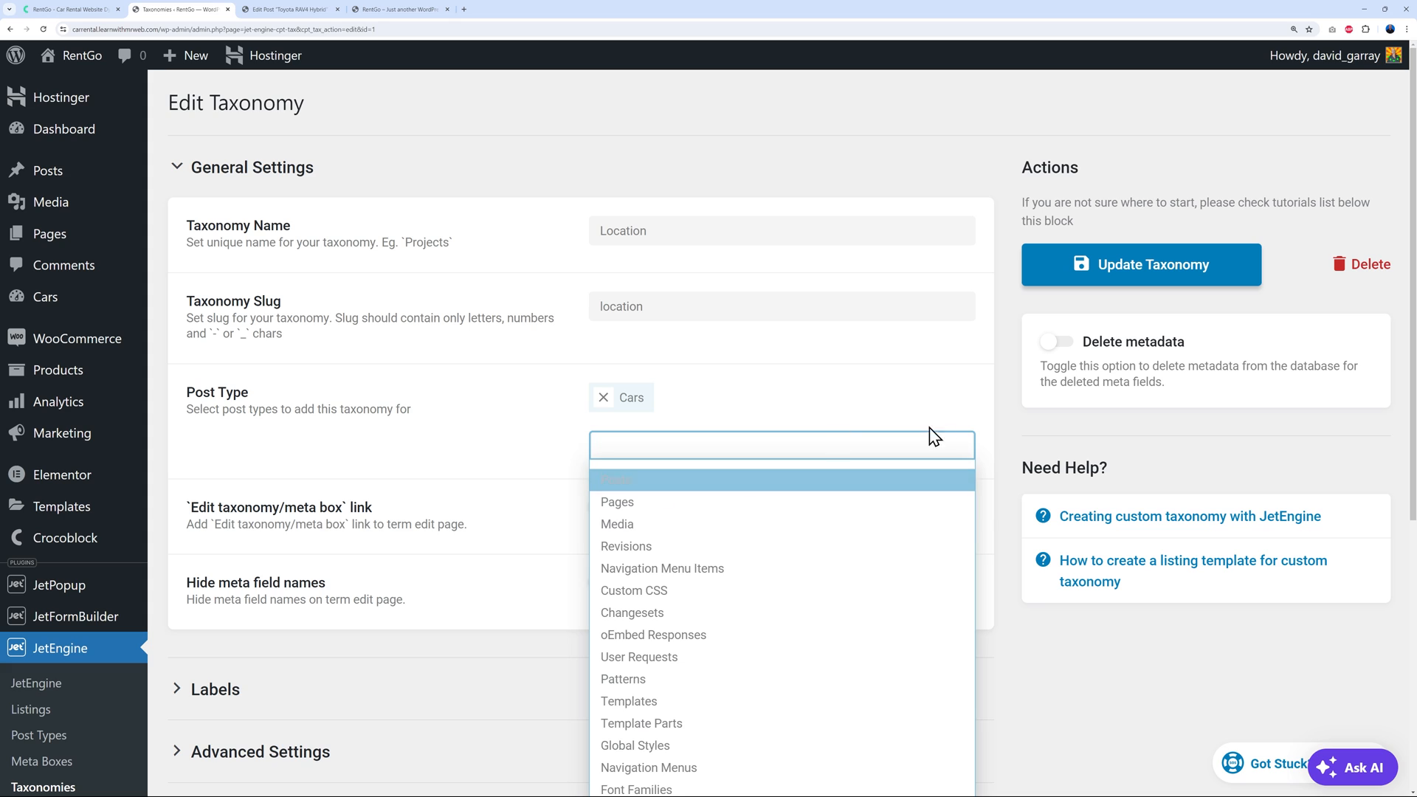
click(968, 408)
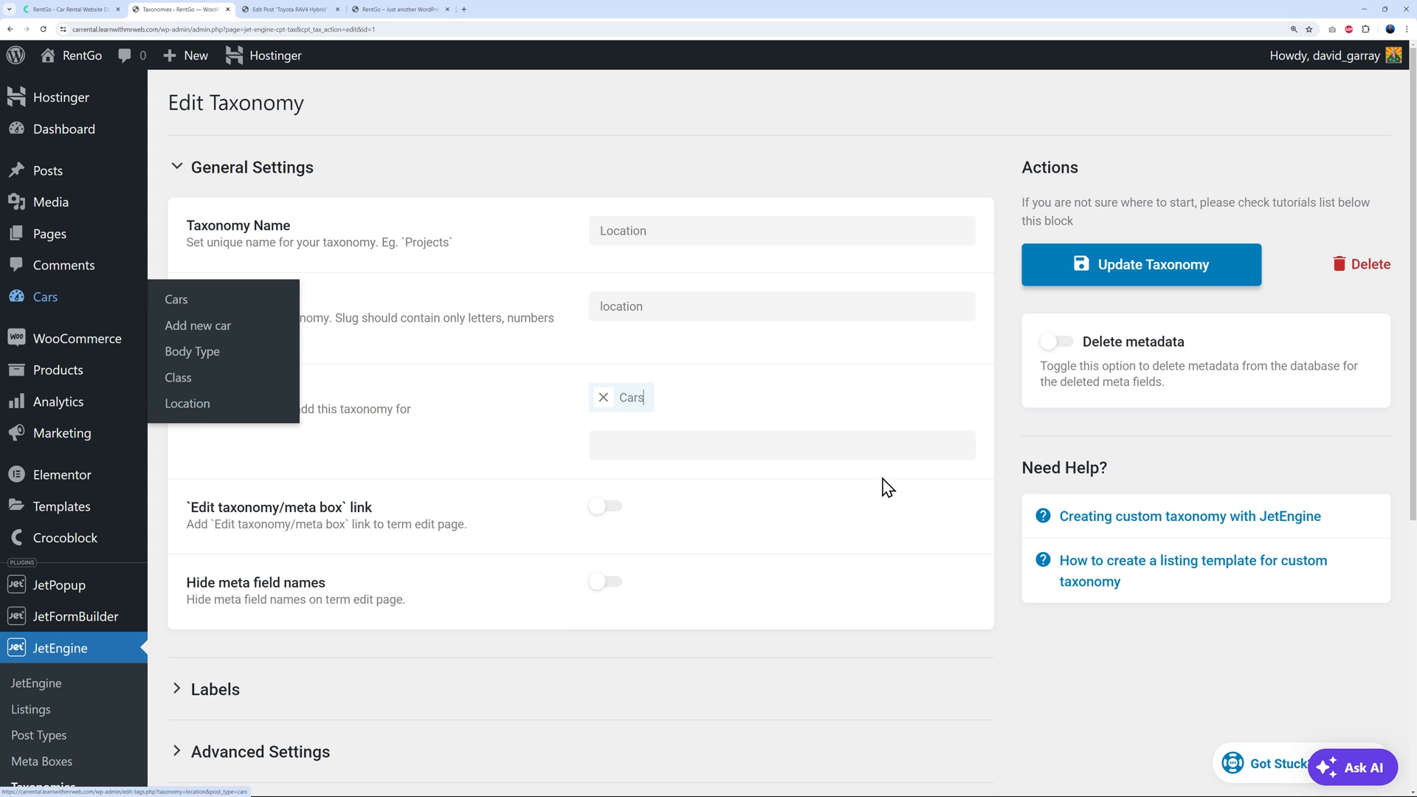
scroll(987, 476, down, 2)
scroll(990, 478, up, 2)
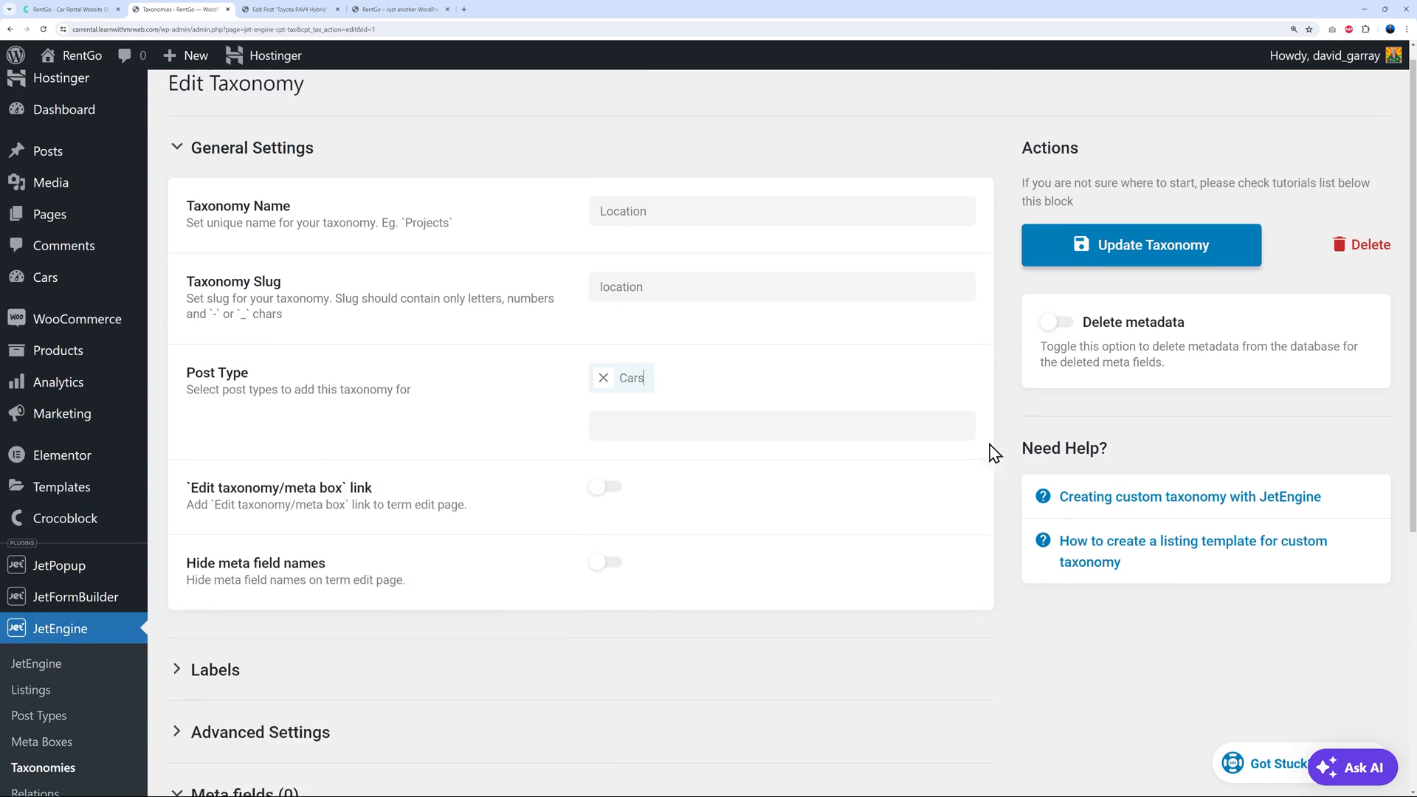
Open the Cars Location terms page and click through the Name, Slug and Description fields
click(292, 9)
click(45, 435)
click(454, 168)
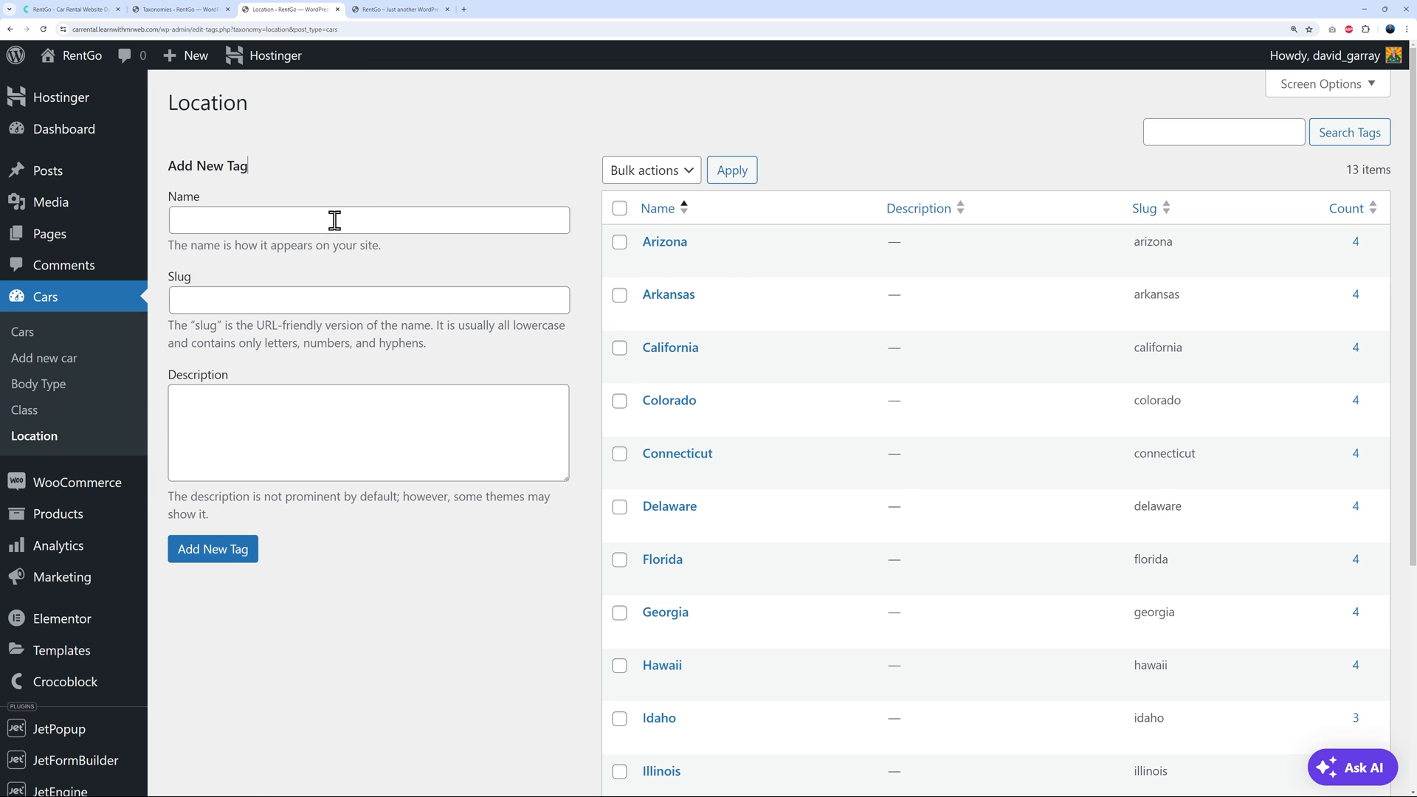
click(237, 295)
click(259, 435)
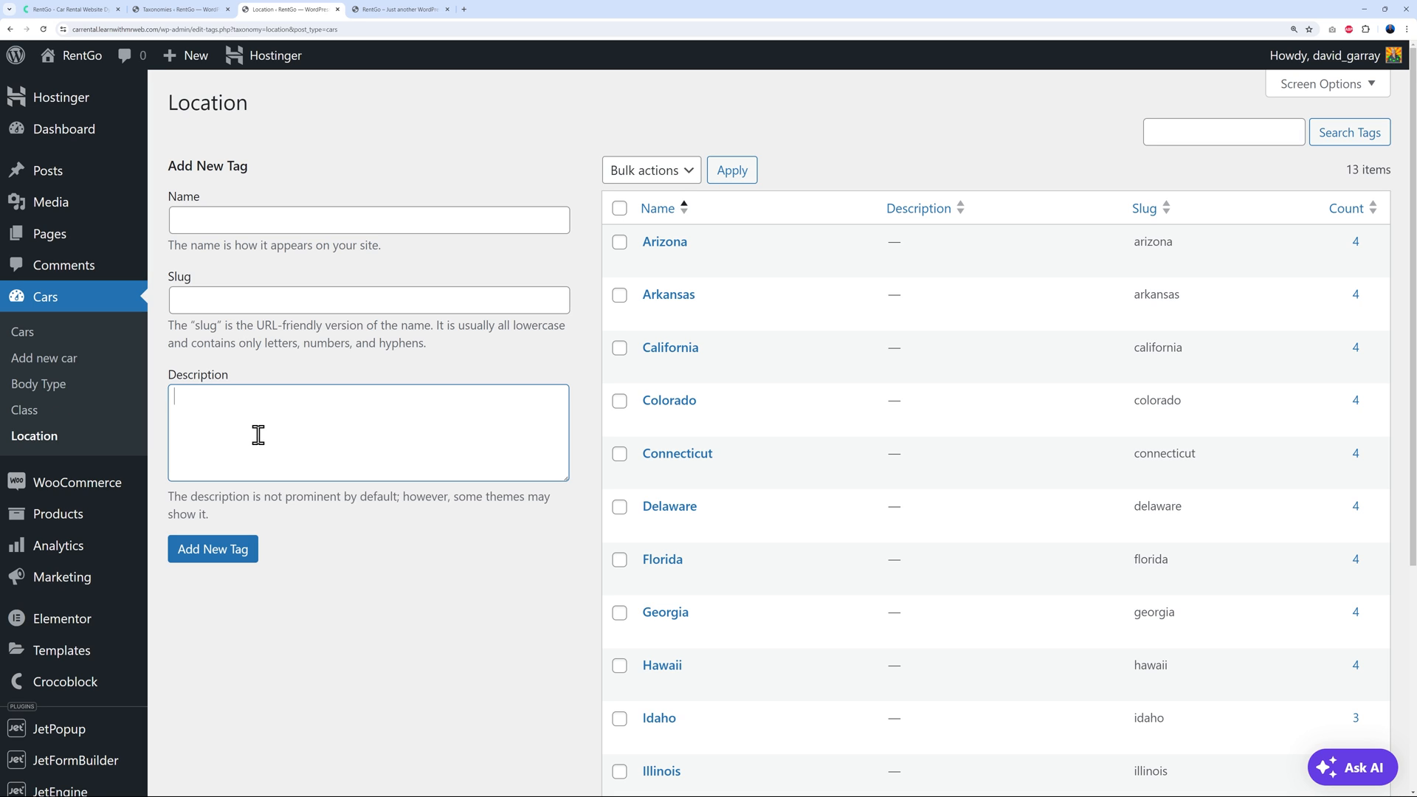
click(435, 587)
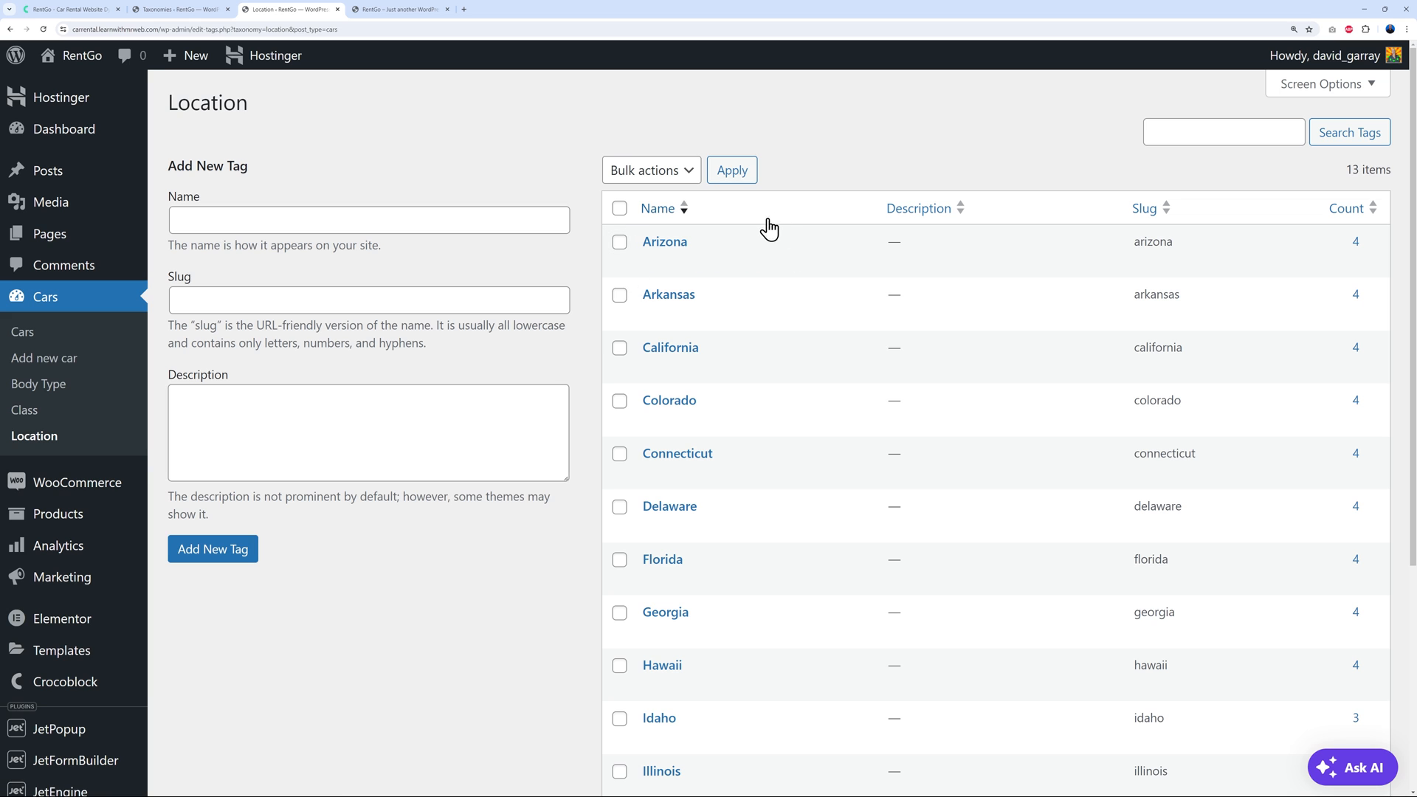
Scroll through the existing Location terms, Arizona through Iowa
scroll(884, 399, down, 1)
scroll(883, 399, down, 4)
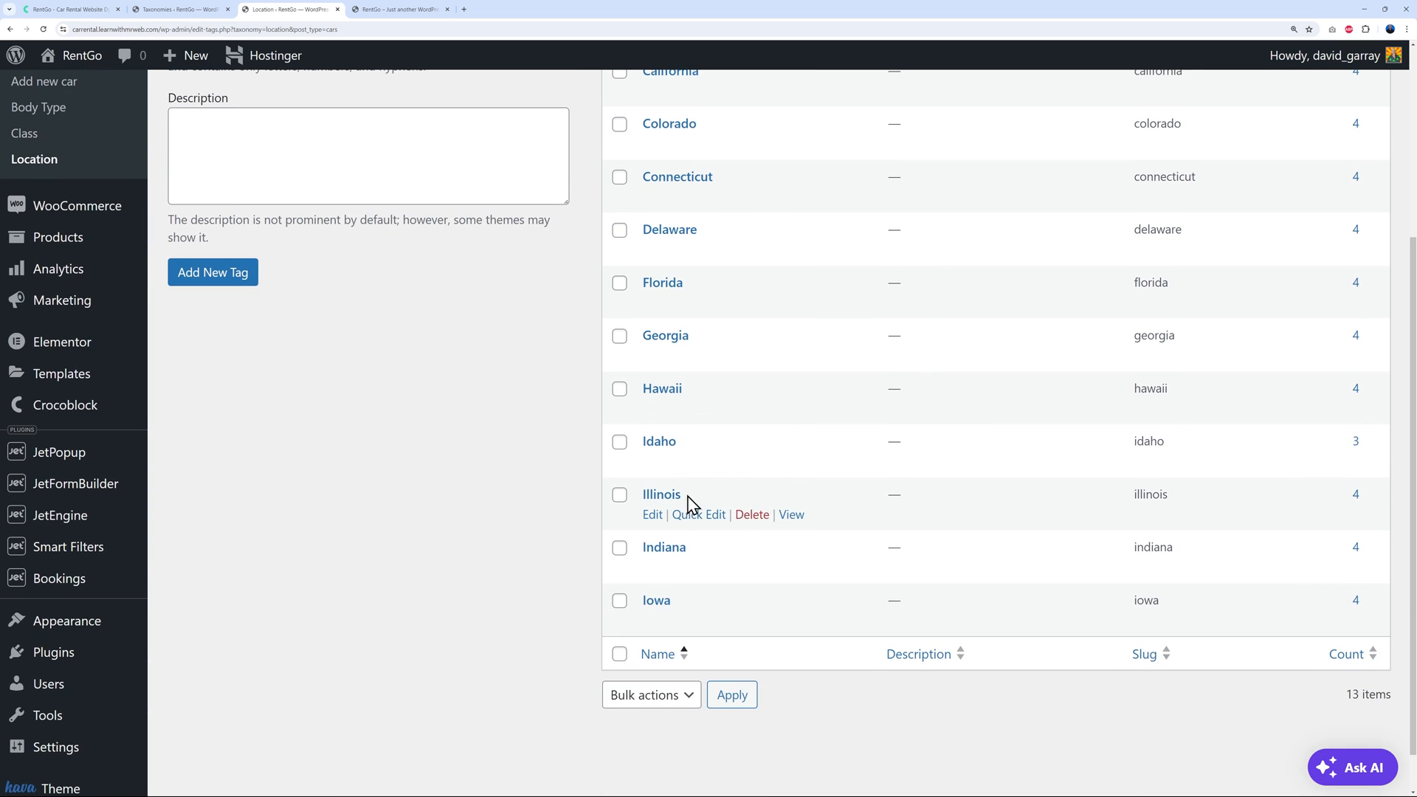
scroll(914, 623, up, 1)
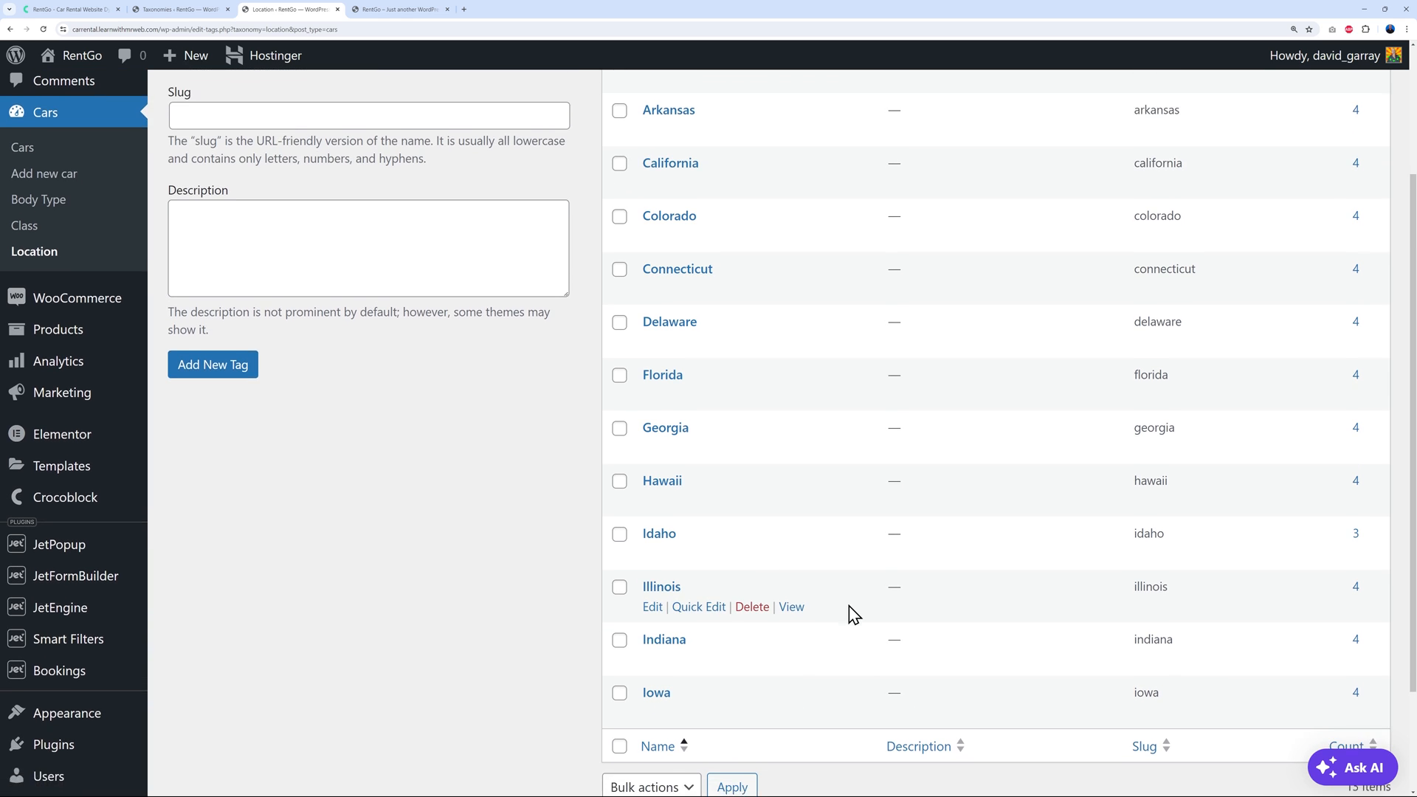
scroll(848, 610, down, 2)
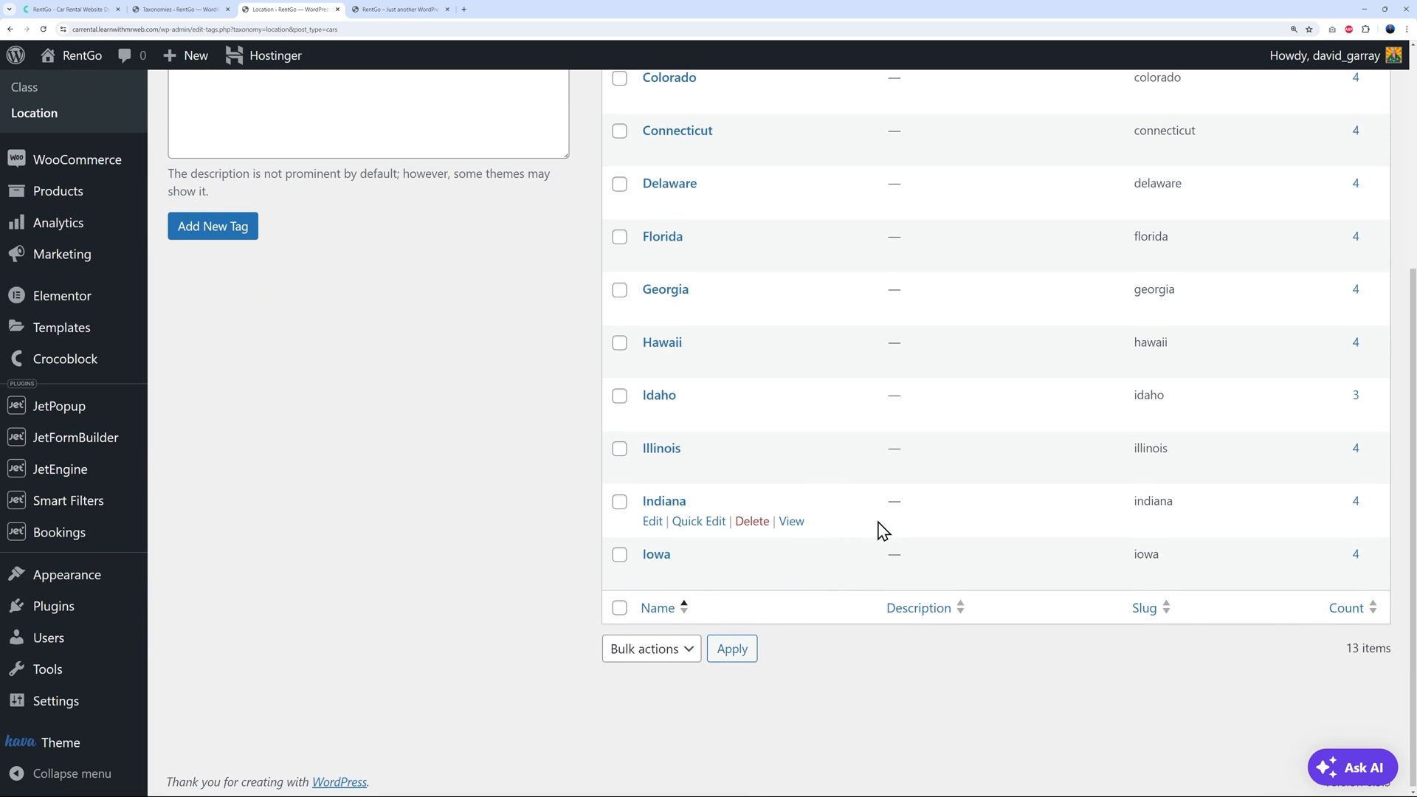
scroll(873, 526, up, 4)
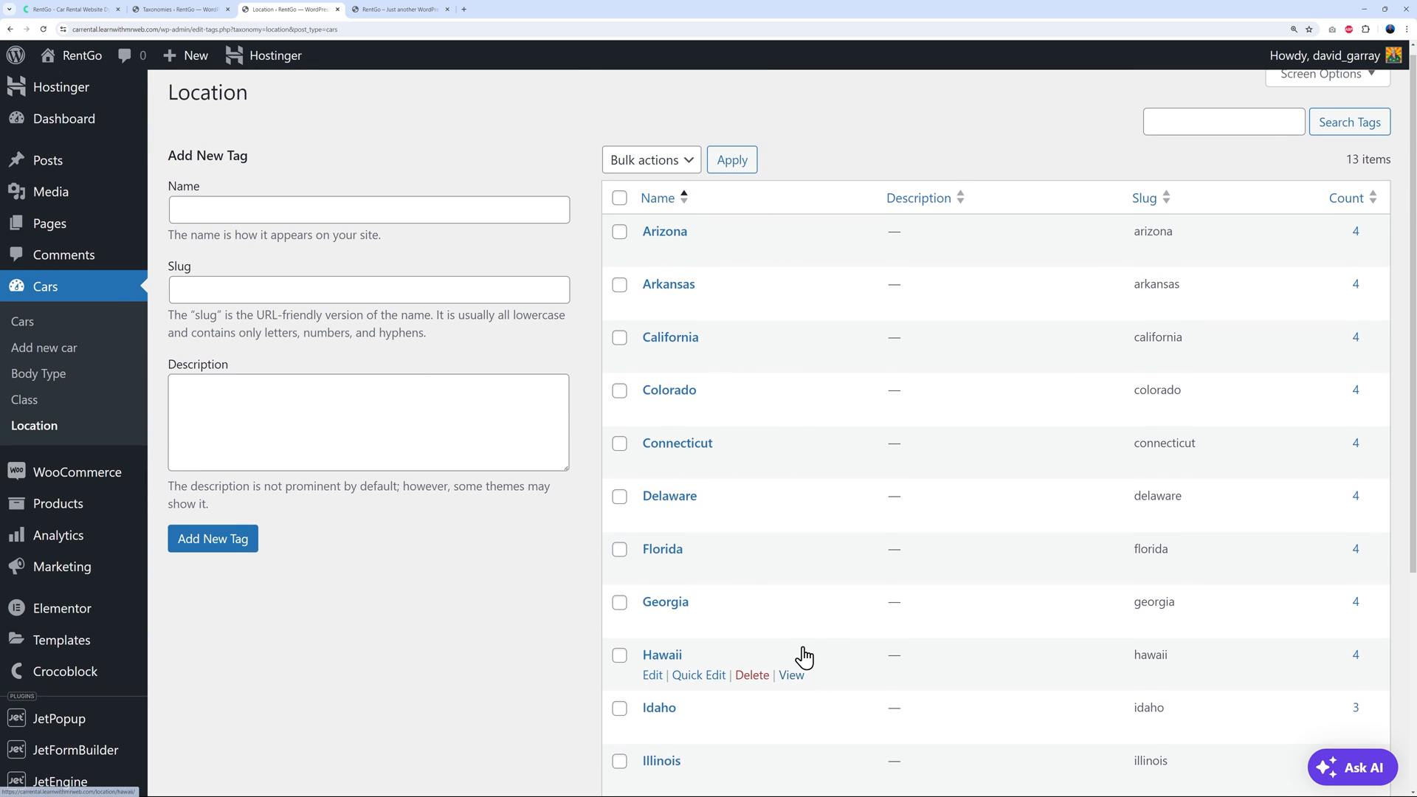
scroll(803, 657, up, 1)
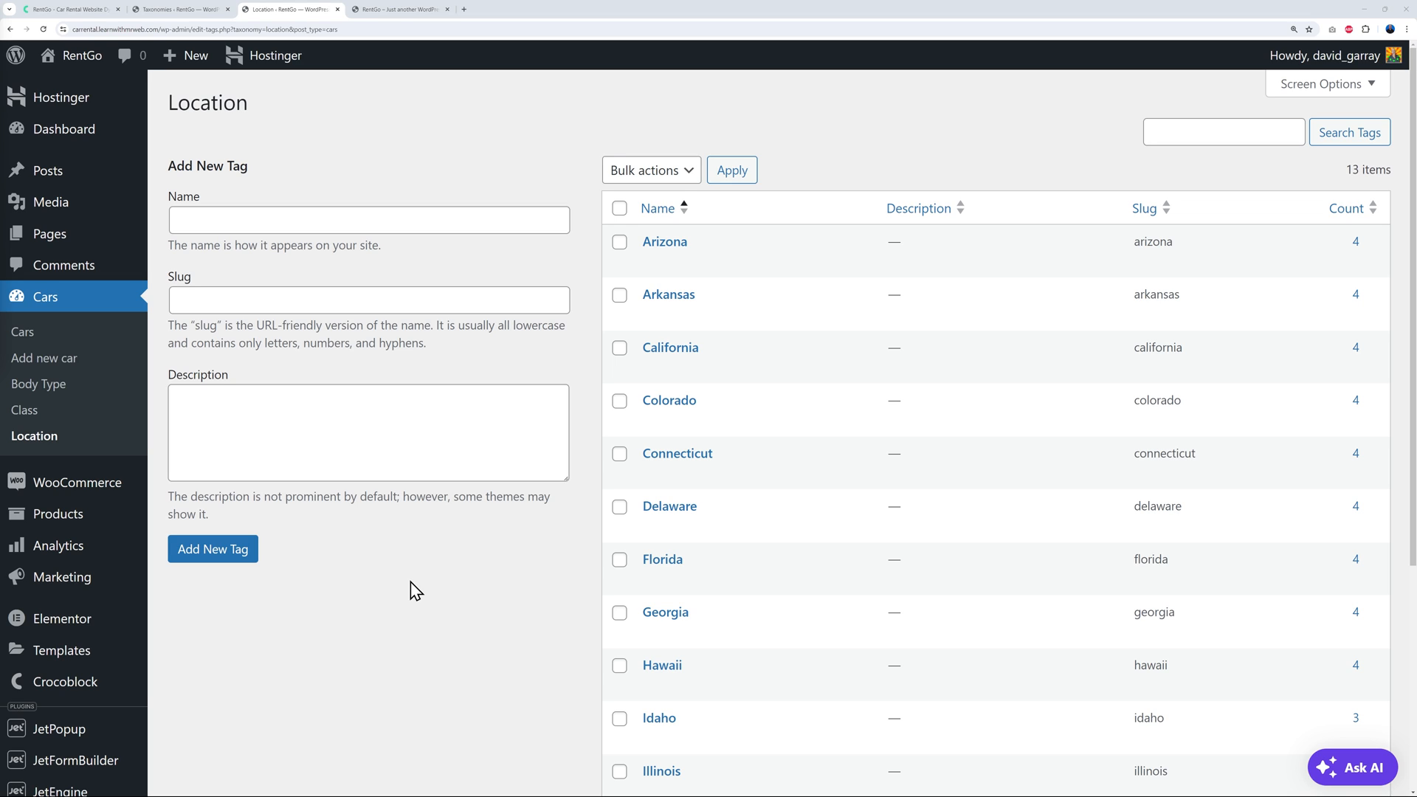
Add London, Manchester, Birmigham and Leeds as Location terms, then scroll the updated list
click(400, 234)
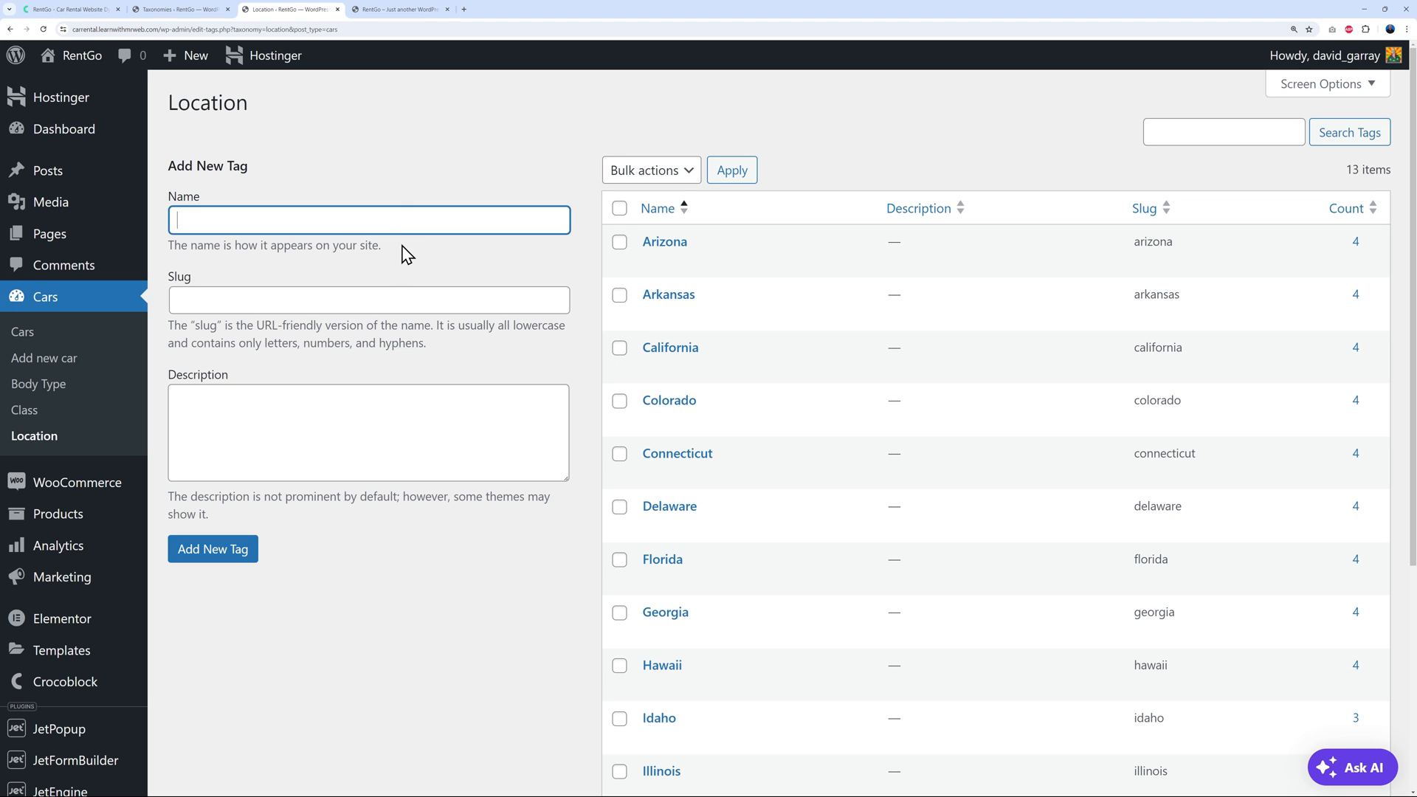
click(235, 549)
click(324, 274)
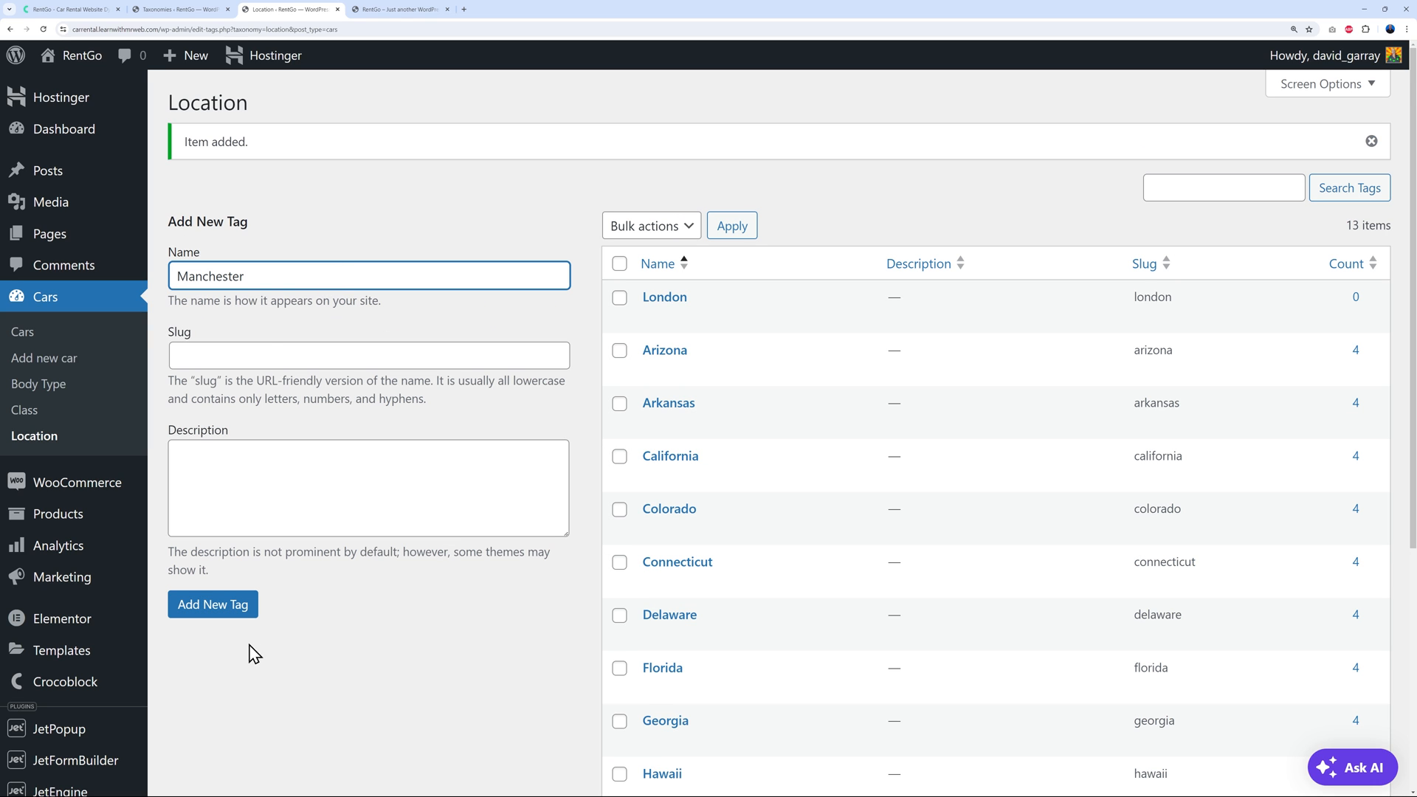
click(251, 611)
click(309, 281)
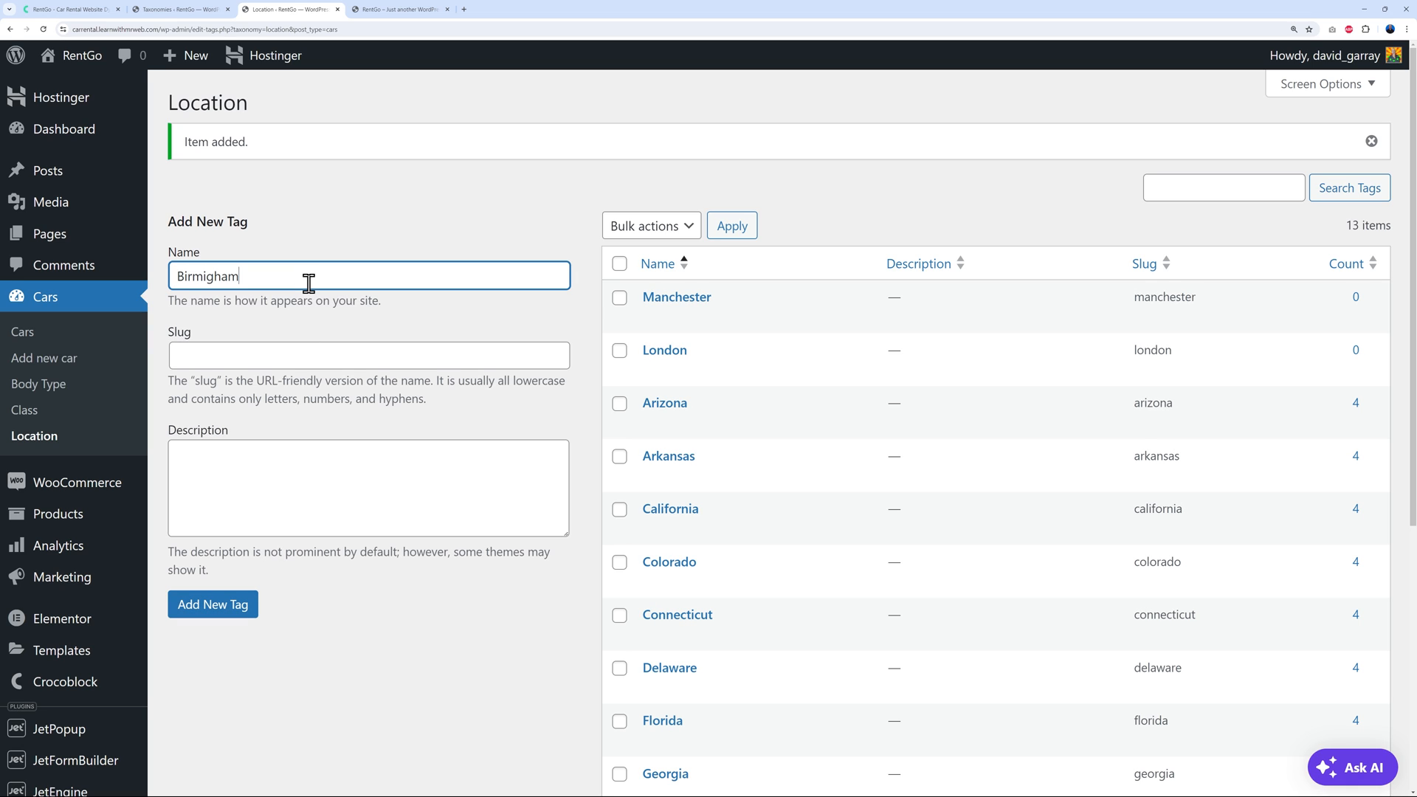
click(238, 612)
click(337, 275)
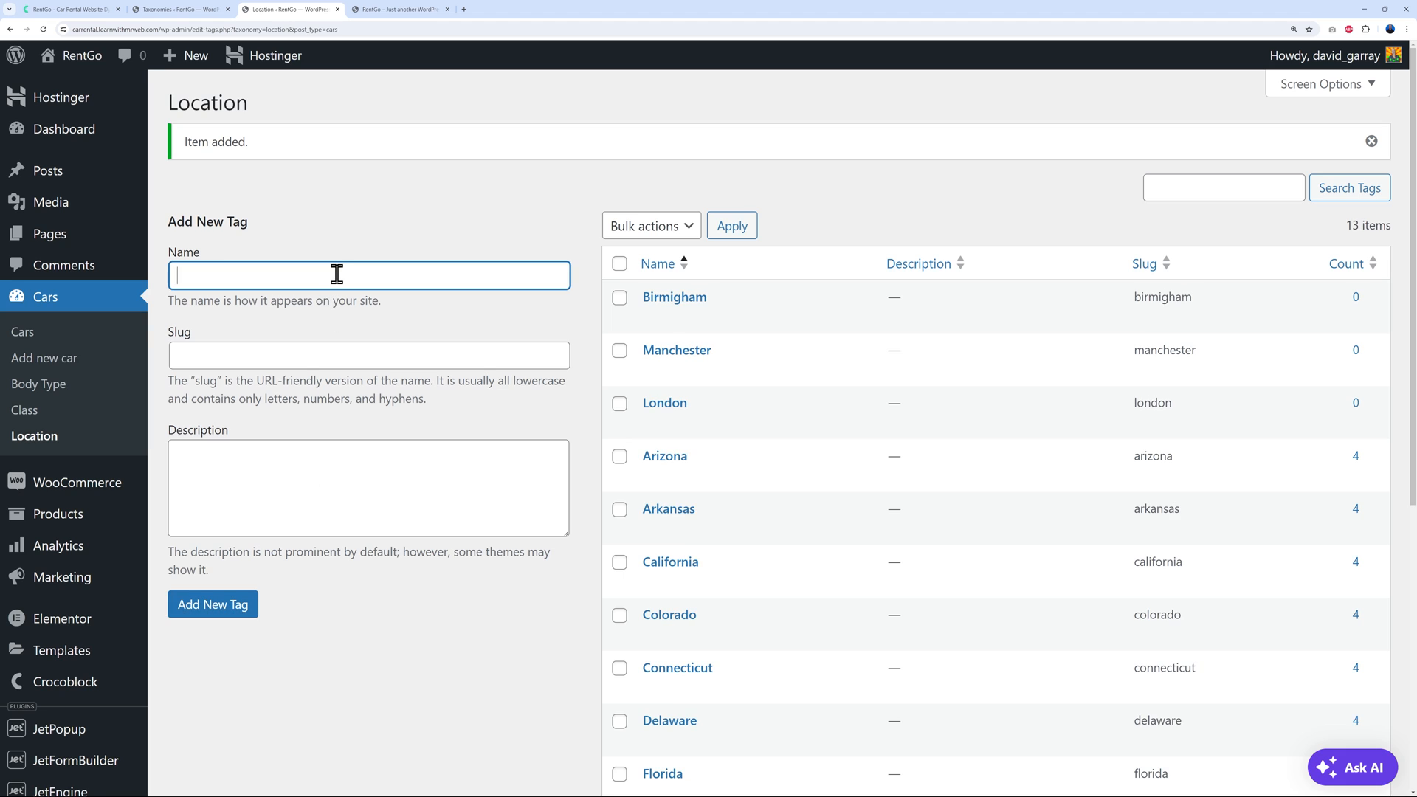
click(235, 611)
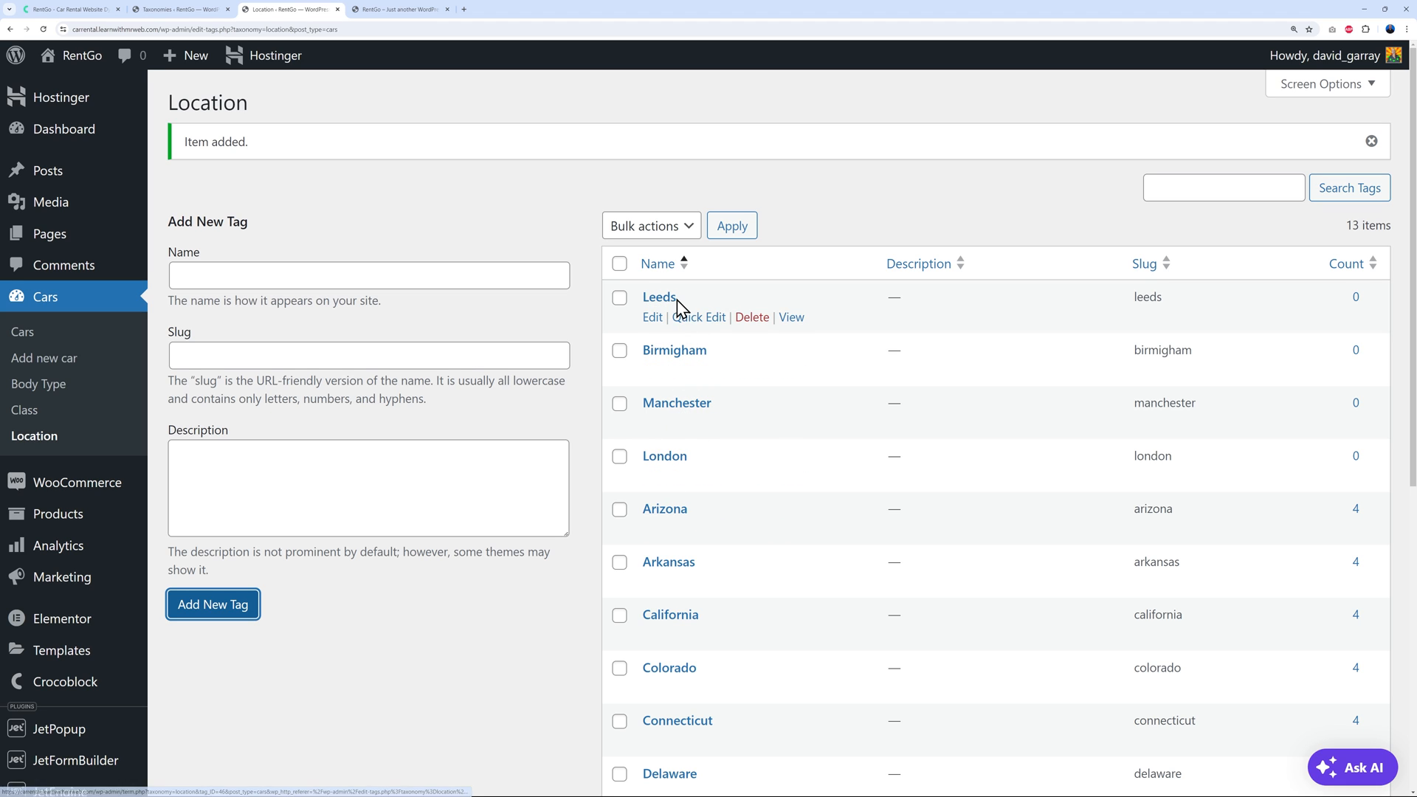
scroll(520, 624, down, 1)
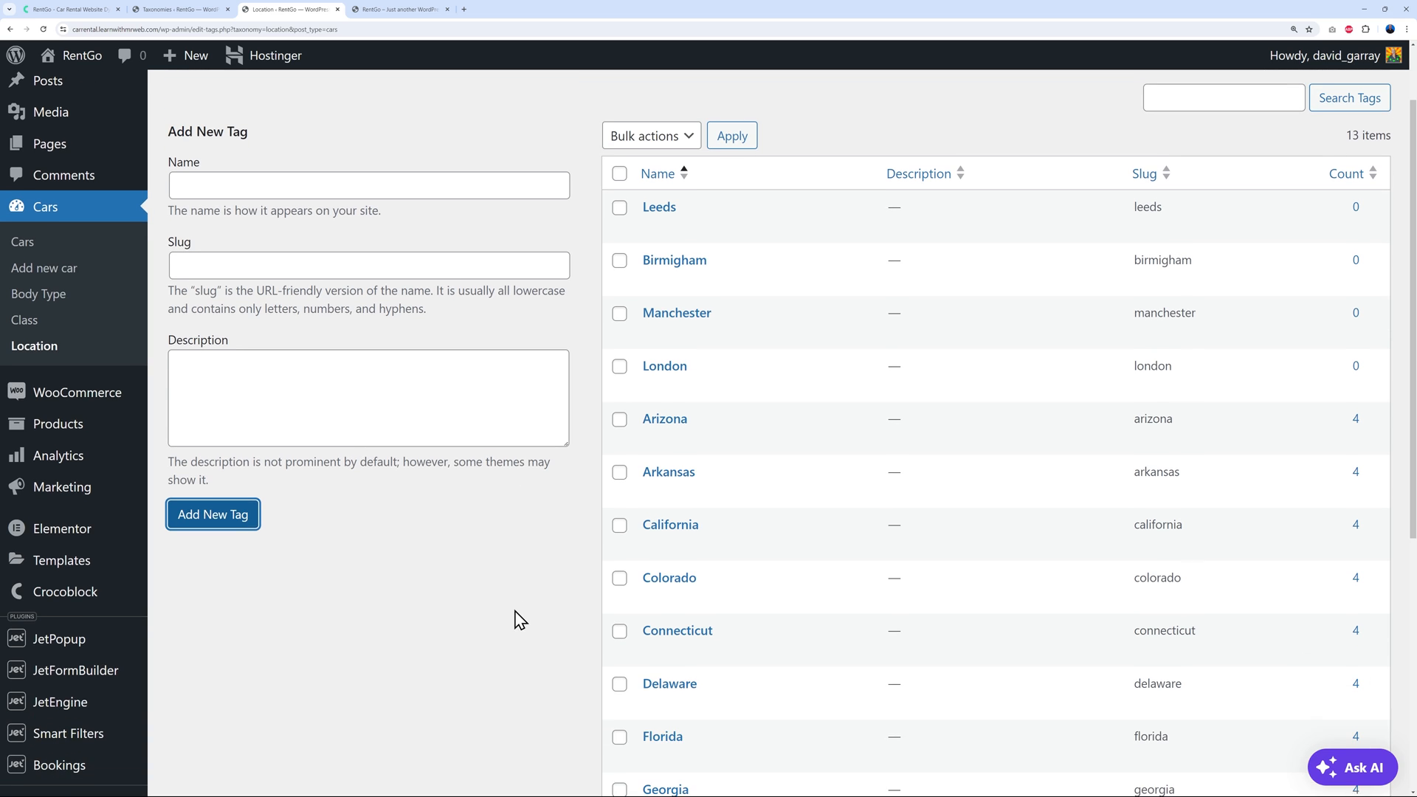
scroll(701, 590, down, 2)
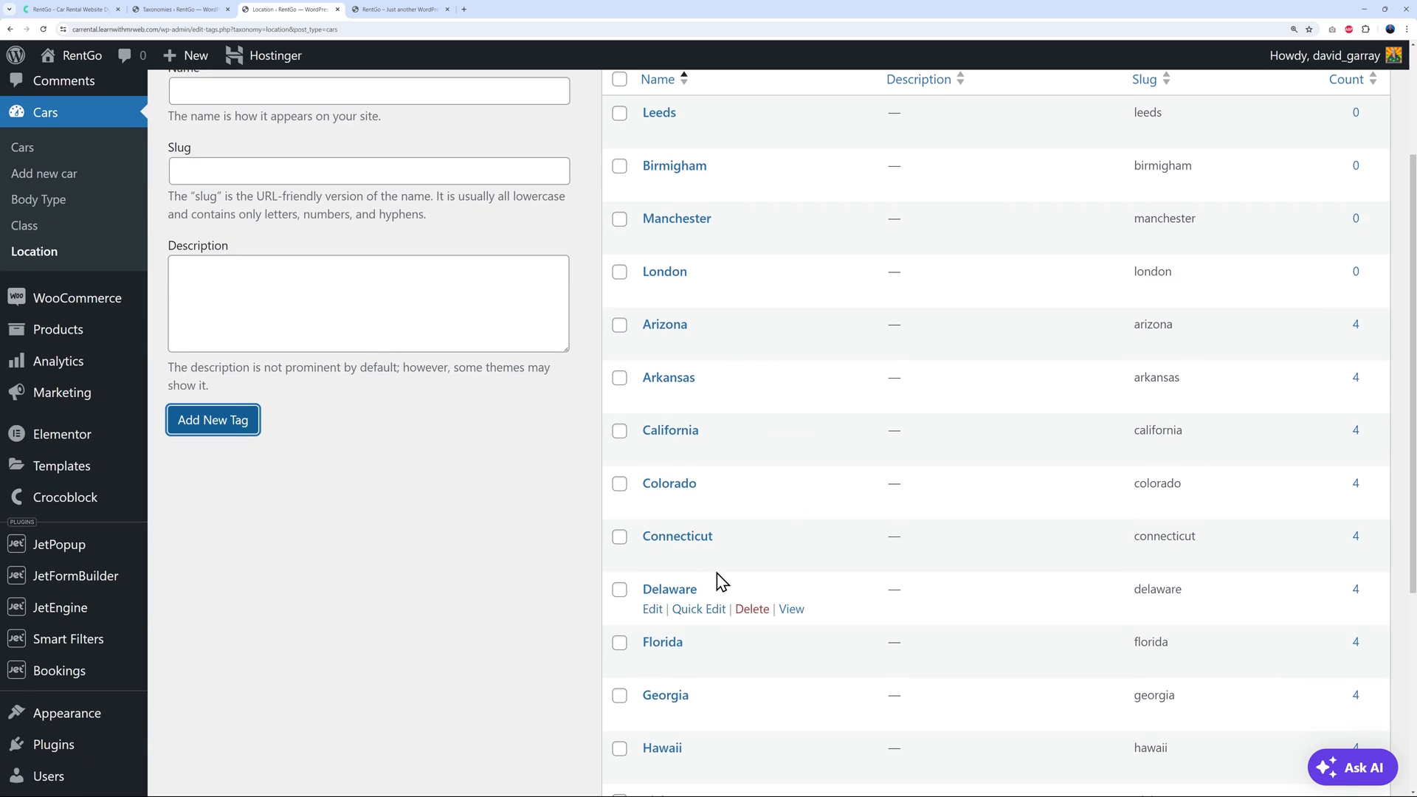
scroll(738, 576, up, 3)
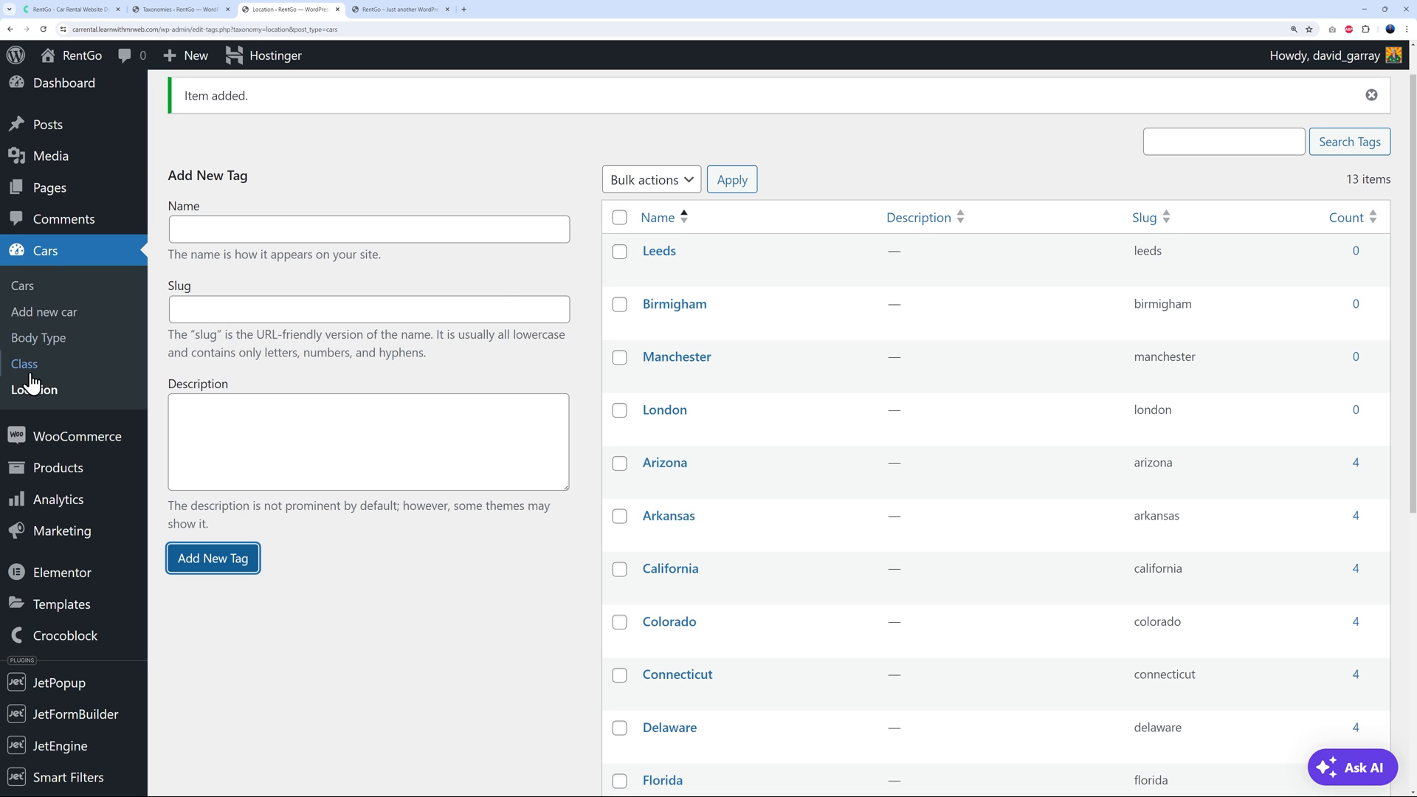
Open the Class taxonomy's JetEngine settings, then the Cars Class terms list in the other tab
click(175, 10)
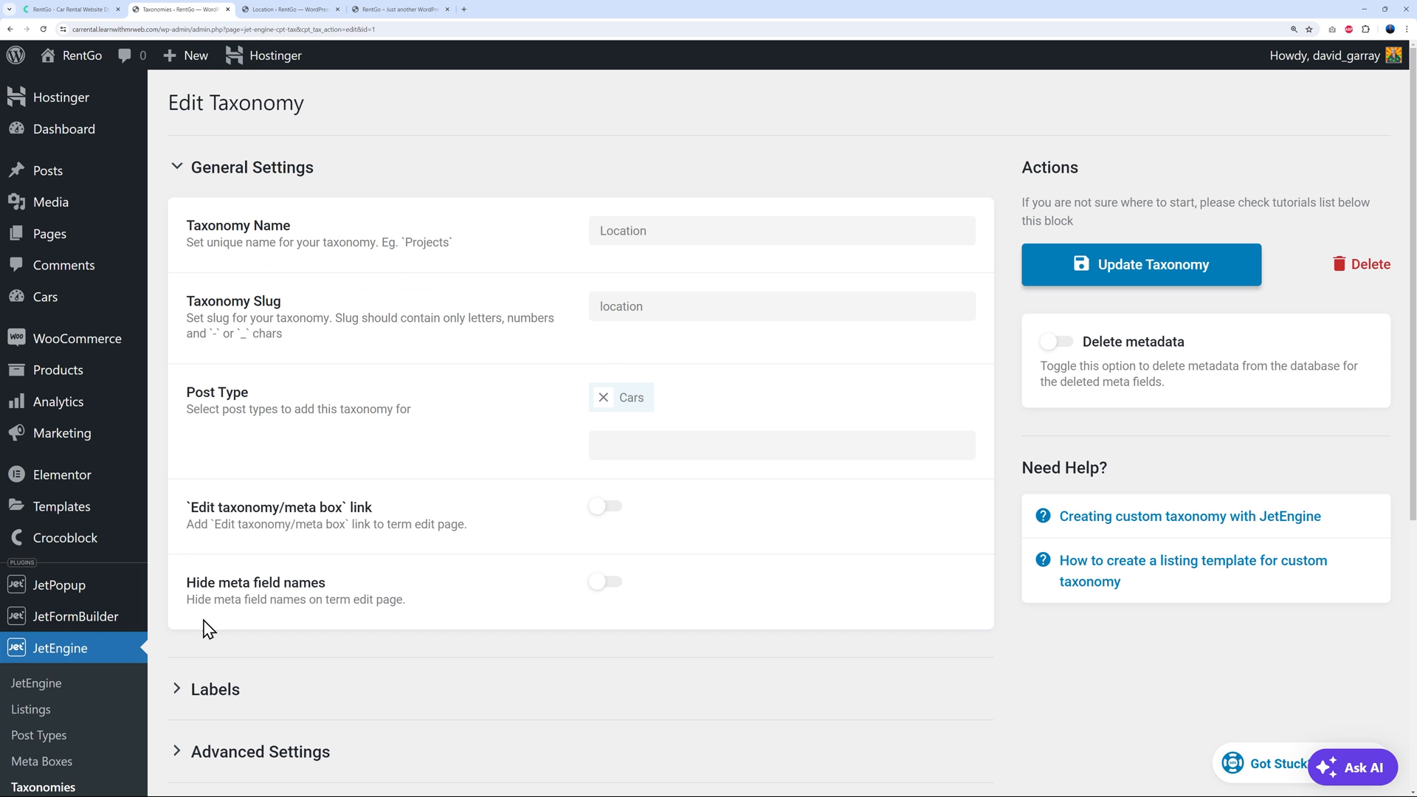
scroll(382, 689, down, 2)
click(59, 651)
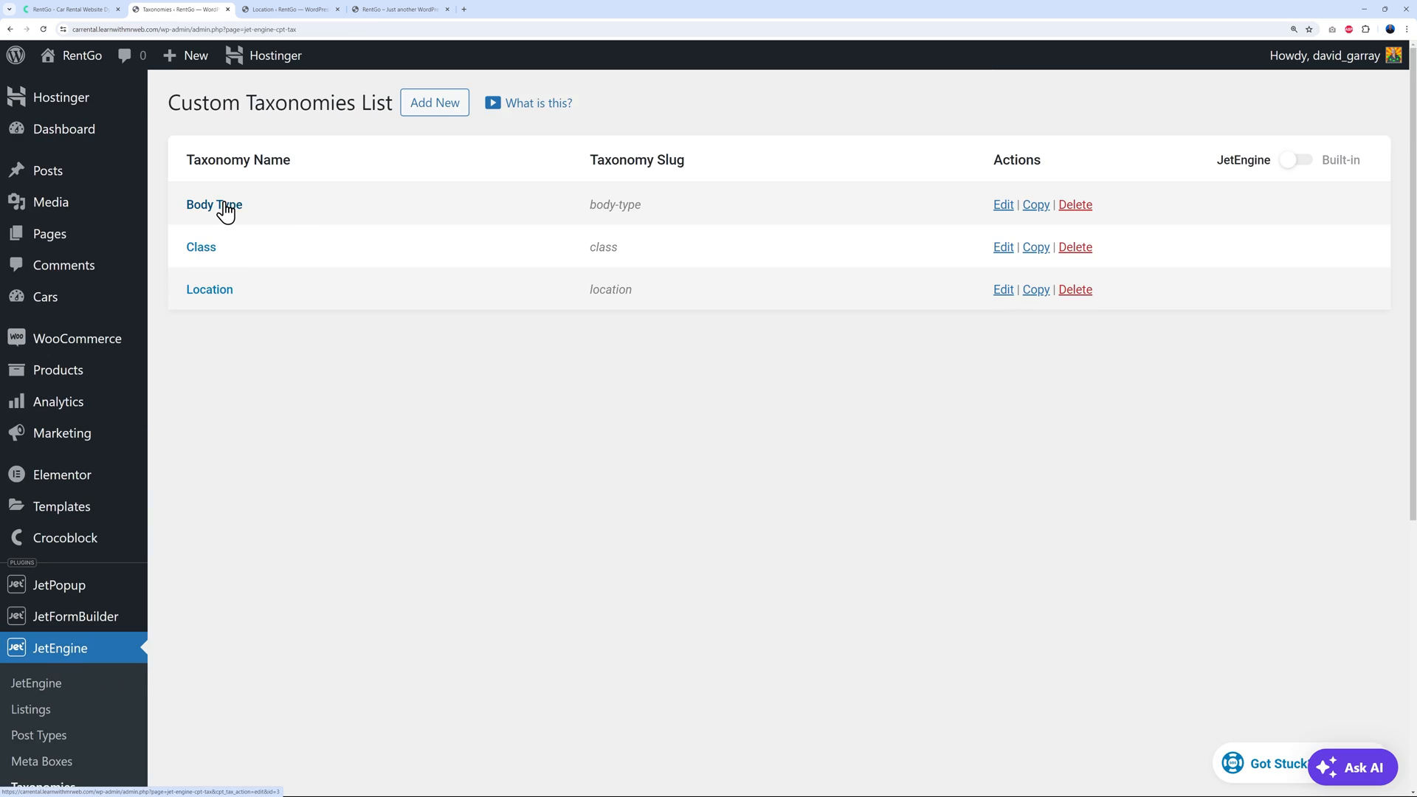
click(201, 249)
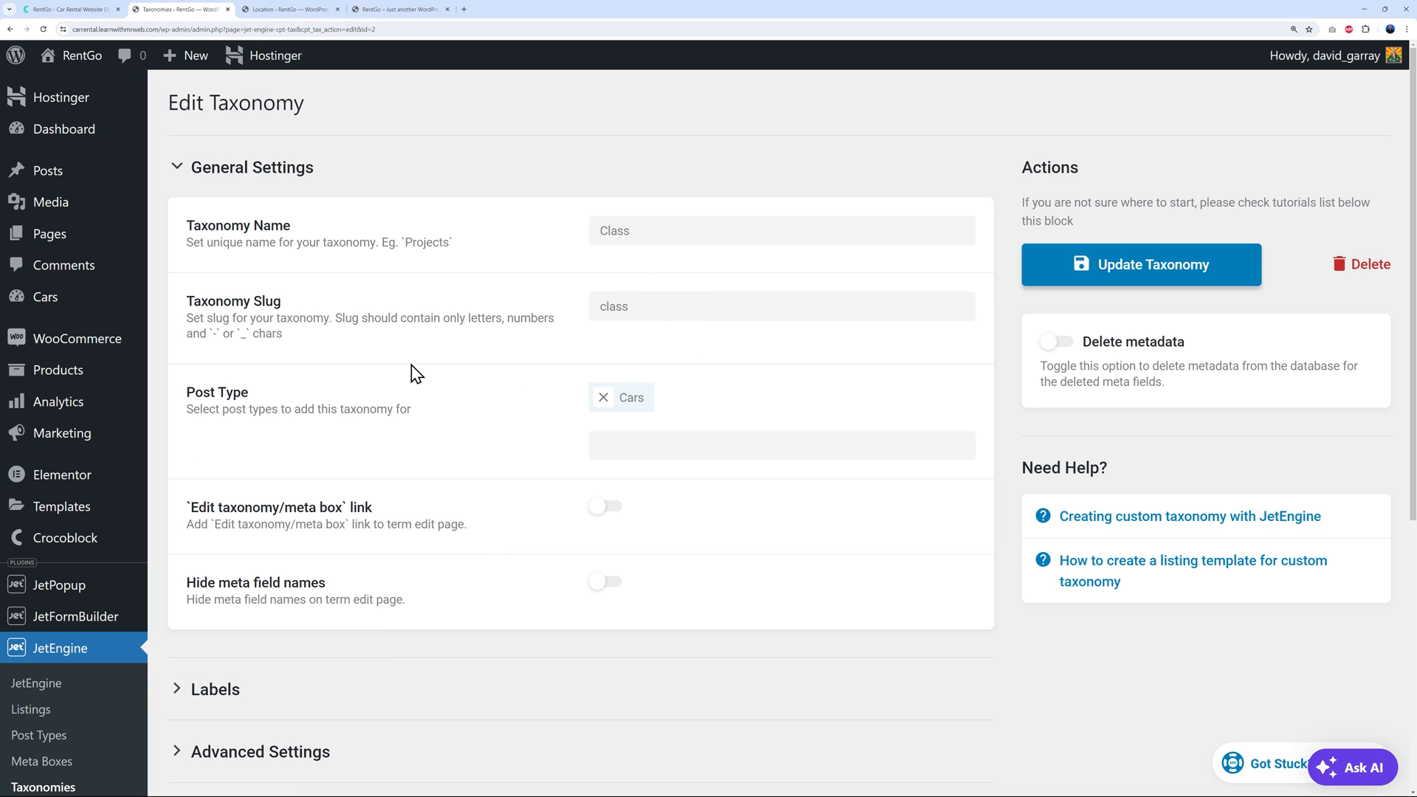
mouse_move(51, 304)
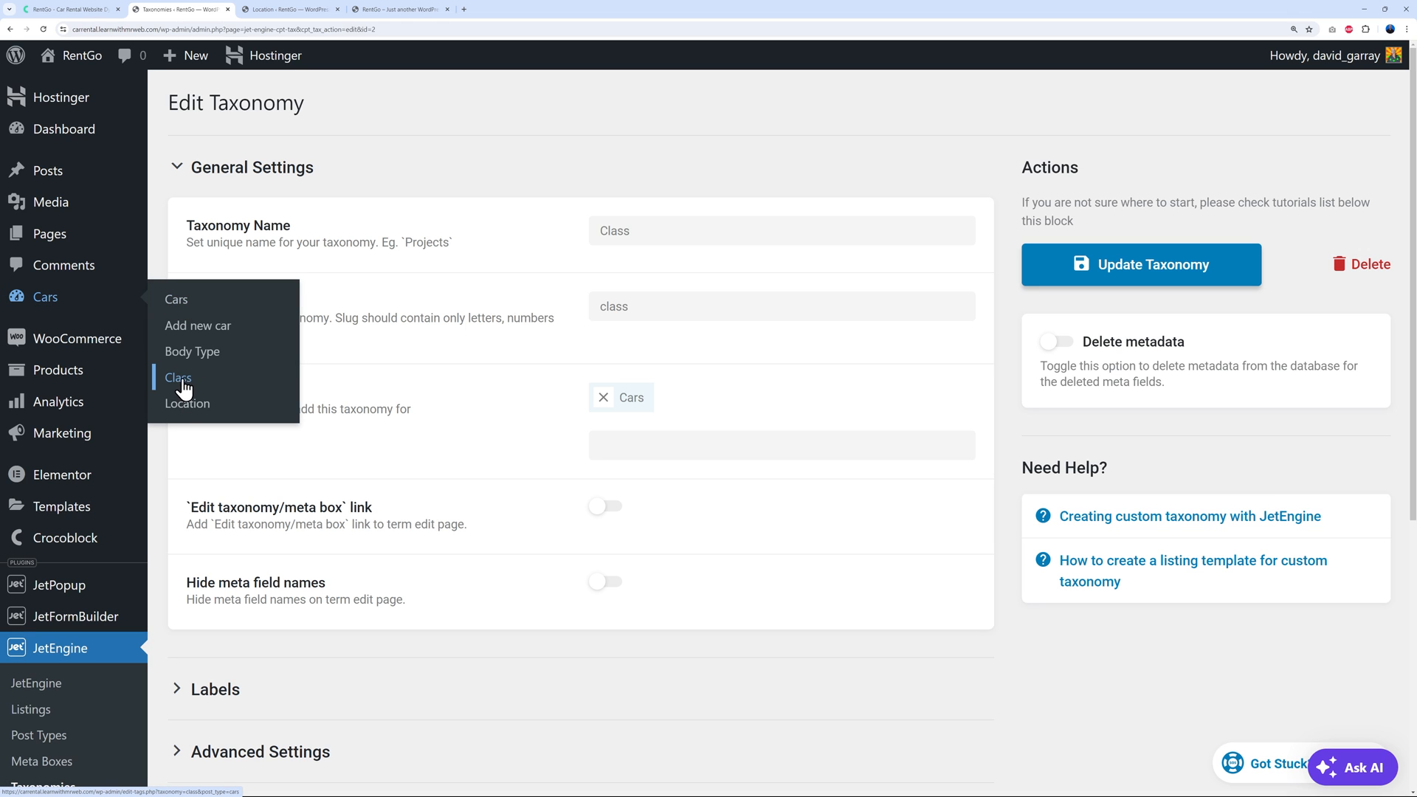
click(271, 9)
click(26, 369)
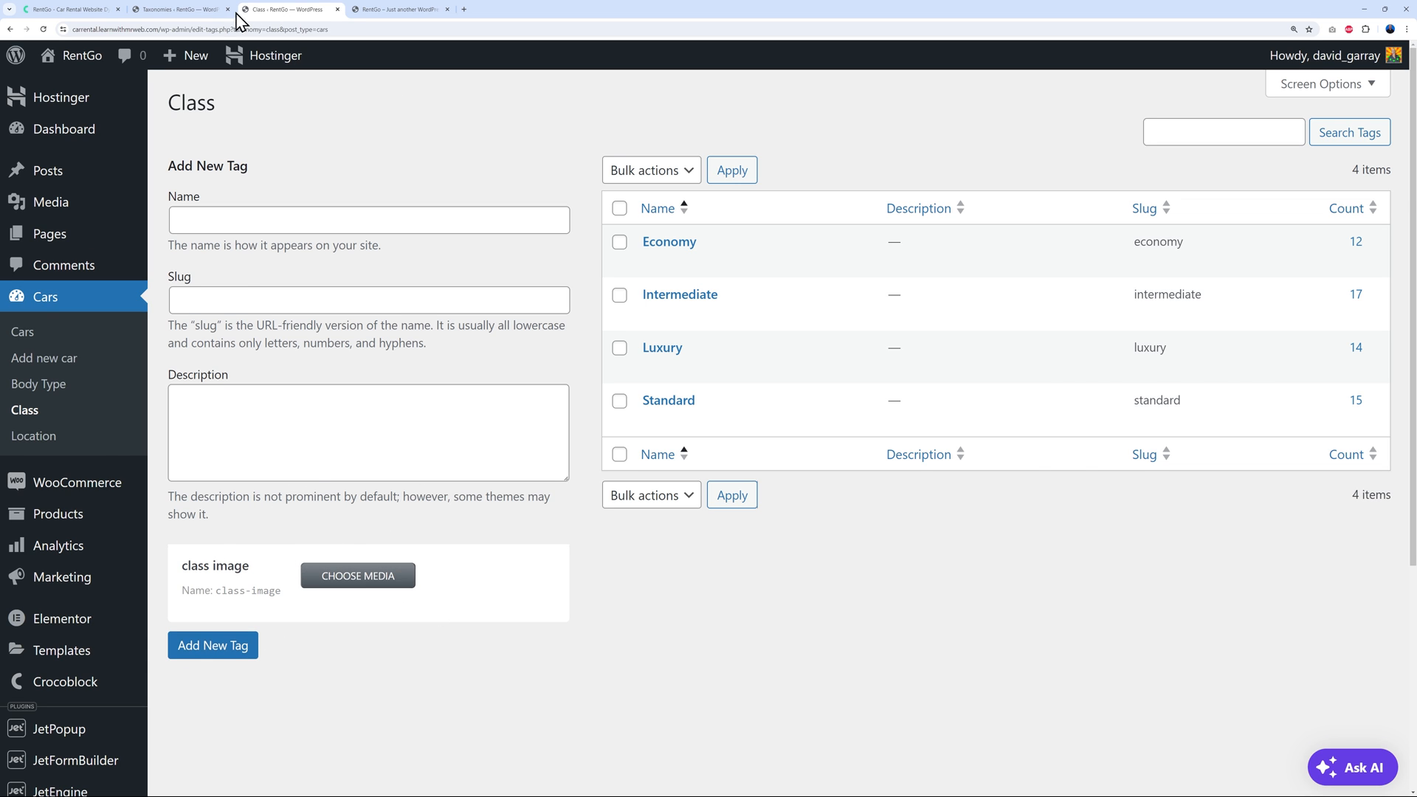
Expand and review the 'class image' meta field settings, then go back to the Class terms
click(198, 10)
scroll(525, 610, down, 5)
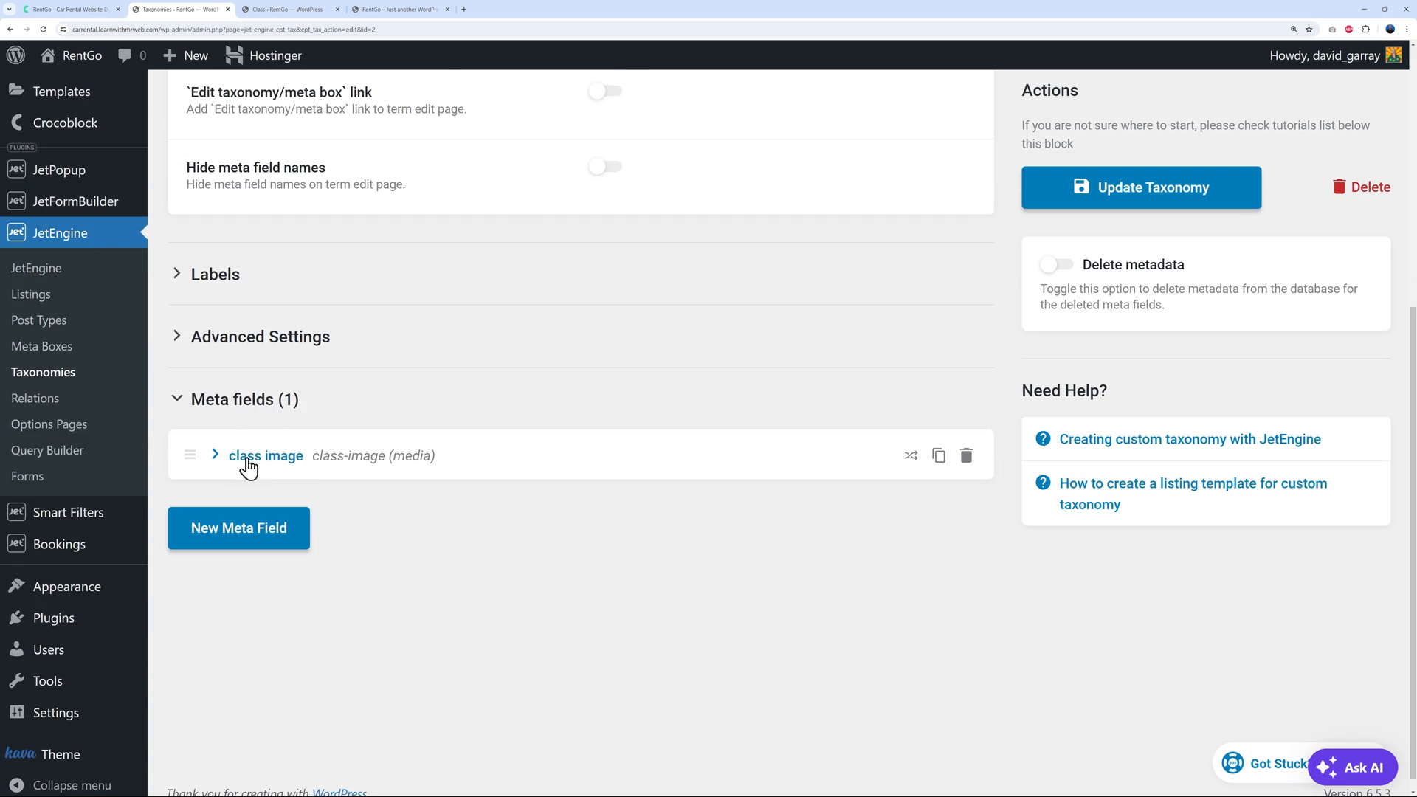
click(215, 456)
scroll(546, 622, down, 4)
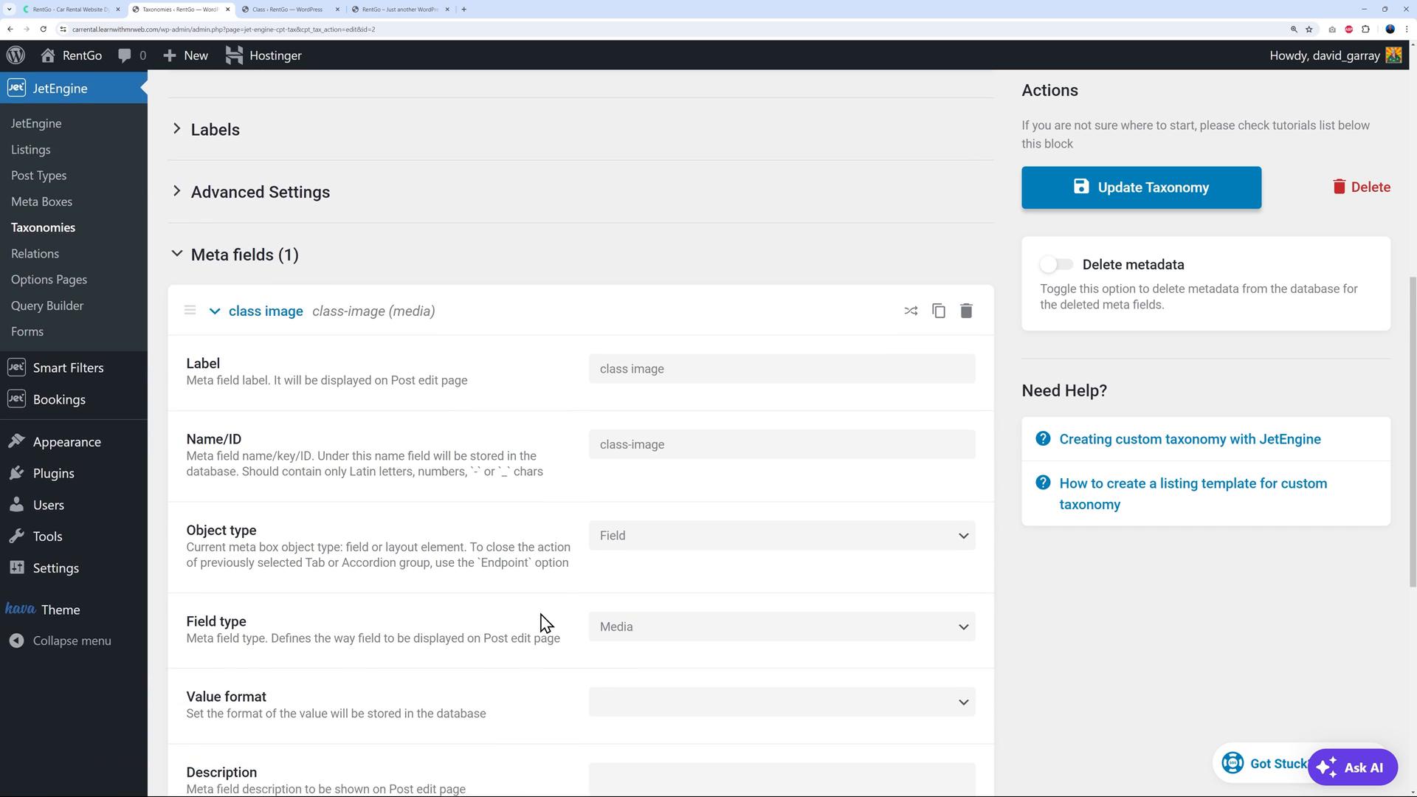
scroll(635, 457, down, 1)
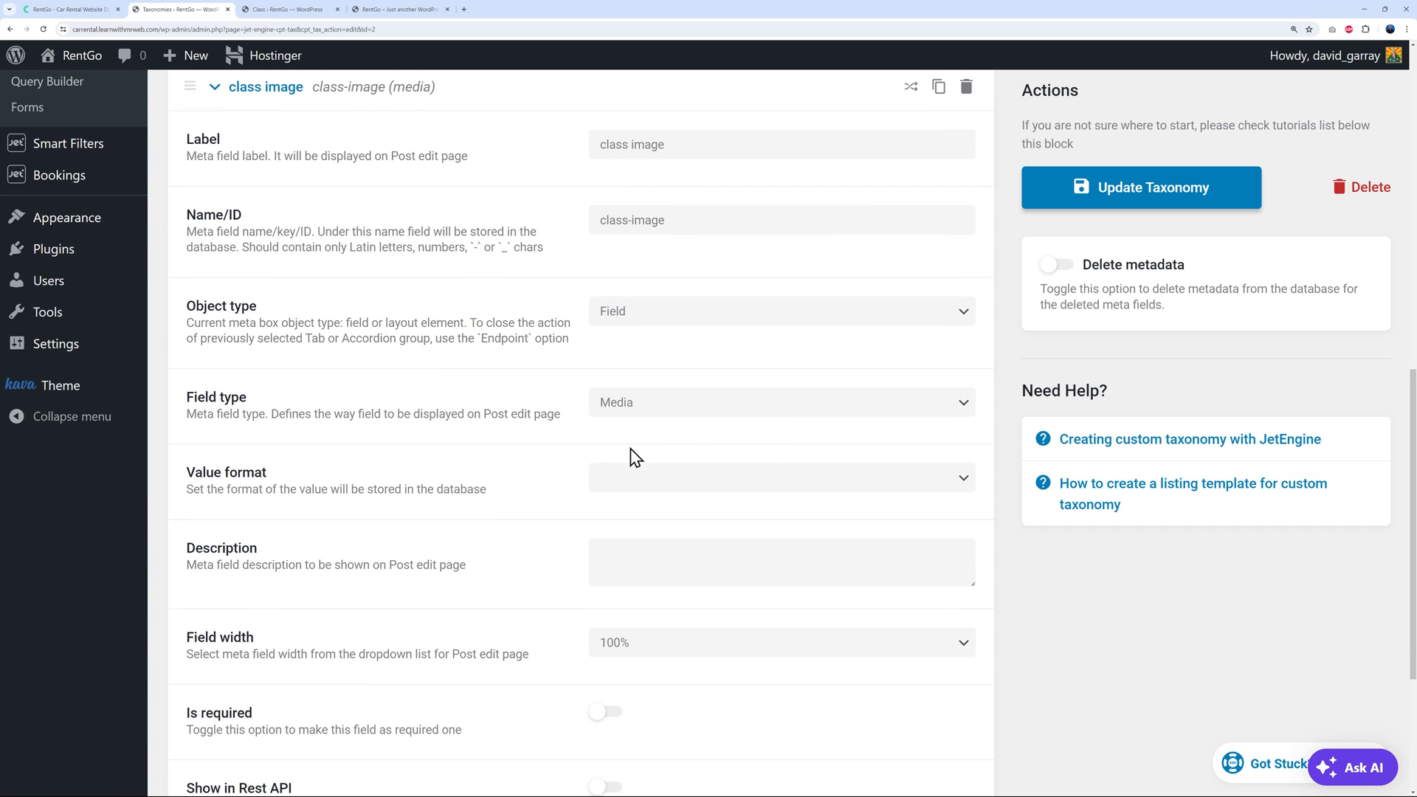
scroll(700, 442, down, 1)
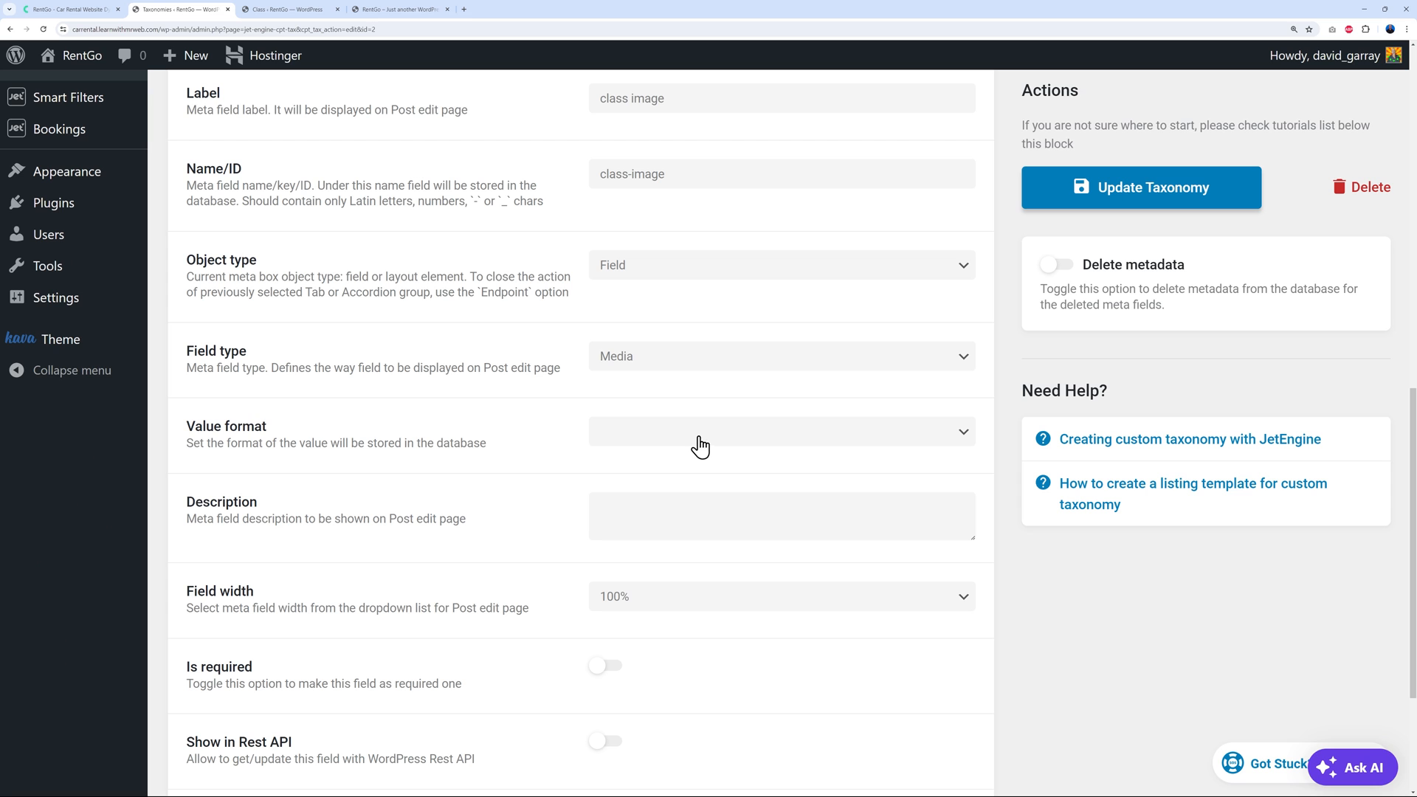
scroll(583, 528, up, 8)
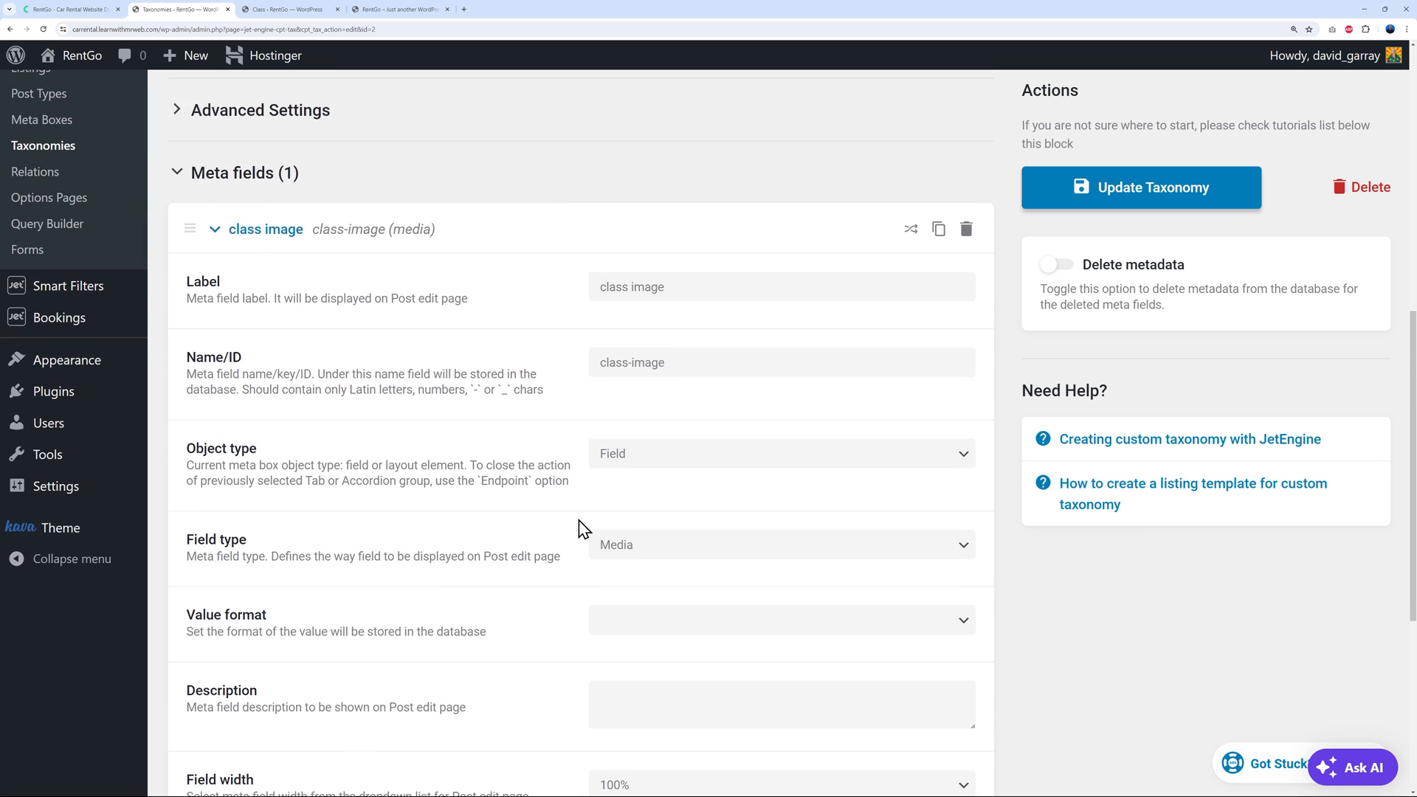
scroll(583, 528, up, 3)
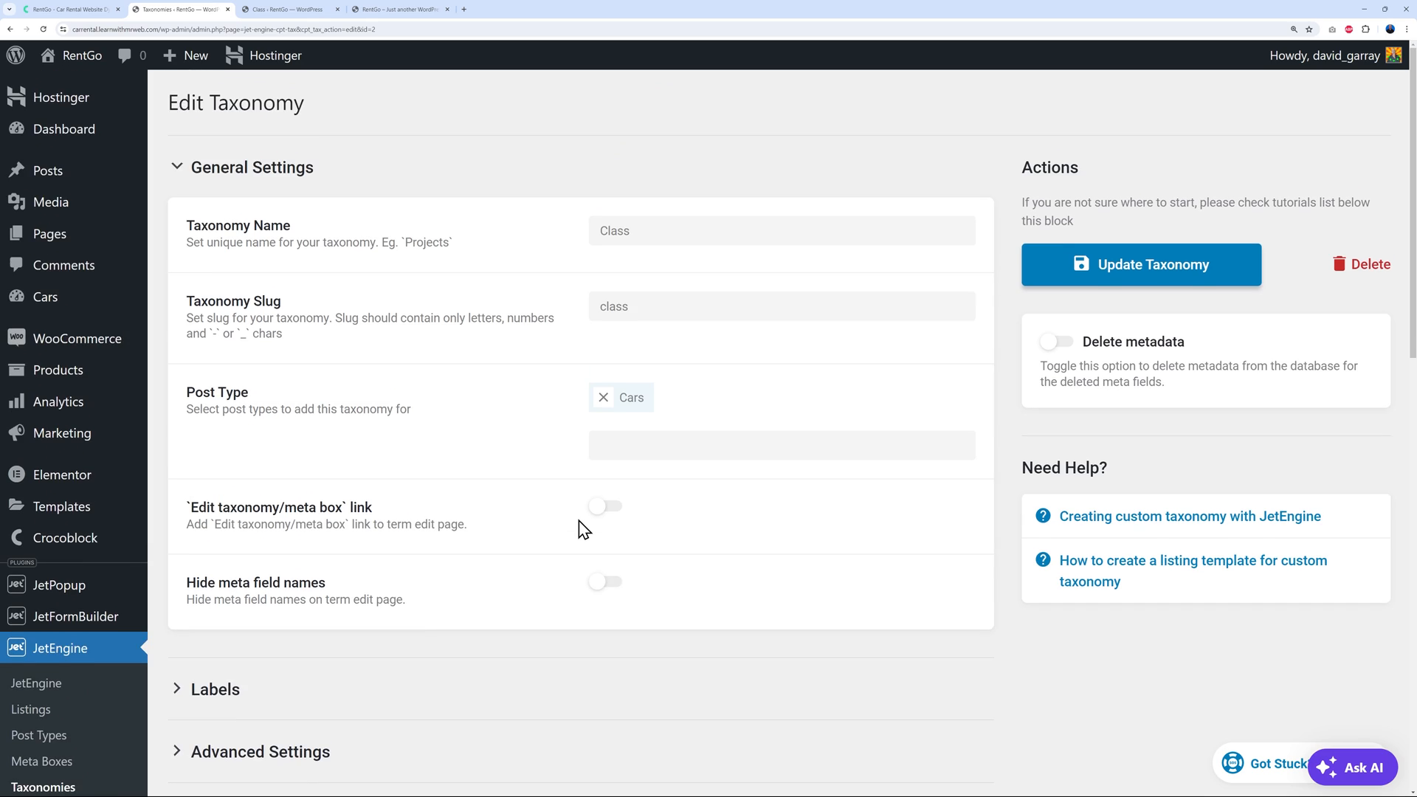
click(287, 9)
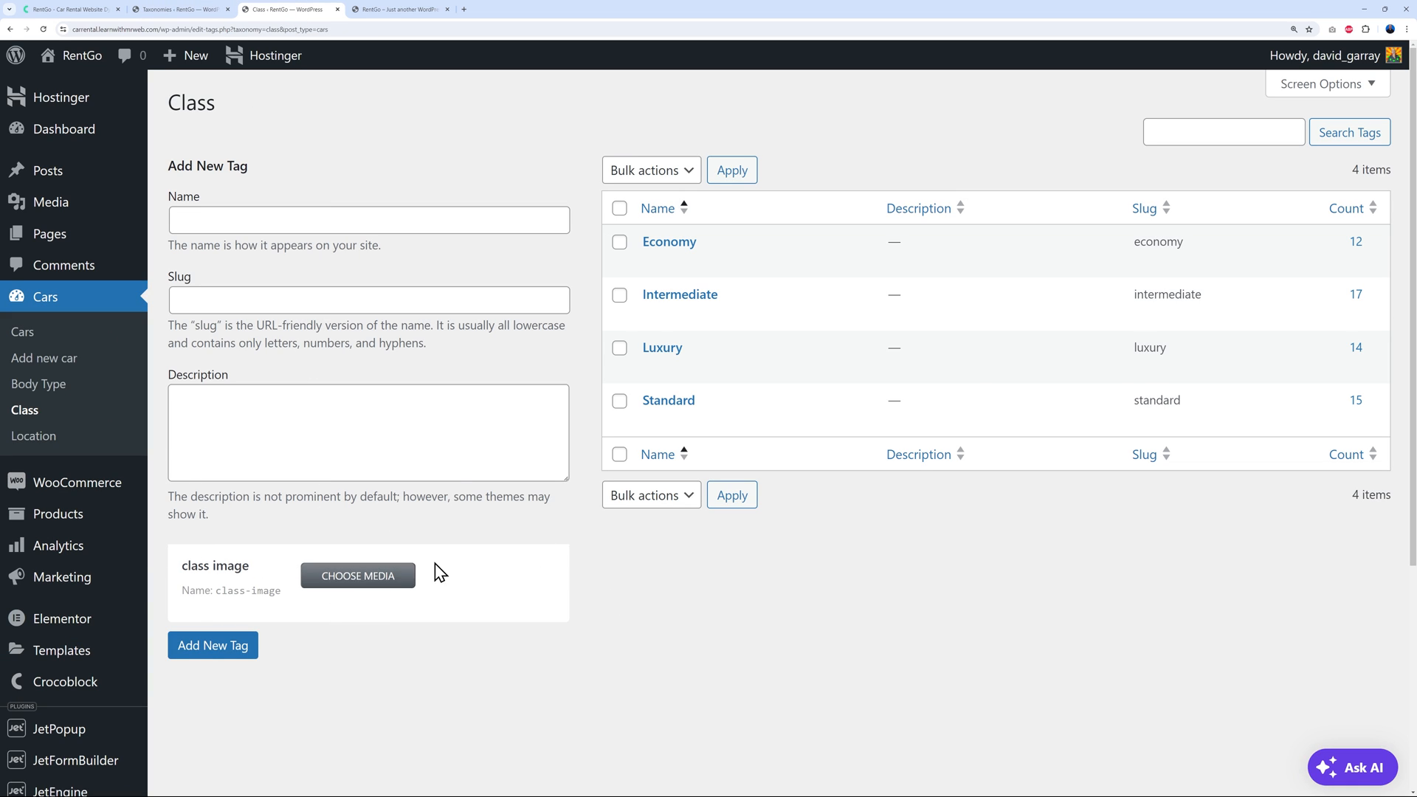
Open the Economy class term, and search the RentGo front end for Economy cars in Arkansas
click(670, 246)
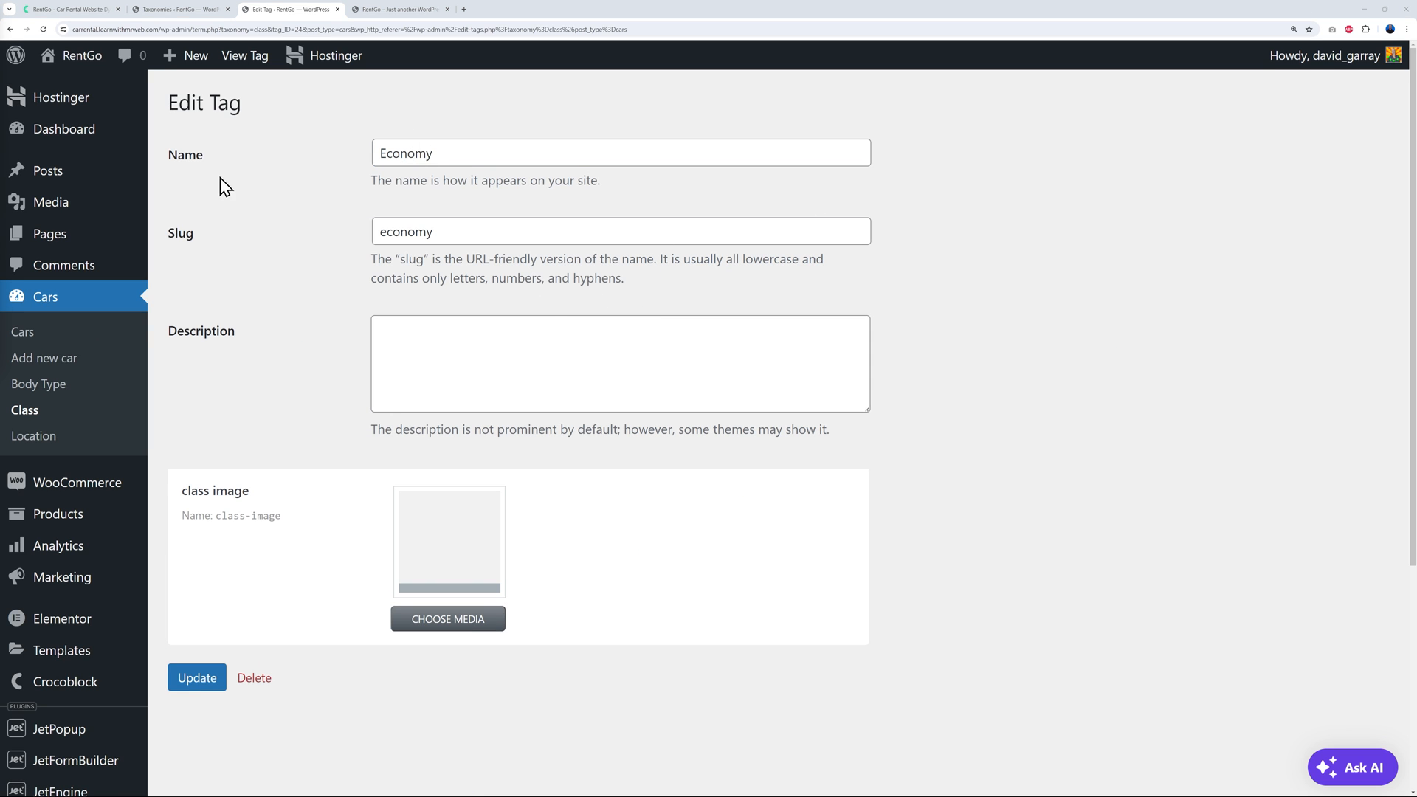
click(399, 11)
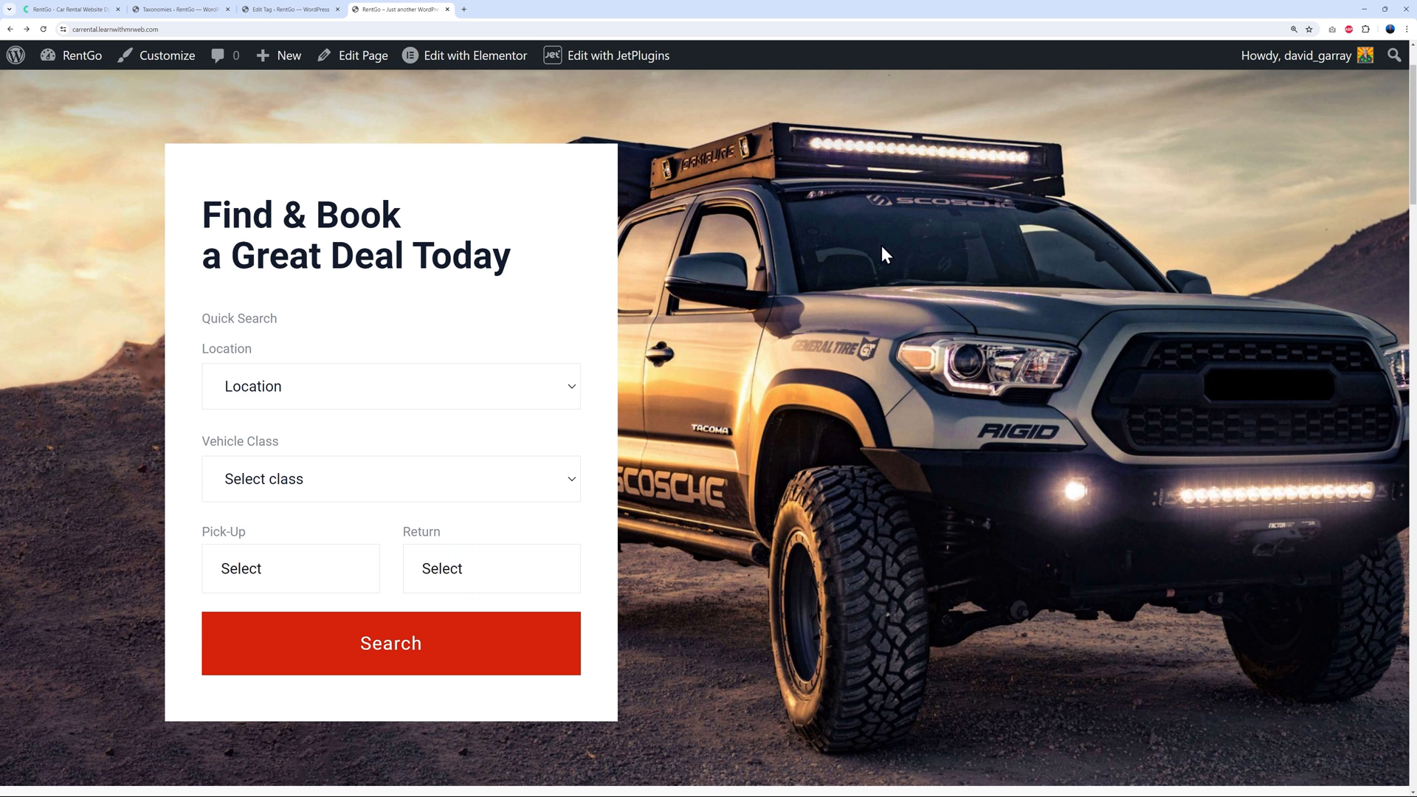
click(552, 403)
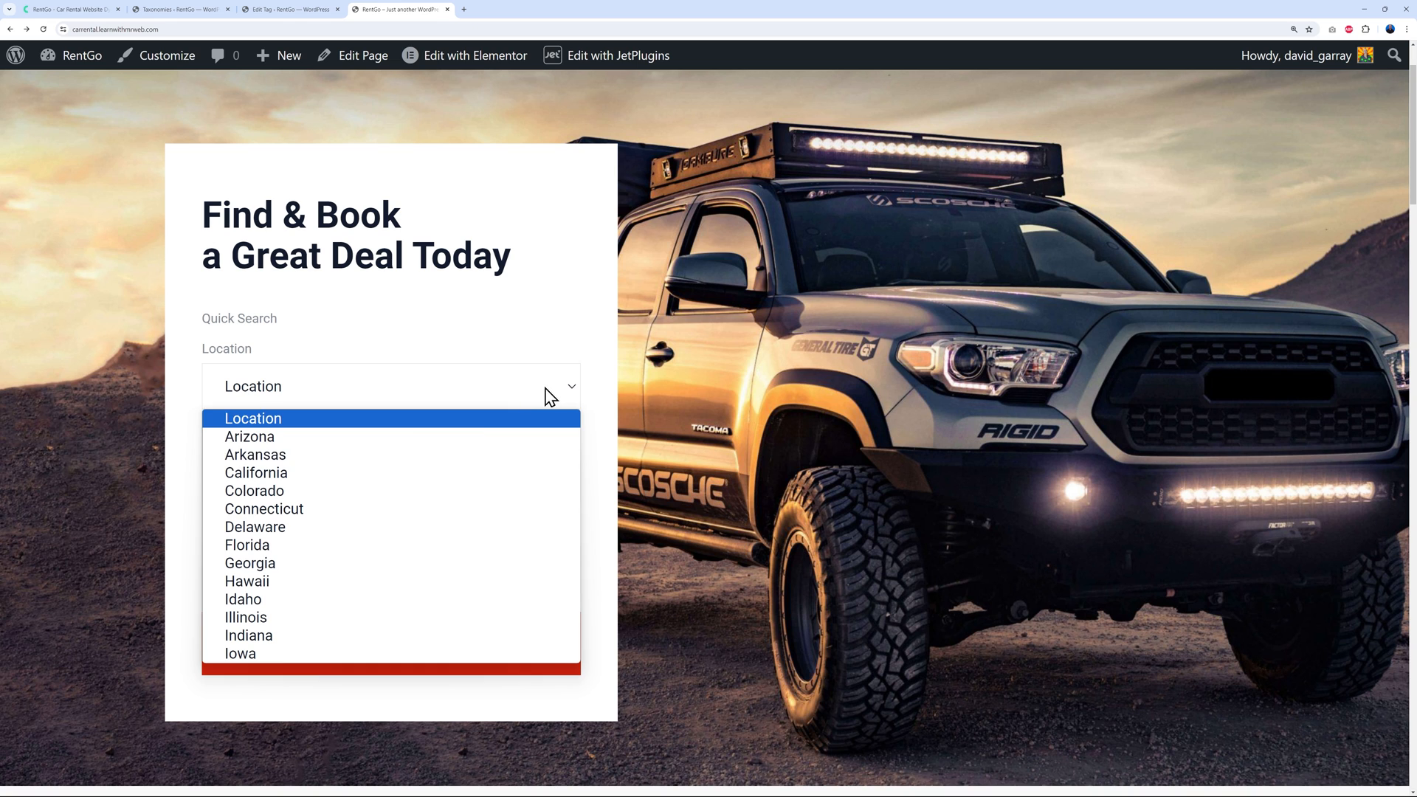
click(333, 467)
click(405, 491)
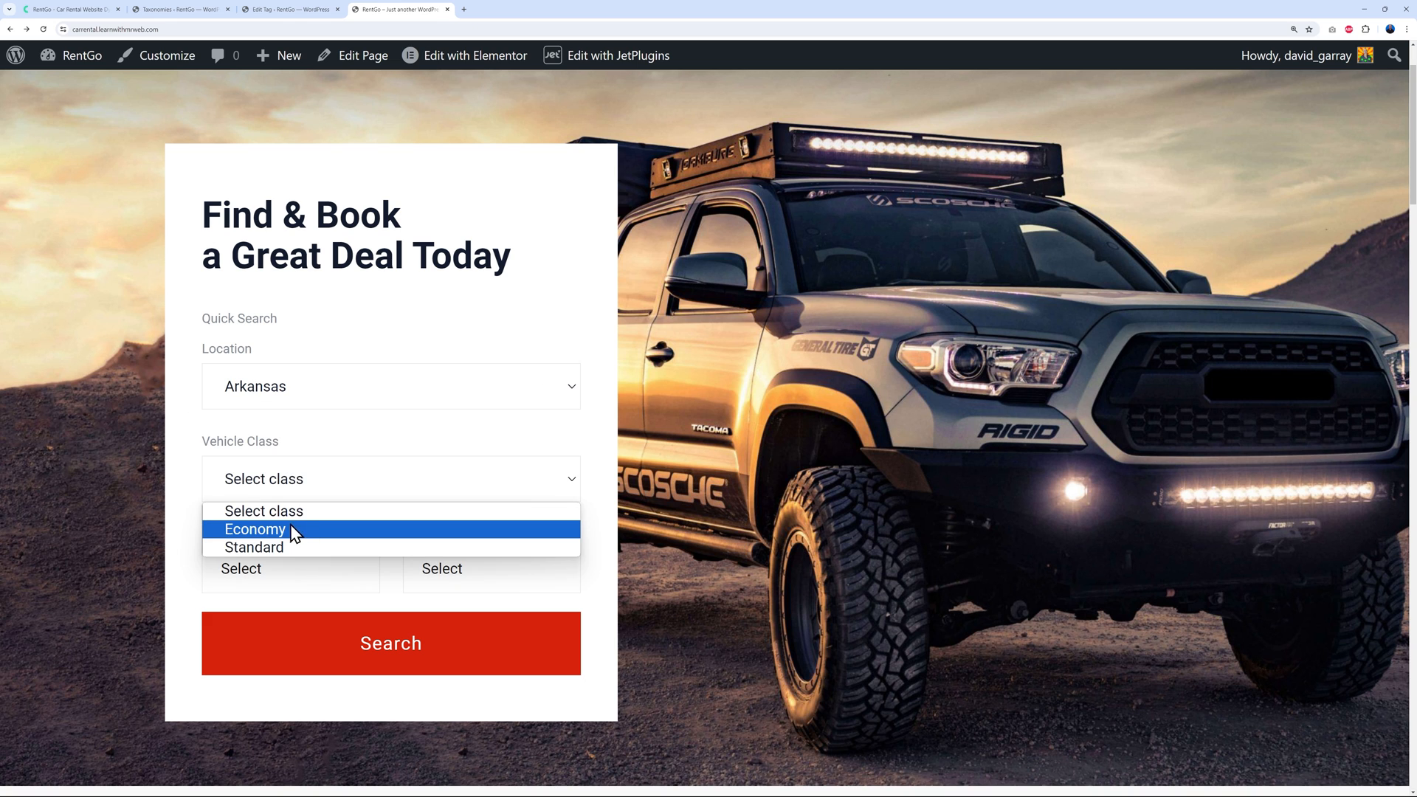
click(294, 530)
click(409, 674)
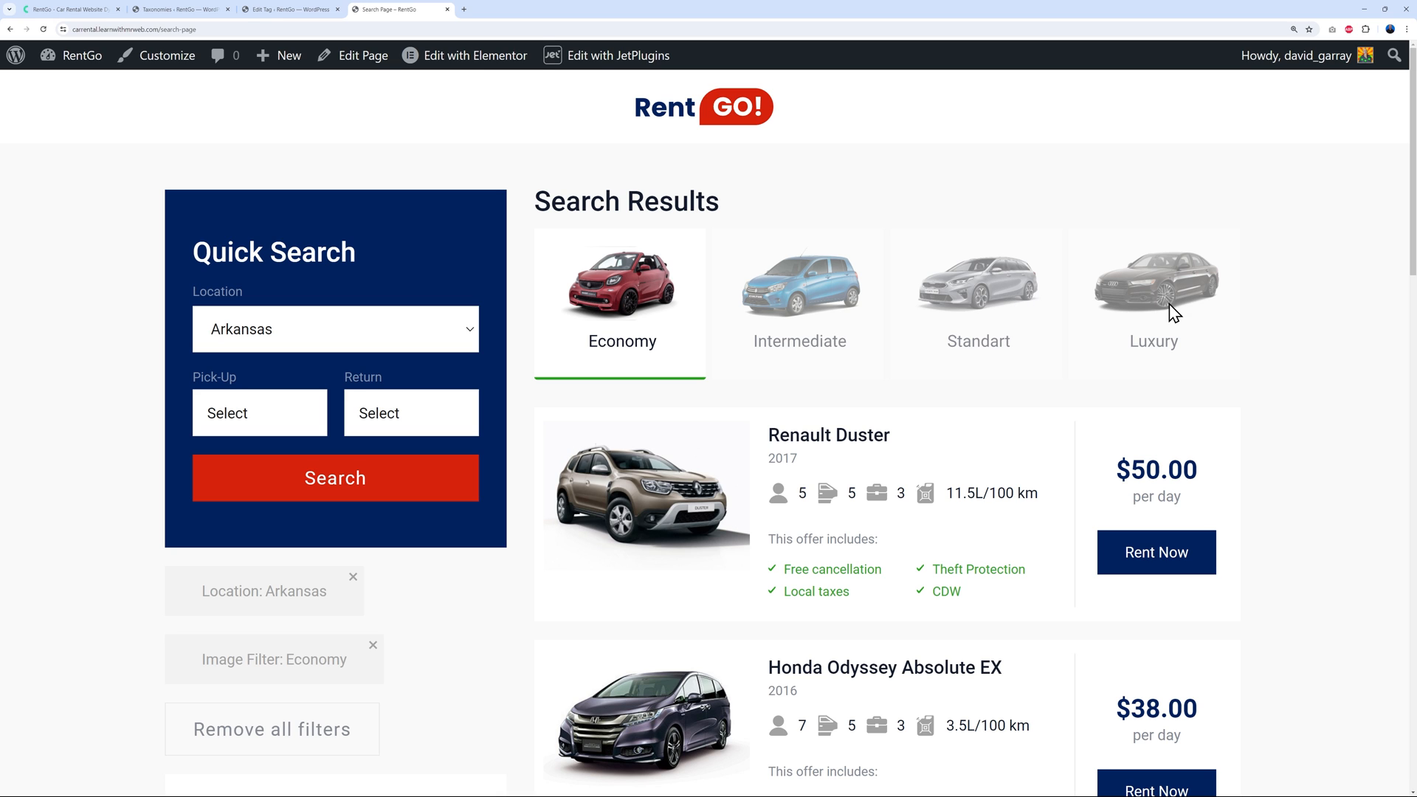
click(292, 9)
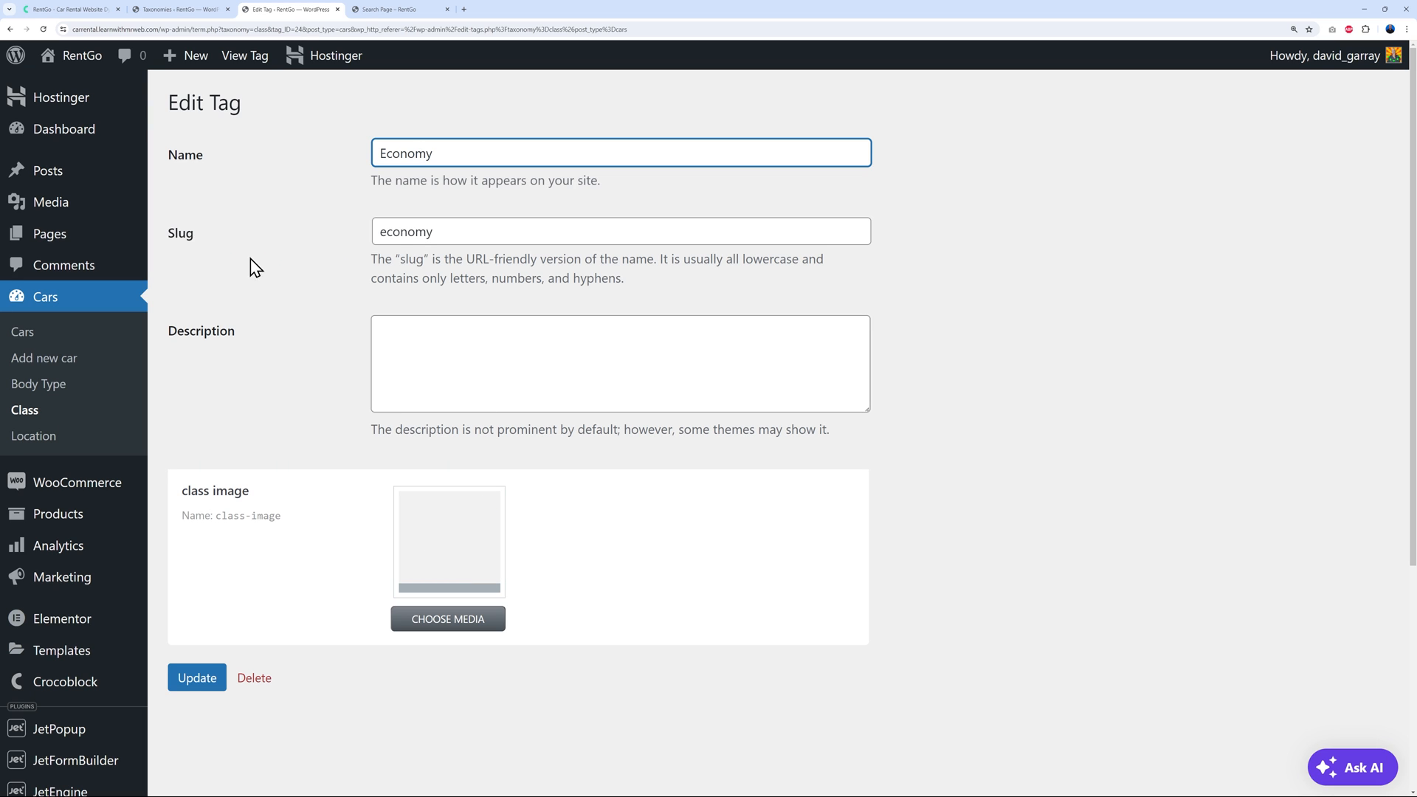
Open the Body Type taxonomy's settings from the JetEngine taxonomies list
click(159, 10)
scroll(295, 631, down, 3)
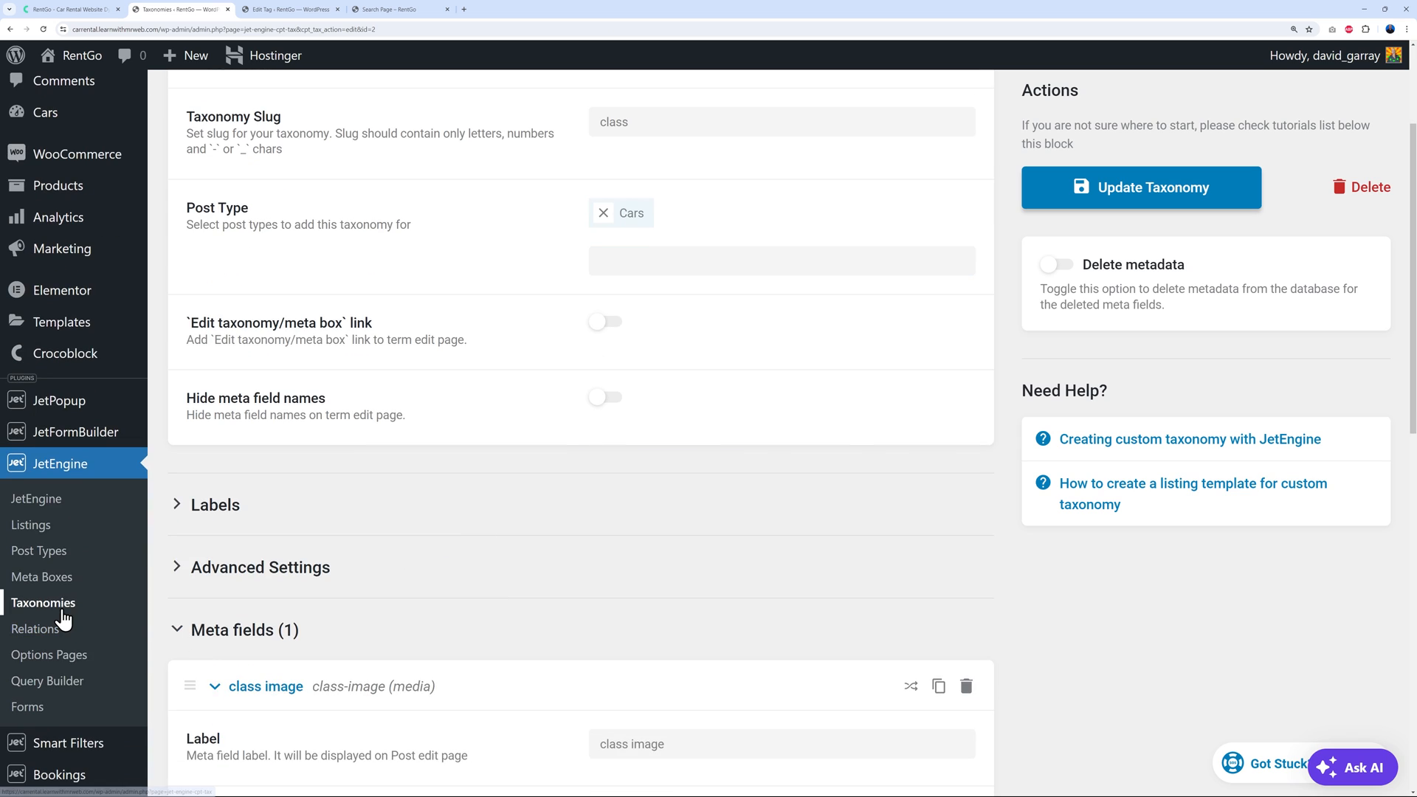
click(59, 601)
click(218, 207)
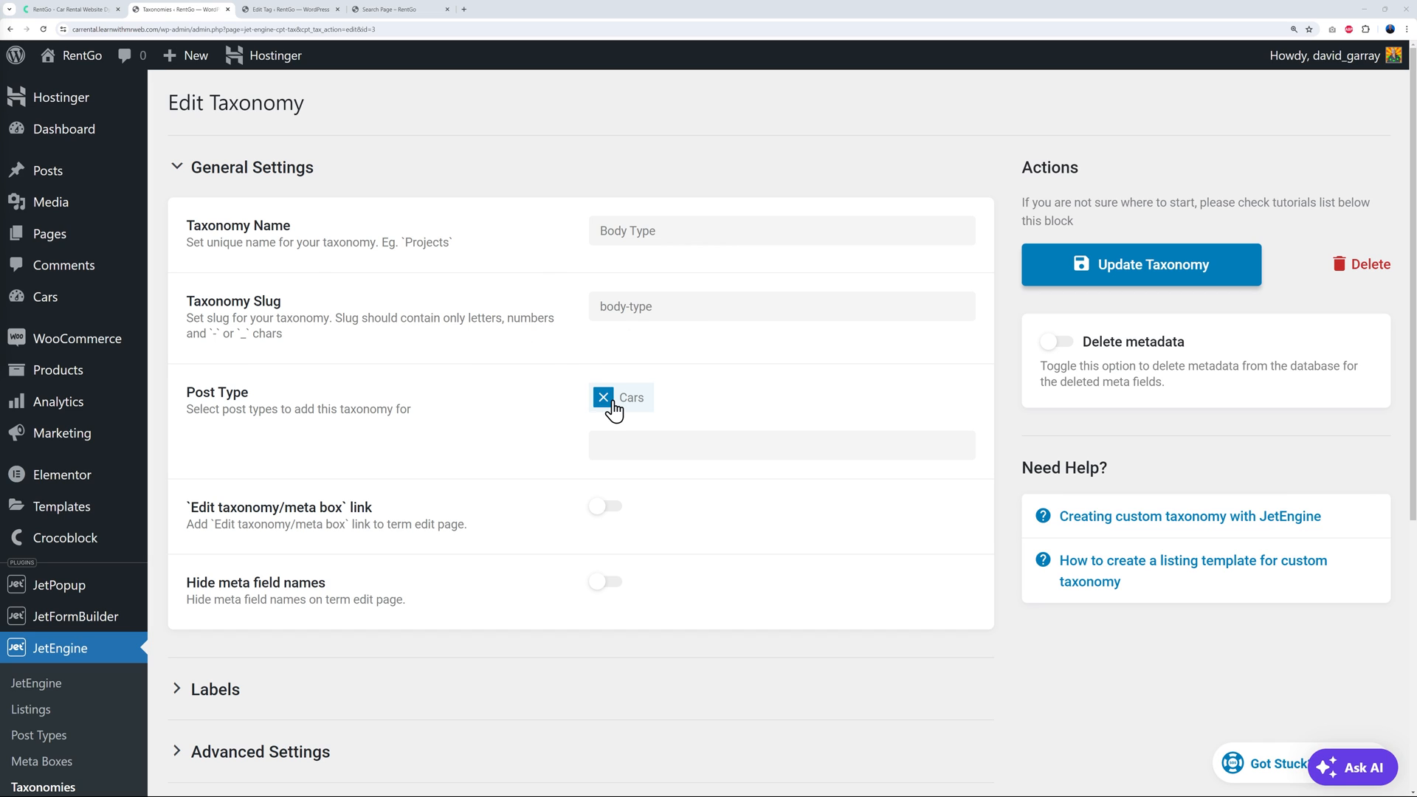
Add SUV to the Cars Body Type terms and open Add new car in a new tab
mouse_move(43, 304)
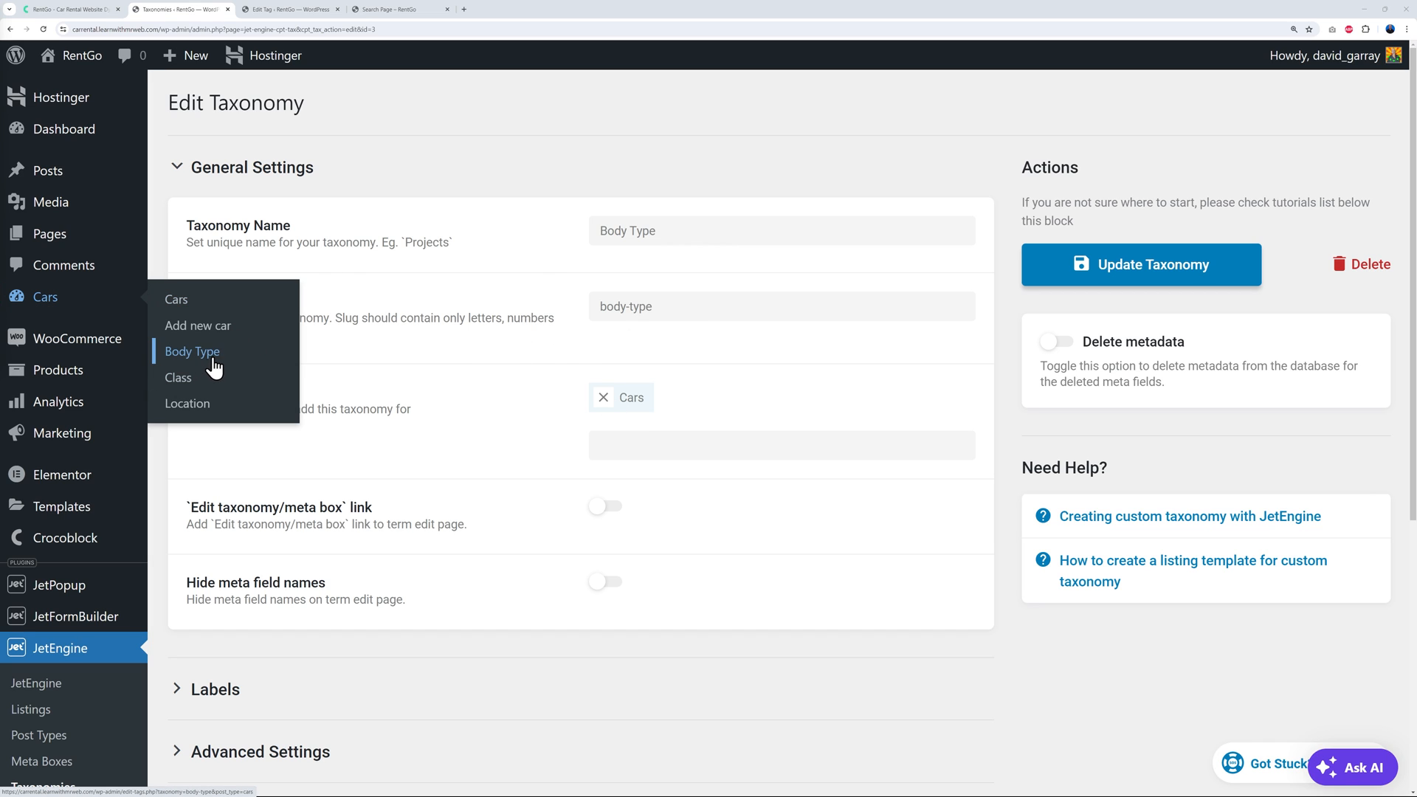
click(290, 10)
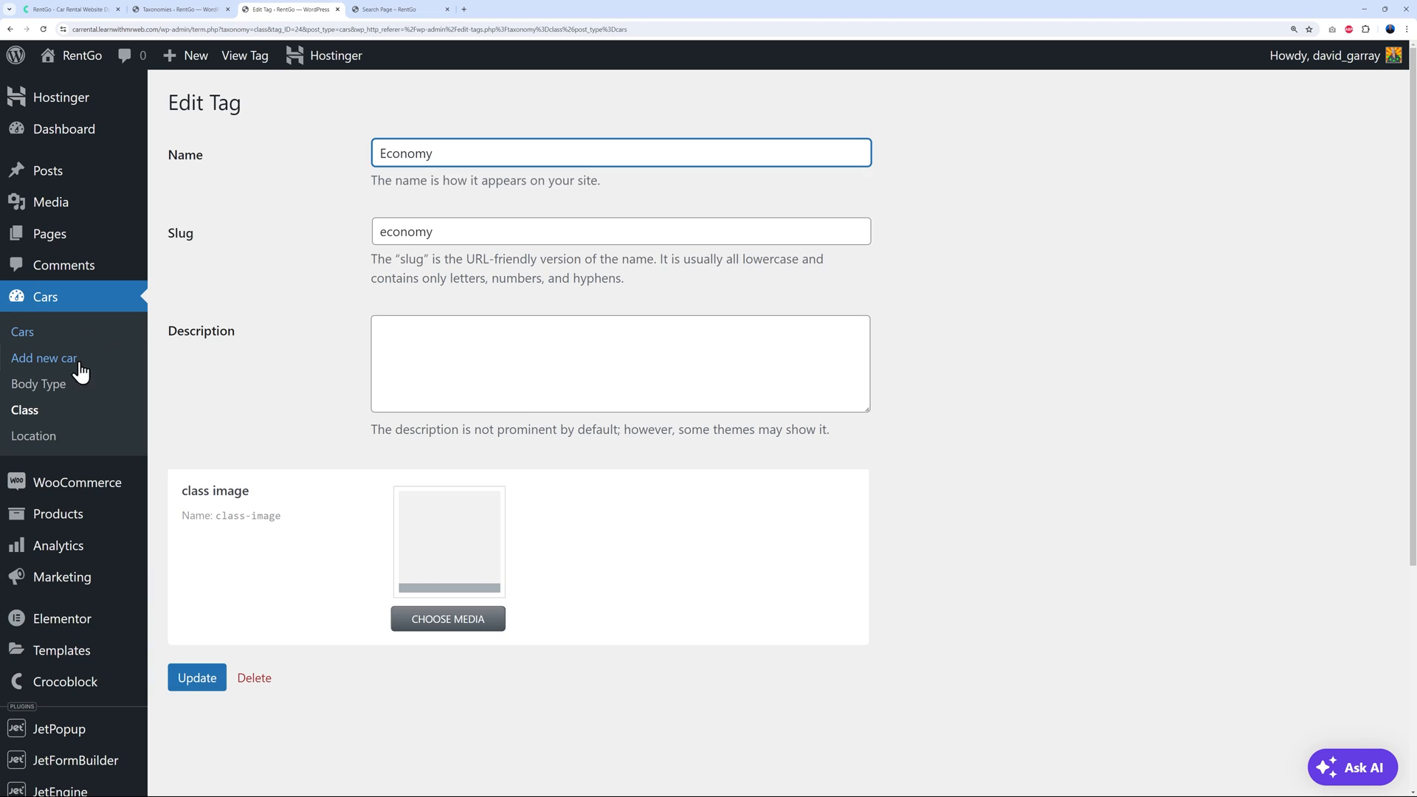
click(52, 388)
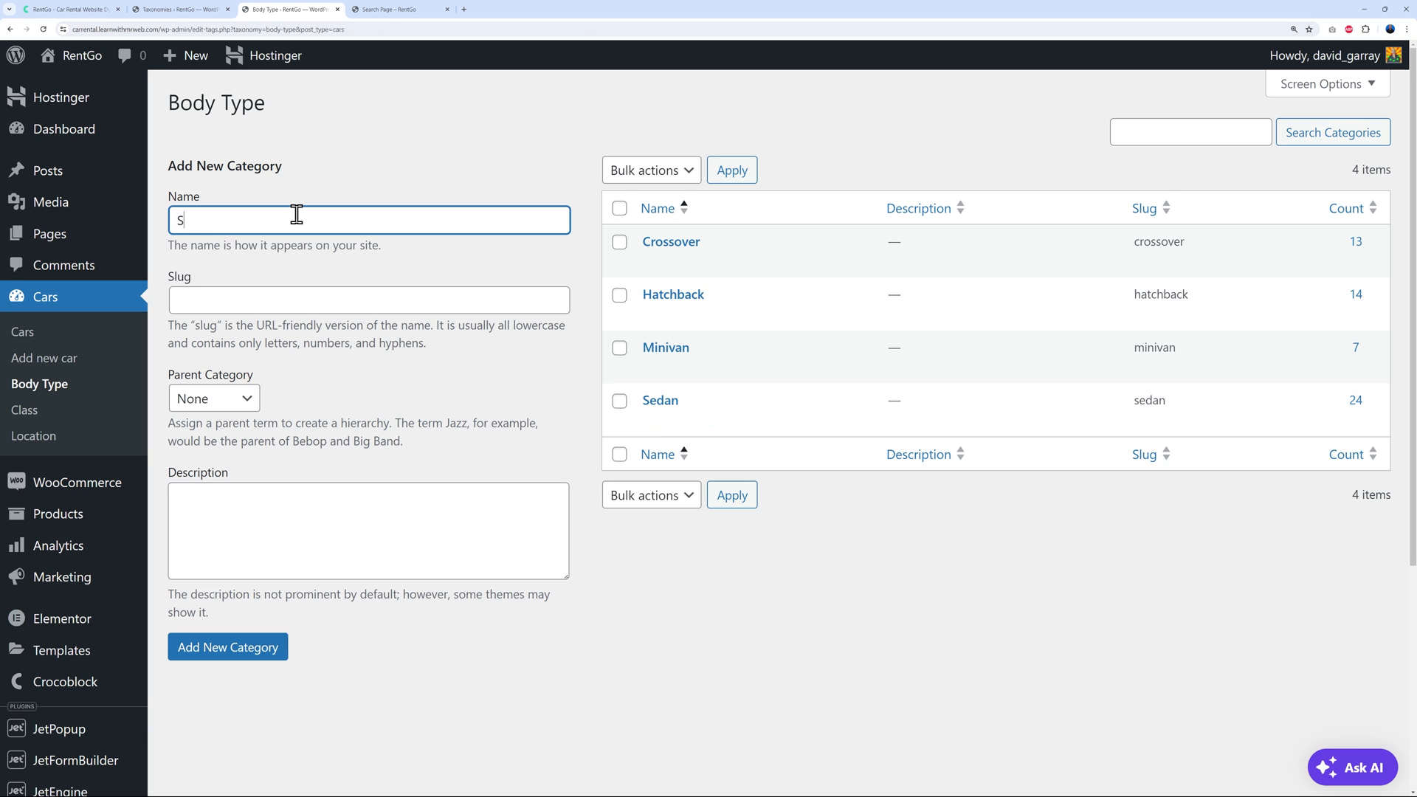
click(268, 660)
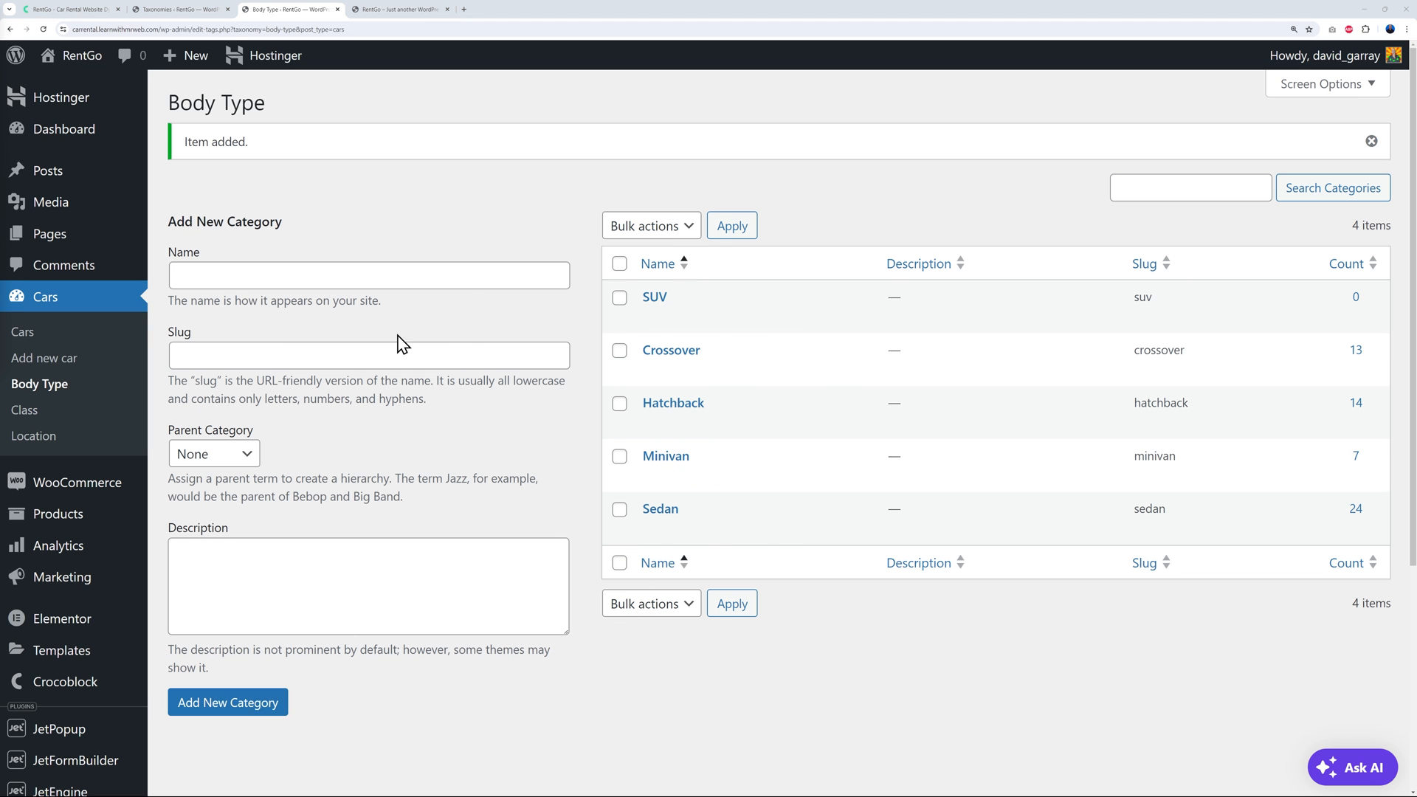
right_click(68, 359)
click(110, 380)
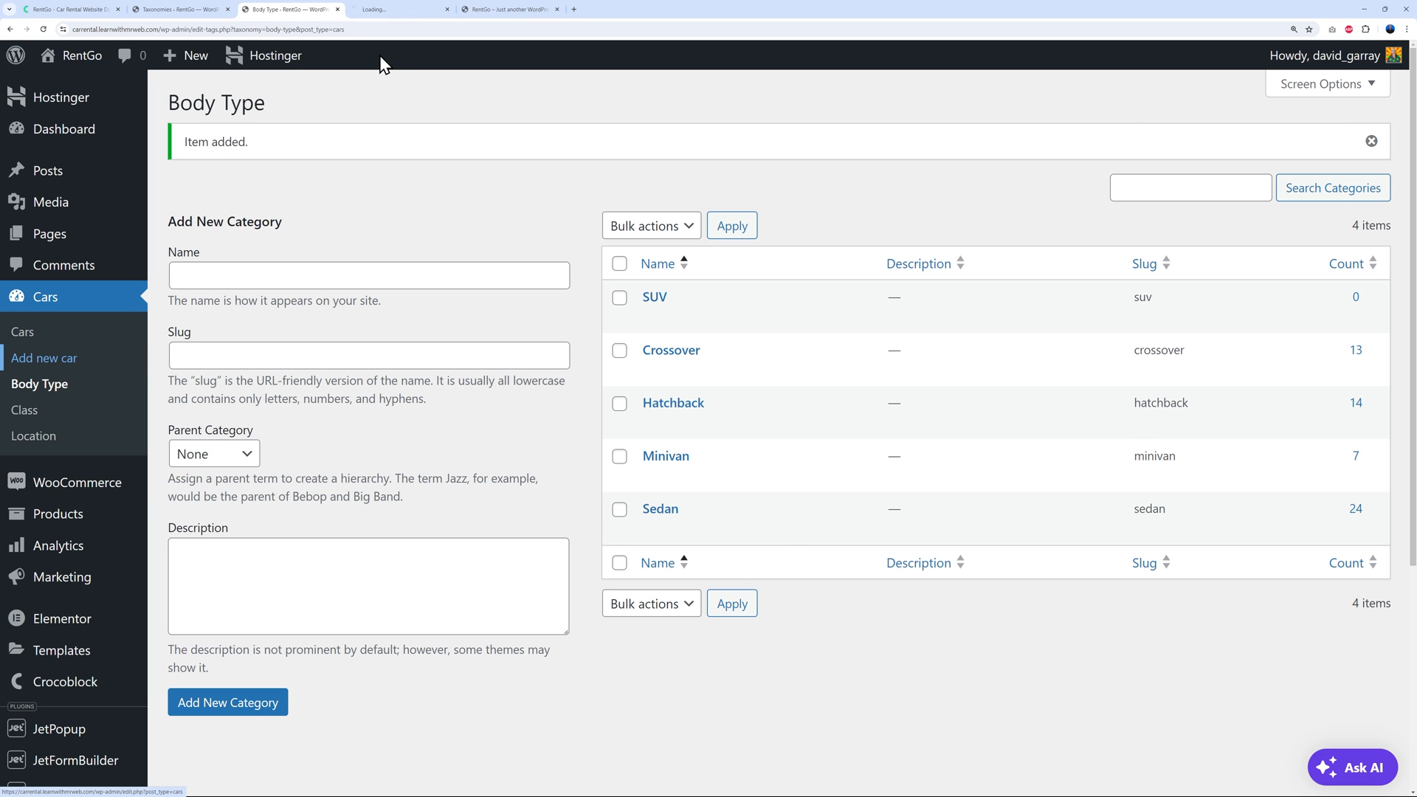
In the new car editor, tick then untick SUV, view Pricing Settings, and open Bookings Settings in a background tab
click(392, 9)
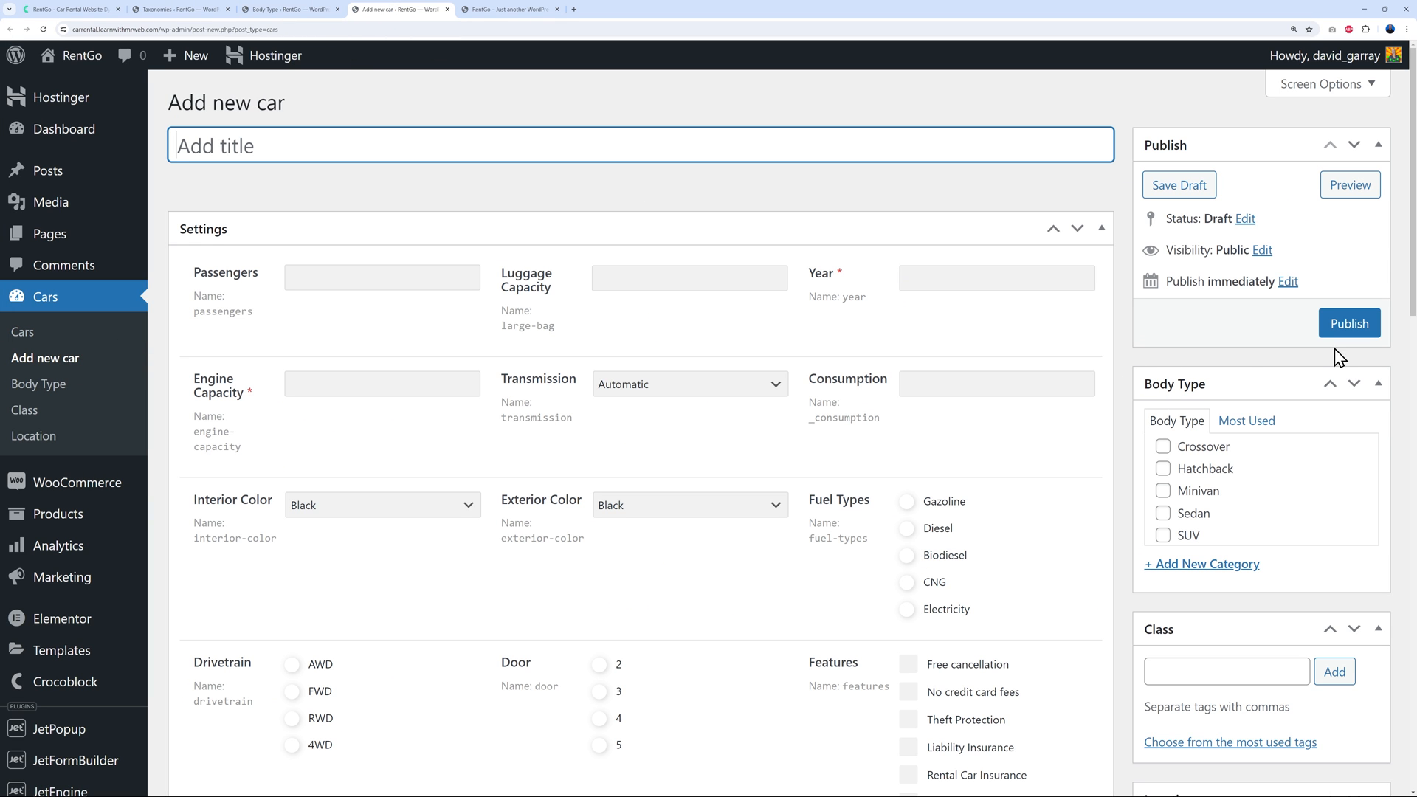
click(1164, 535)
click(1163, 536)
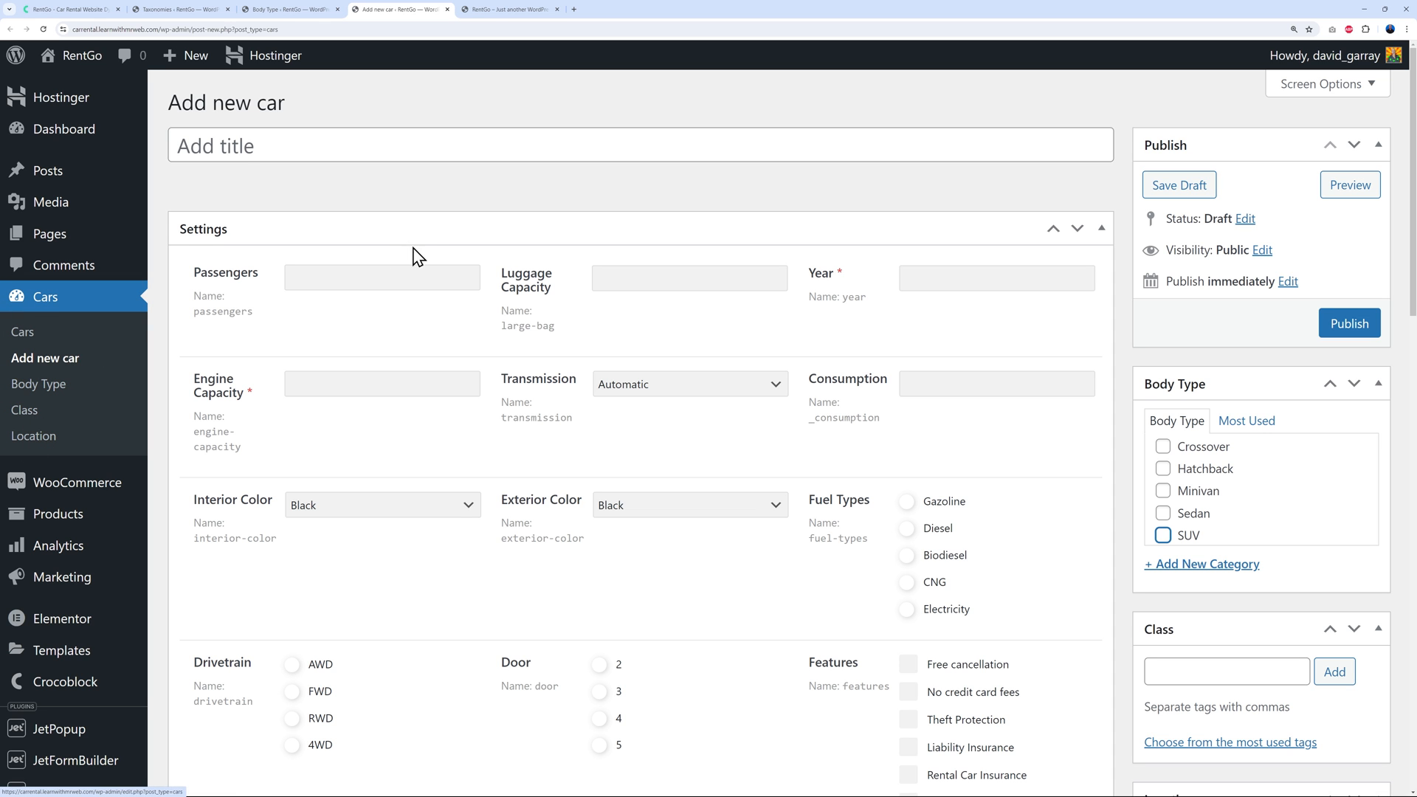
scroll(826, 472, down, 9)
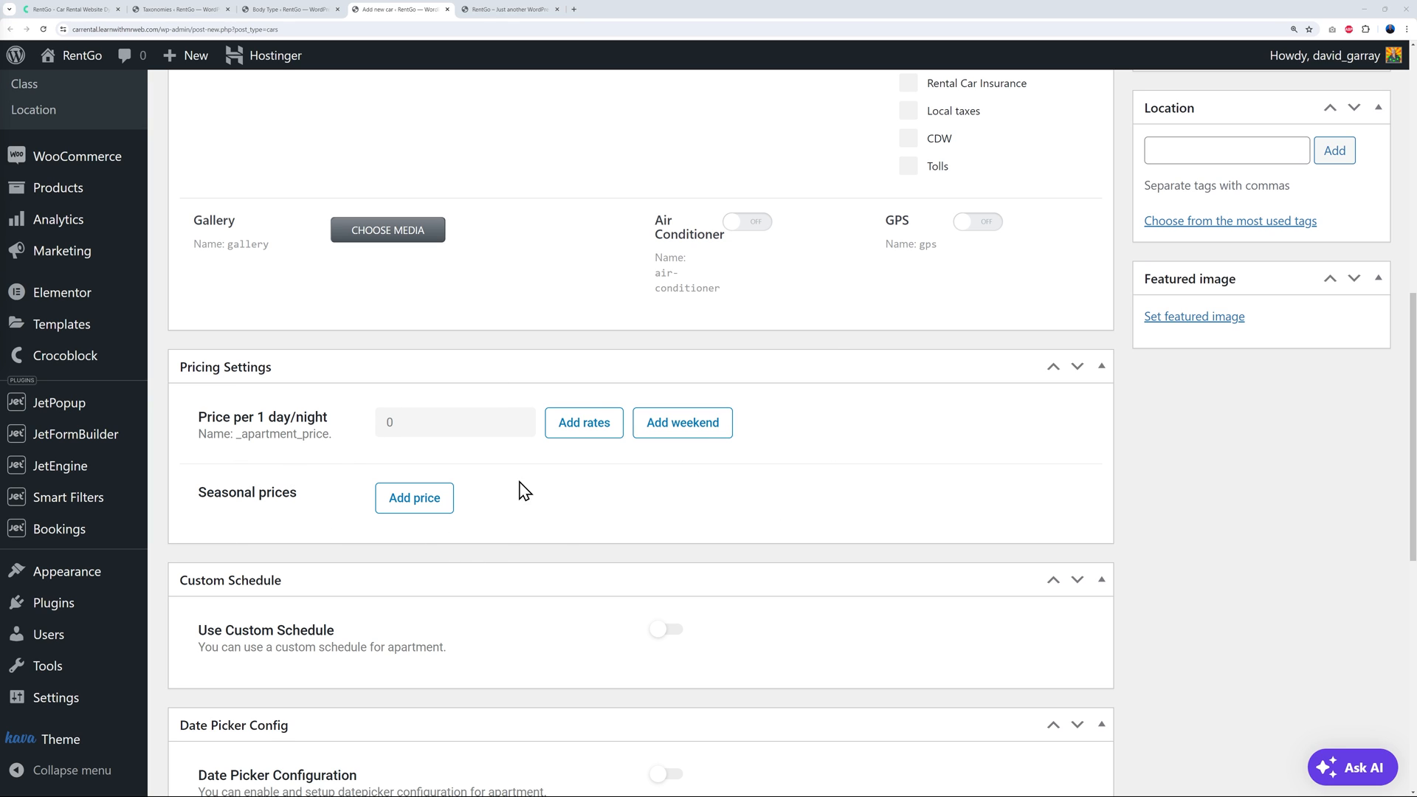
mouse_move(66, 538)
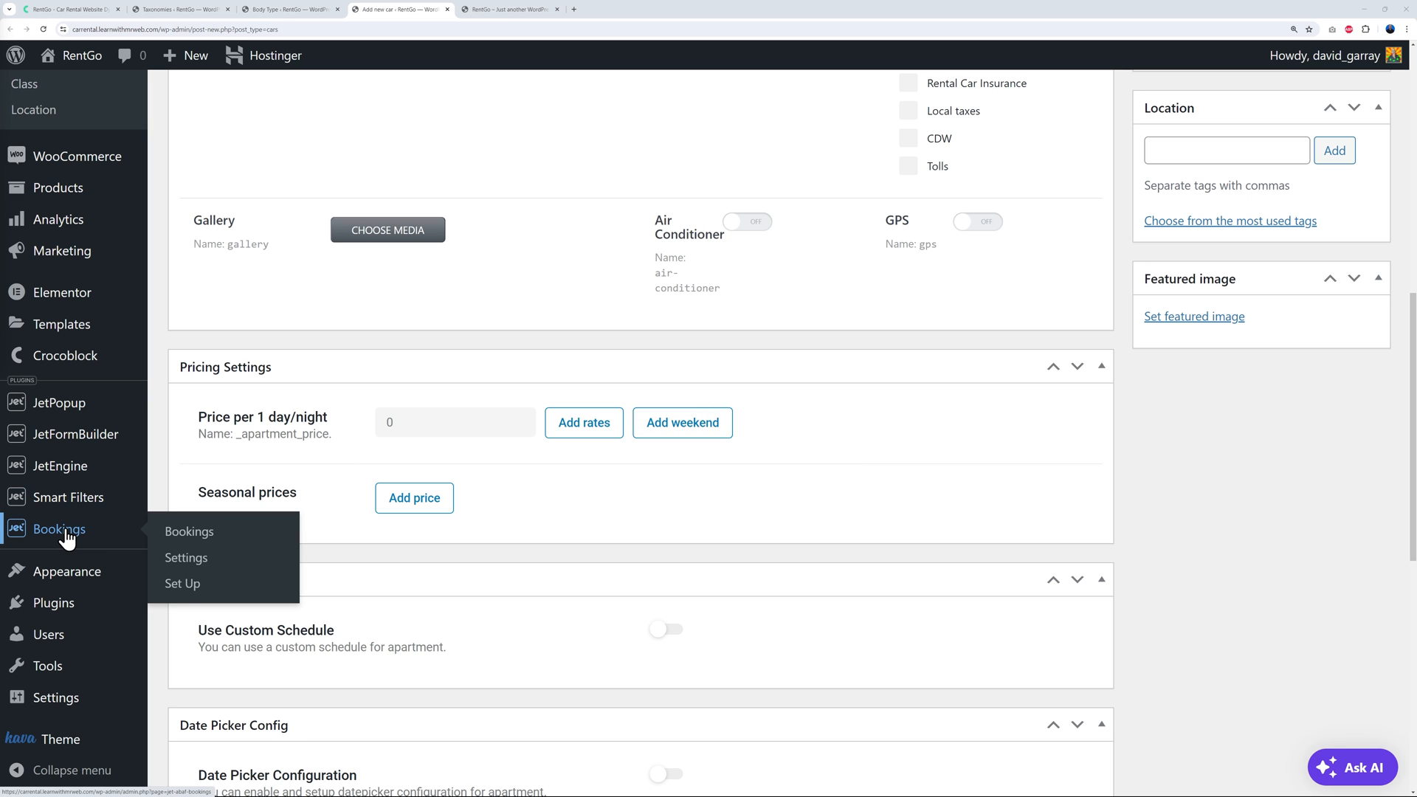
right_click(193, 562)
click(235, 569)
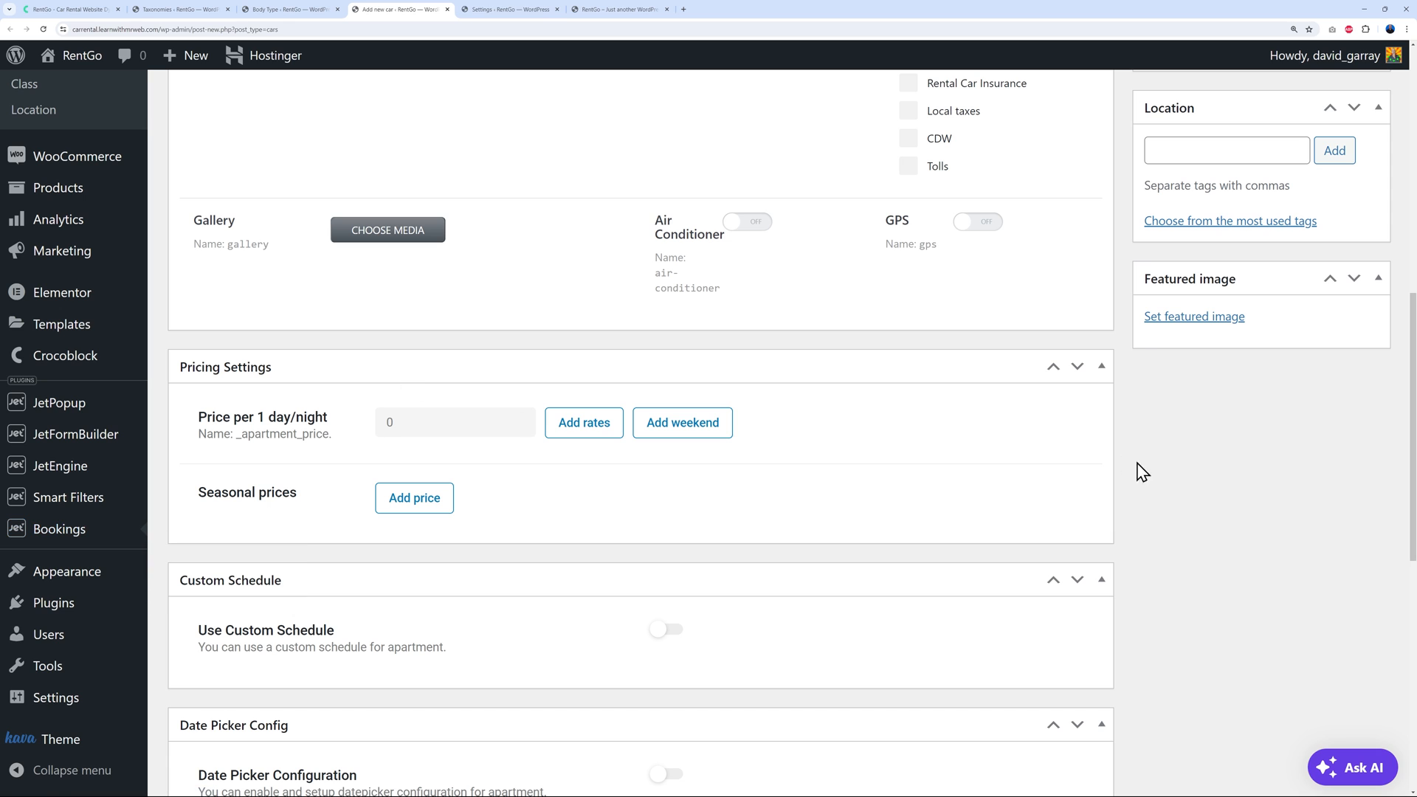
In the booking settings, set Cars as the booking instance post type
click(529, 10)
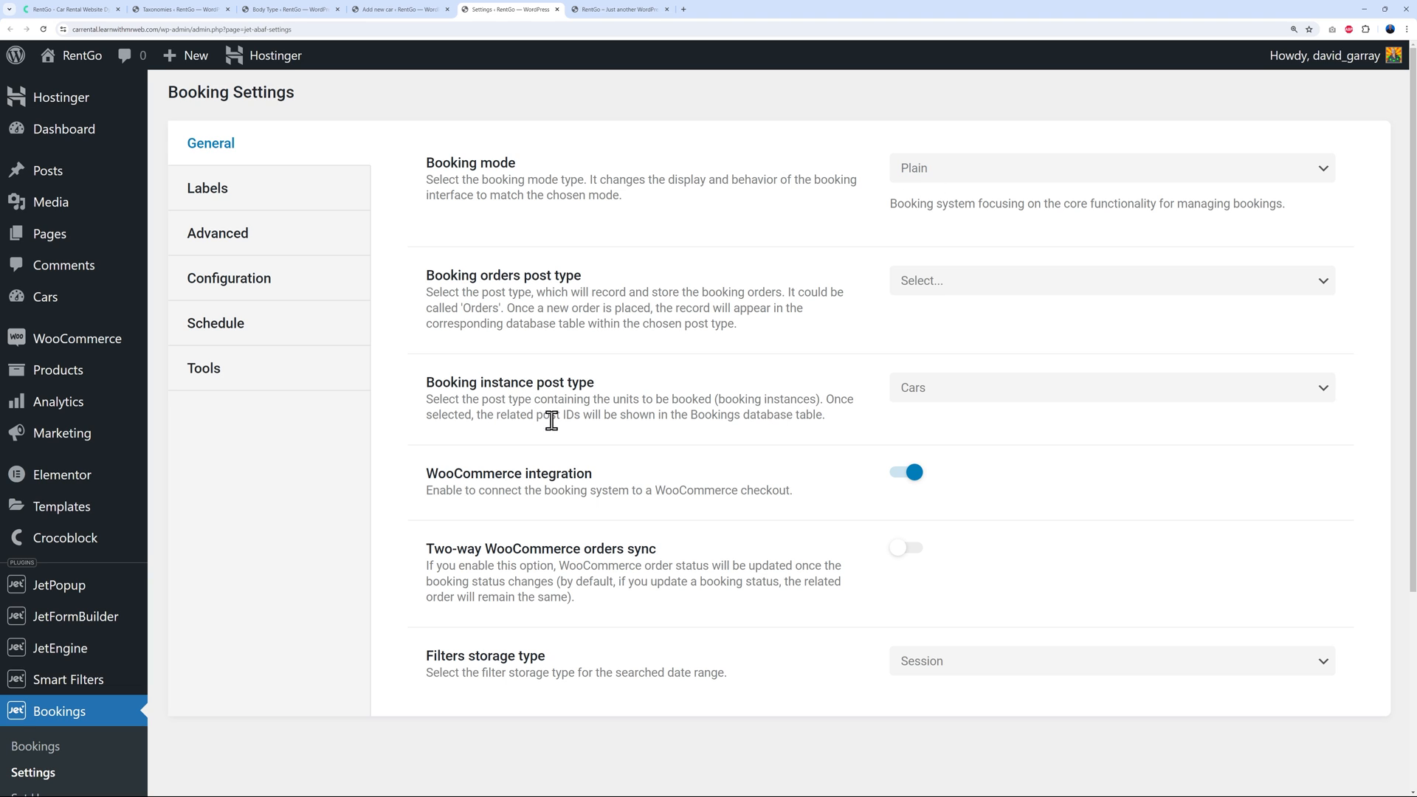
click(1092, 393)
scroll(996, 661, down, 1)
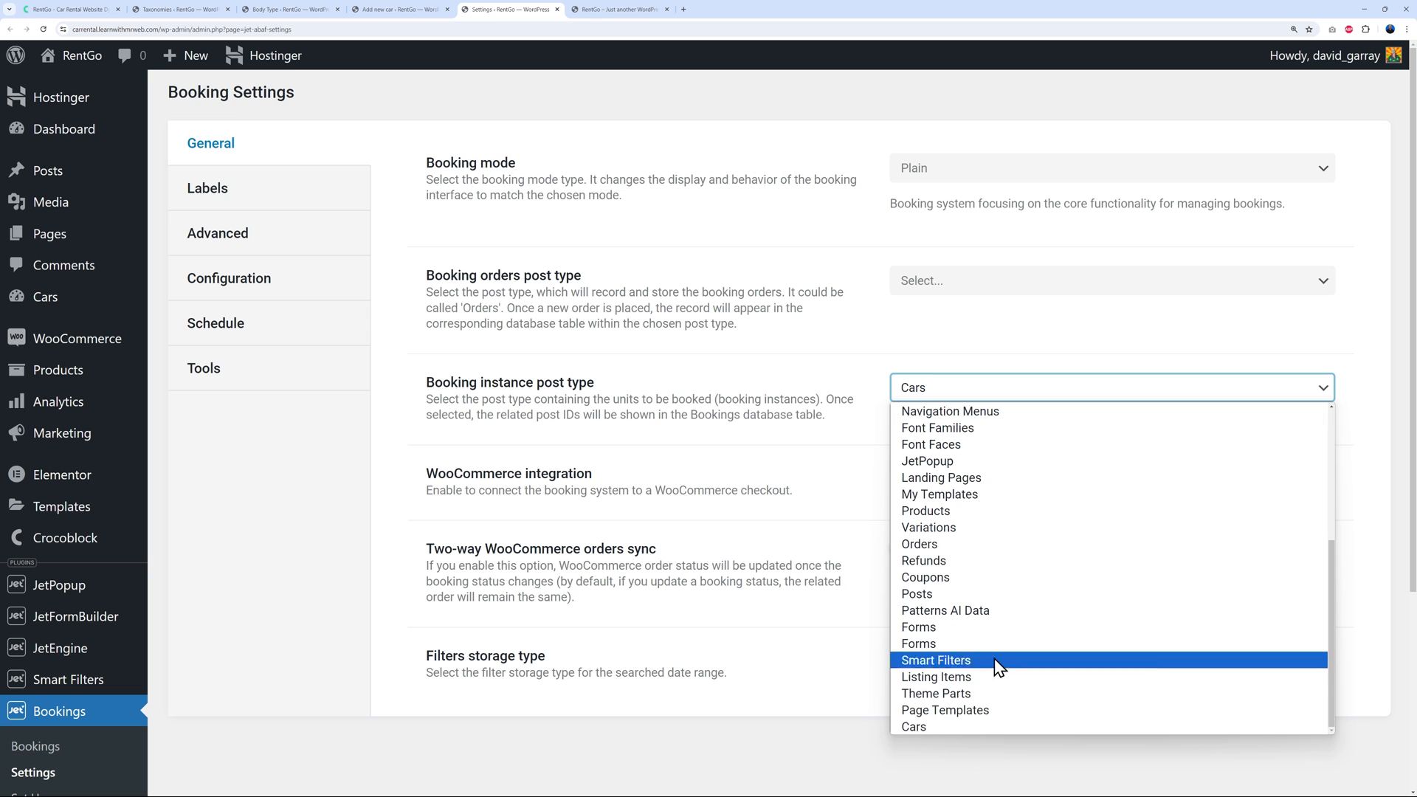
click(942, 726)
Check the new car form's Pricing Settings, then go back to the booking settings page
click(409, 11)
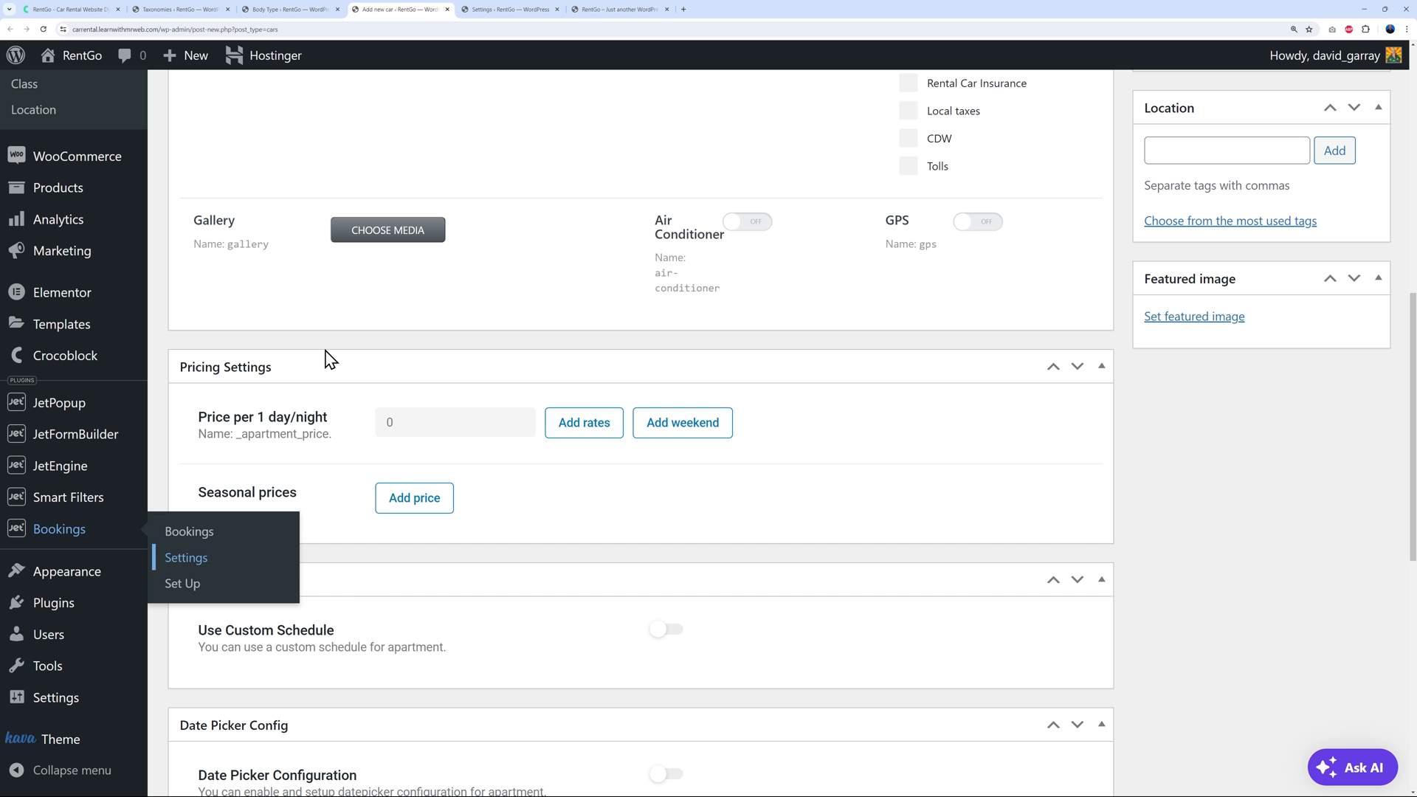
scroll(854, 516, up, 6)
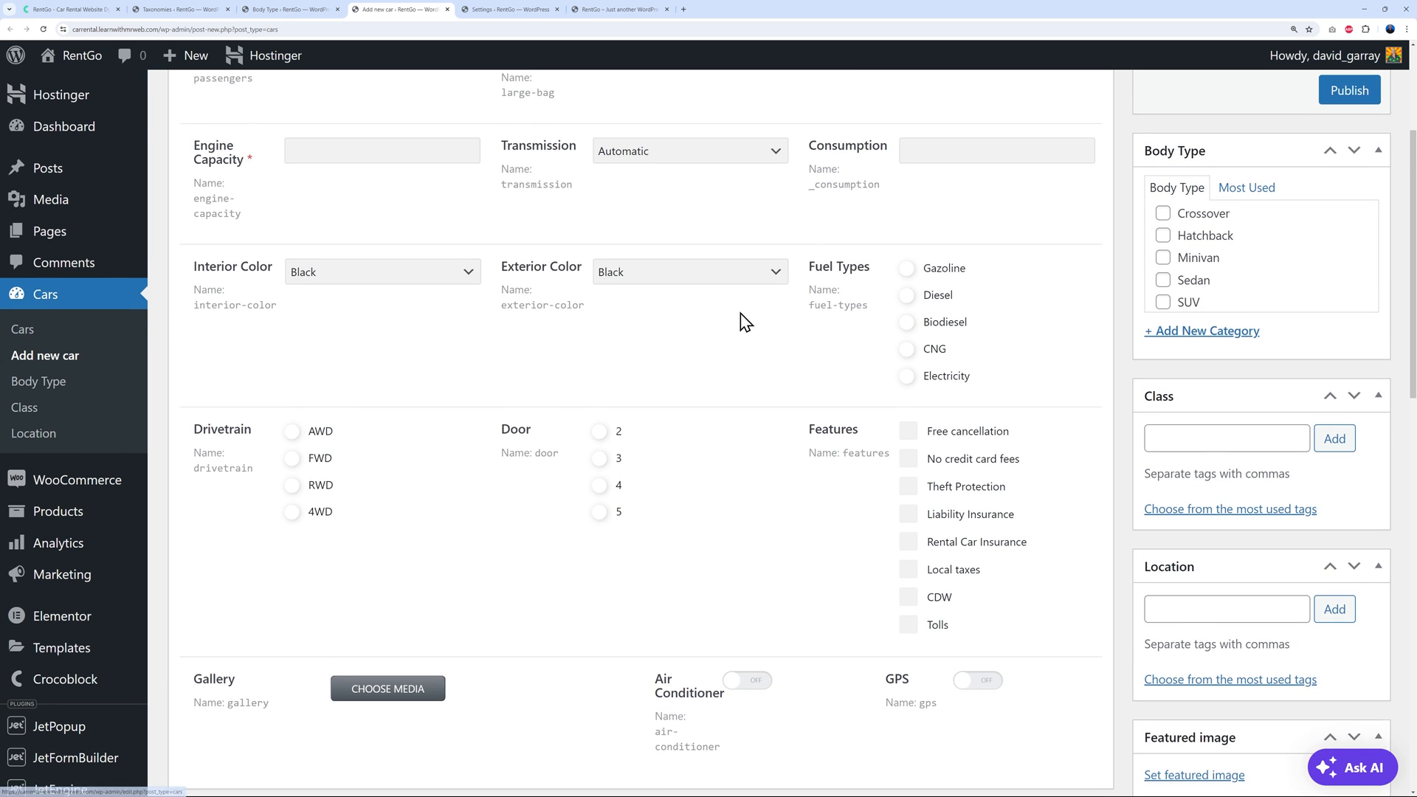
scroll(740, 332, down, 7)
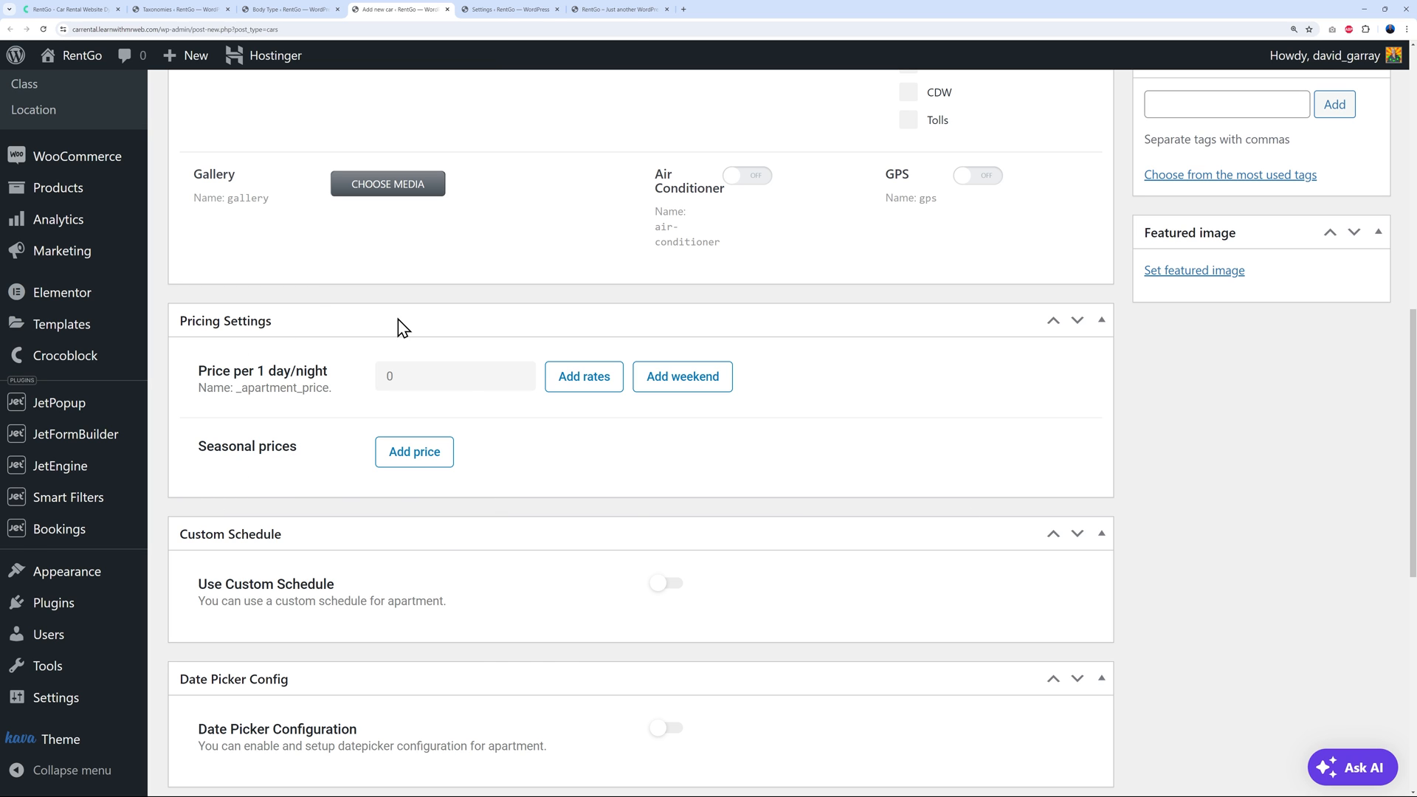
click(511, 10)
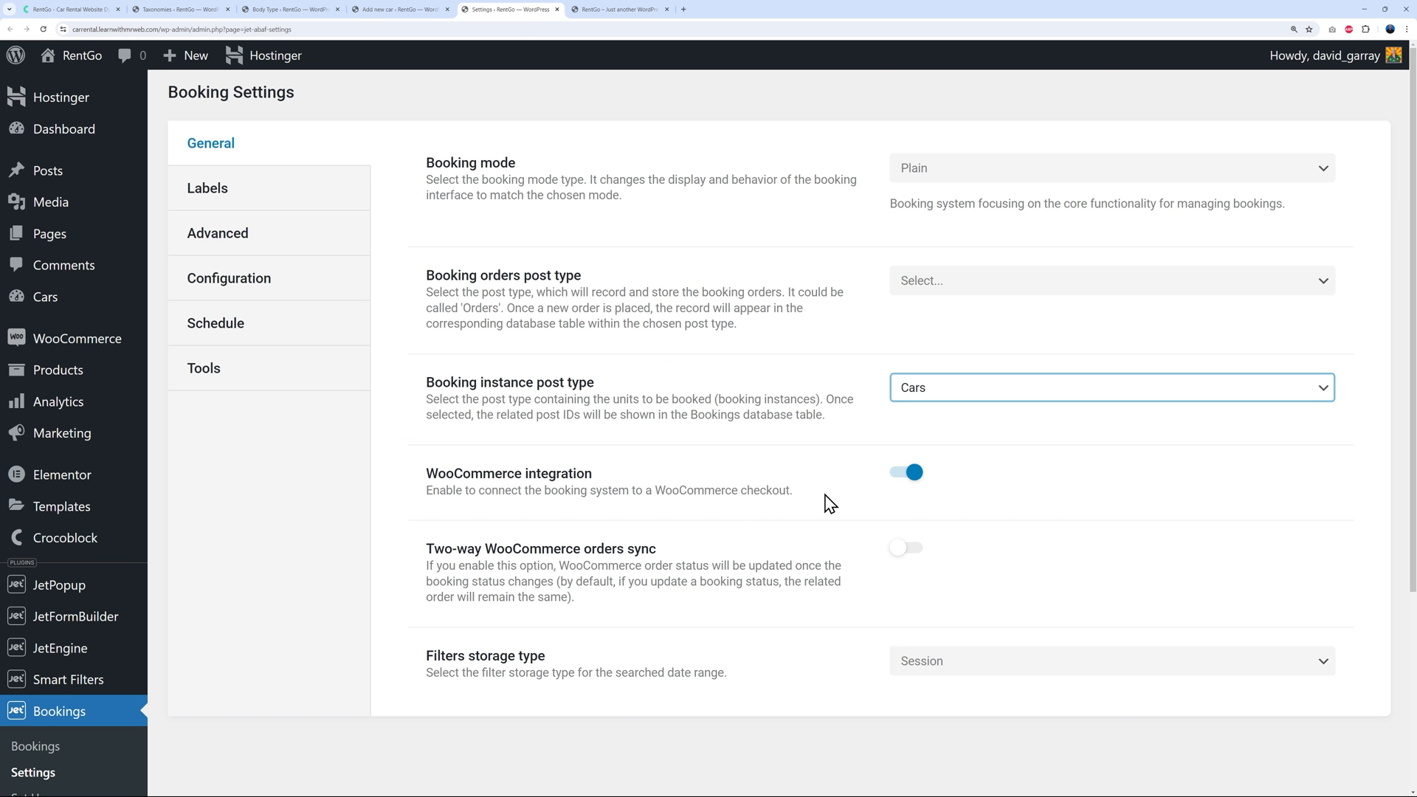
Keep Per Day as the booking period under Configuration and show the Schedule weekday rules
click(253, 281)
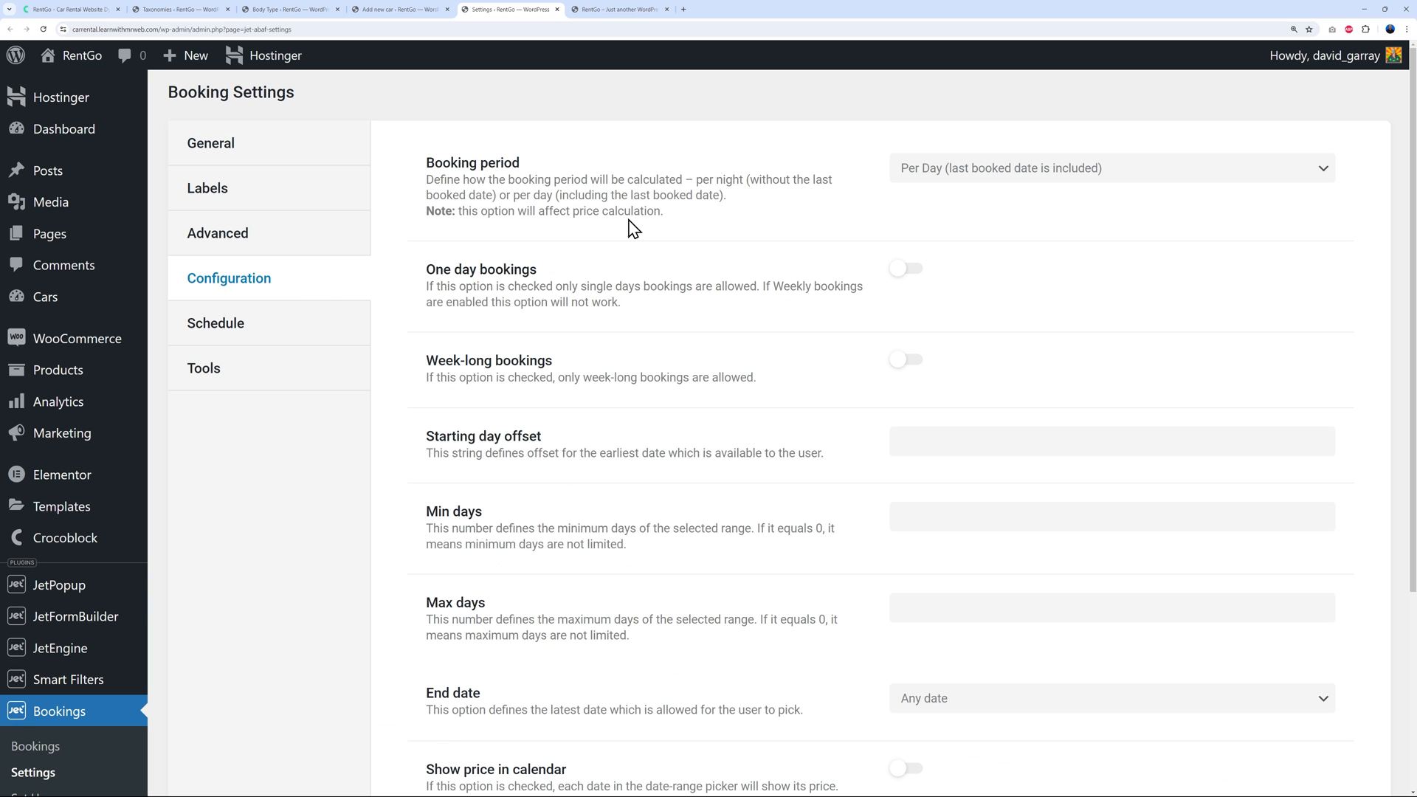
click(1062, 174)
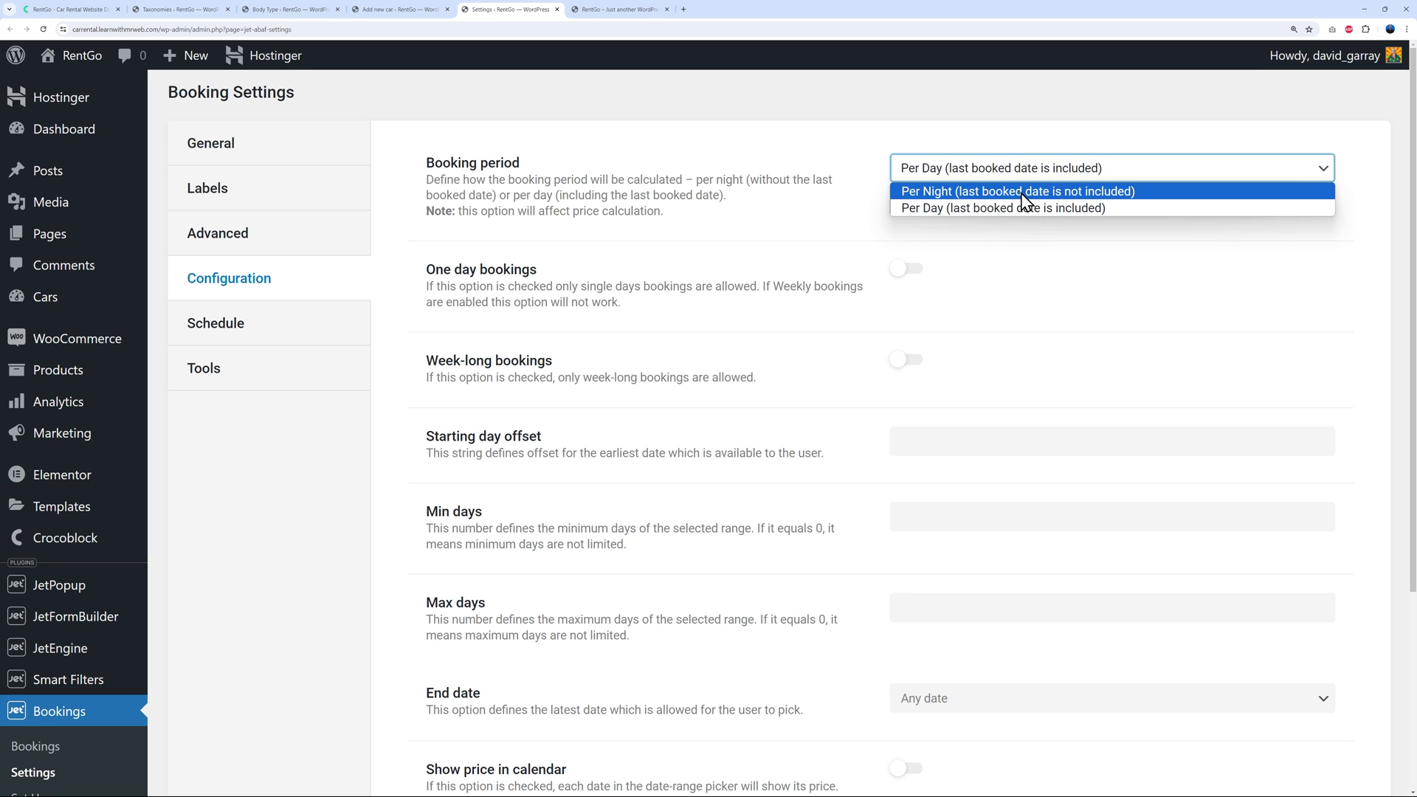
click(1012, 210)
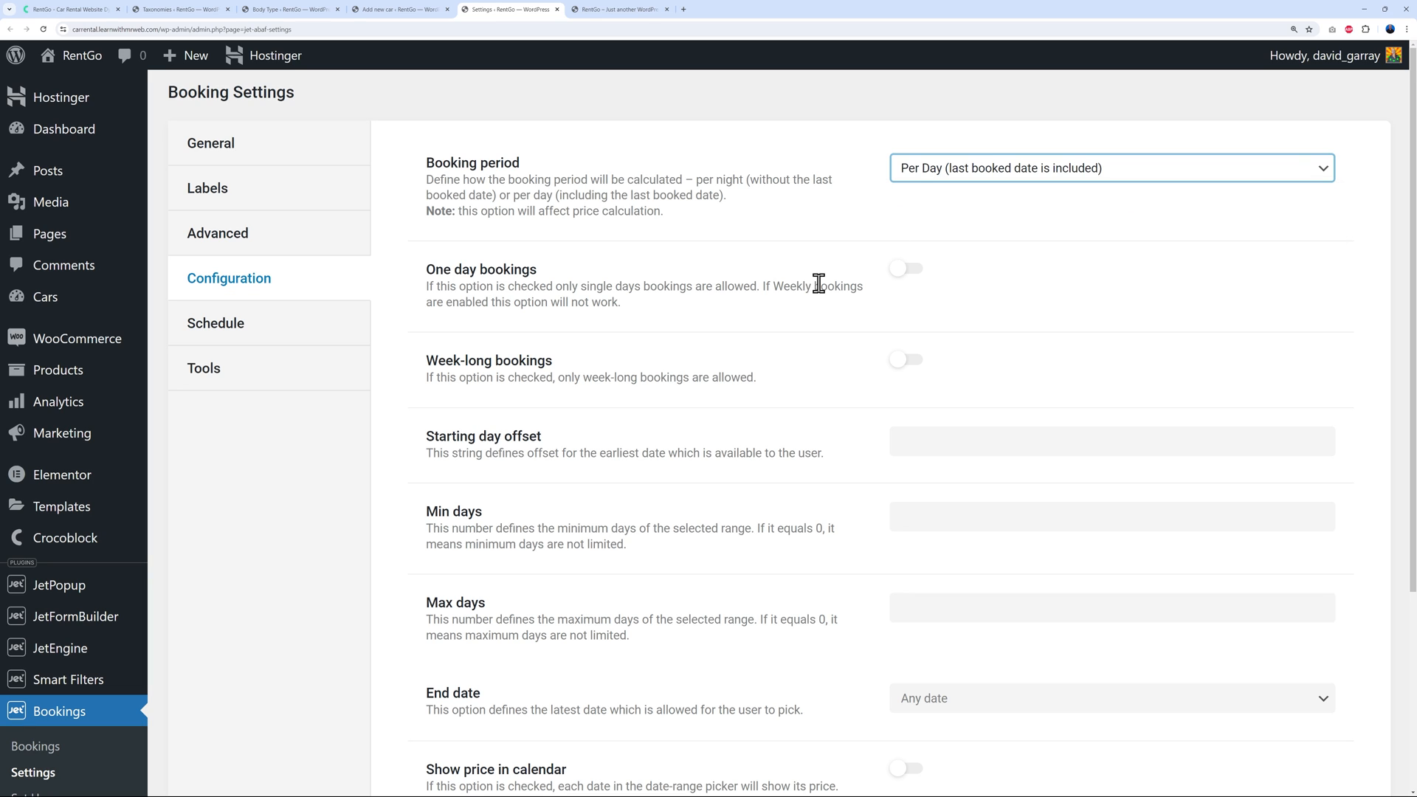
click(241, 338)
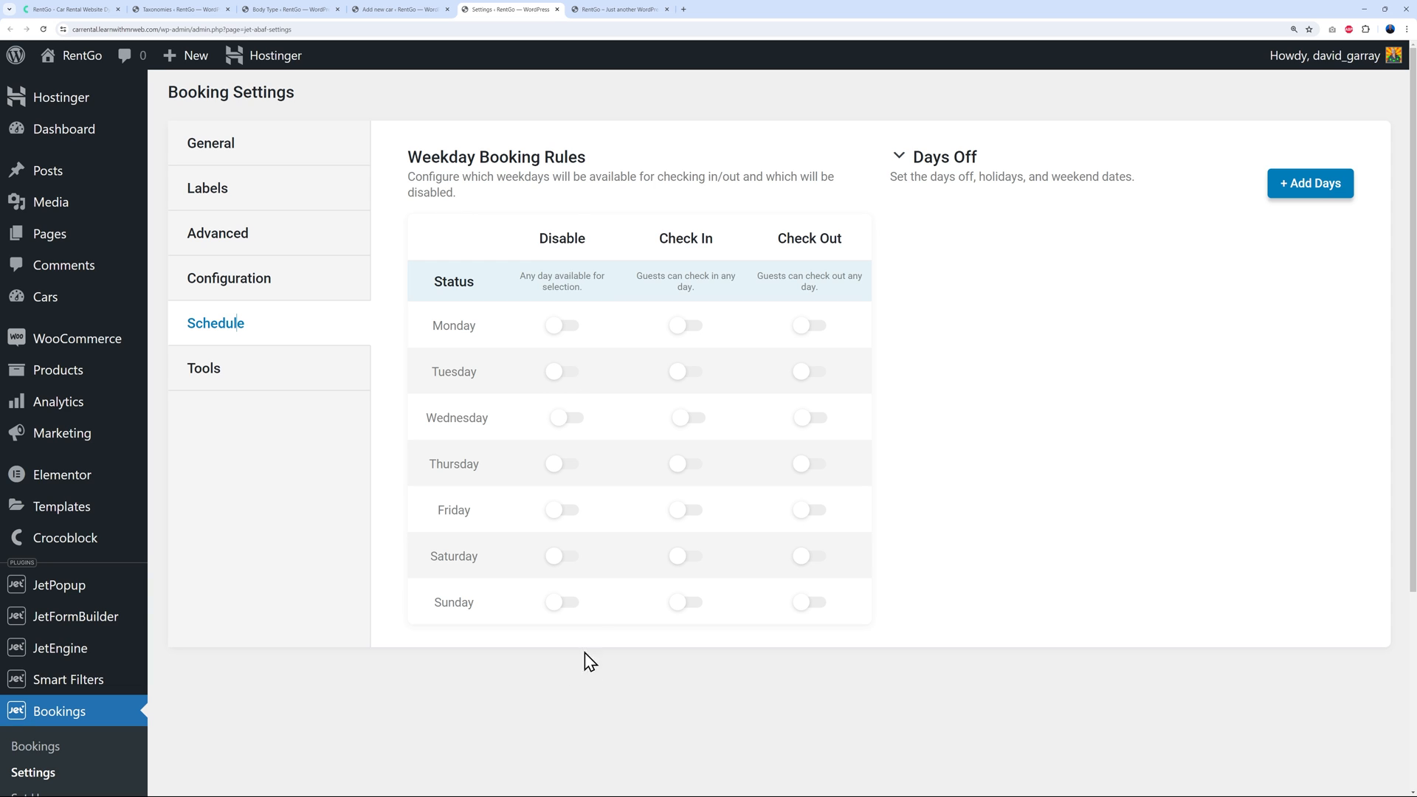
click(565, 604)
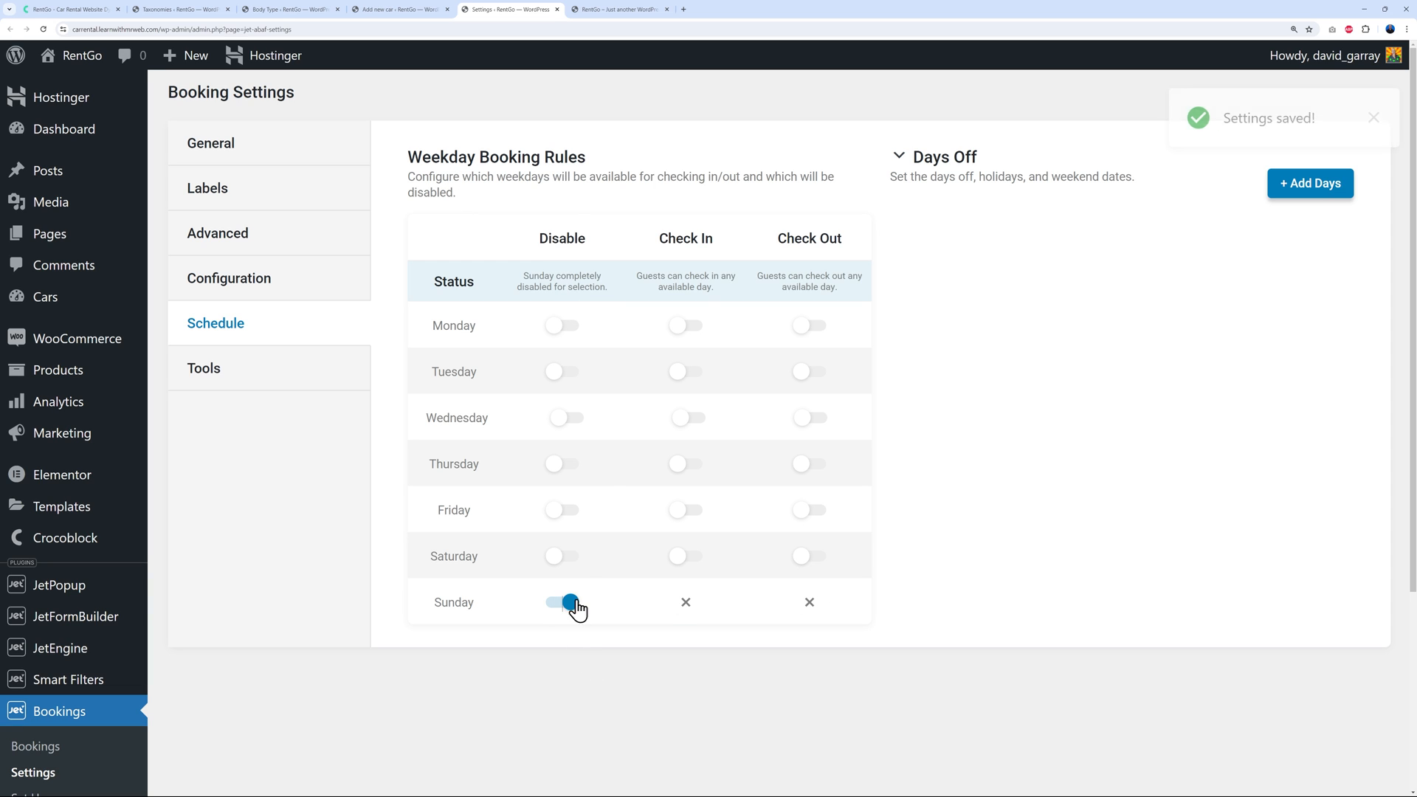
click(561, 558)
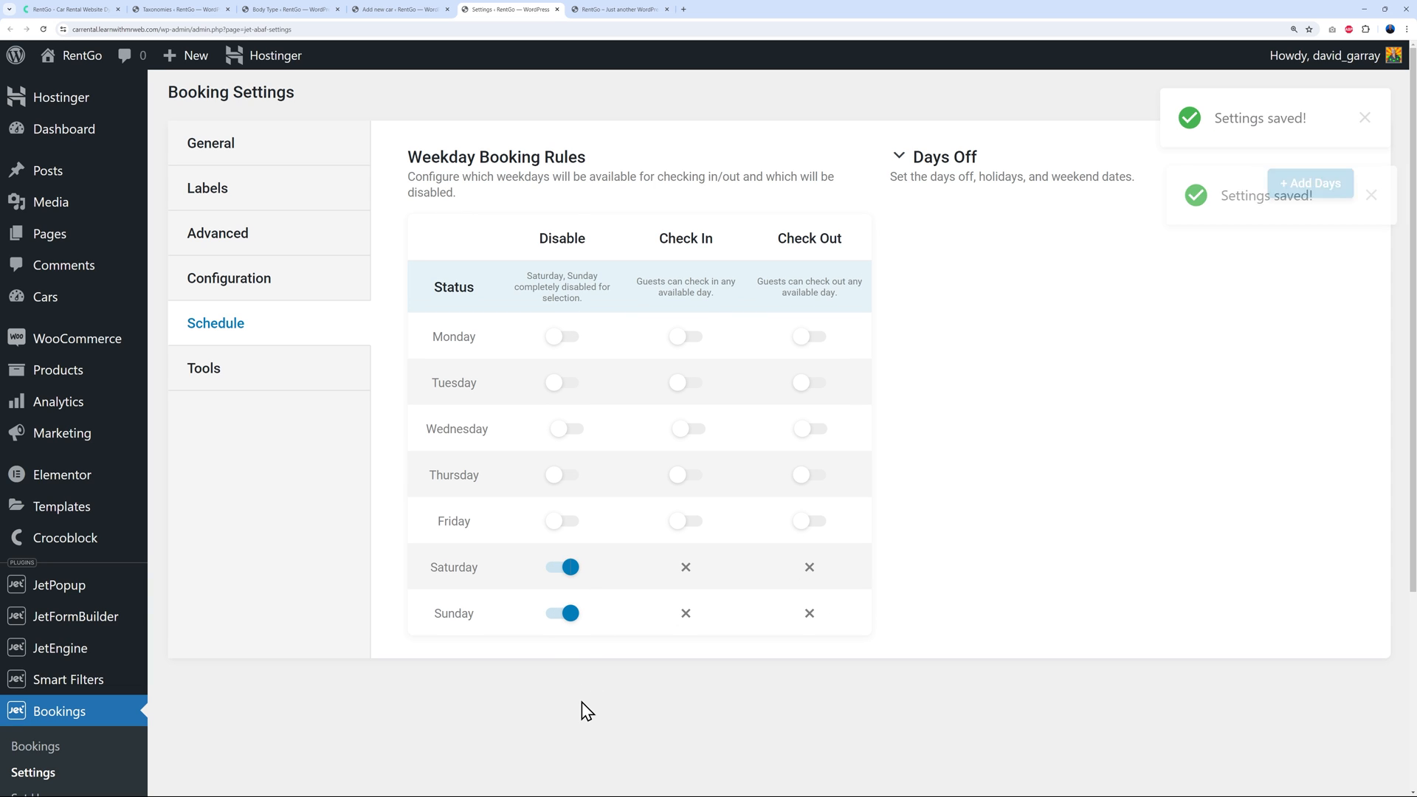
click(565, 565)
click(567, 604)
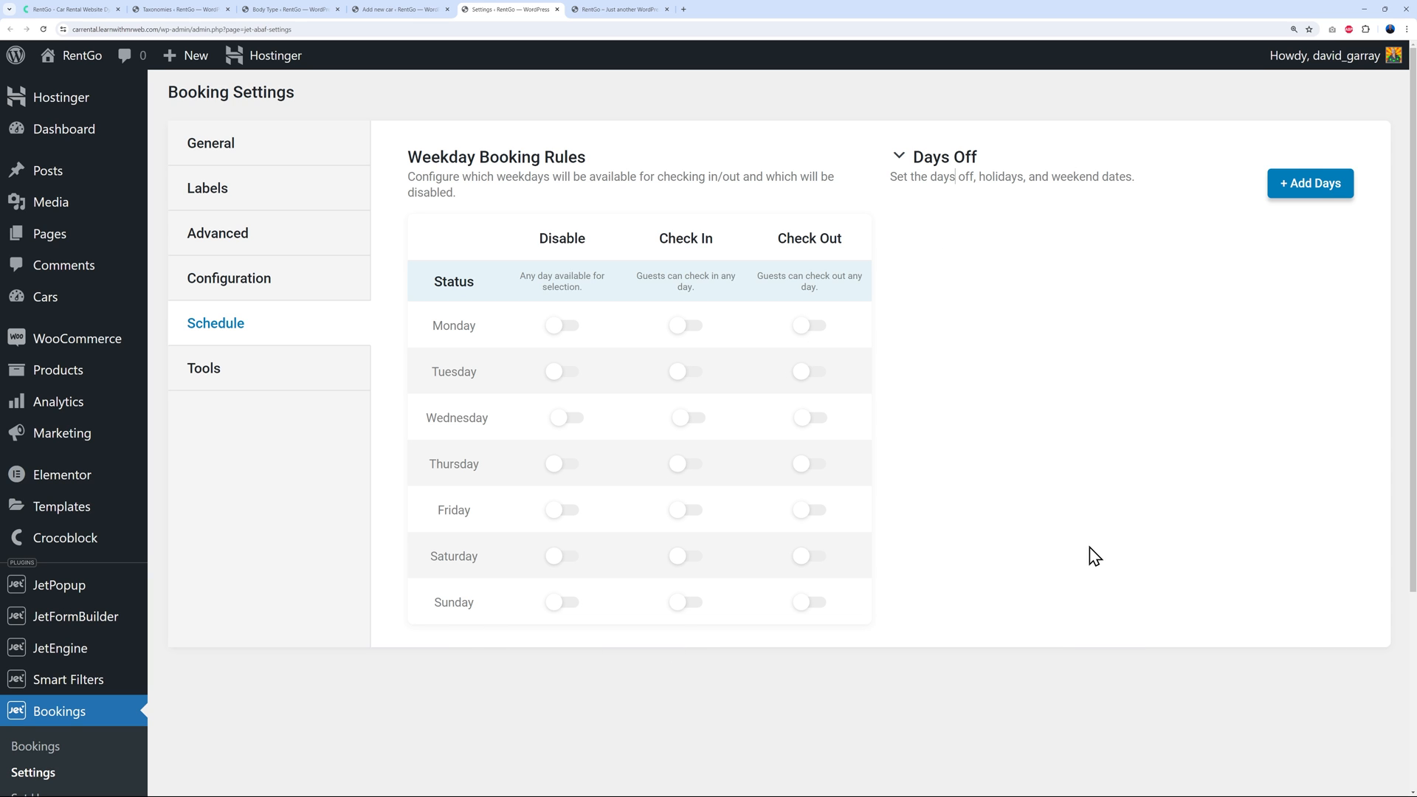
On the Add new car form, open the Add rates pricing dialog and close it without saving
click(376, 8)
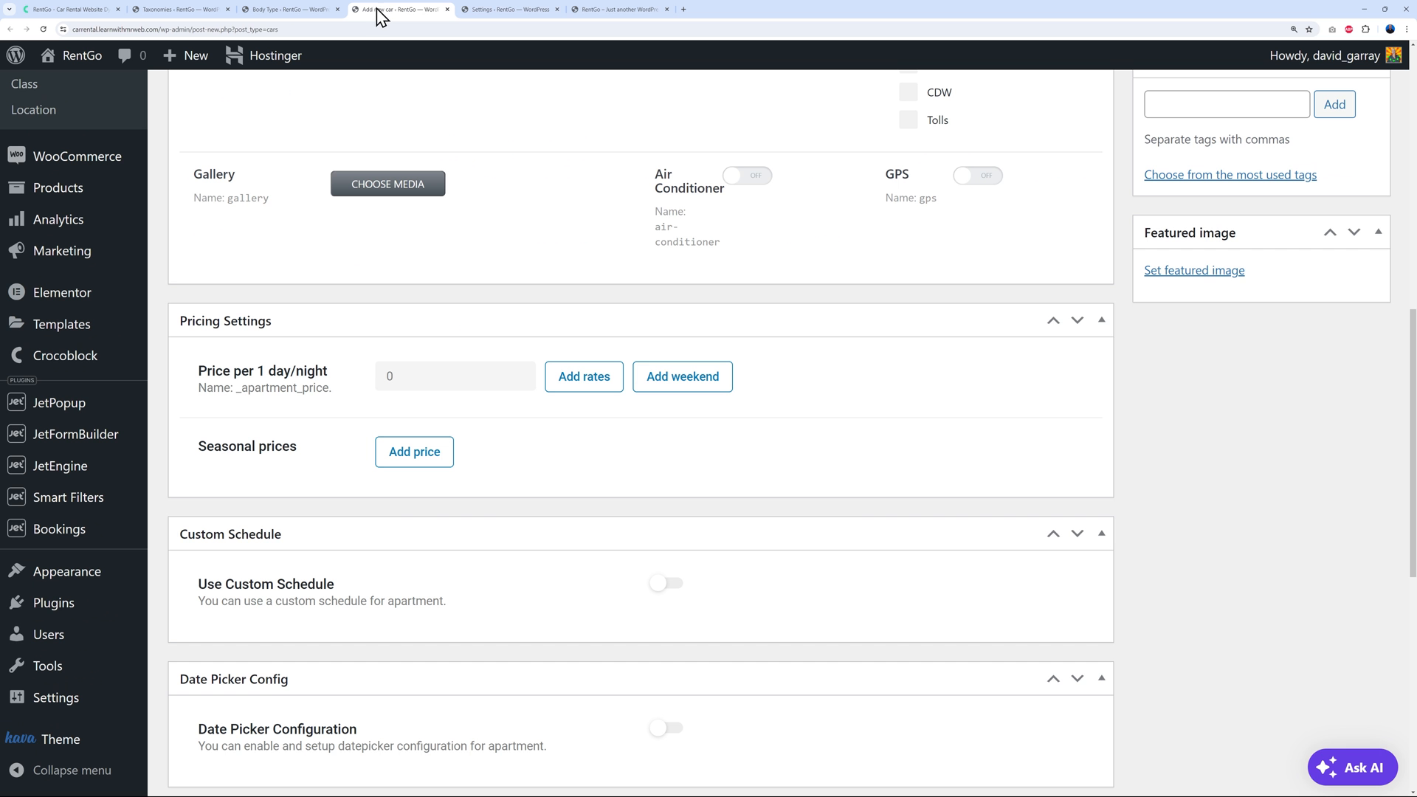
scroll(895, 541, up, 1)
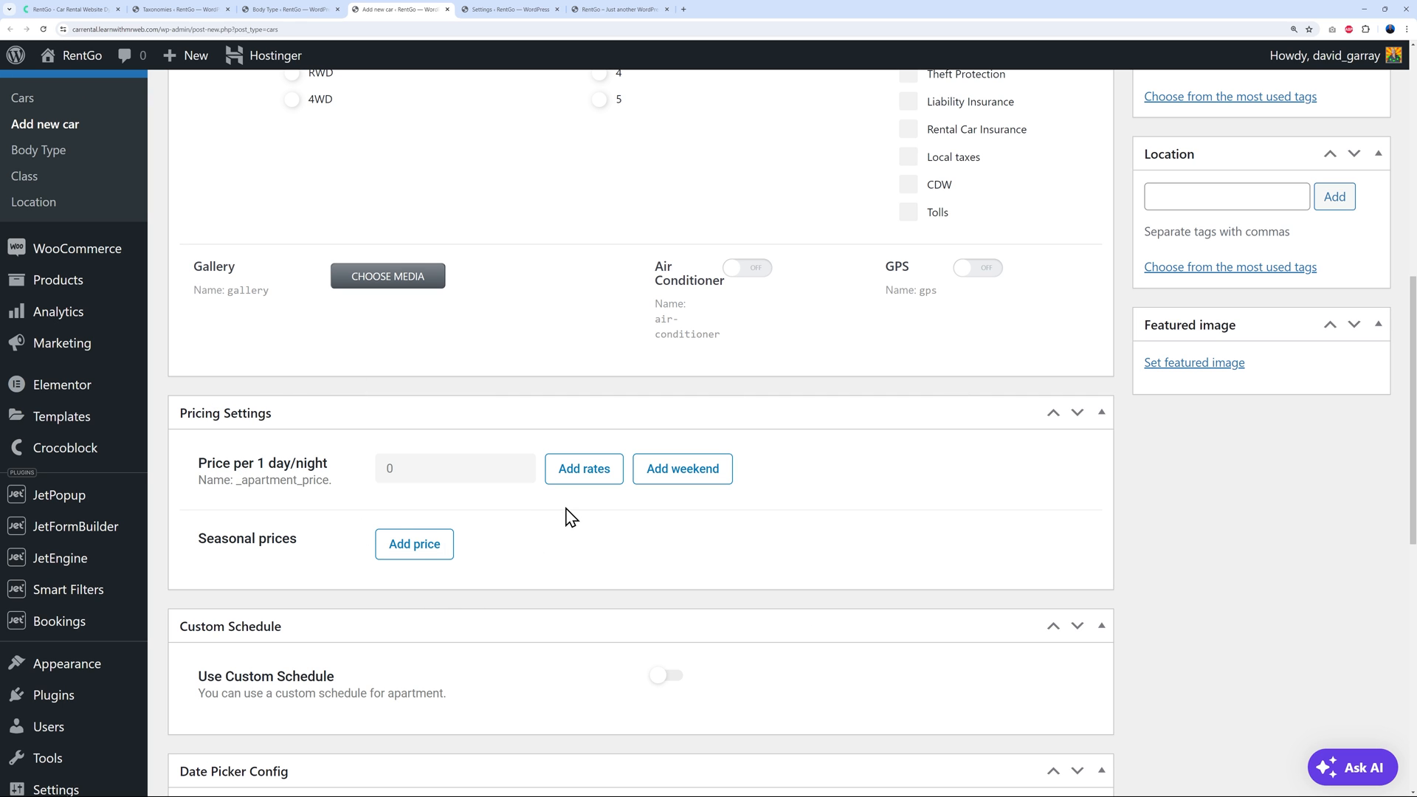
scroll(572, 465, down, 1)
click(574, 434)
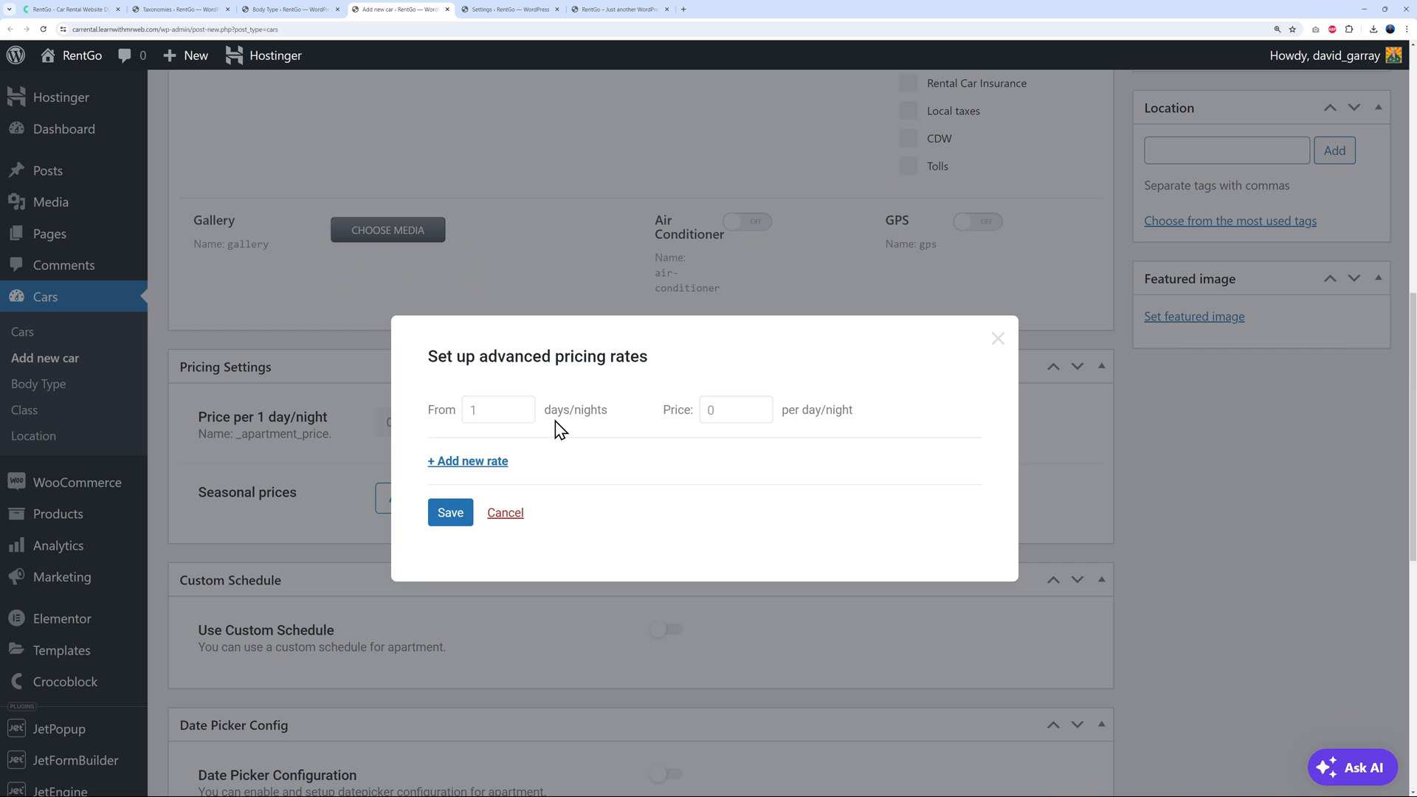
click(998, 339)
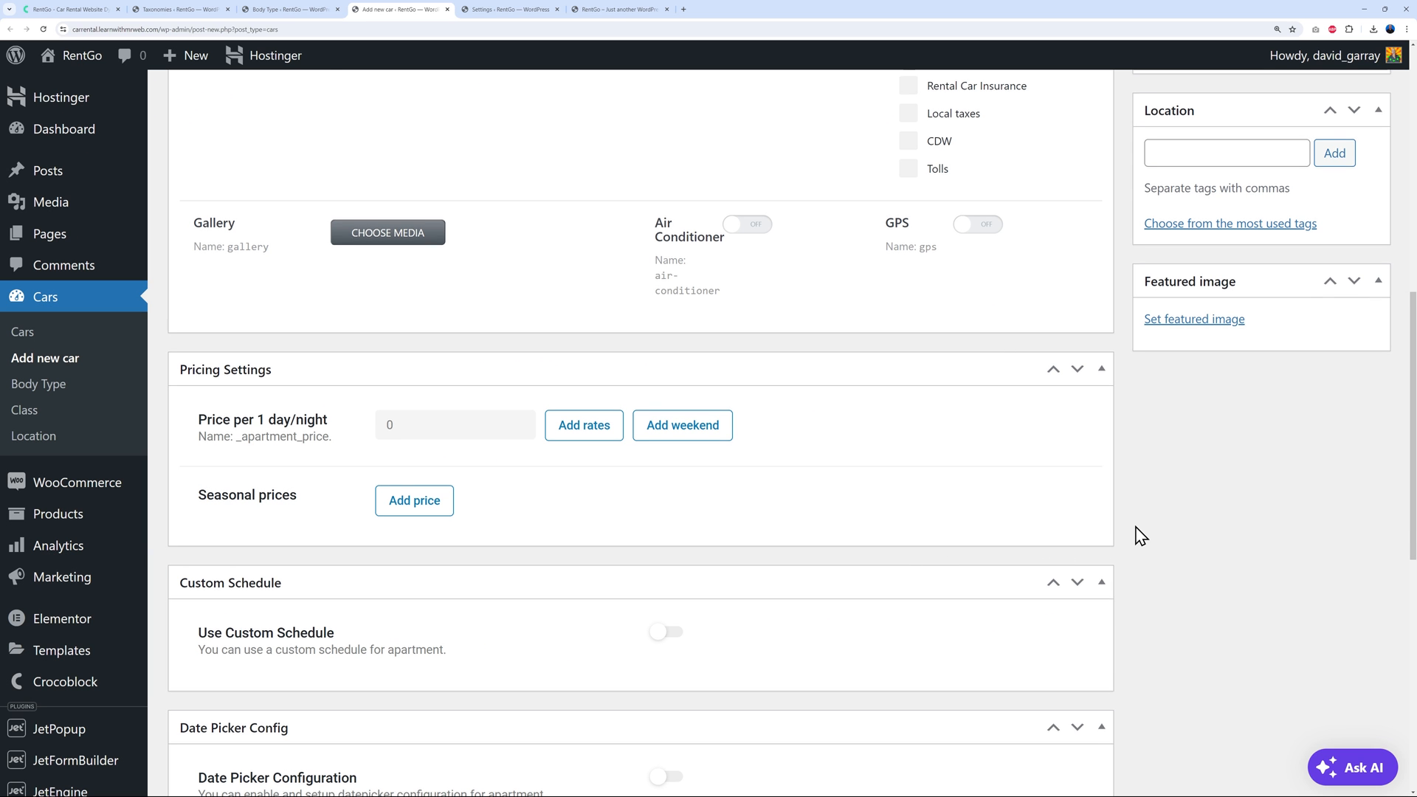
scroll(1132, 534, up, 9)
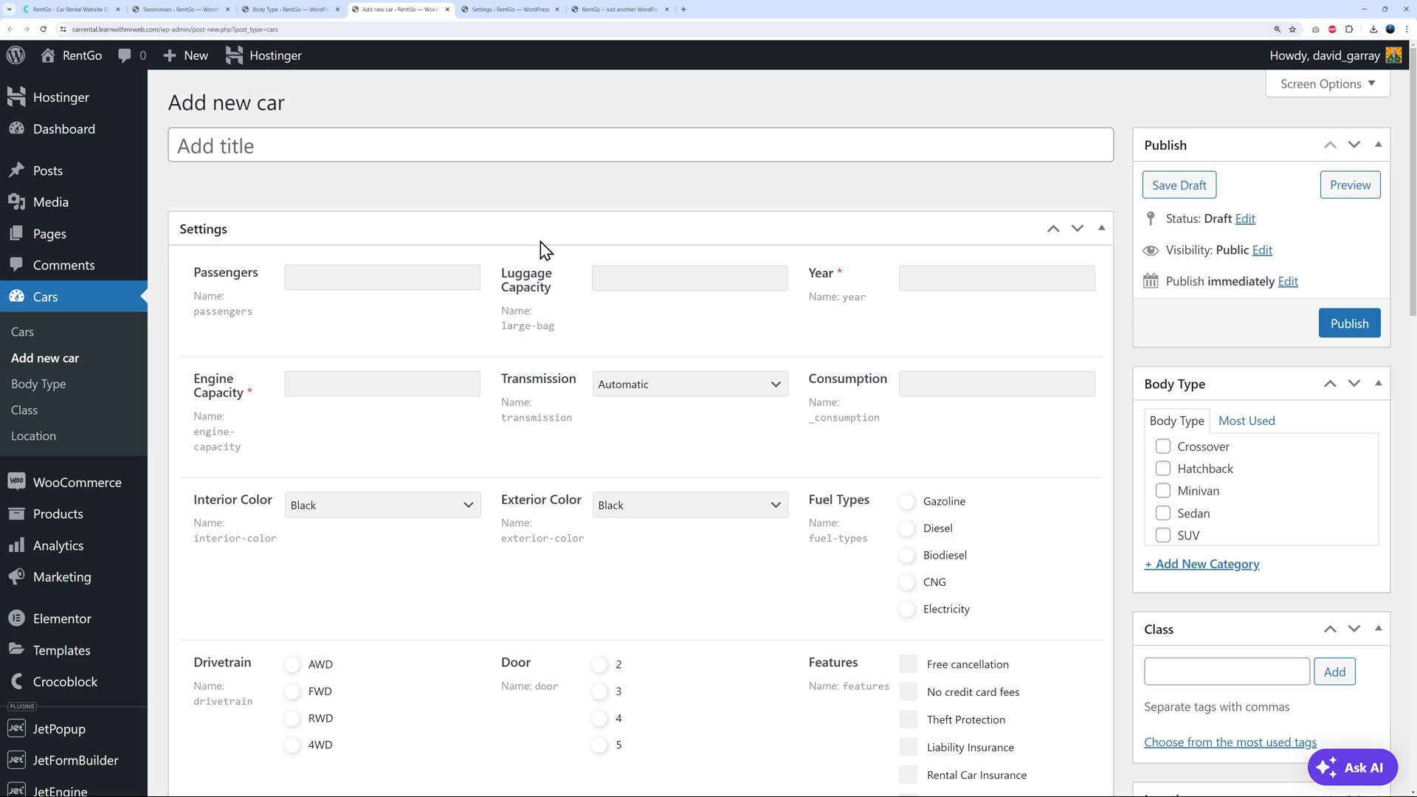
Title the car 'Dacia Jogger' with 7 passengers, luggage 2, year 2024 and engine capacity 1
click(542, 158)
text(Dacia)
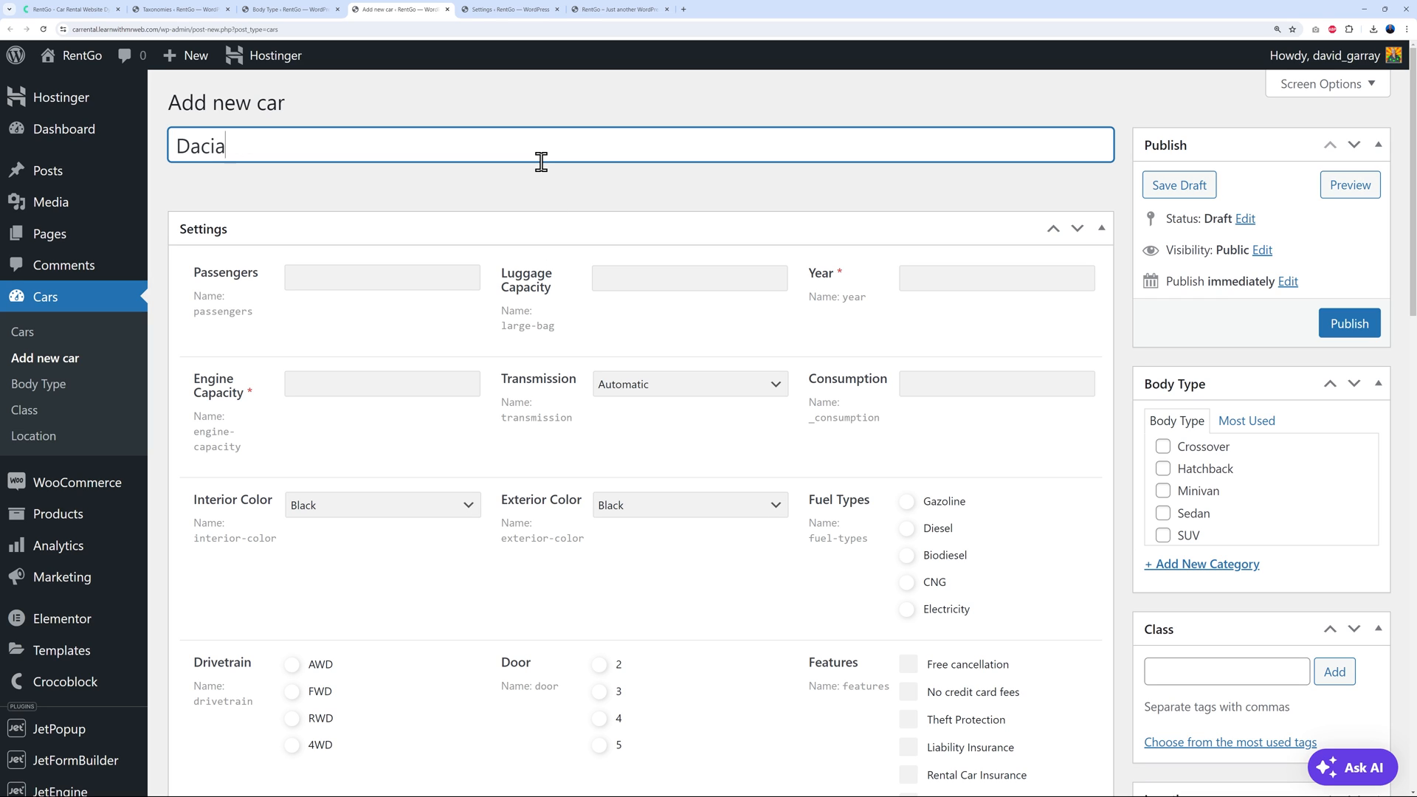
text( Jogger)
click(432, 284)
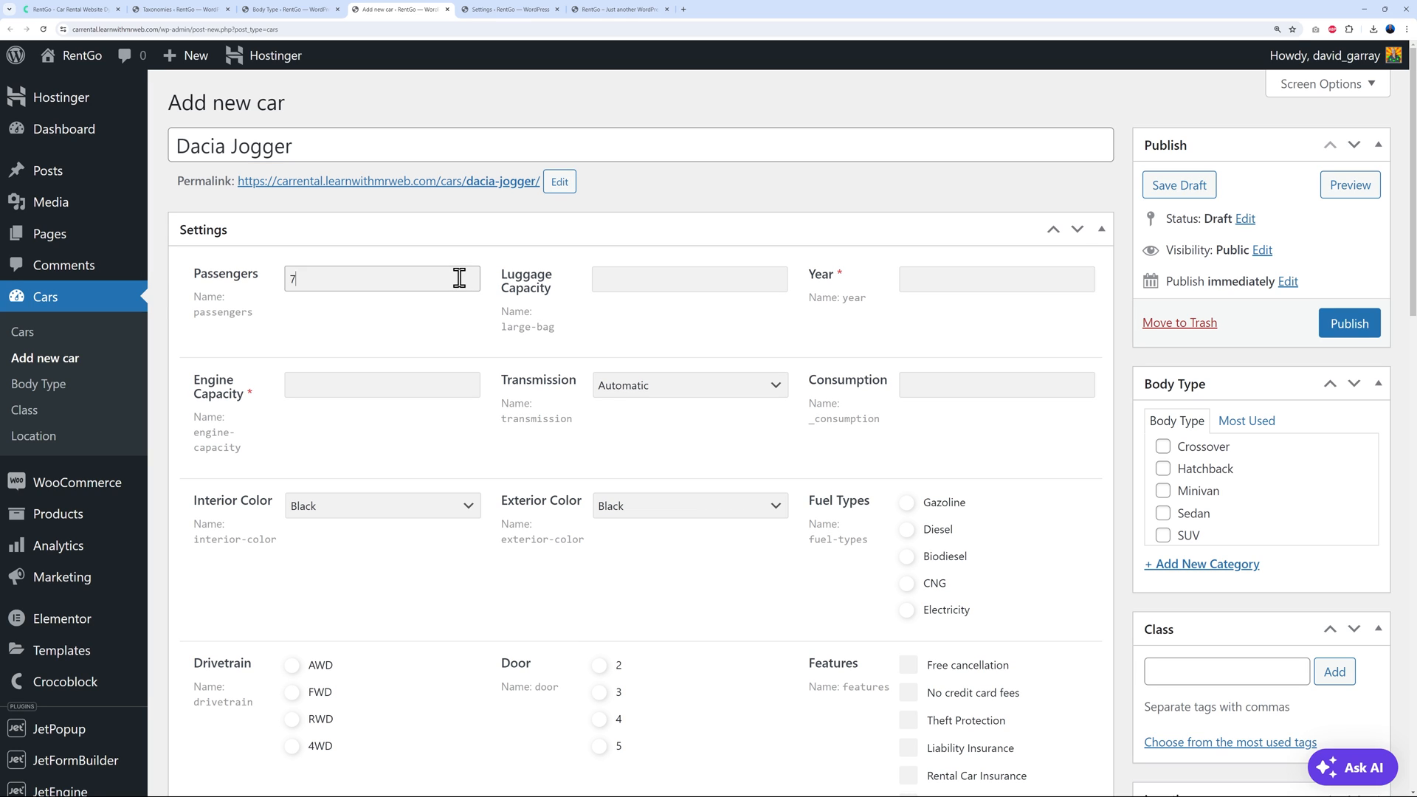
click(638, 288)
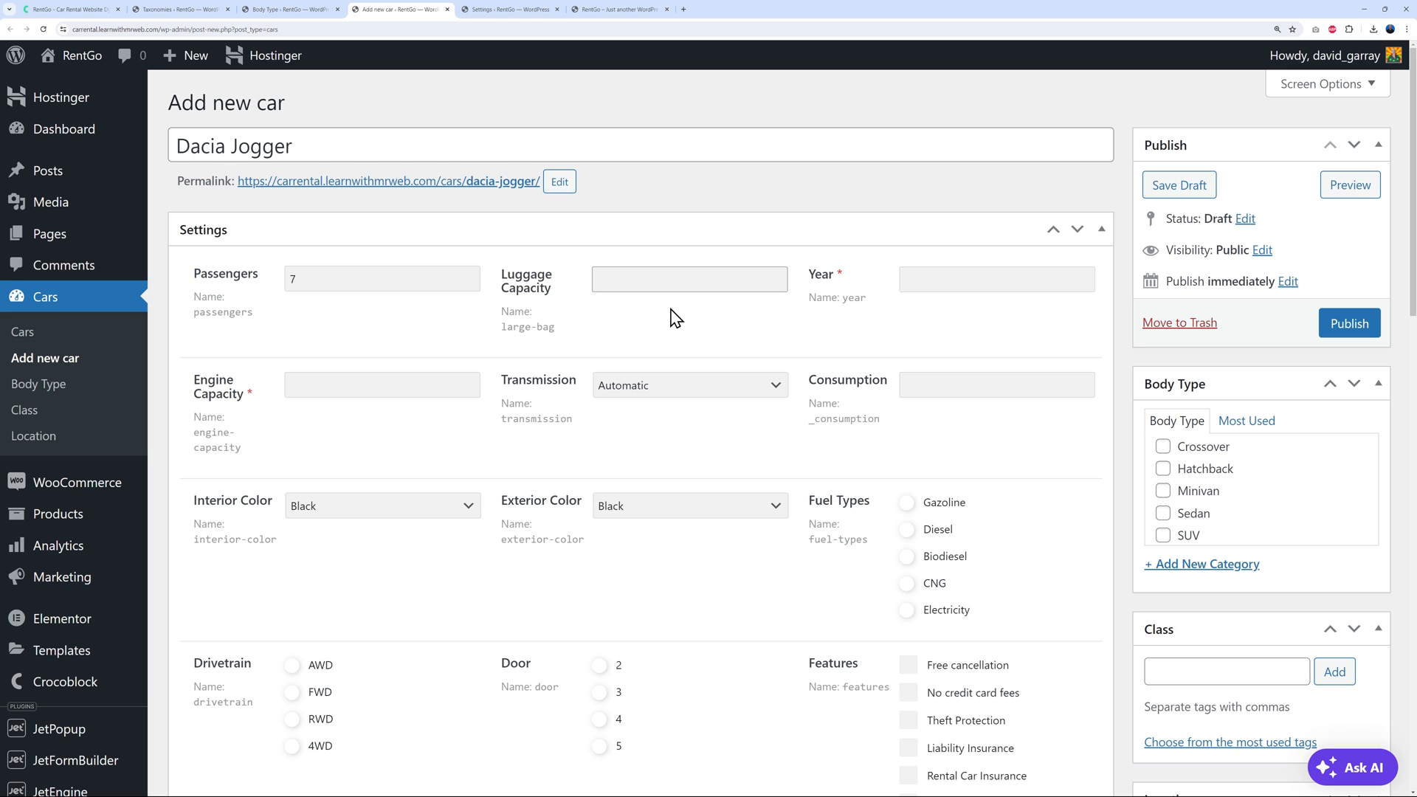
click(928, 286)
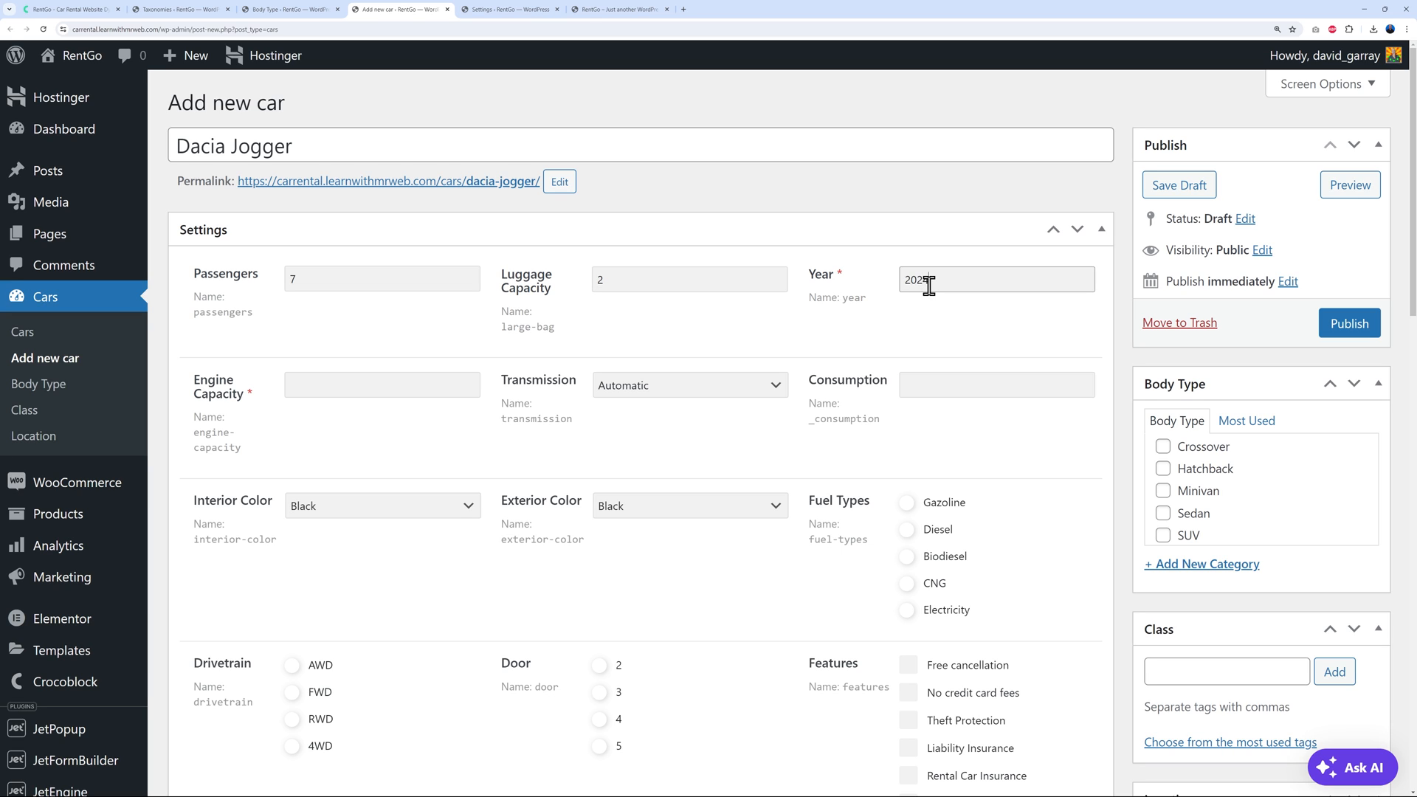
text(2024)
click(420, 388)
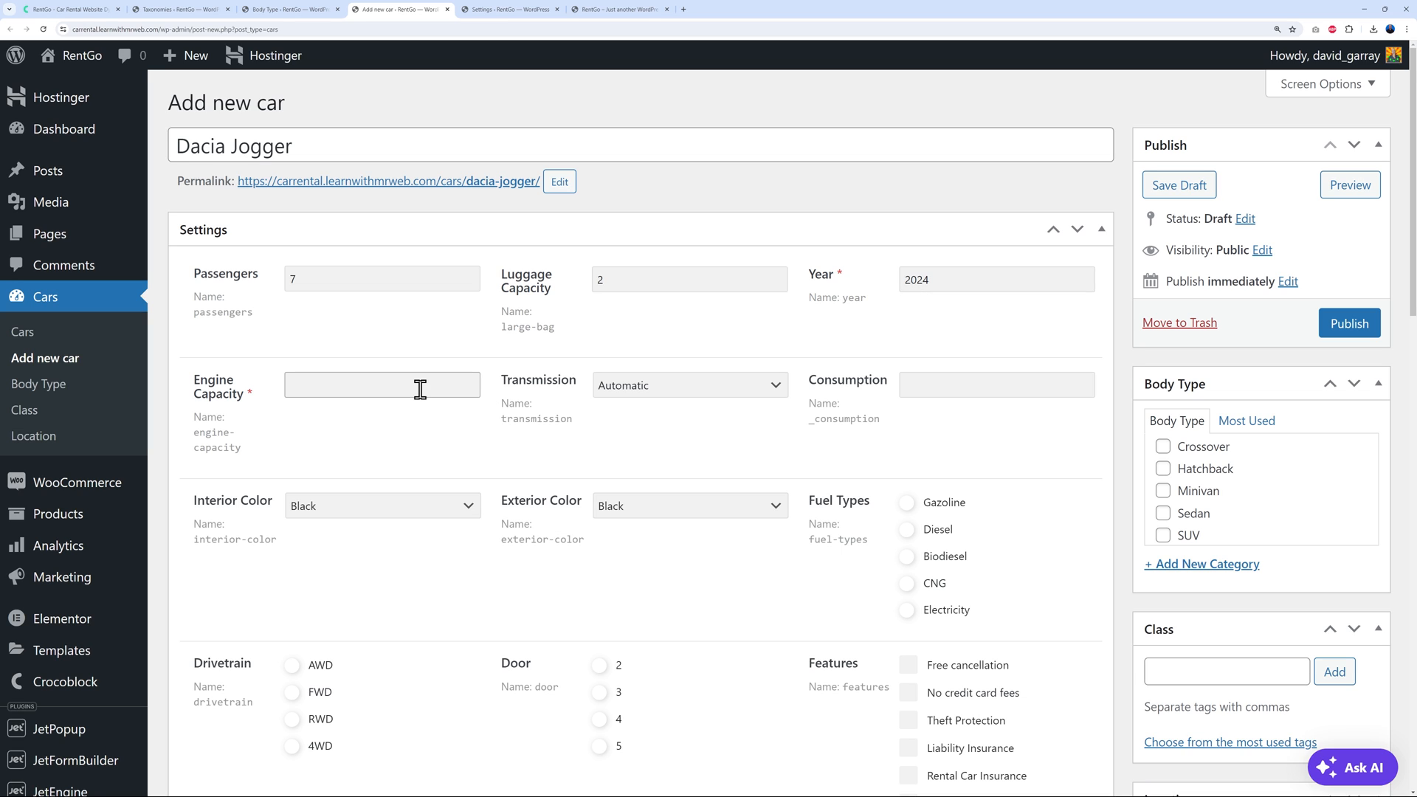
Set Manual transmission, consumption 8, a blue interior and a Silver exterior colour
click(775, 389)
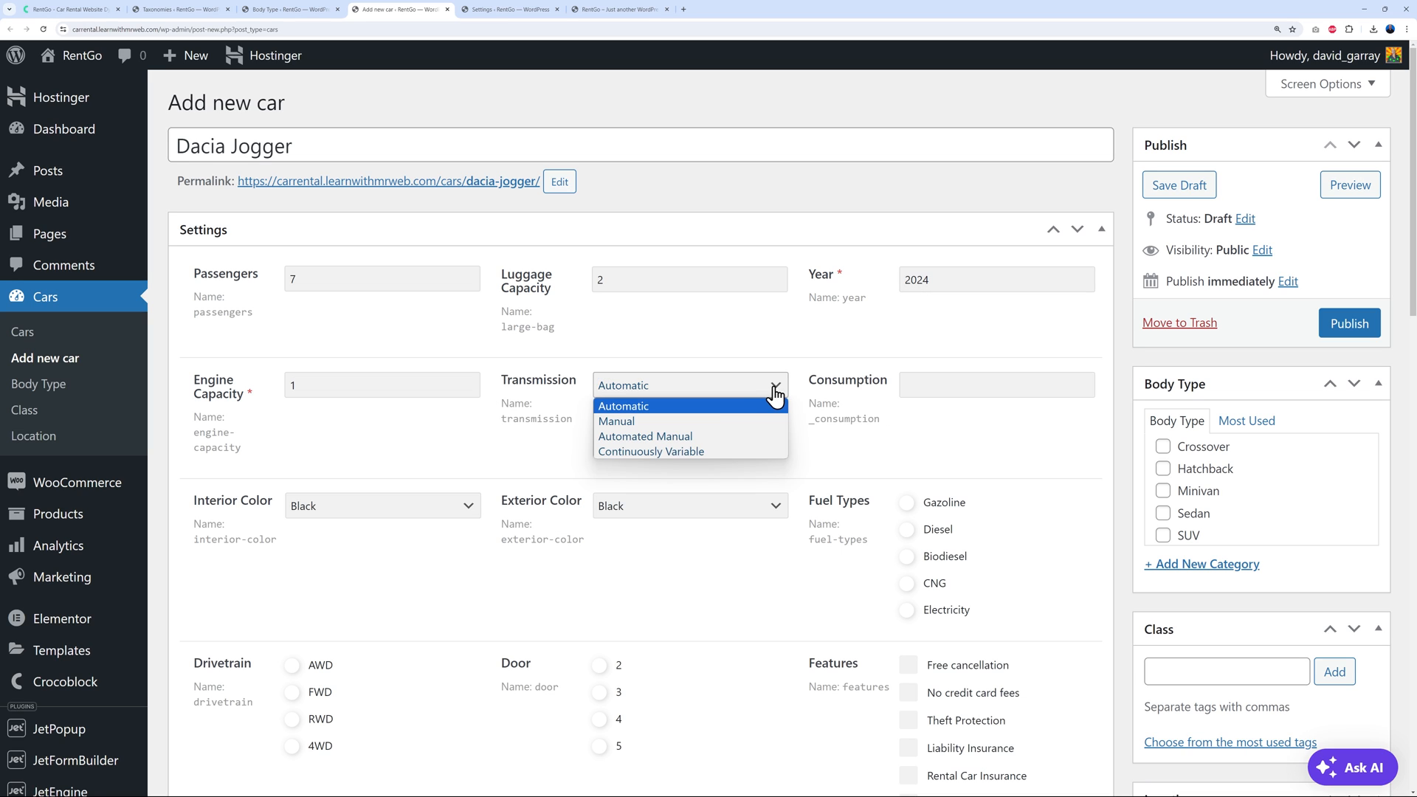
click(710, 414)
click(983, 374)
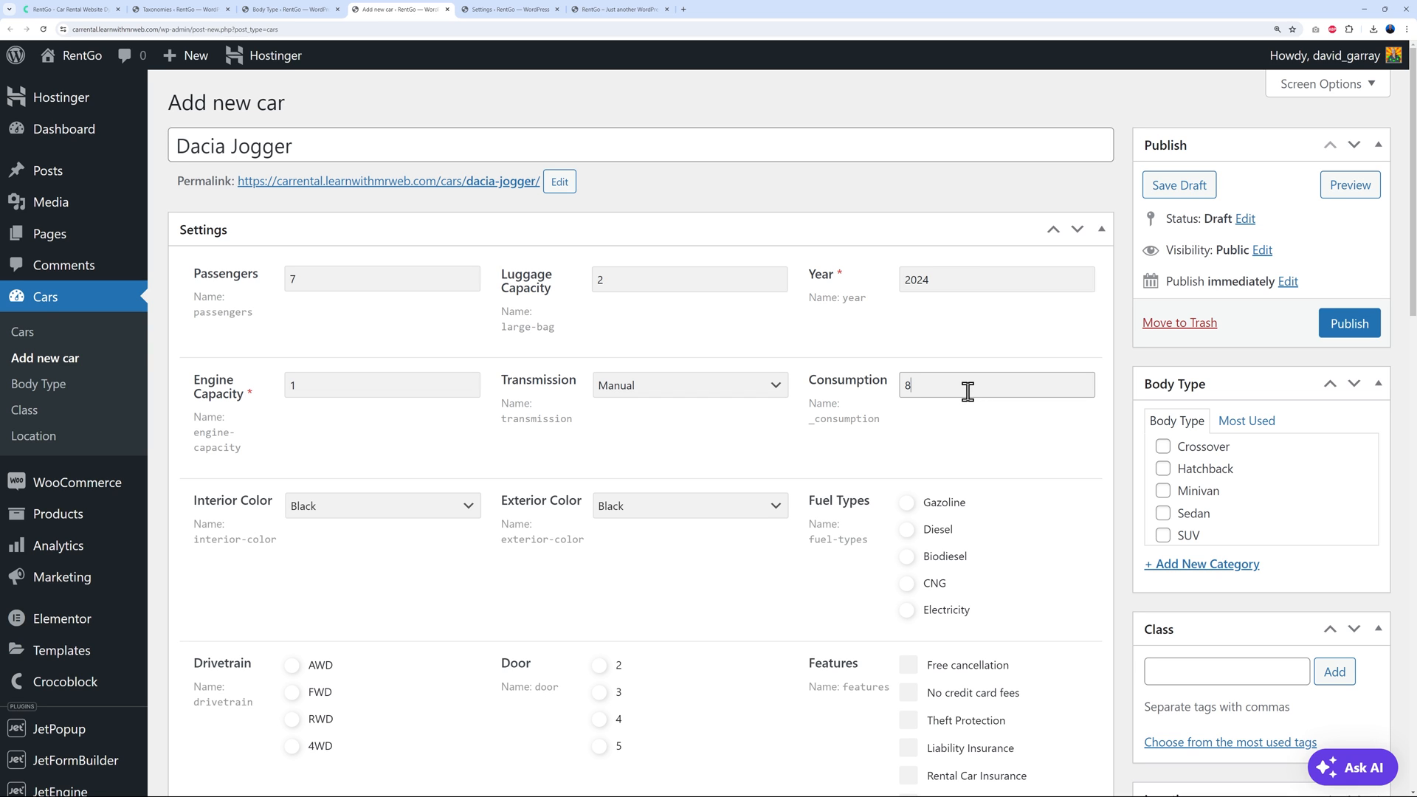
scroll(287, 386, down, 2)
click(442, 324)
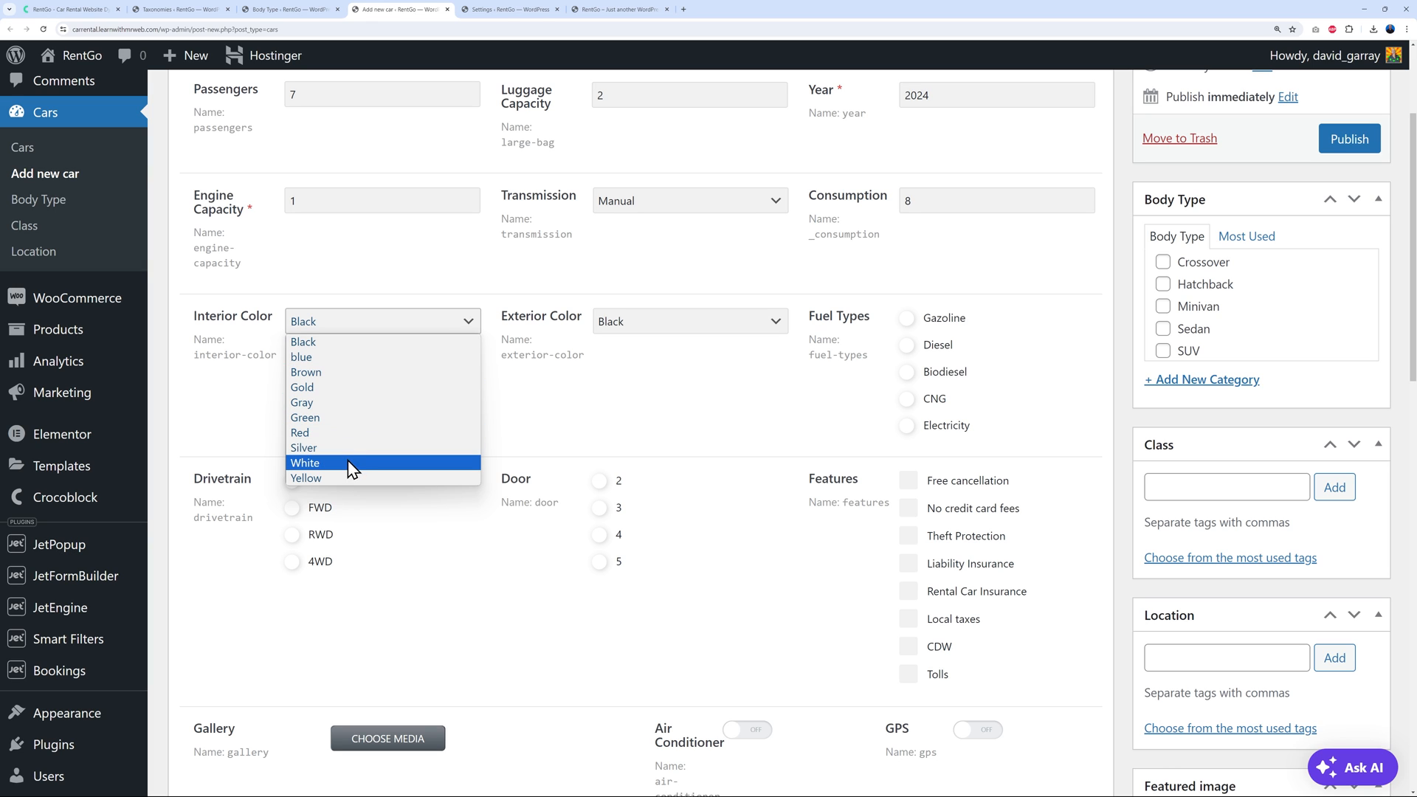
click(353, 358)
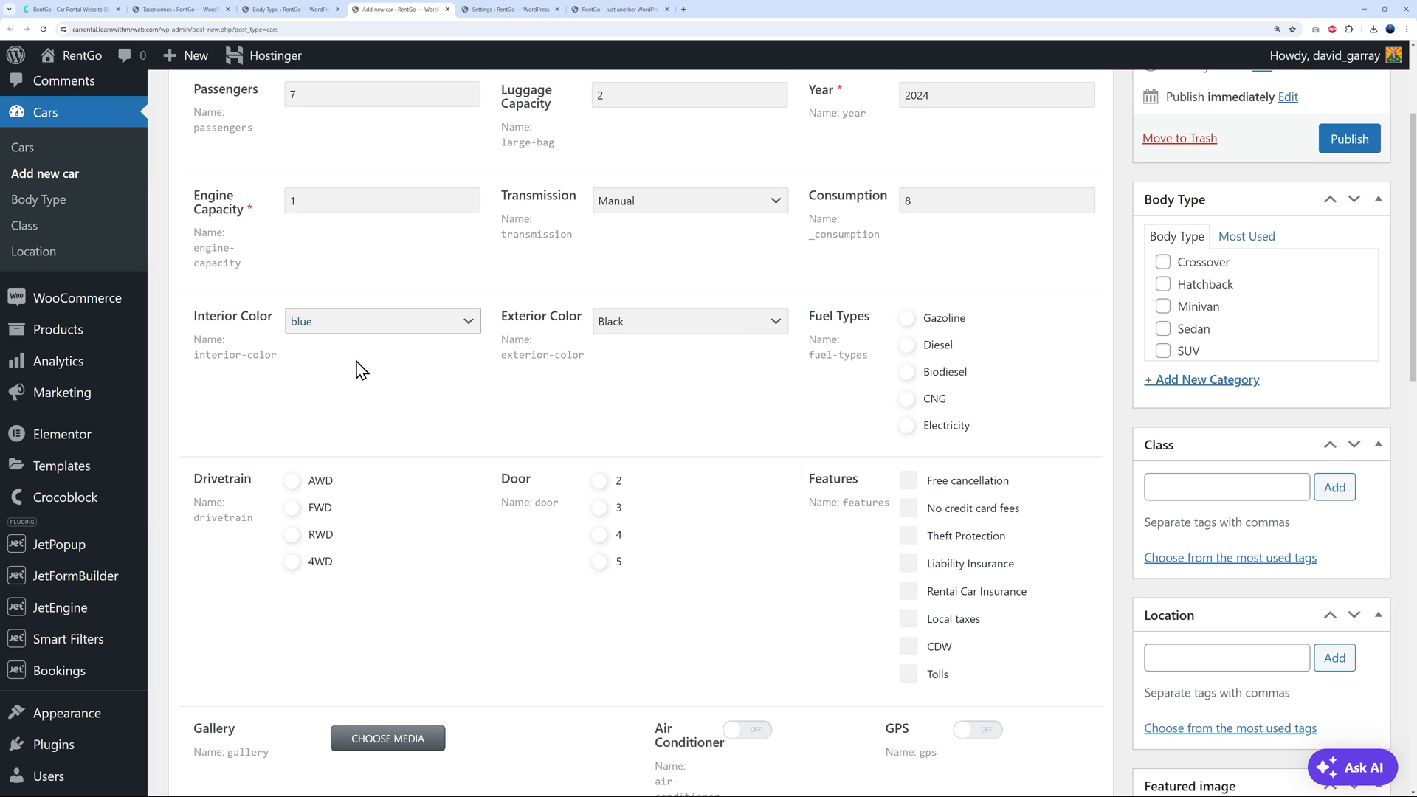
click(751, 326)
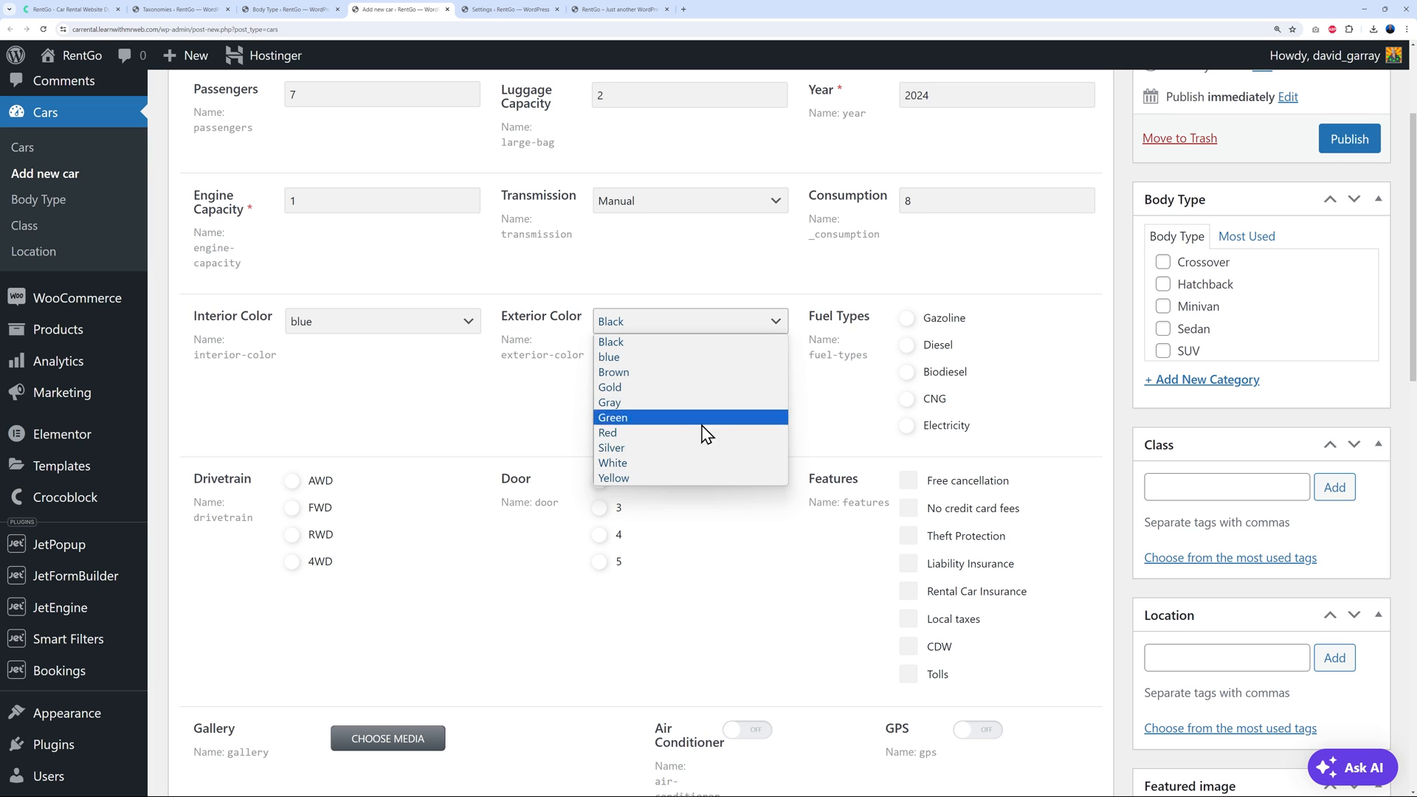
click(675, 445)
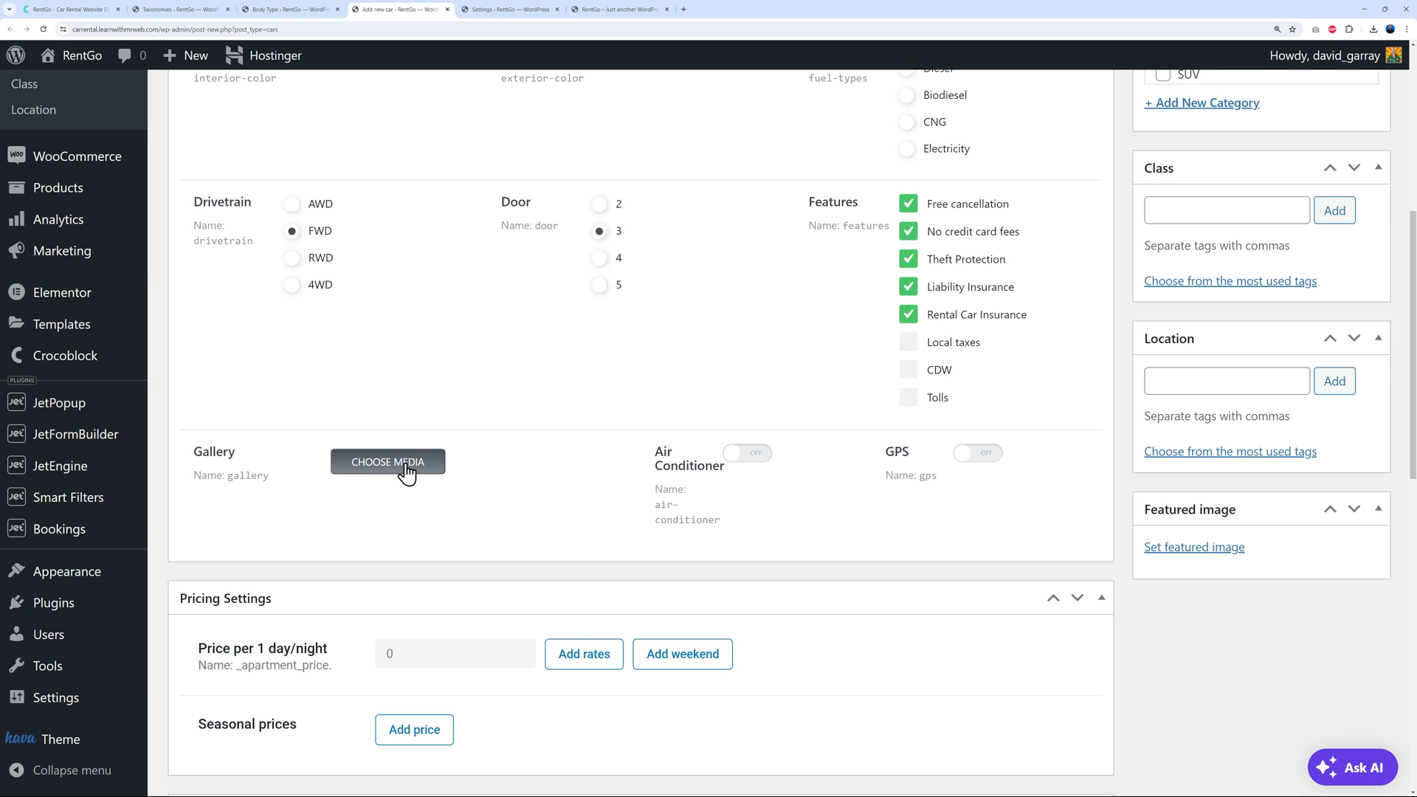
Upload the Jogger car image and add it to the car's gallery
click(405, 476)
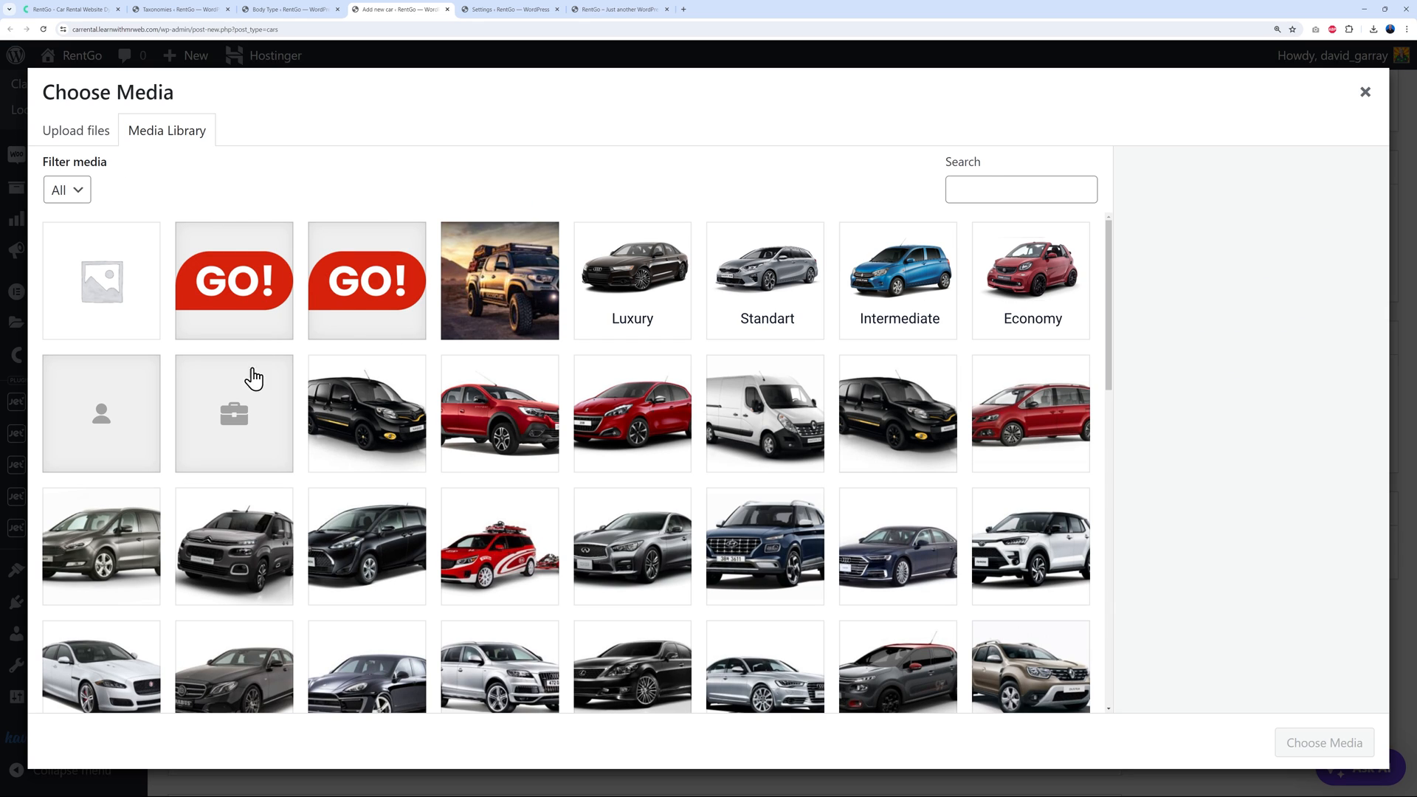
click(91, 136)
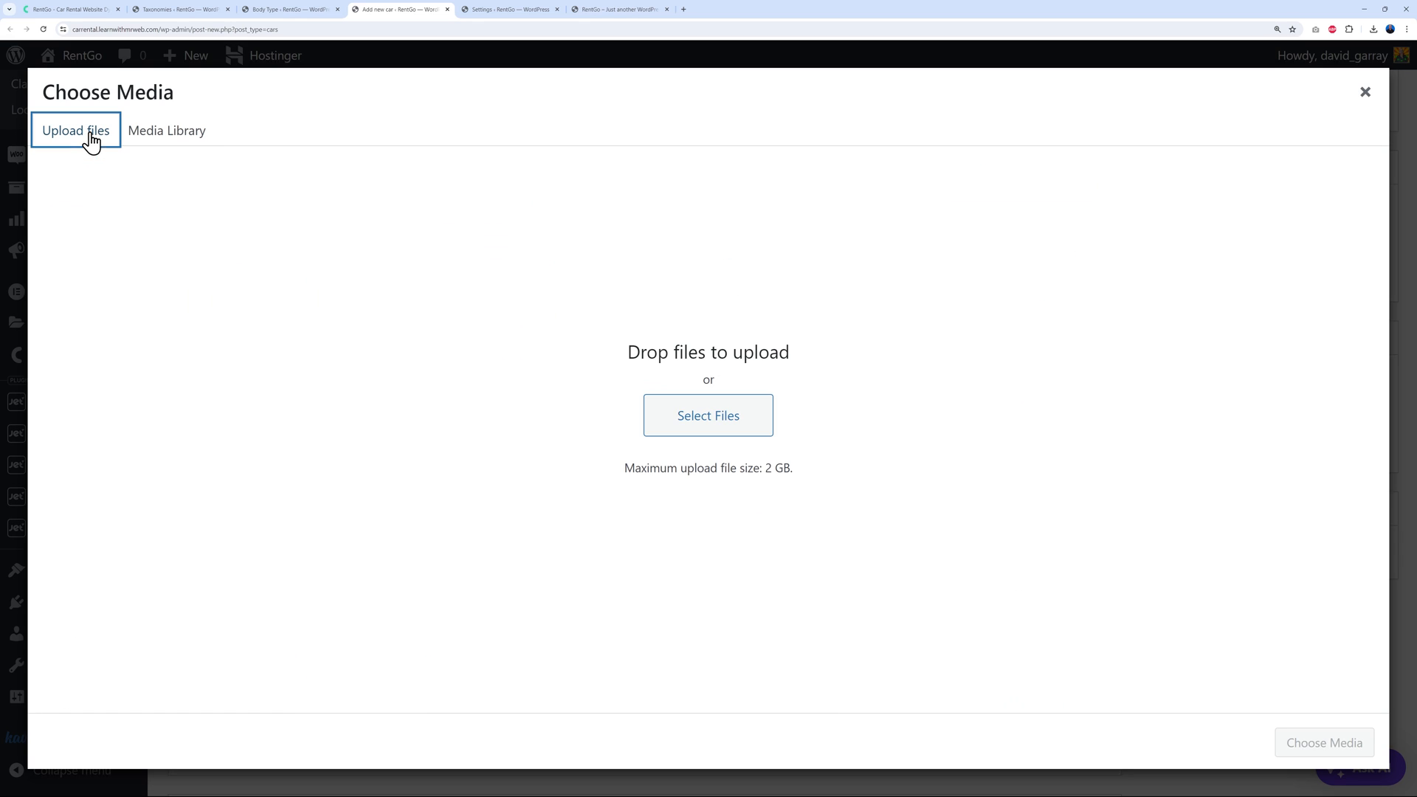
click(699, 430)
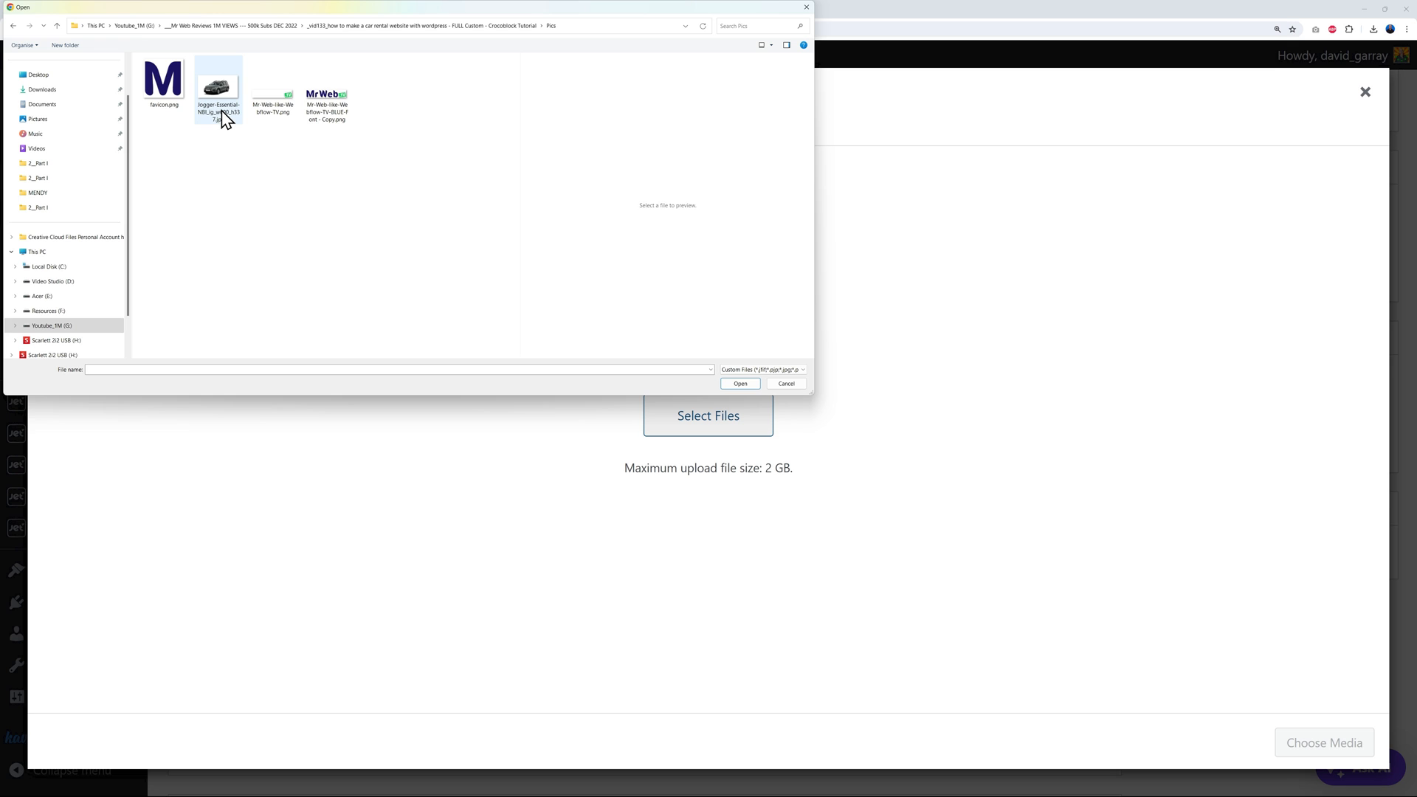
click(225, 118)
click(741, 383)
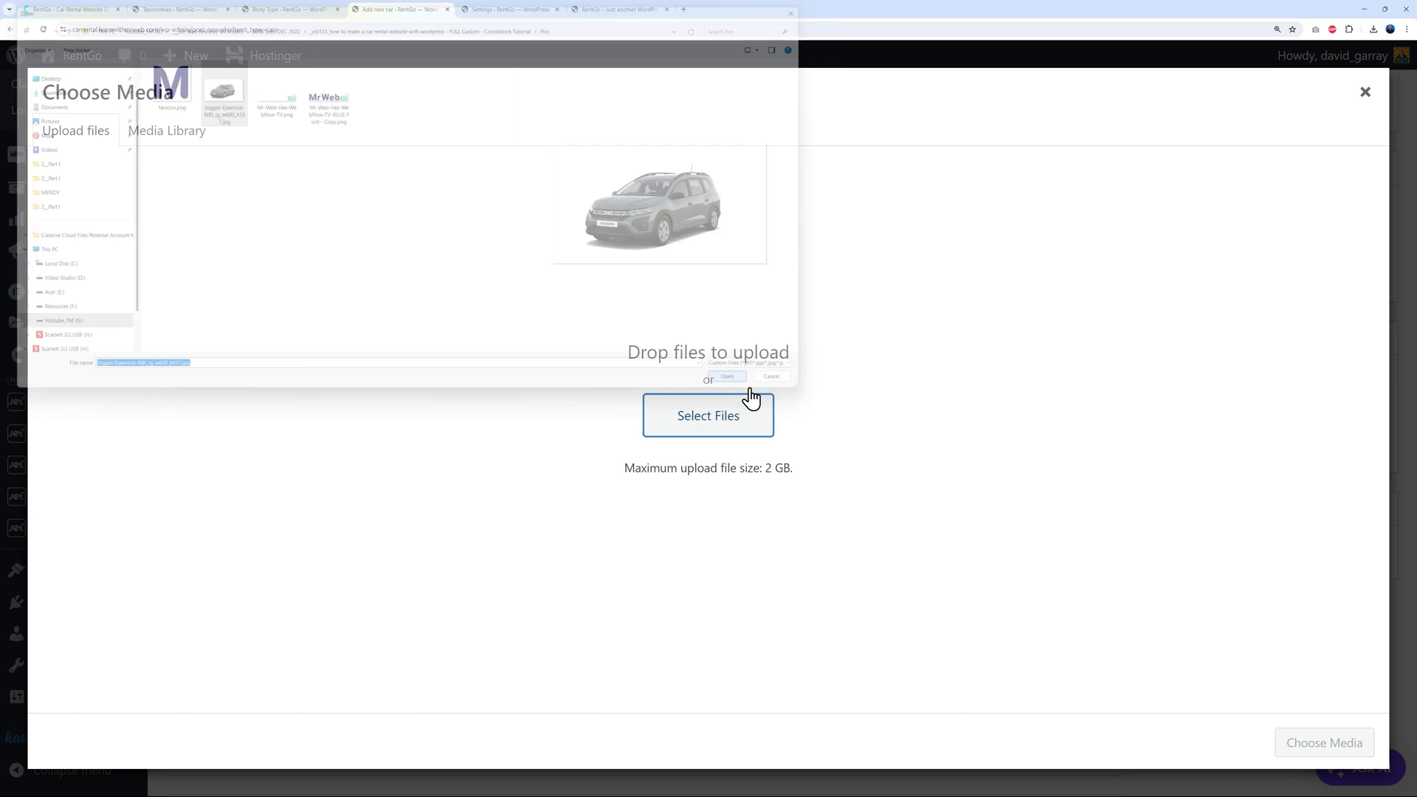
click(1329, 742)
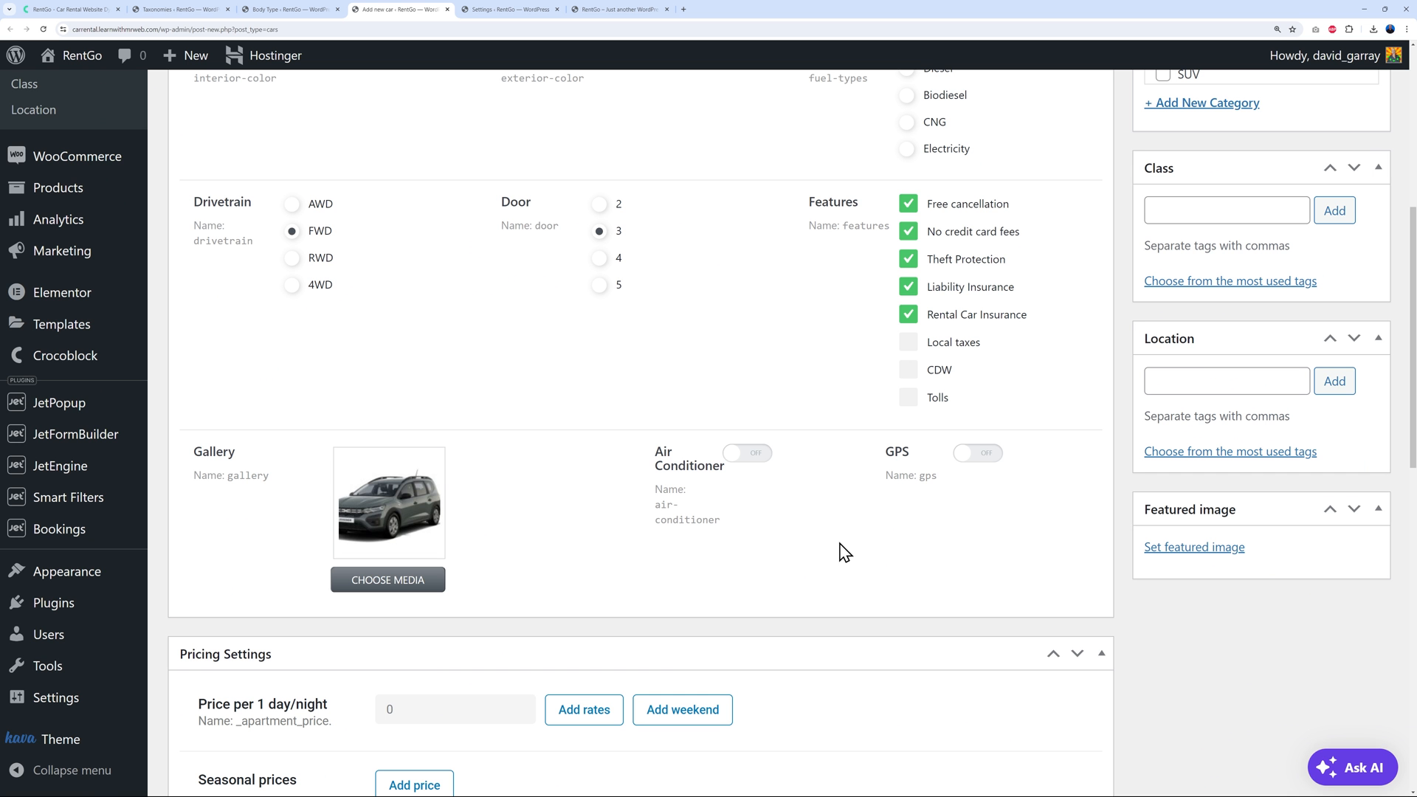
Switch the Air Conditioner and GPS features on
click(758, 457)
click(978, 458)
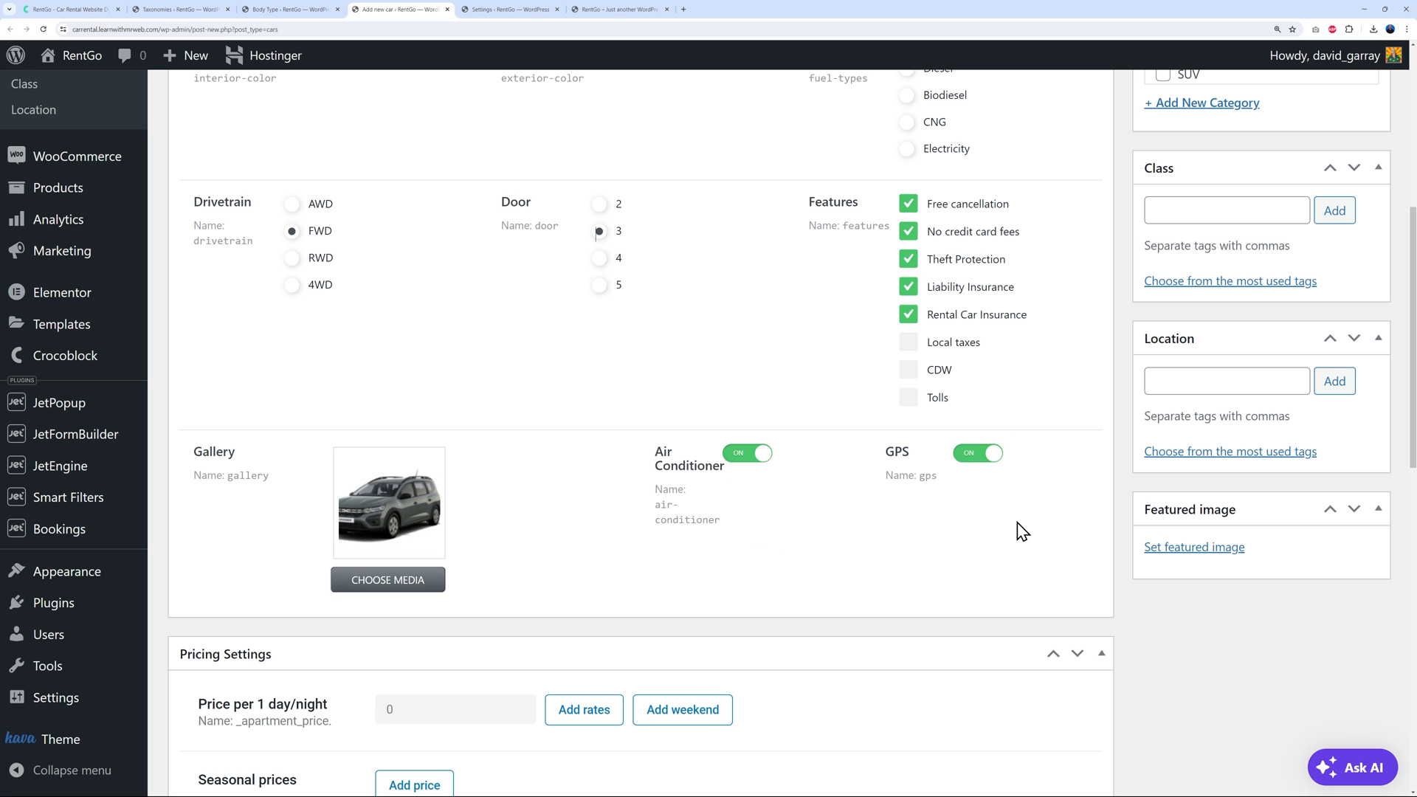
scroll(1018, 524, up, 2)
scroll(1016, 520, up, 4)
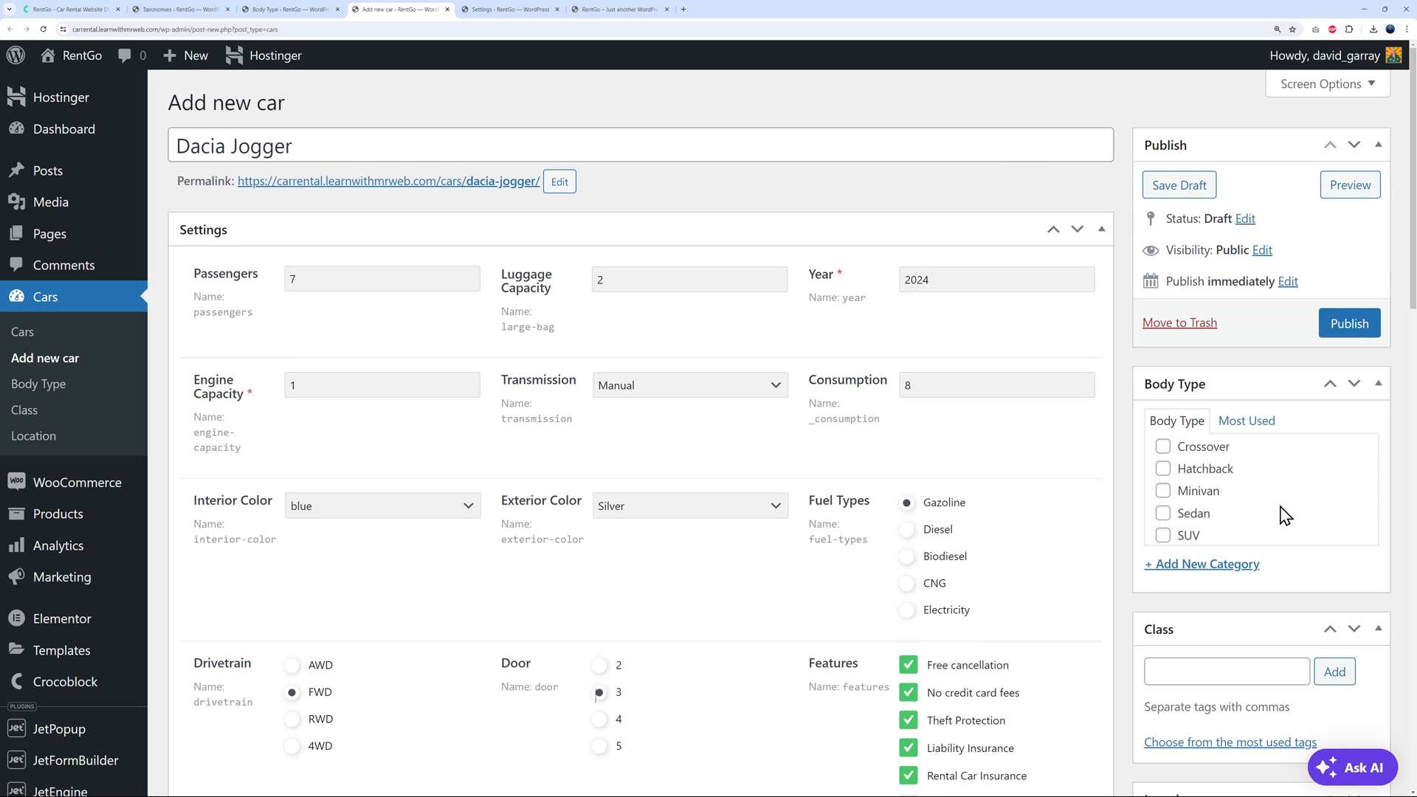
Mark the body type as Hatchback and choose Economy as the car class
scroll(1255, 495, down, 1)
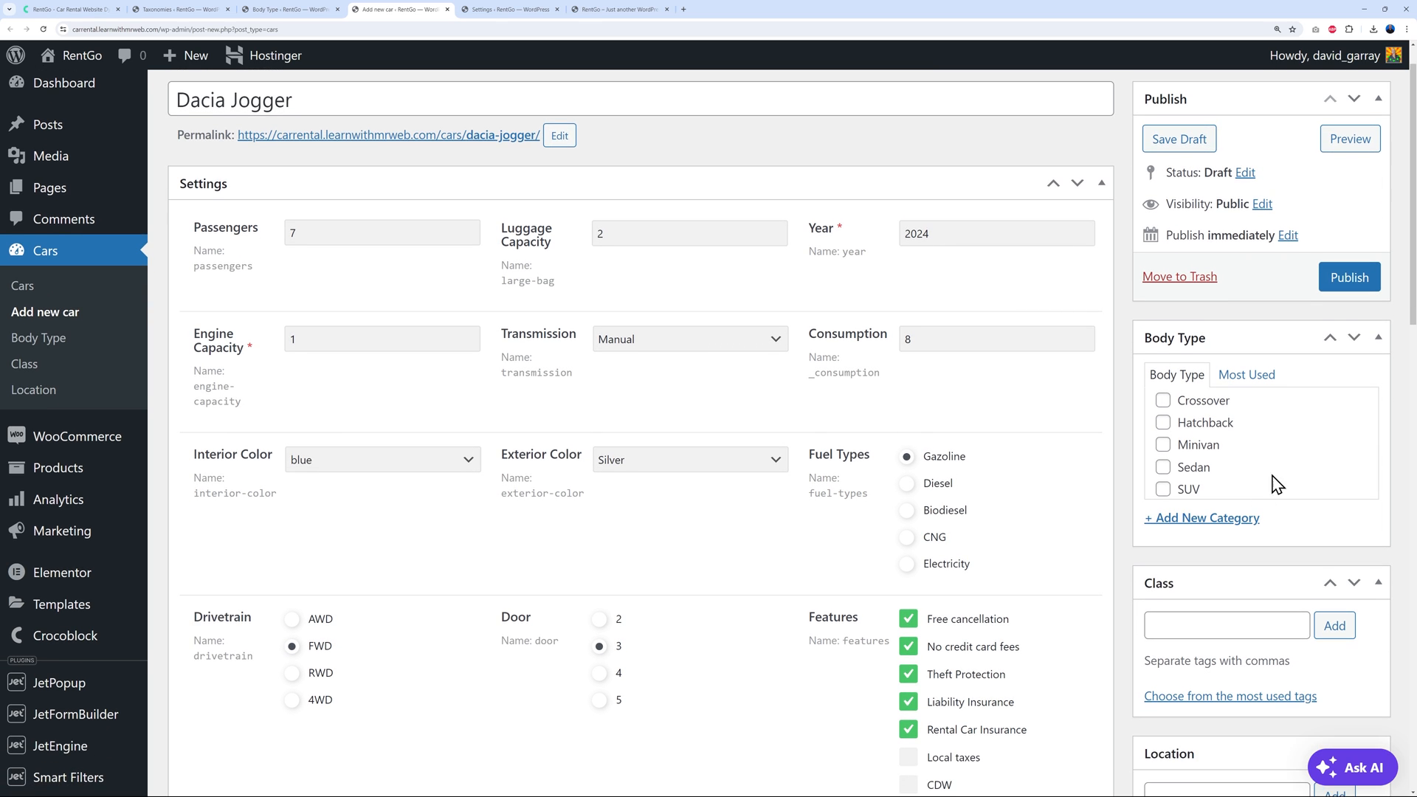
click(1164, 421)
scroll(1167, 588, down, 2)
click(1219, 486)
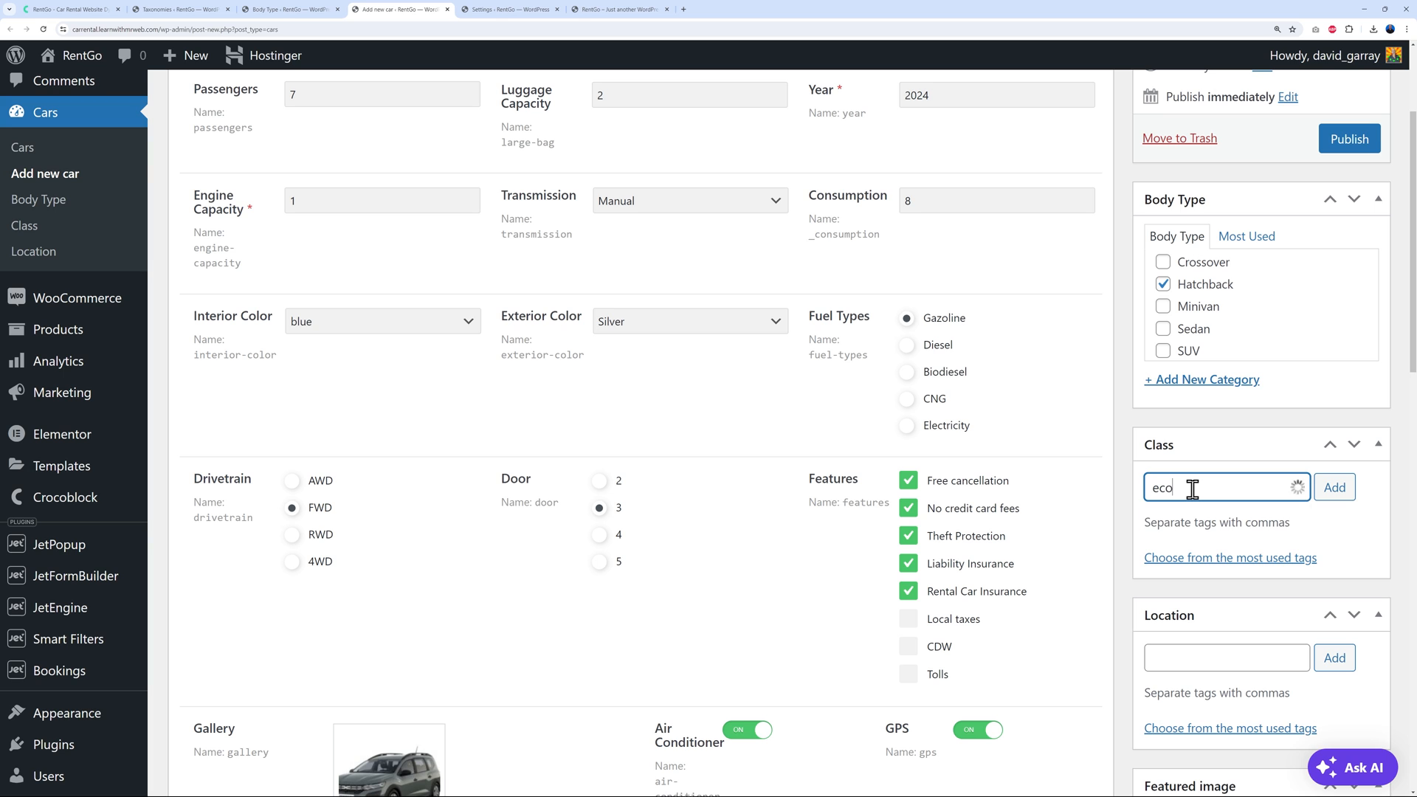
click(1188, 516)
Tag London, Manchester, Leeds and Birmingham as the car's locations
scroll(1321, 554, down, 2)
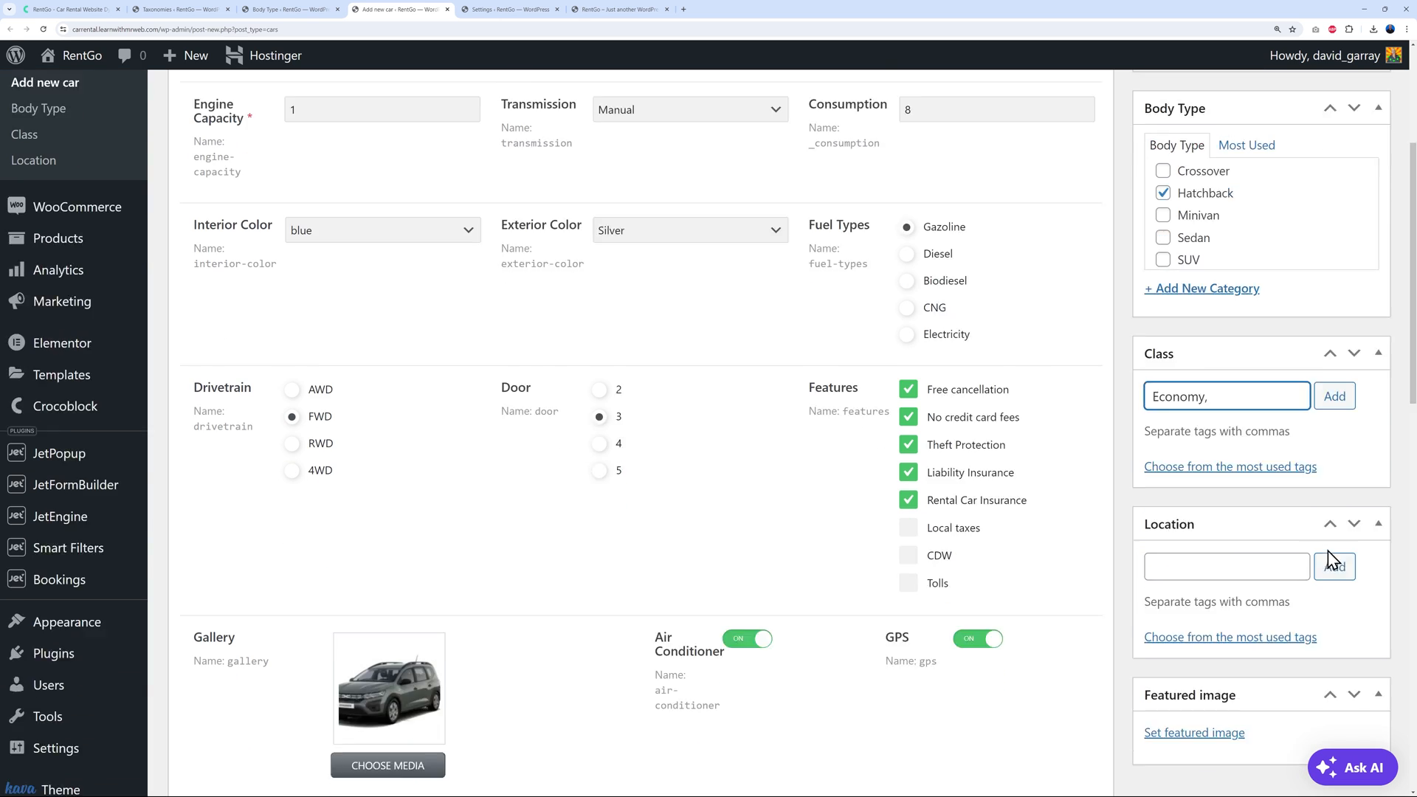
click(1234, 520)
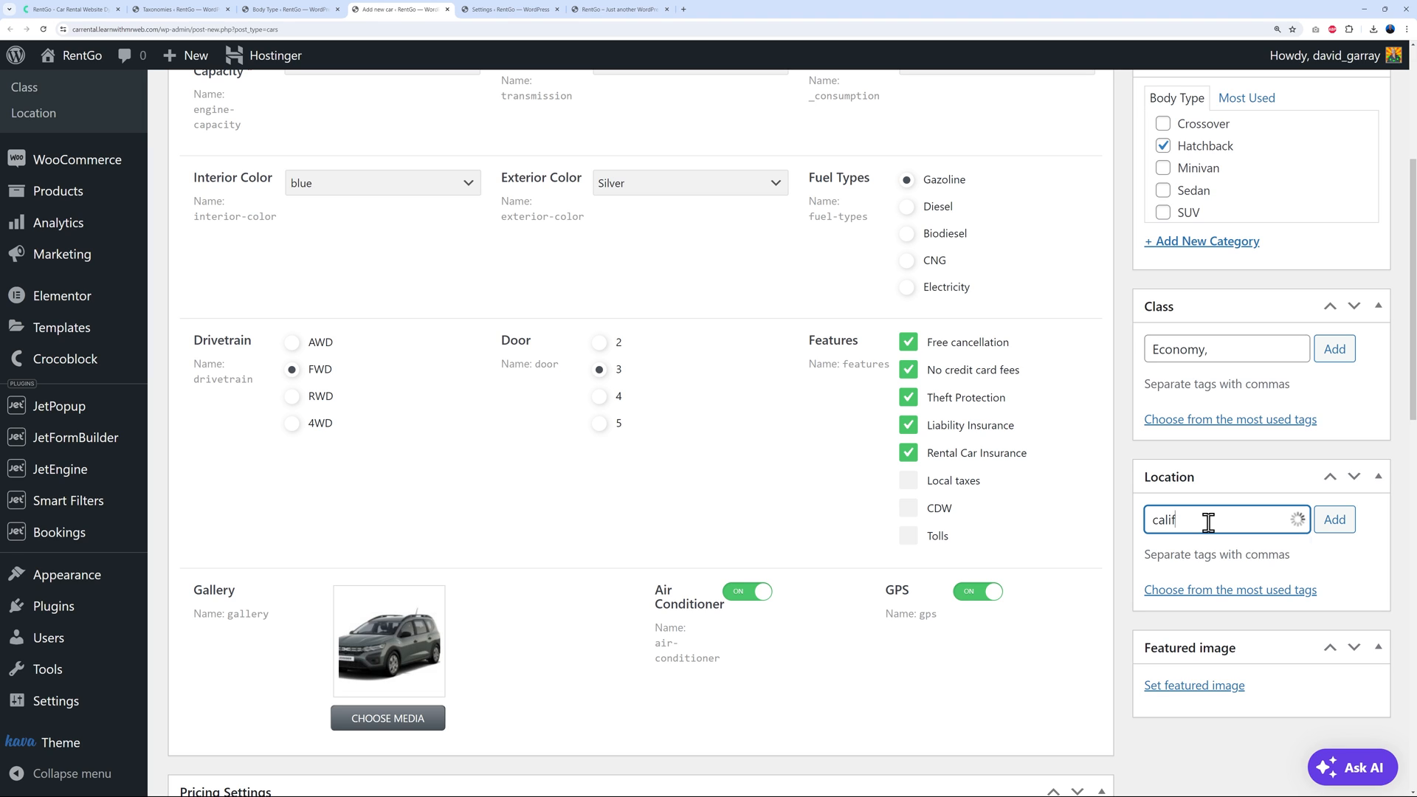
text(Lond)
click(1210, 550)
click(1219, 547)
click(1239, 550)
text(bir)
click(1241, 554)
click(1335, 529)
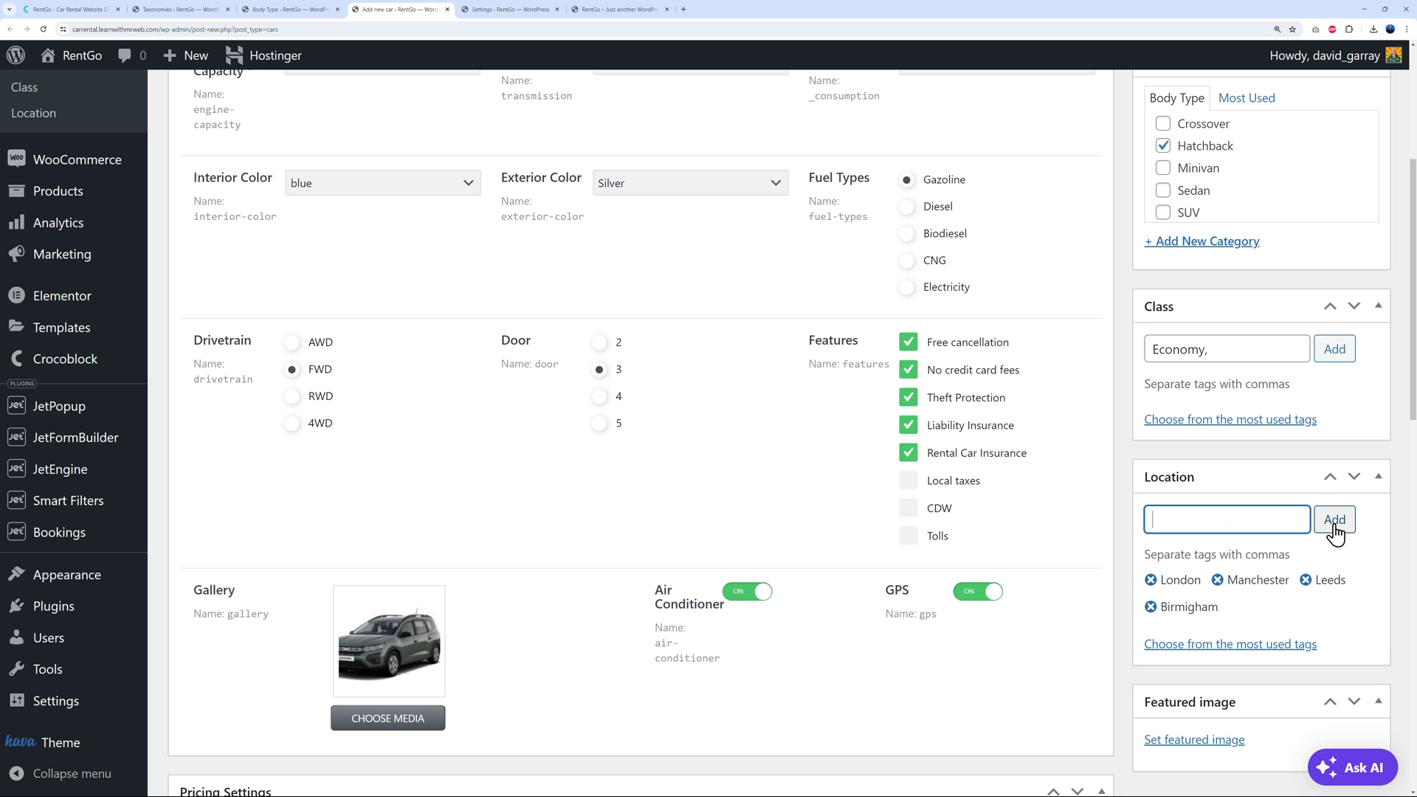
scroll(1372, 587, down, 2)
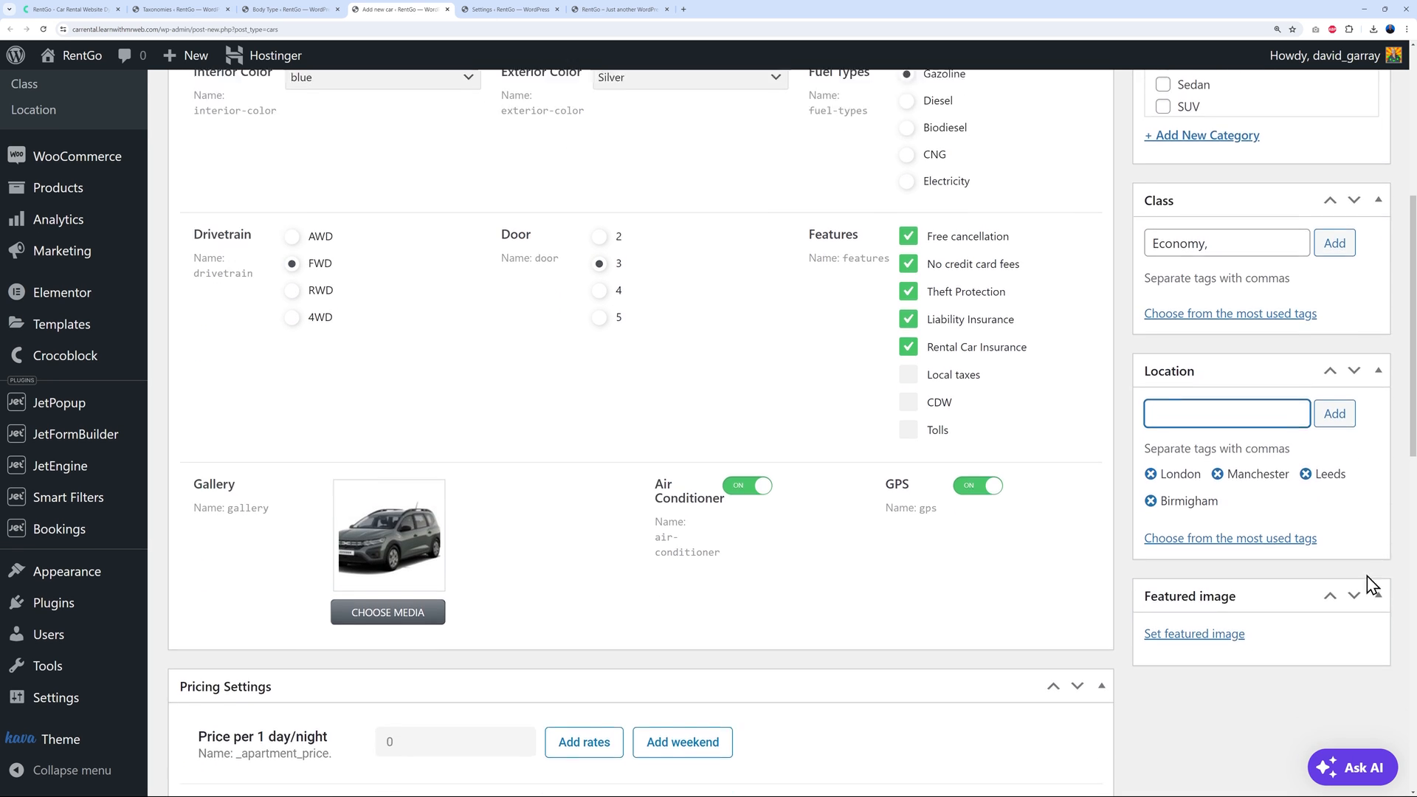
scroll(1367, 583, down, 1)
mouse_move(373, 456)
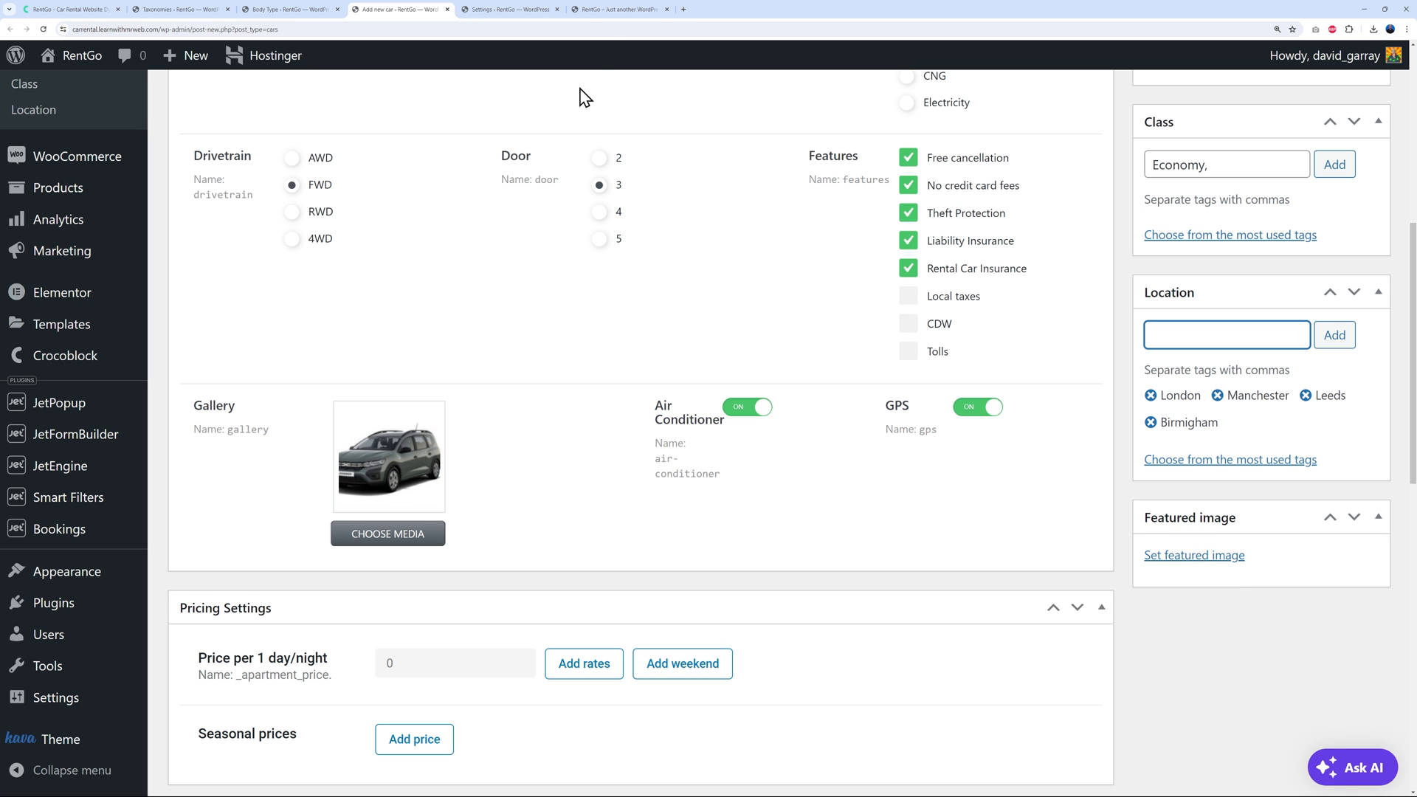
click(603, 13)
scroll(743, 490, down, 8)
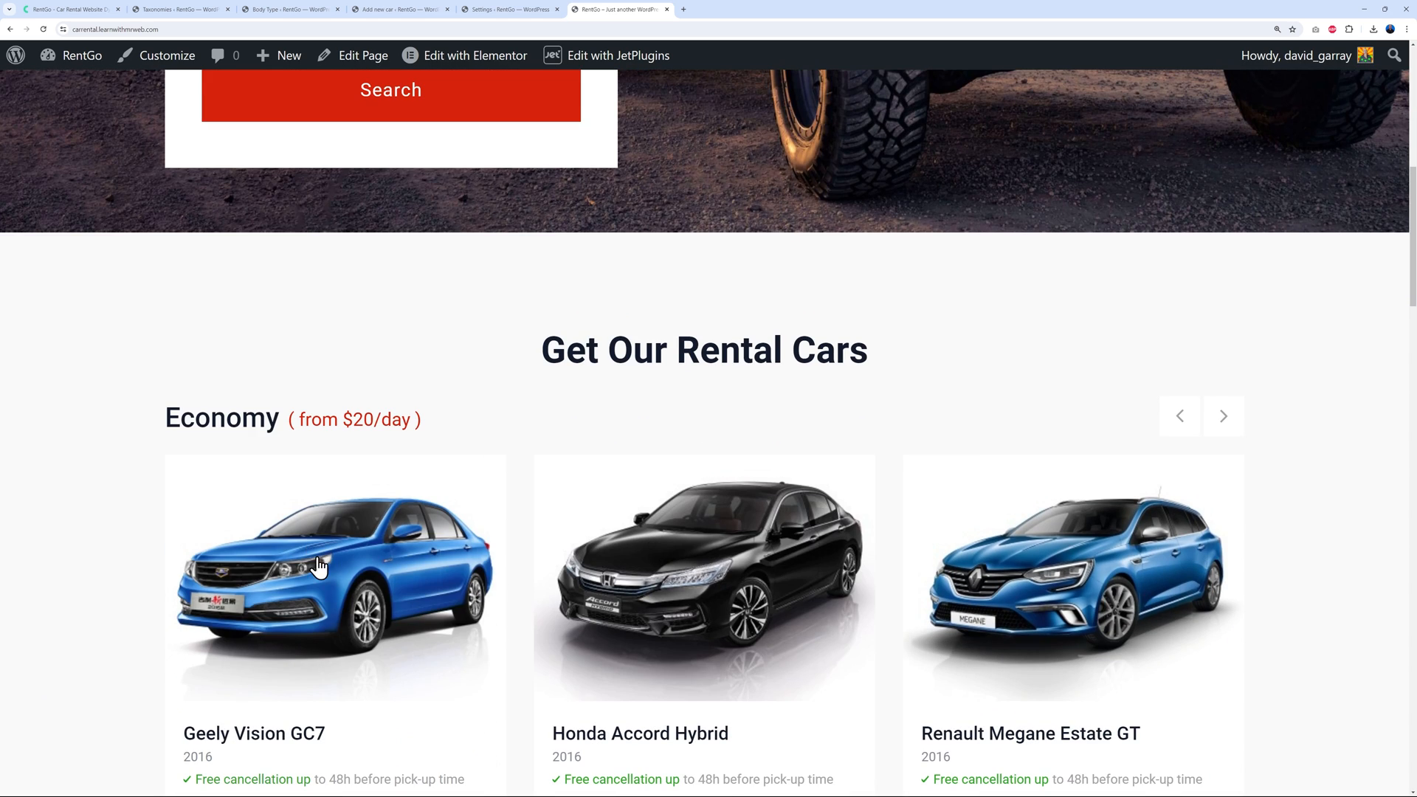
click(319, 567)
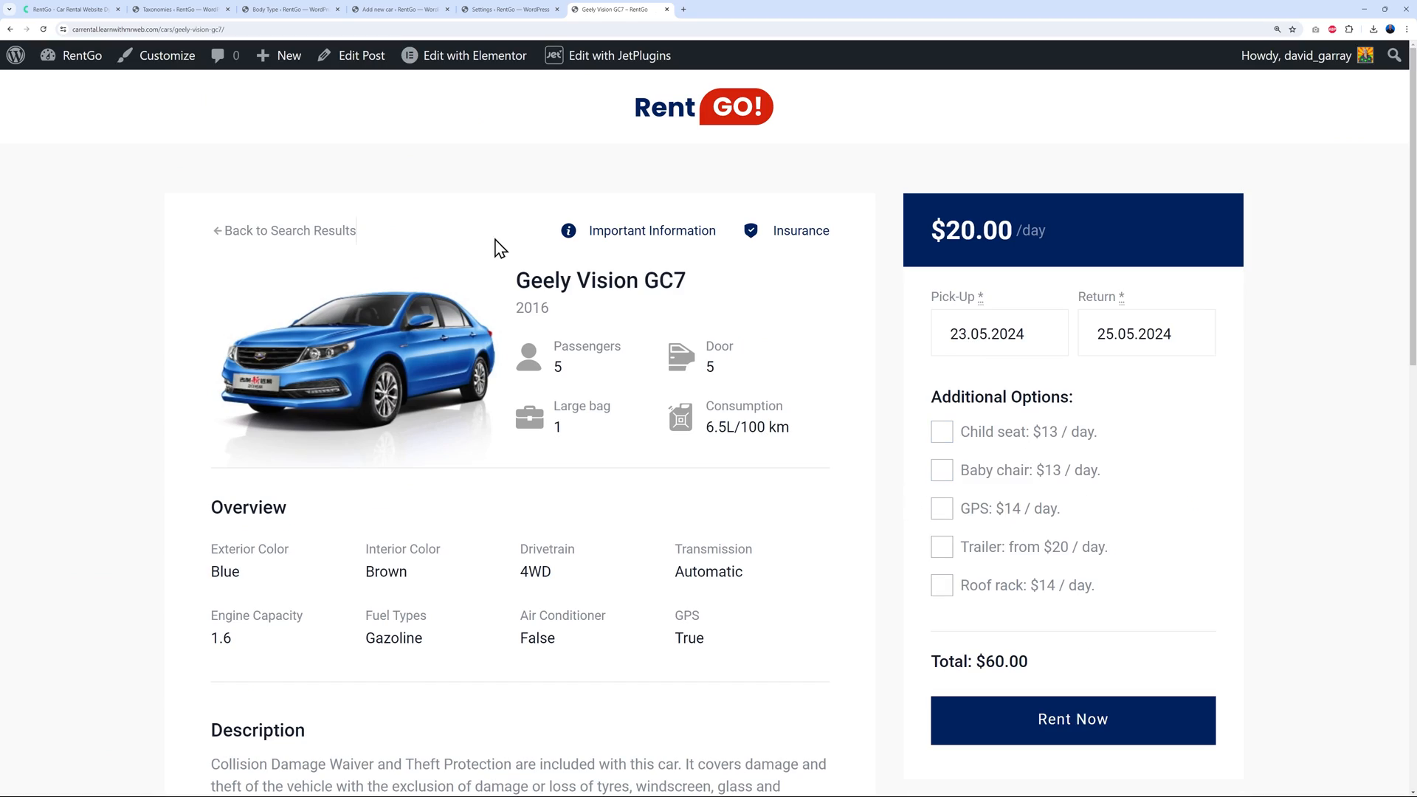
scroll(832, 412, up, 2)
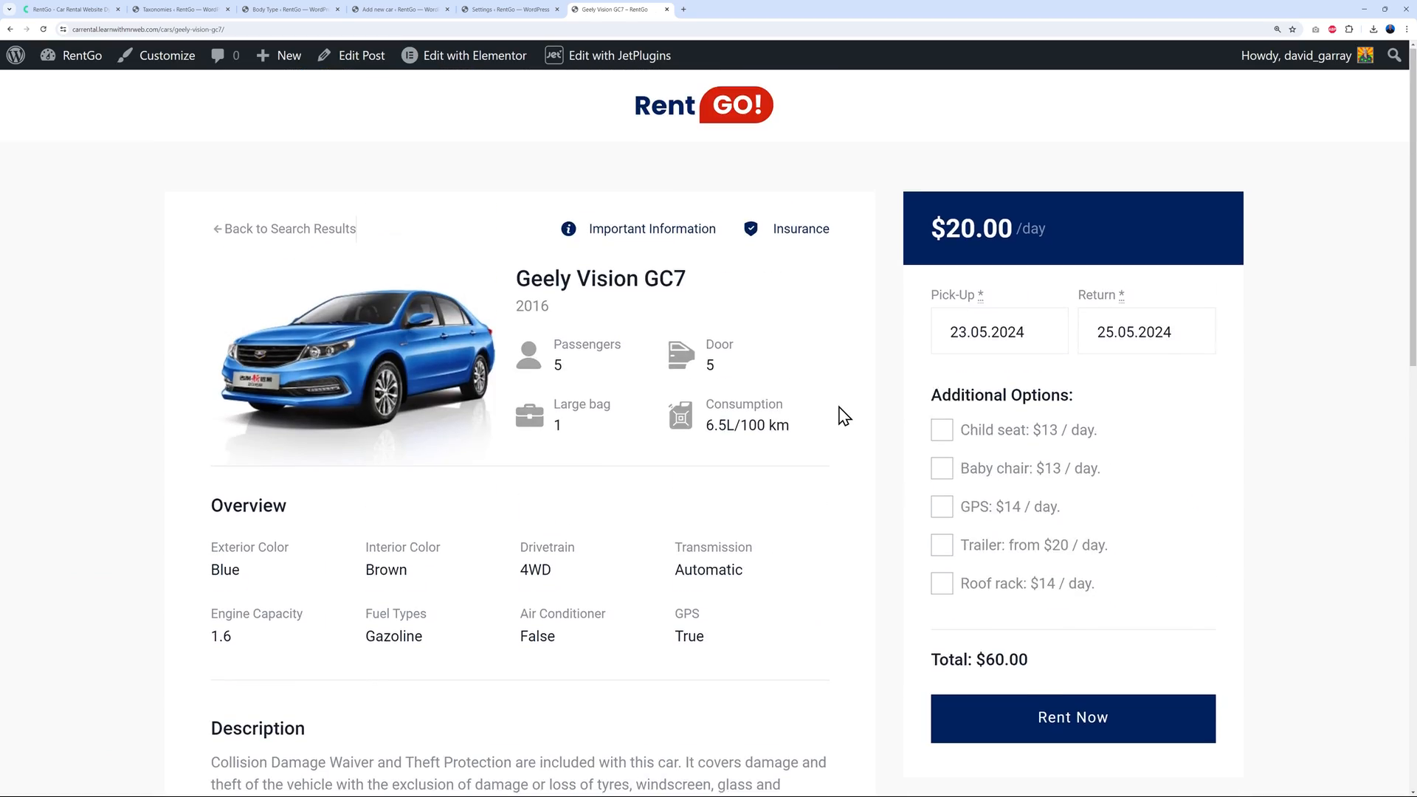
click(9, 28)
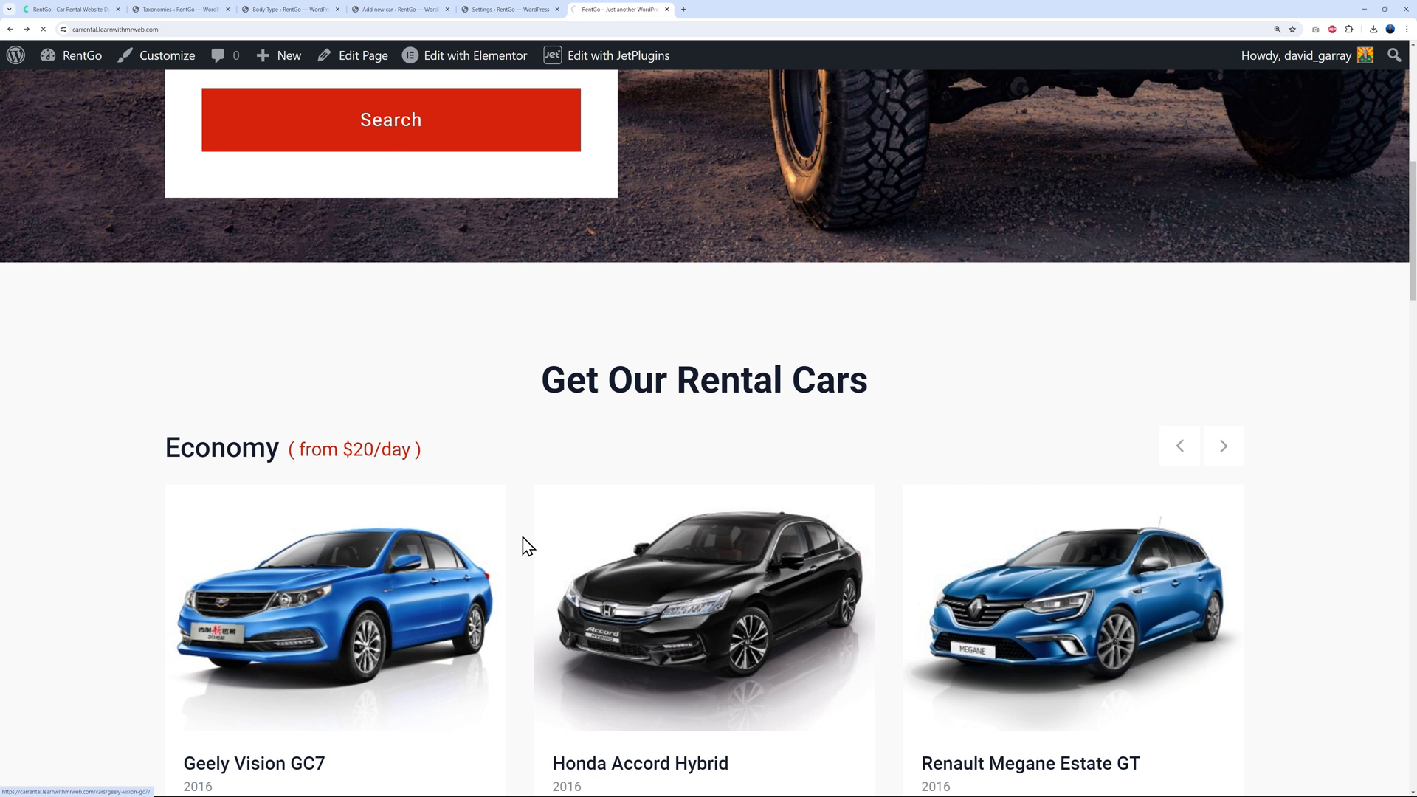
click(526, 546)
scroll(904, 450, down, 1)
scroll(904, 451, down, 5)
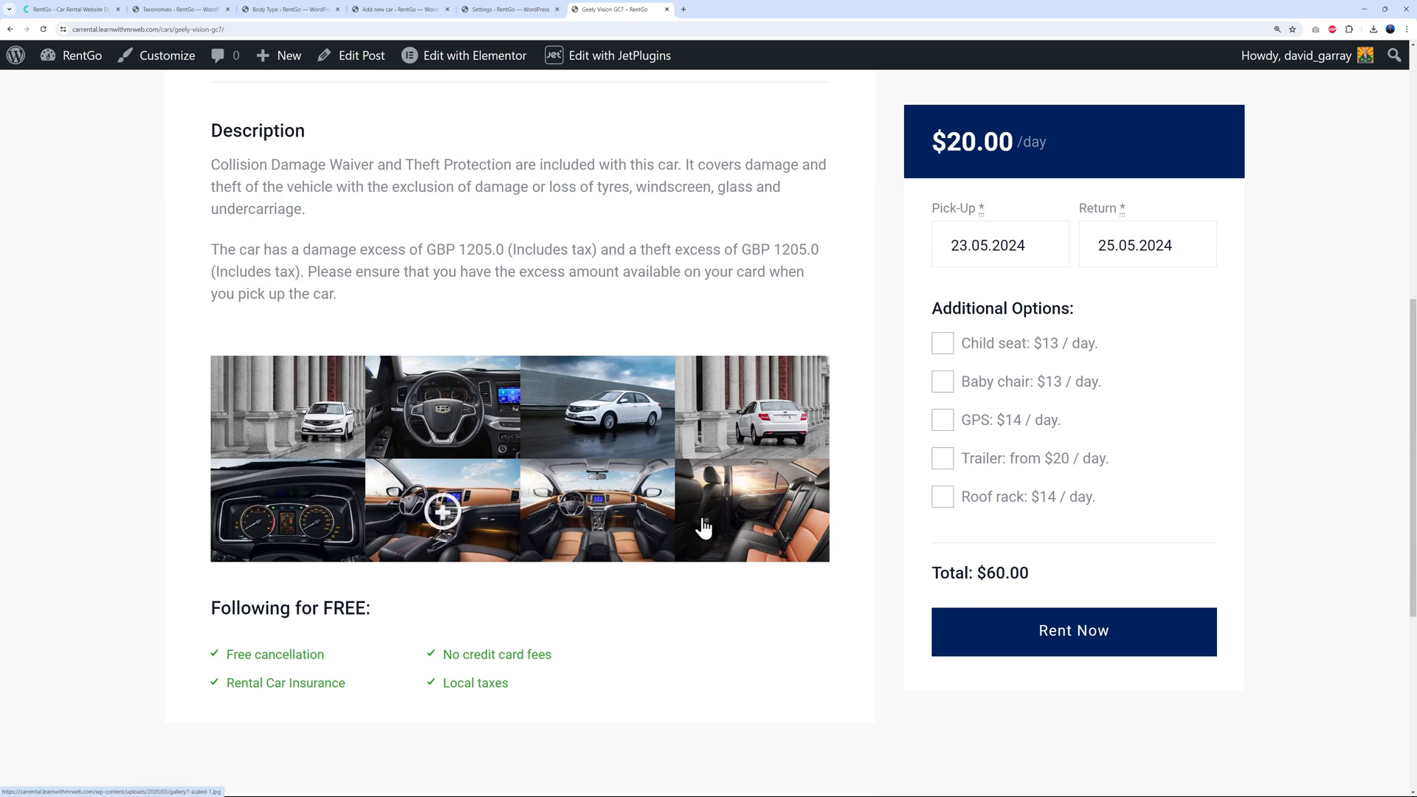
click(417, 10)
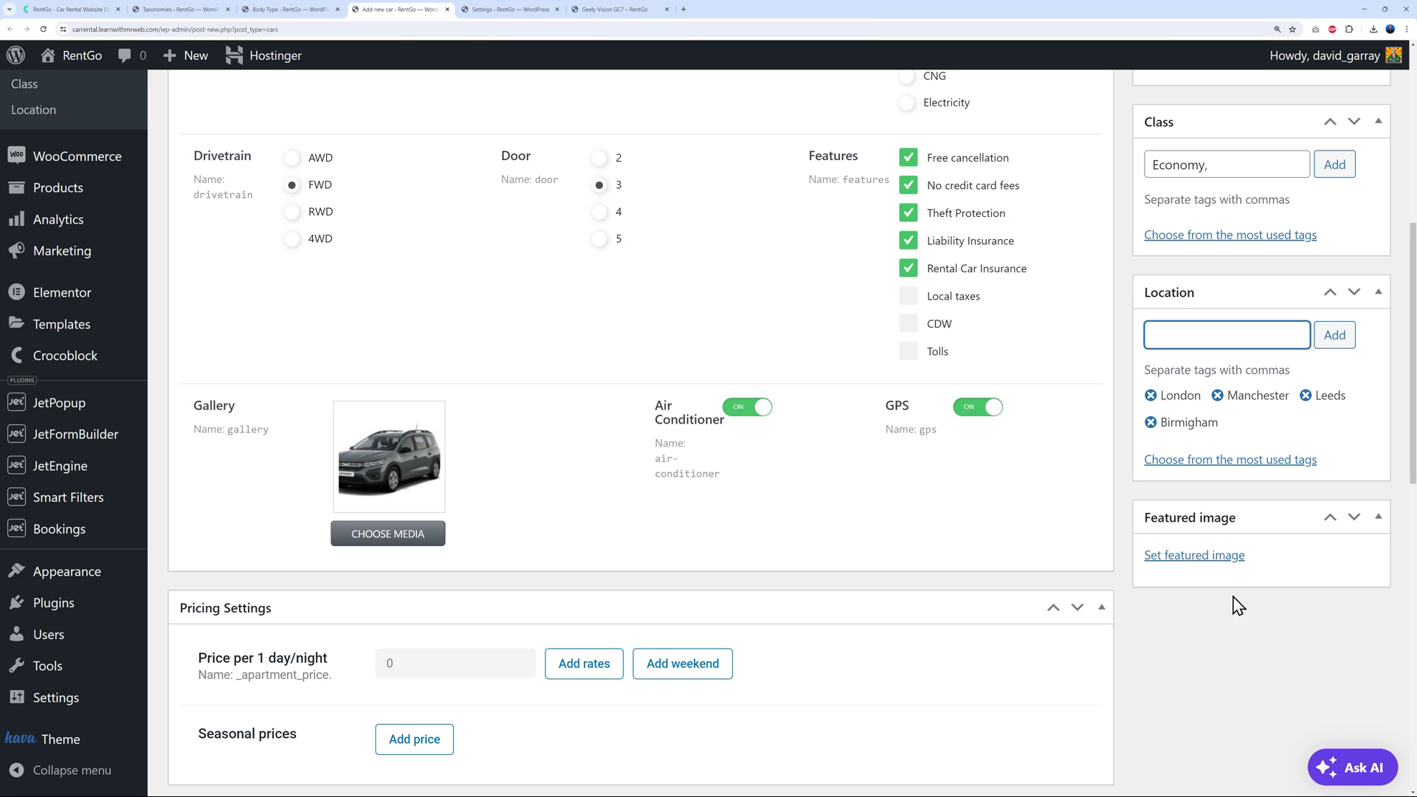
Set the grey Jogger photo as the car's featured image
click(1203, 555)
click(129, 301)
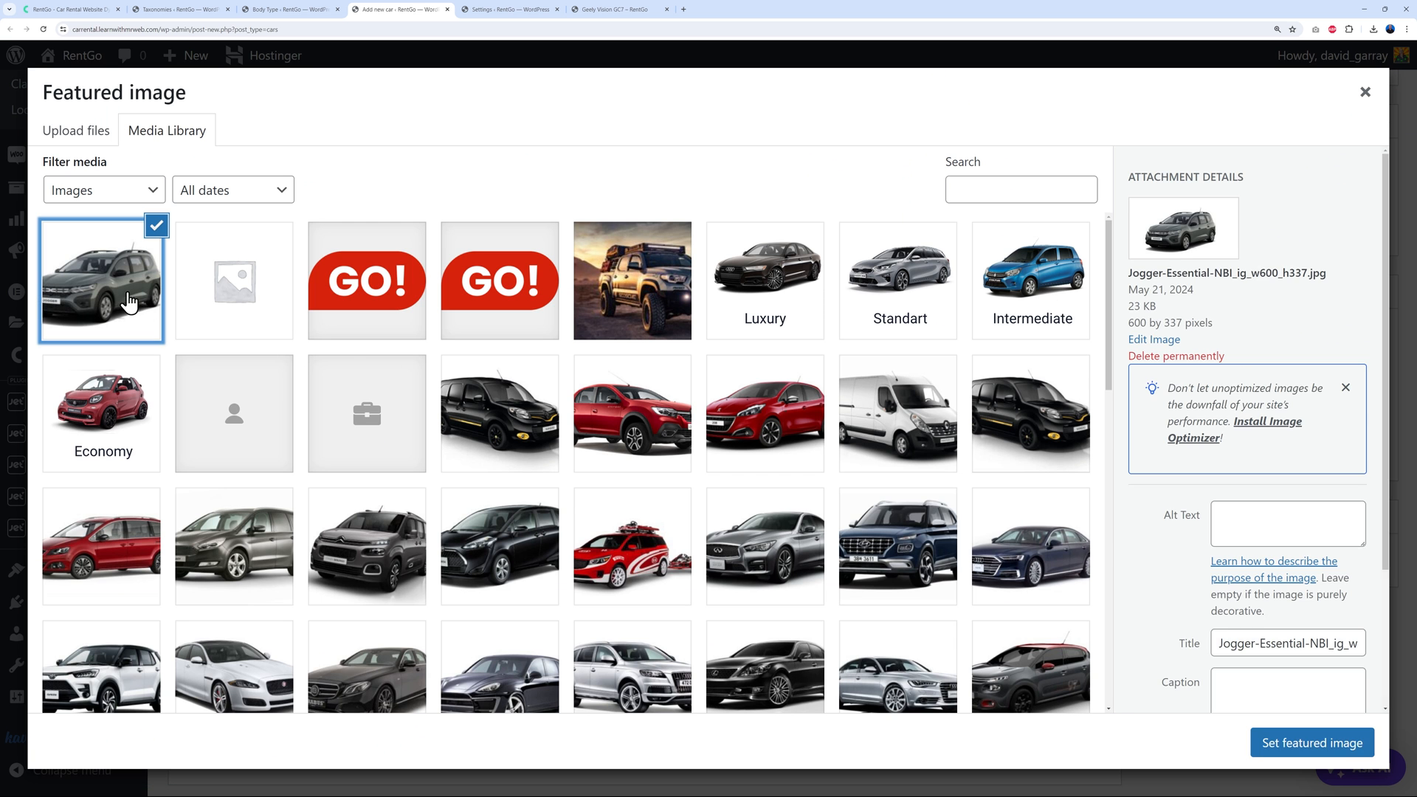
click(1288, 744)
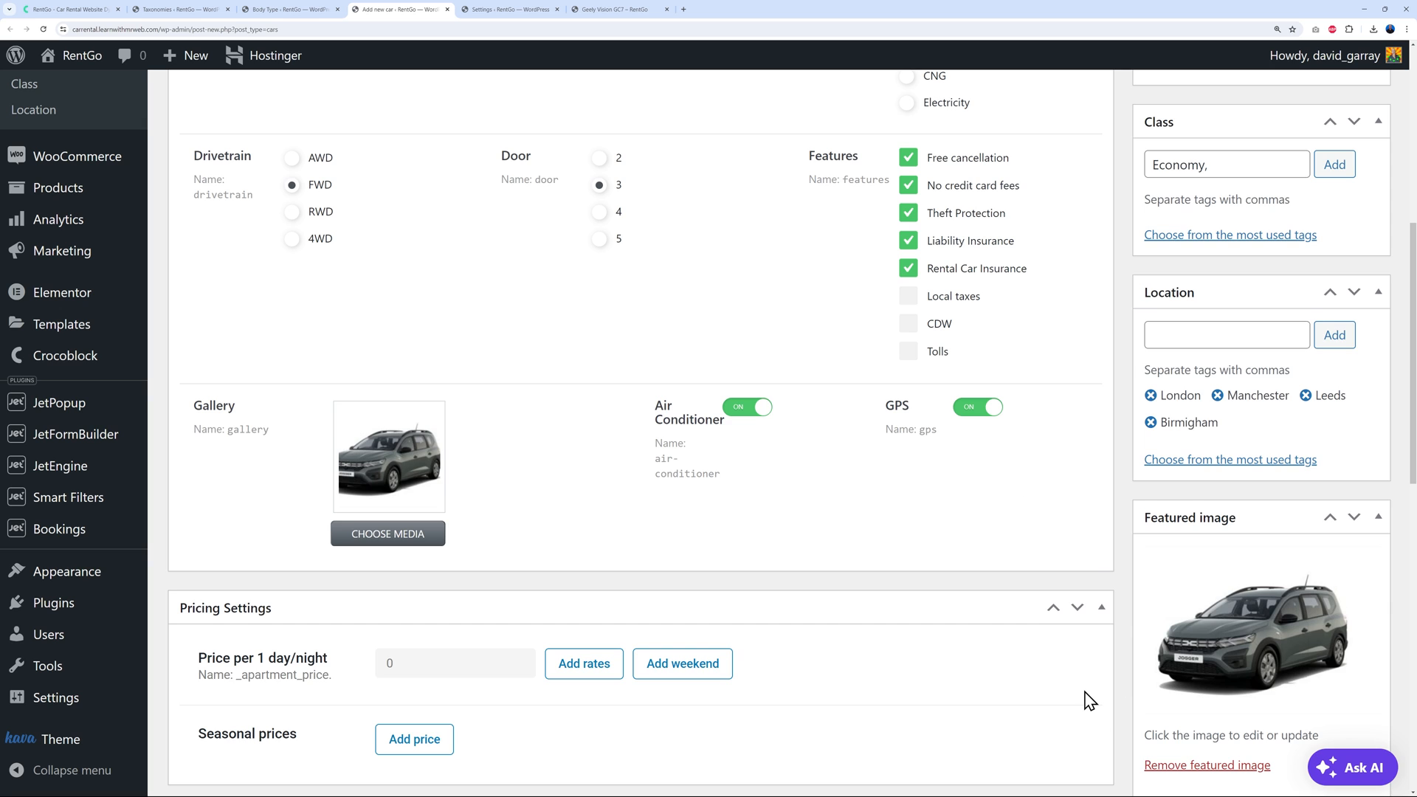
scroll(1087, 738, down, 2)
scroll(1110, 683, up, 8)
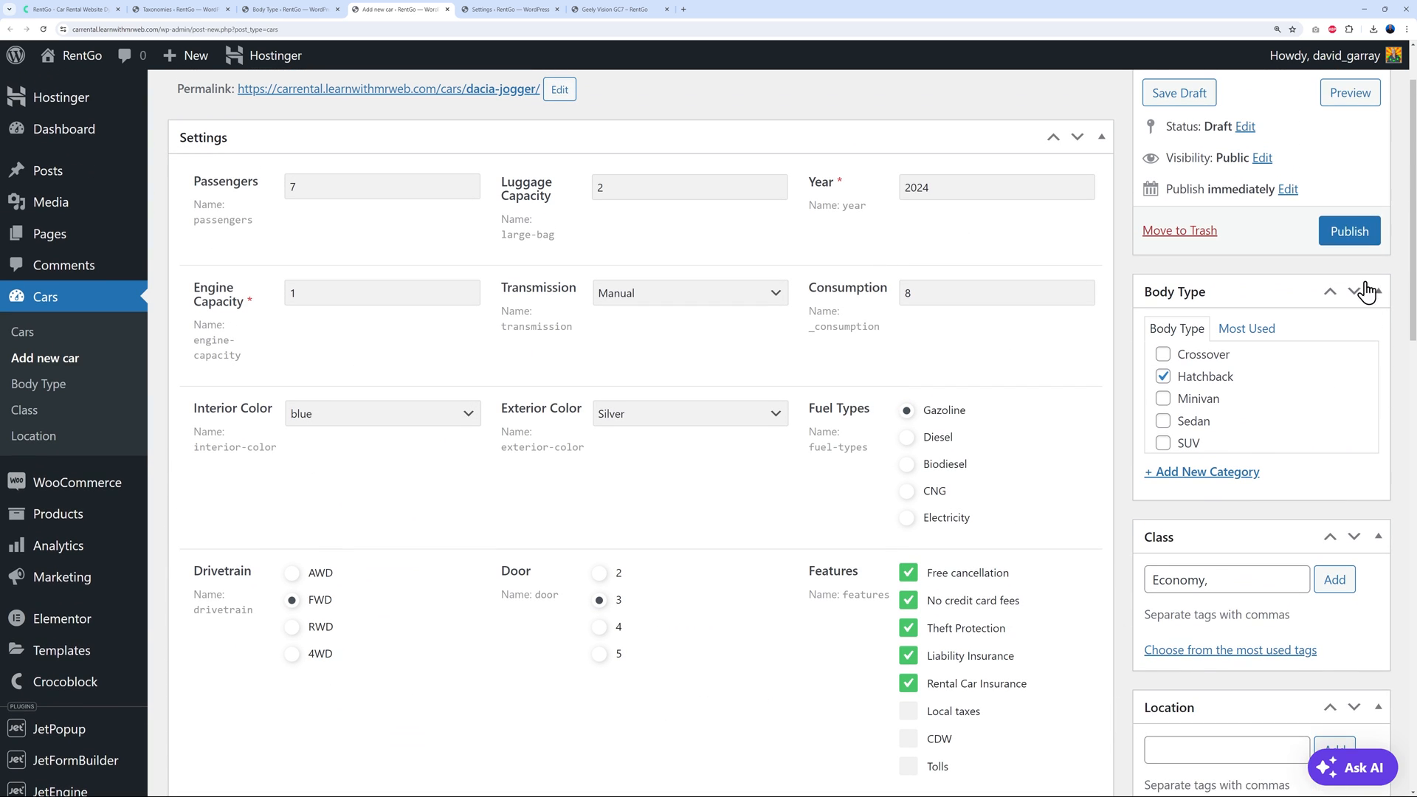
Publish the Dacia Jogger, then set its daily price to 60 and update the post
click(1359, 232)
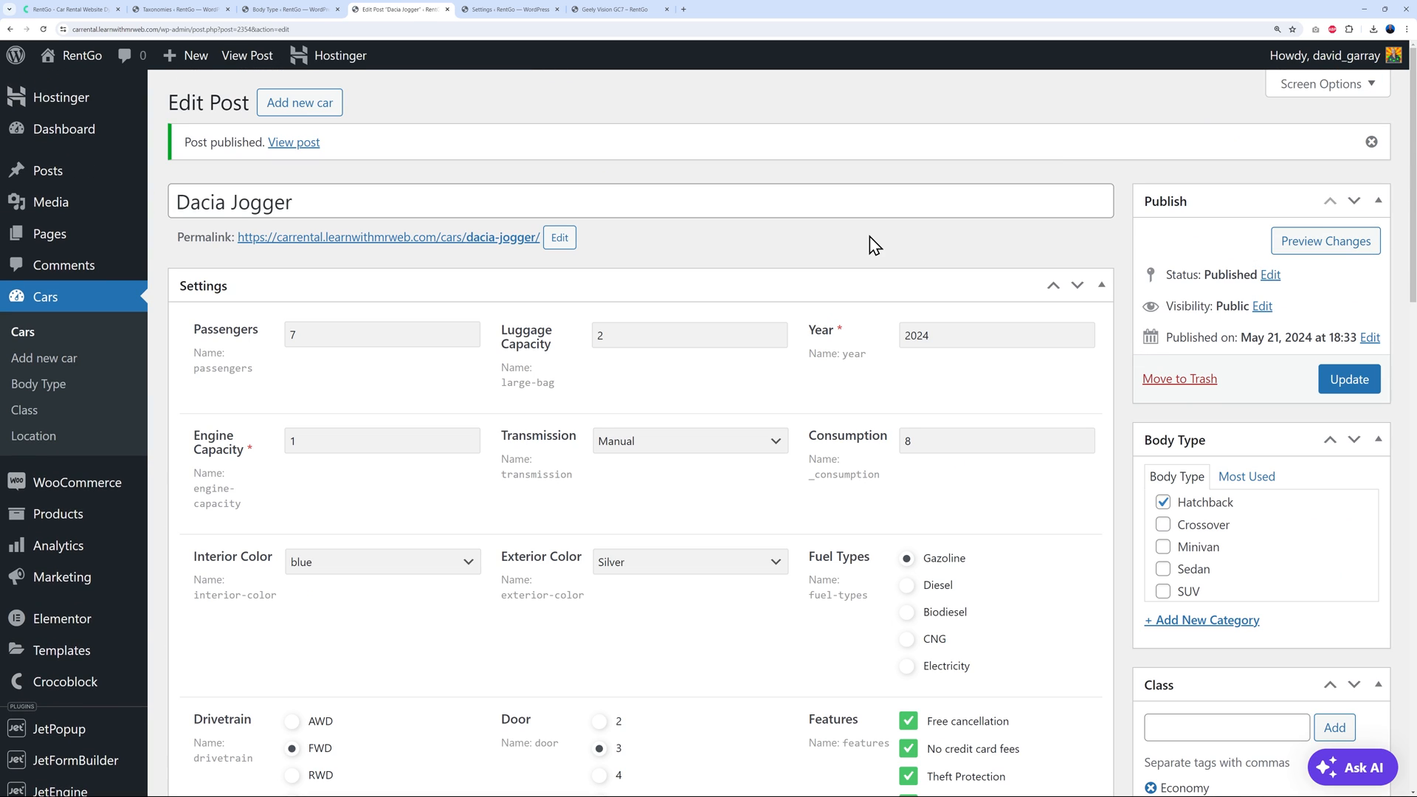
scroll(822, 379, down, 10)
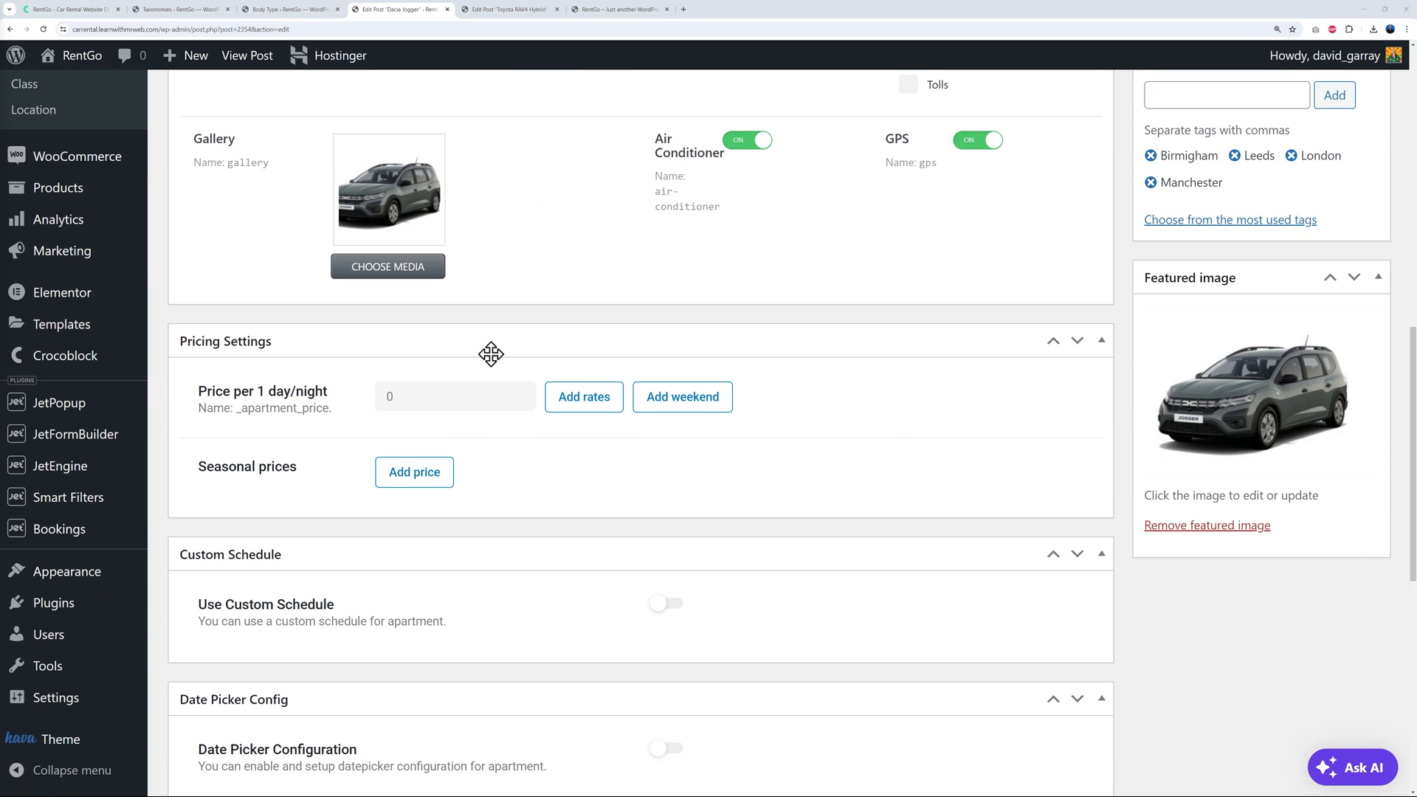
double_click(417, 397)
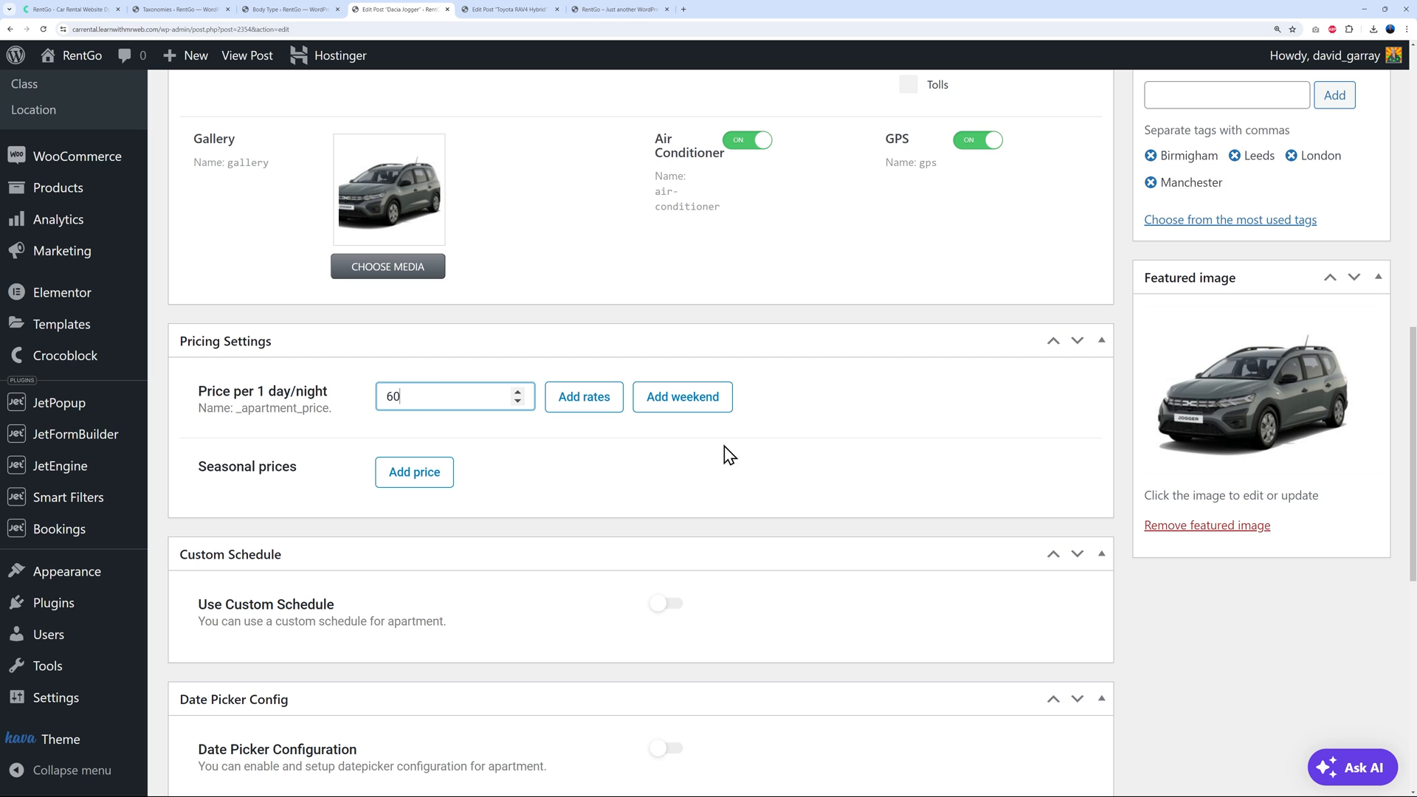
click(592, 406)
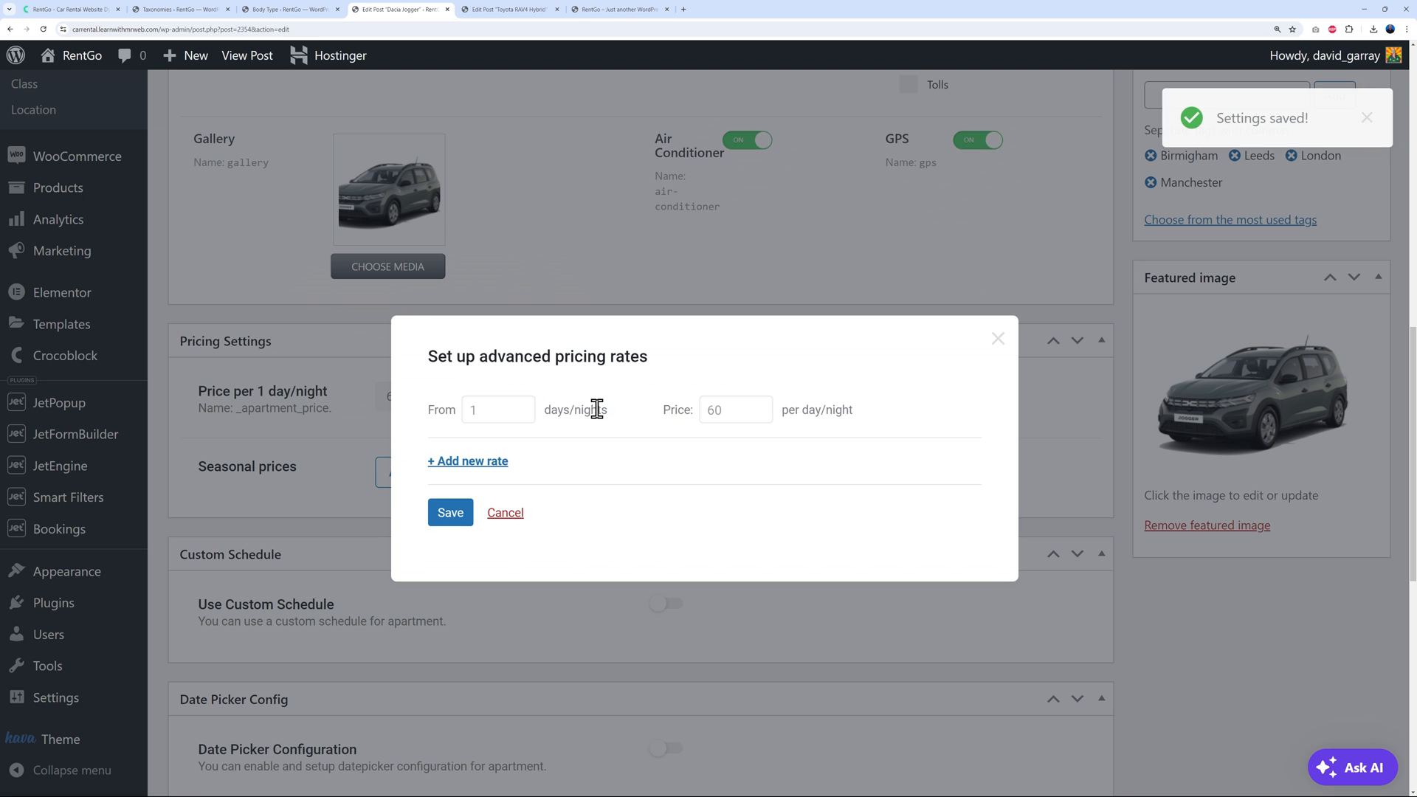
click(998, 339)
scroll(960, 413, up, 8)
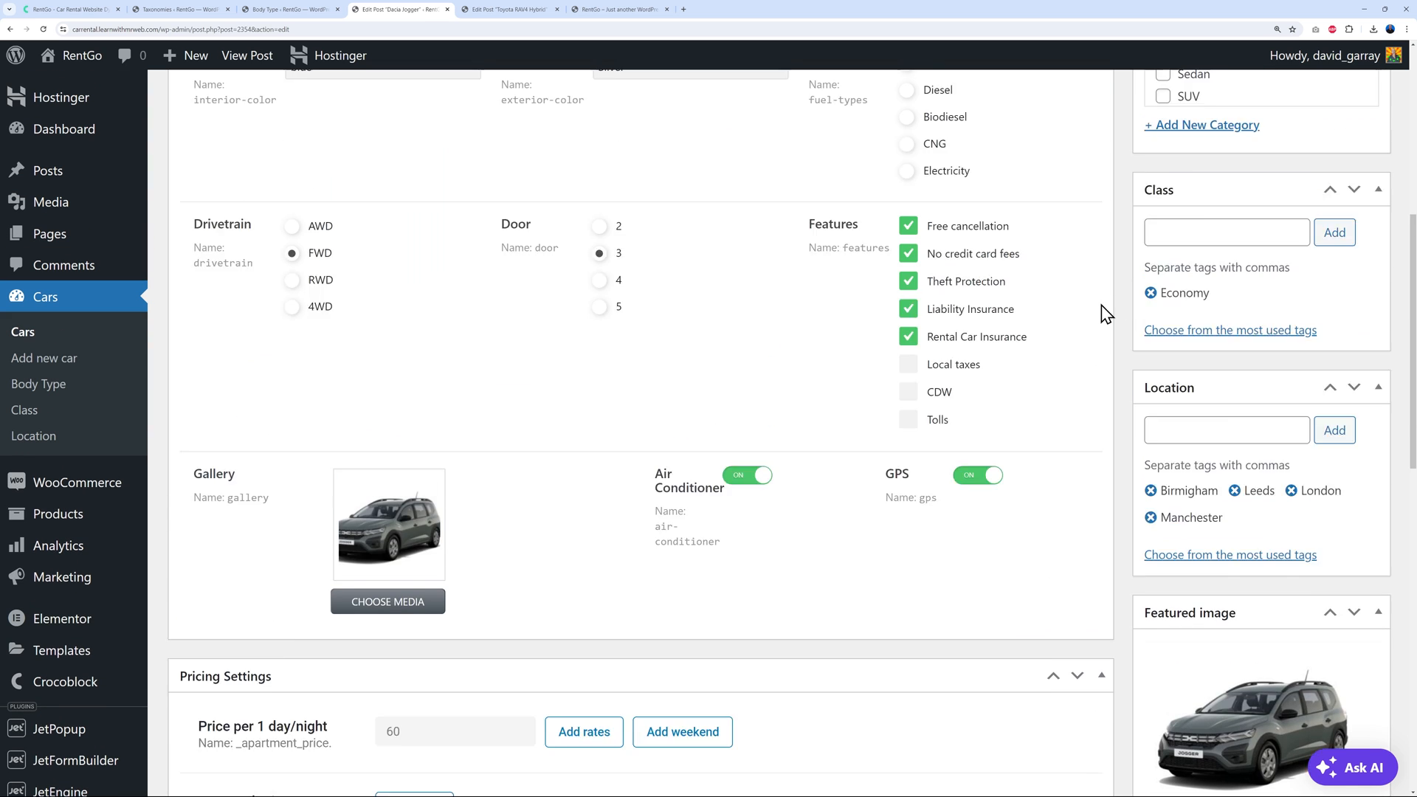
click(1349, 103)
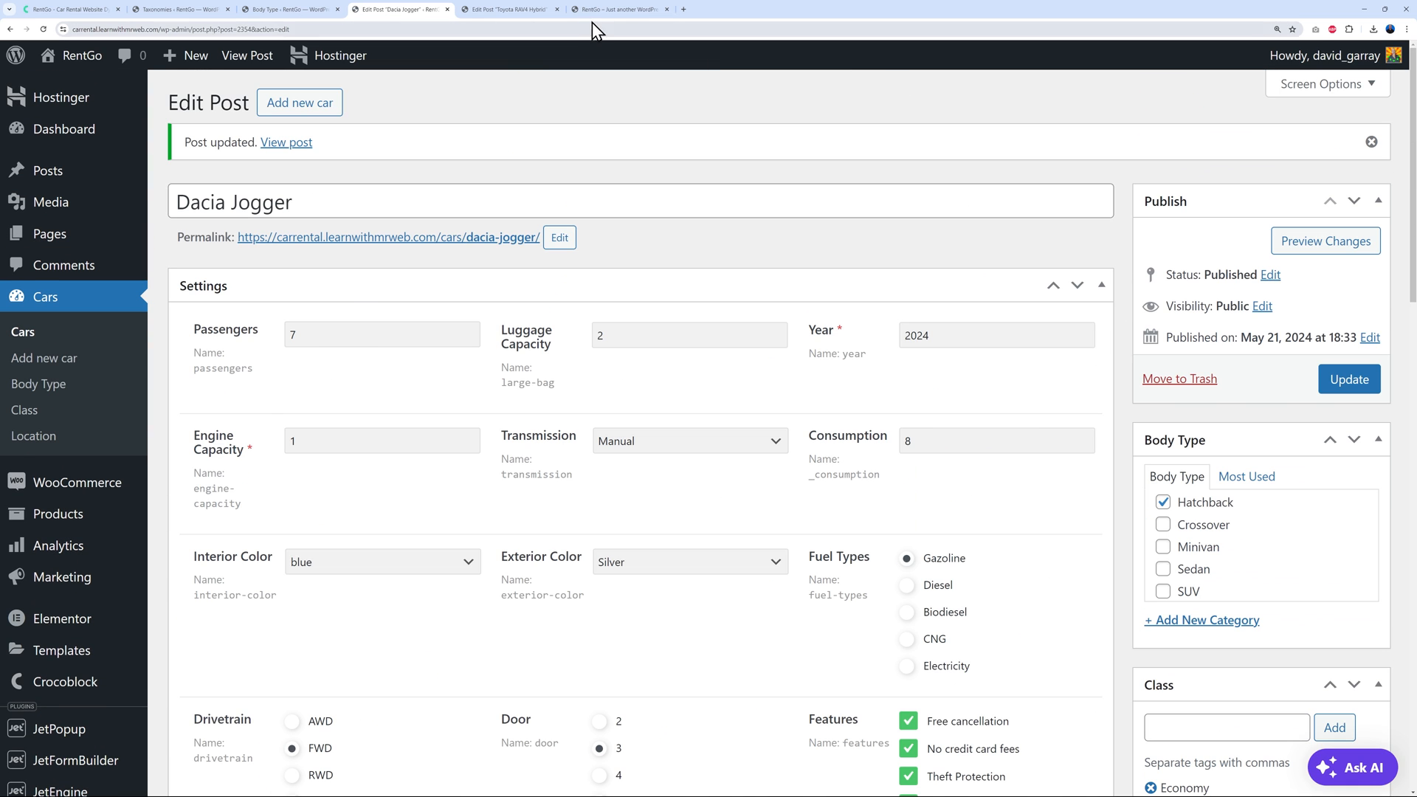
Reload the RentGo homepage to see the new car listed
click(617, 9)
click(44, 29)
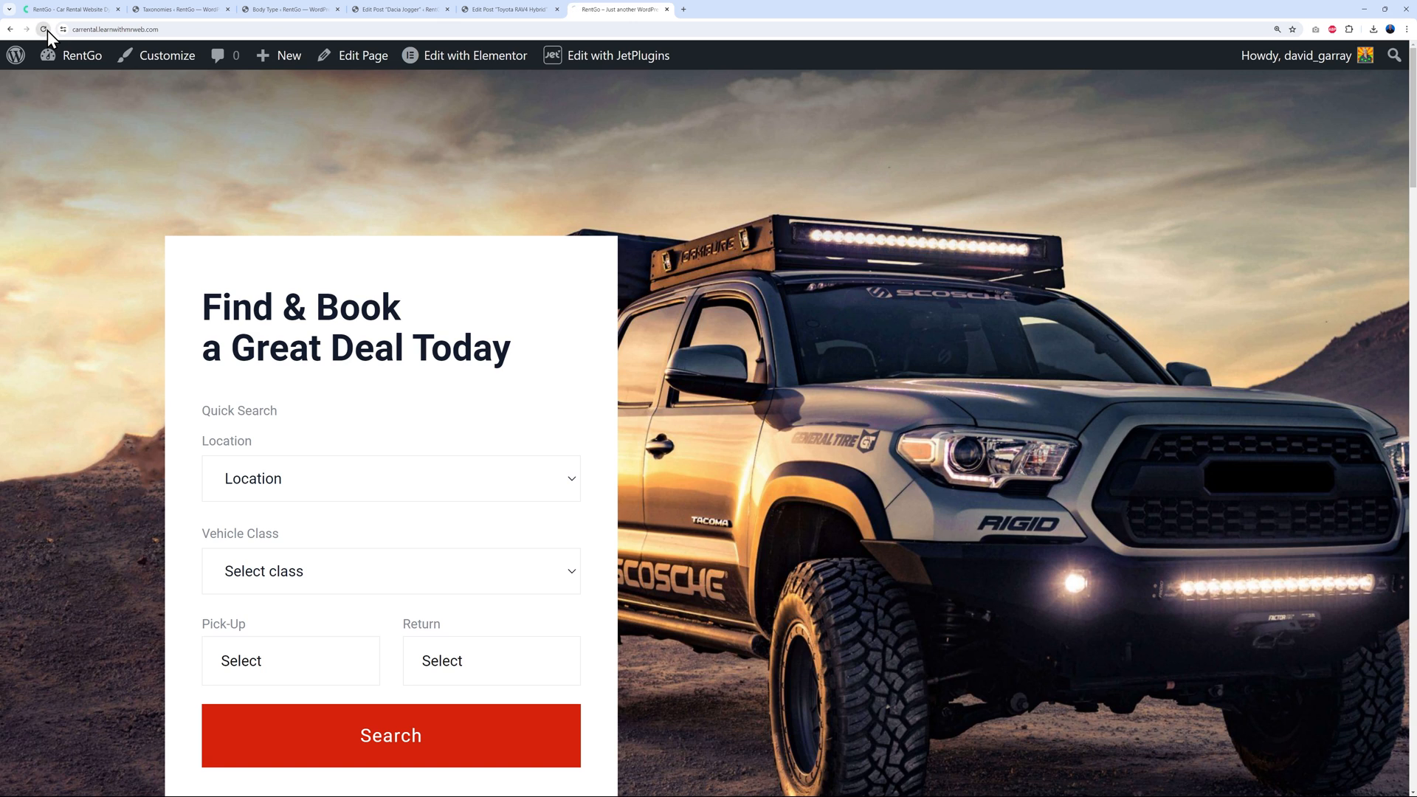
scroll(777, 338, down, 7)
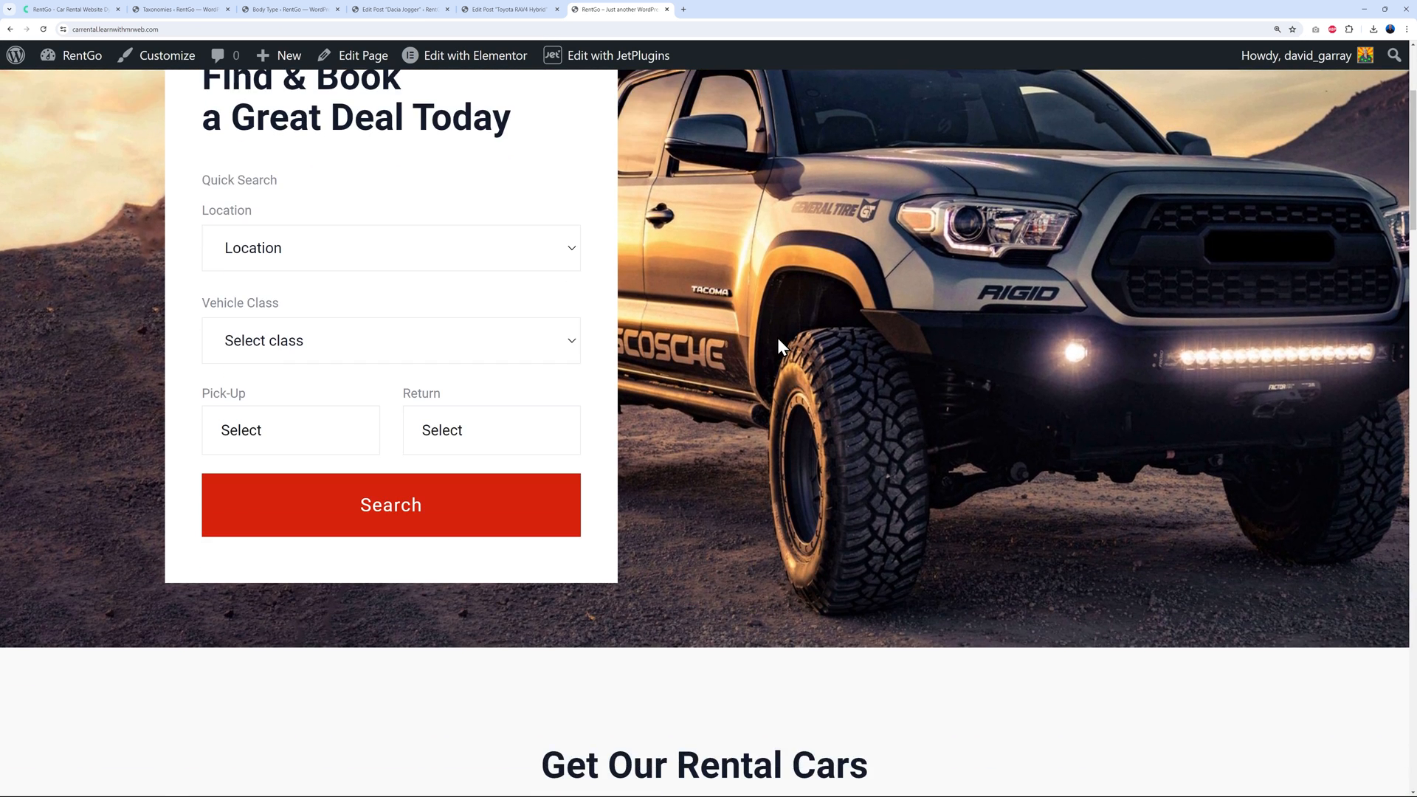